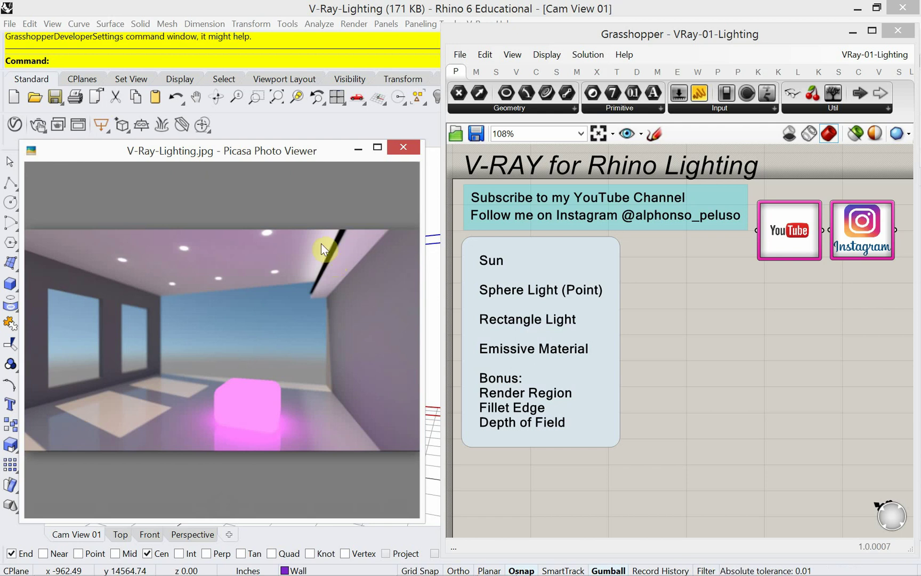
Close the V-Ray-Lighting.jpg reference image and switch to the YouTube channel page in Chrome.
mouse_move(263, 156)
left_mouse_down()
mouse_move(272, 161)
mouse_move(262, 151)
left_mouse_up()
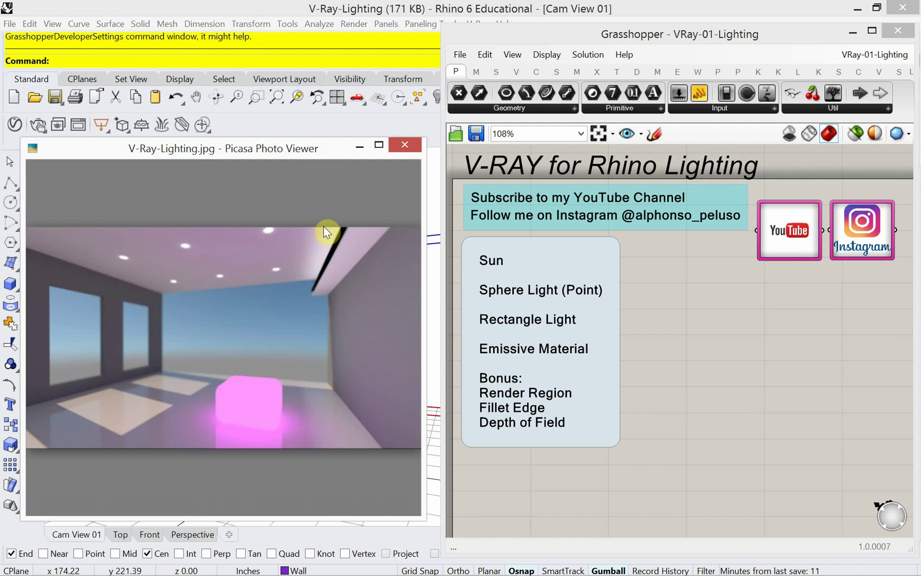
left_click(404, 143)
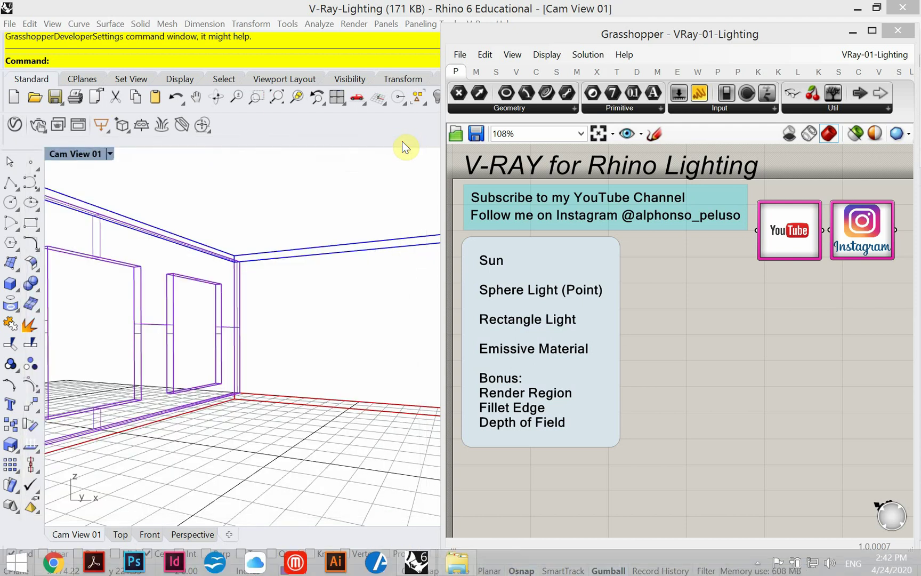
key("alt+Tab")
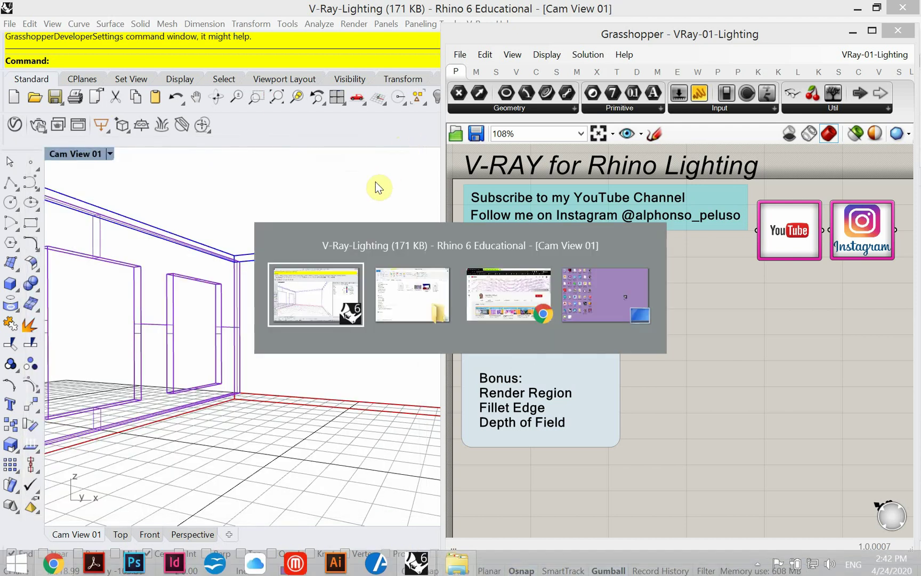
key("Tab")
key("Tab")
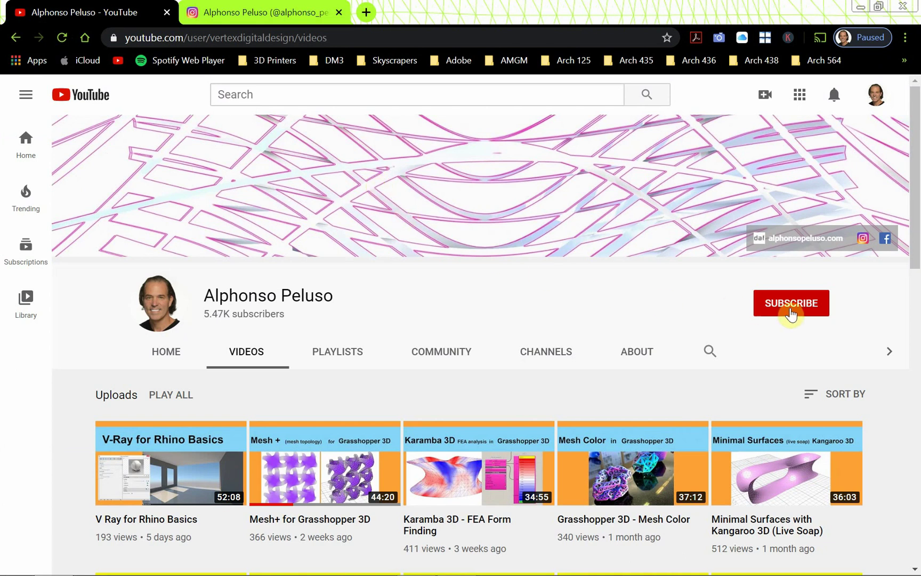
Subscribe to the YouTube channel and set its notifications to All.
left_click(792, 311)
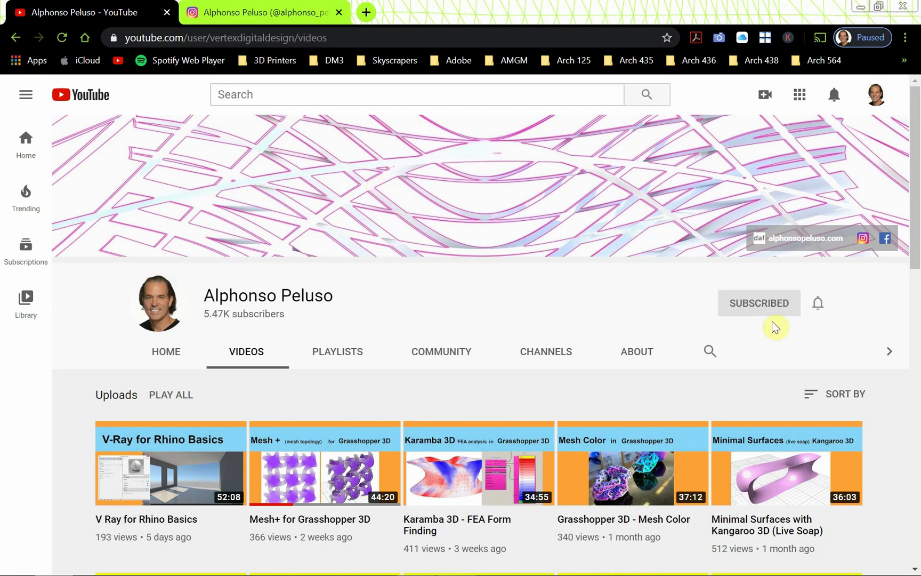
left_click(819, 305)
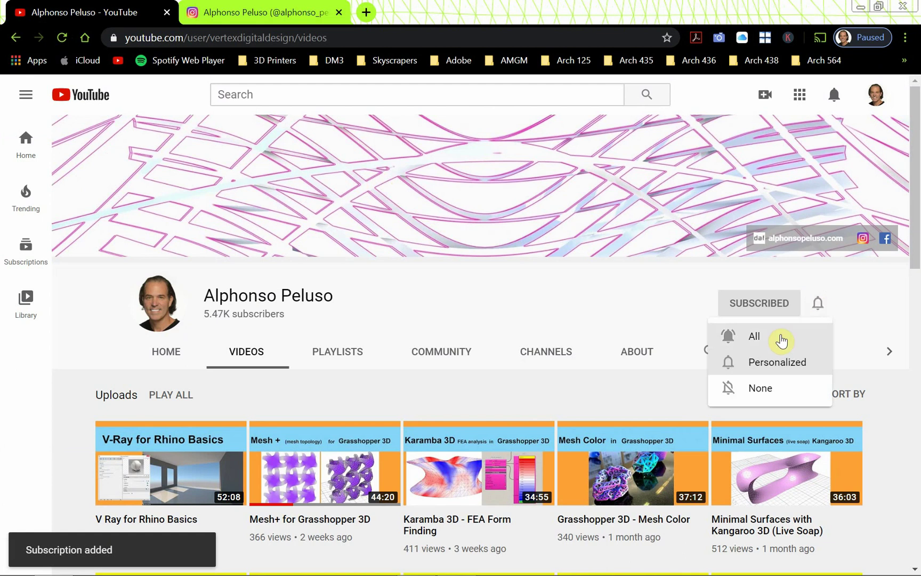
left_click(782, 339)
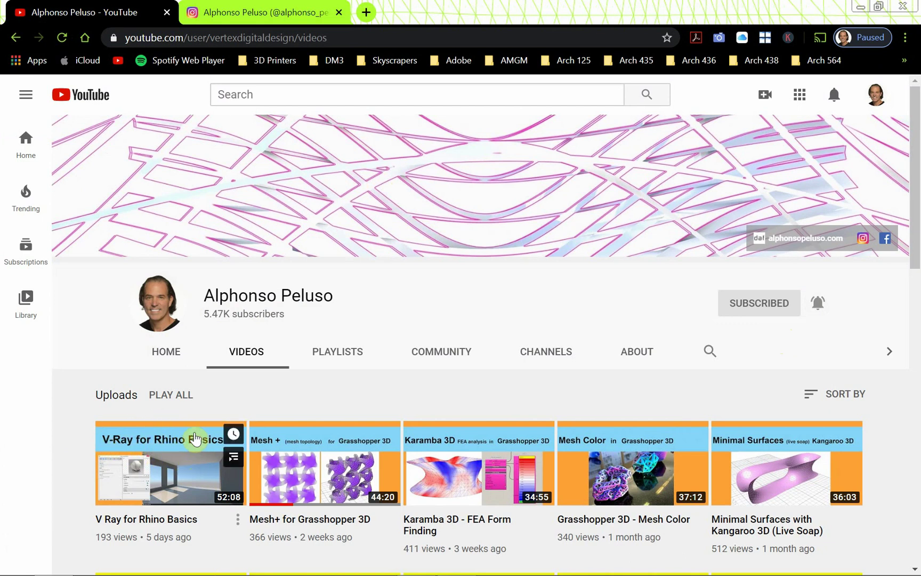
Switch to the open Instagram profile and look through its posts.
left_click(249, 14)
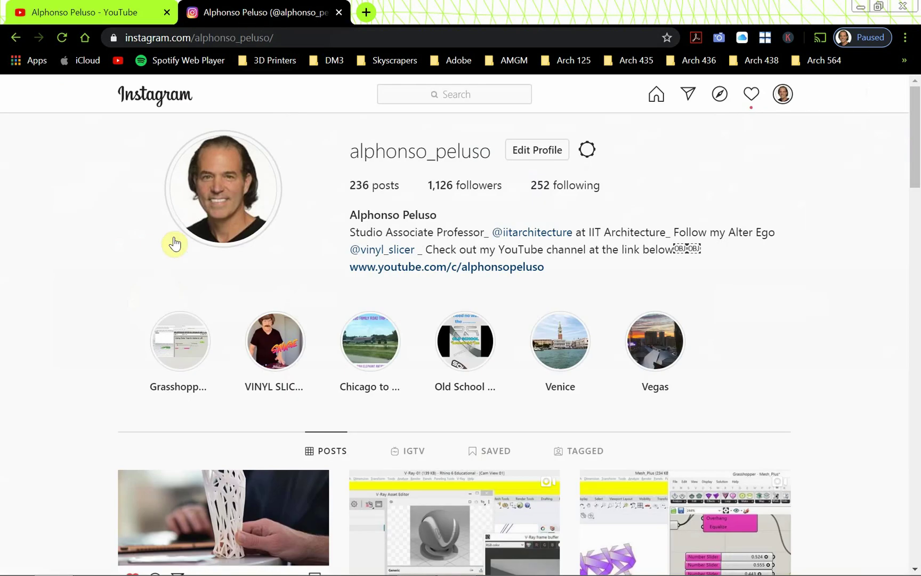
scroll(115, 320, "down", 3)
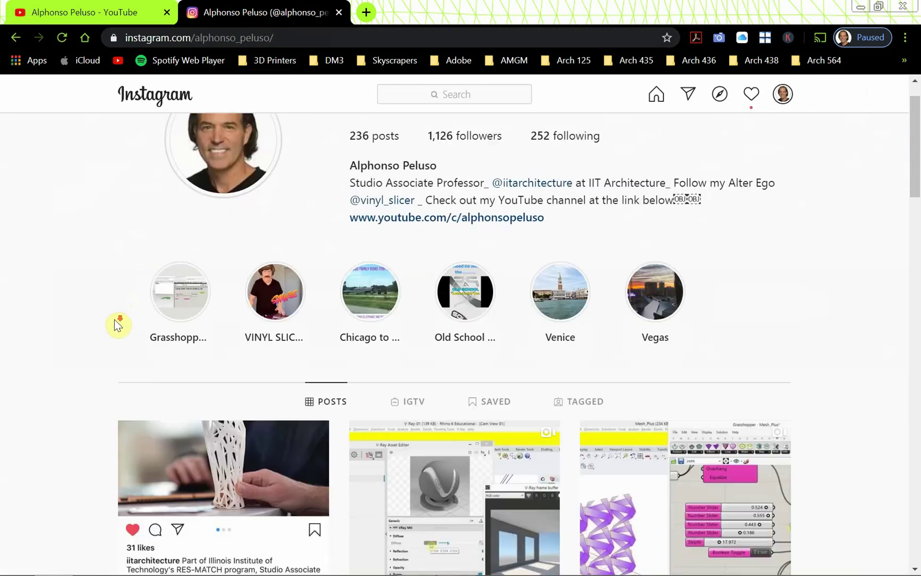
scroll(117, 324, "down", 4)
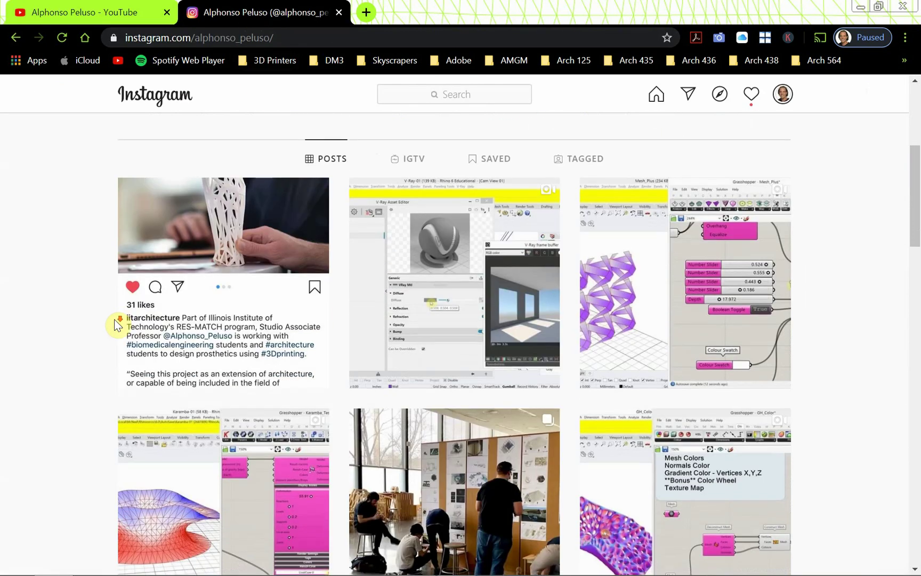
scroll(118, 324, "down", 8)
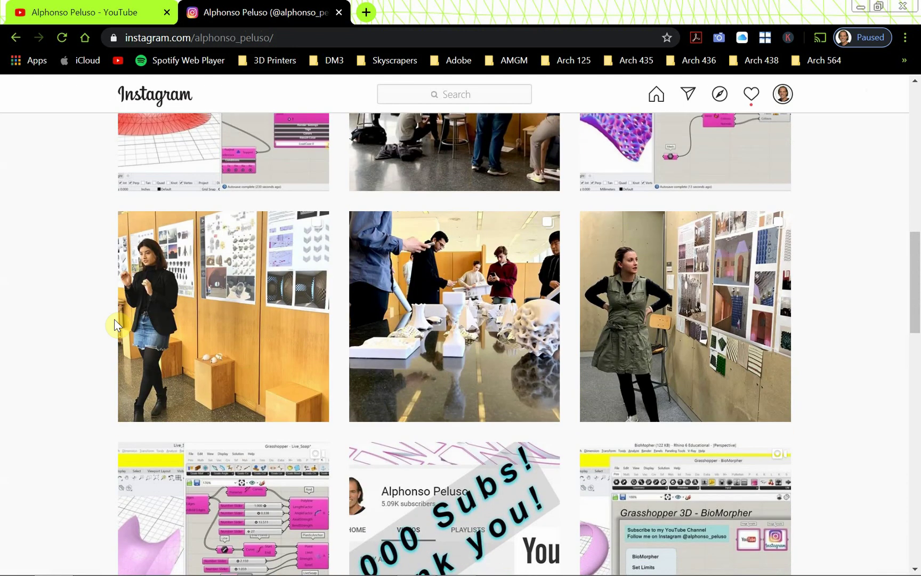
scroll(118, 324, "up", 15)
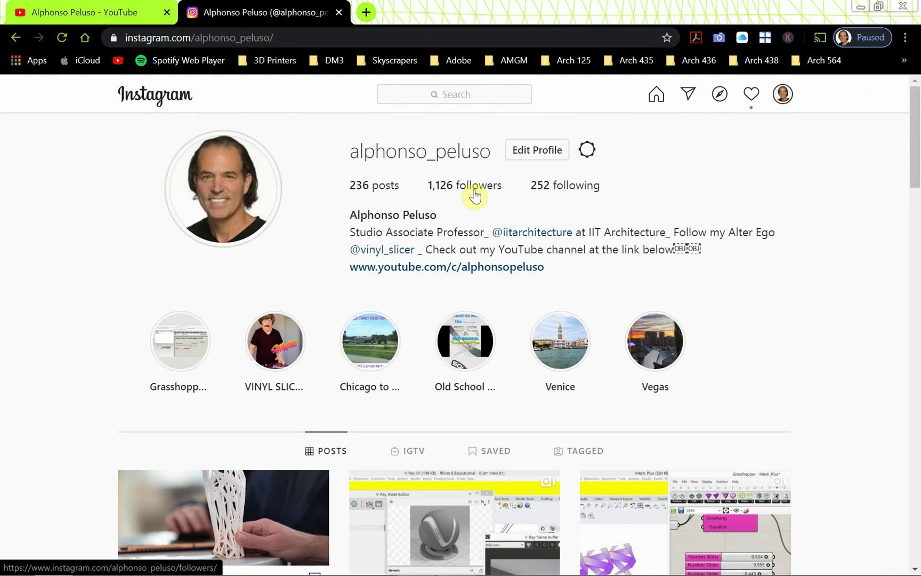
Switch back to Rhino, close the Grasshopper window and maximize the Rhino window.
key("alt+Tab")
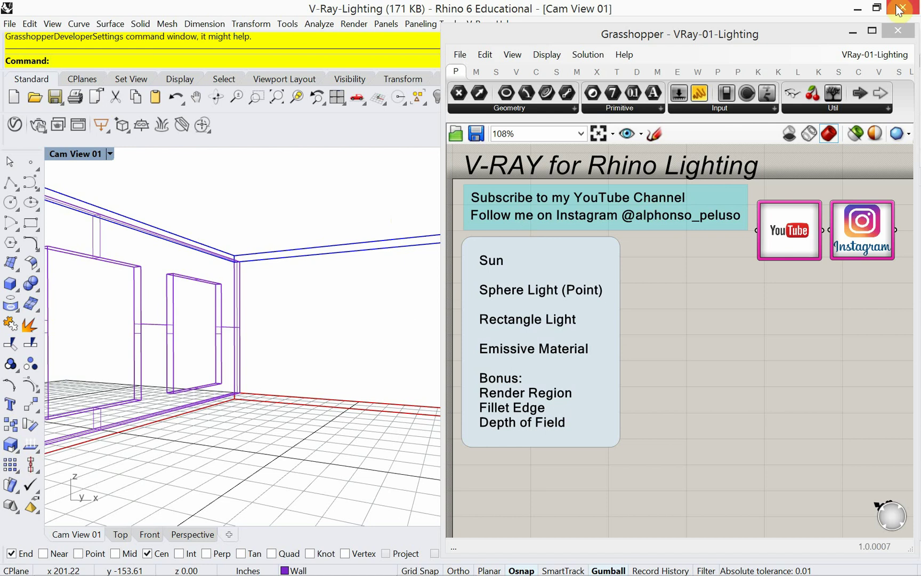
left_click(877, 8)
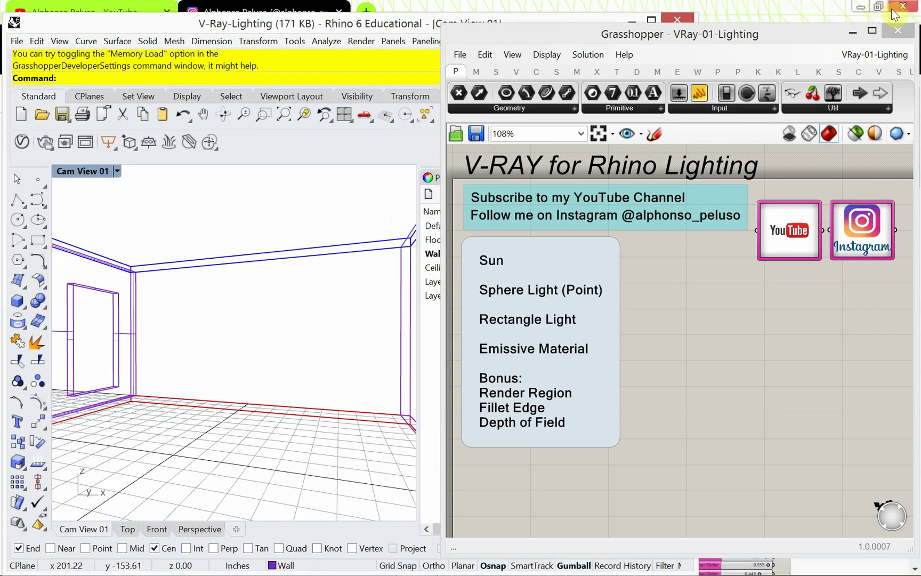
left_click(898, 30)
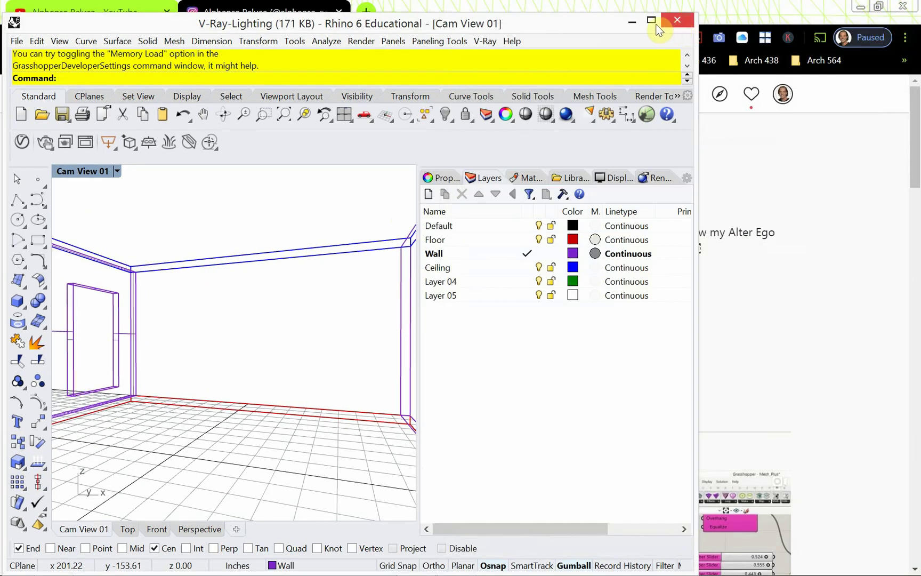
left_click(650, 21)
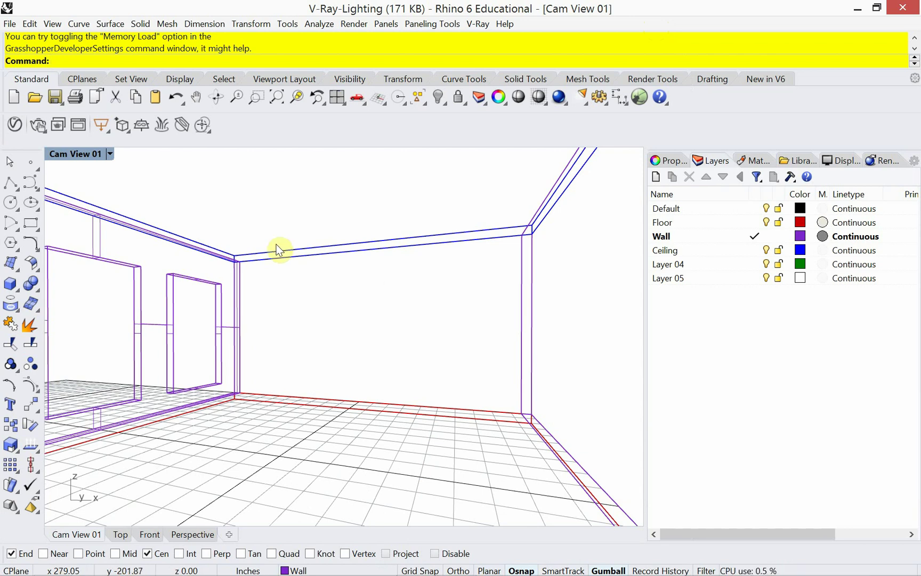
In the V-Ray Asset Editor's render output settings, set the image width to 600 with the 16:9 Widescreen aspect ratio.
left_click(15, 127)
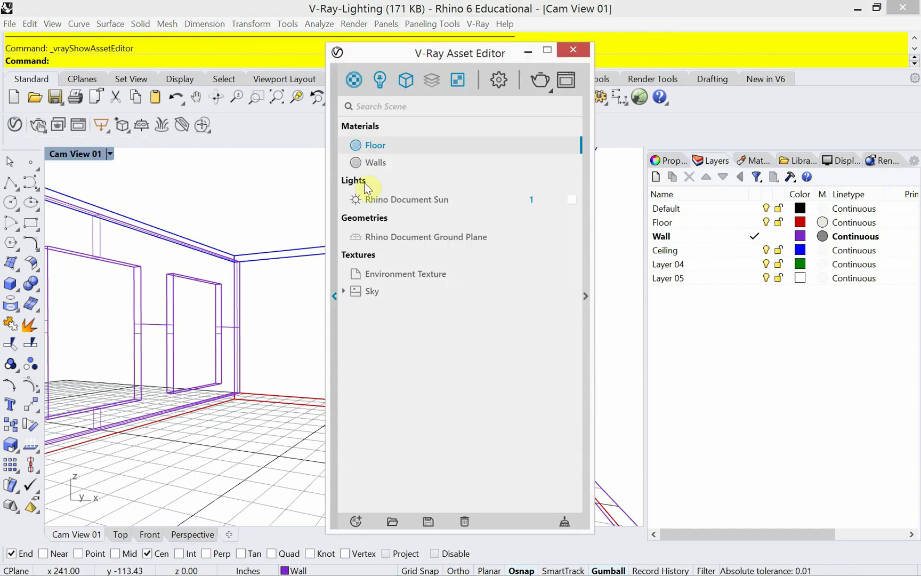
left_click(500, 82)
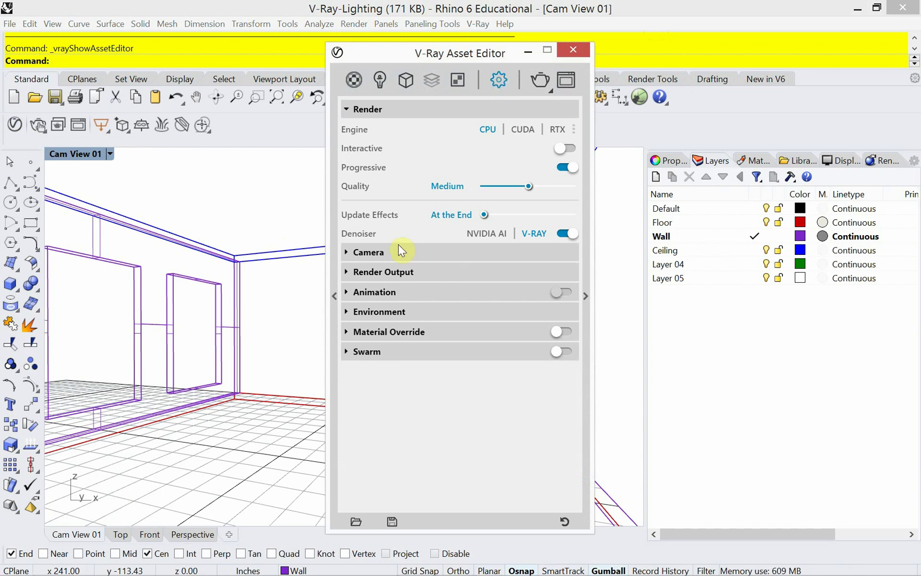
left_click(347, 272)
left_click_drag(404, 56, 256, 48)
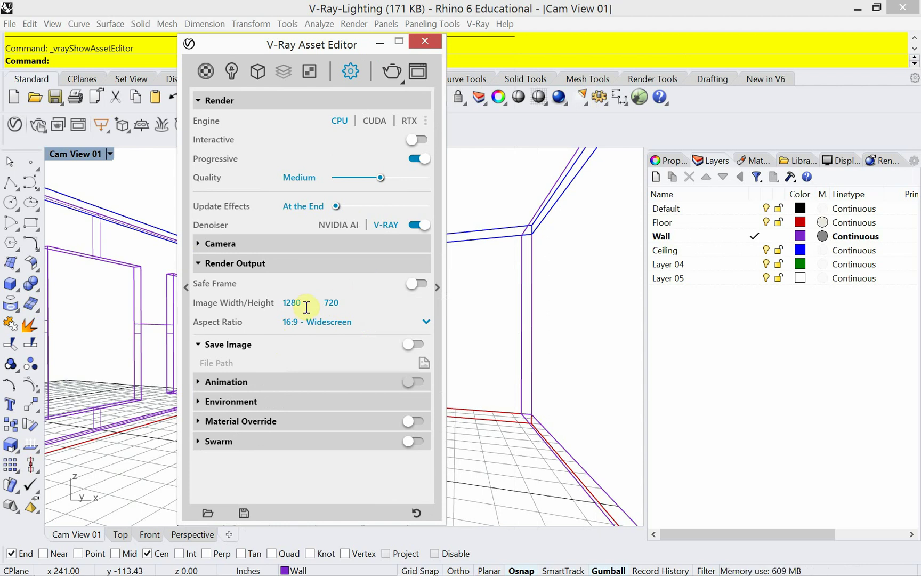
left_click_drag(303, 305, 275, 302)
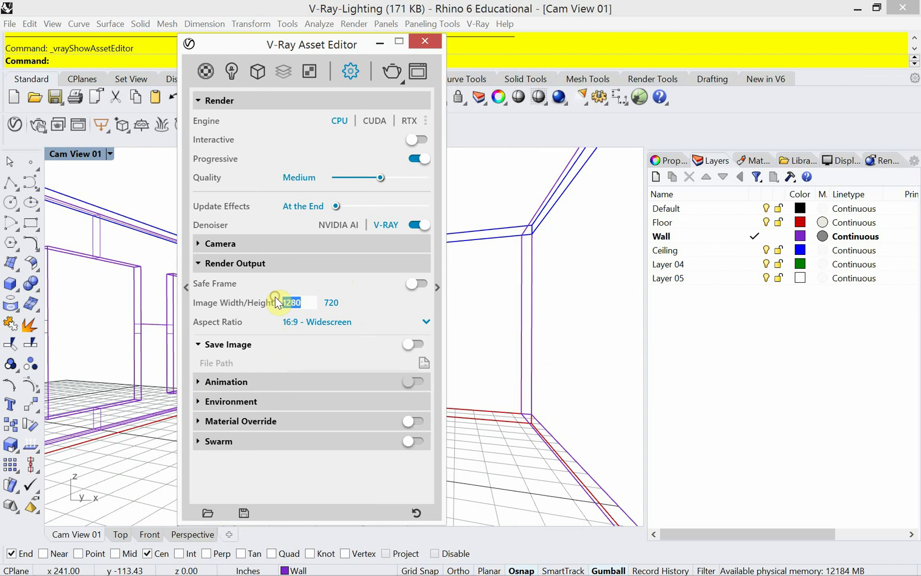
type("600")
key("Return")
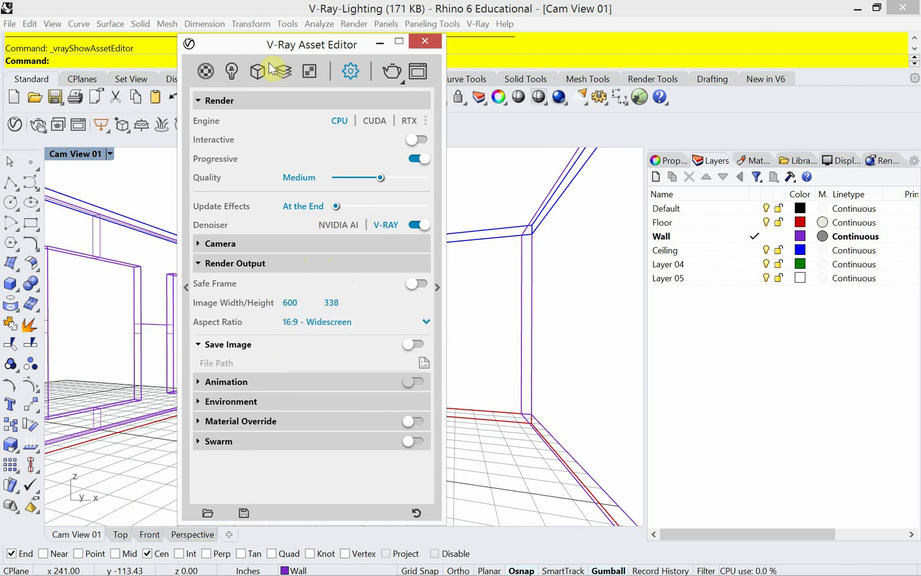
Render the Cam View 01 room with V-Ray and place the frame buffer beside the Asset Editor.
left_click_drag(248, 46, 136, 57)
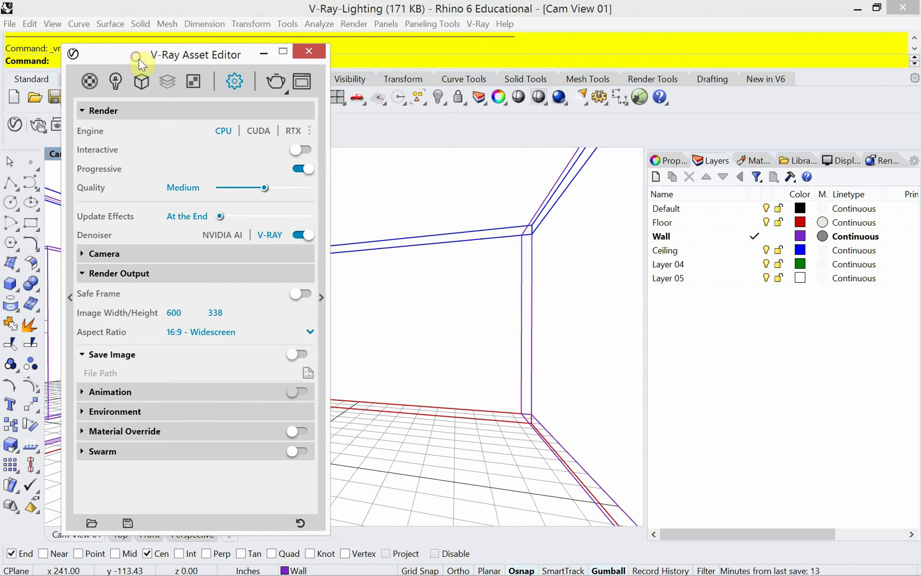
left_click(287, 93)
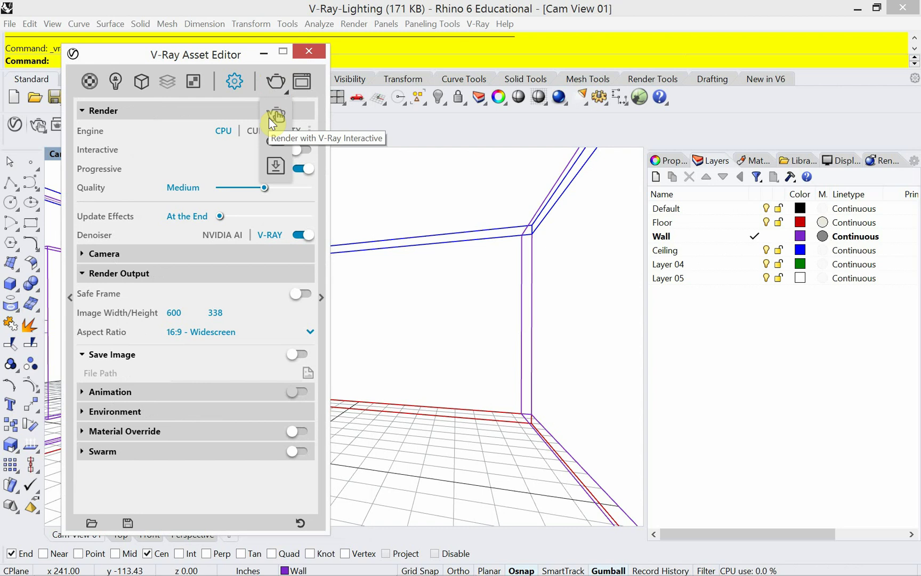
left_click(274, 82)
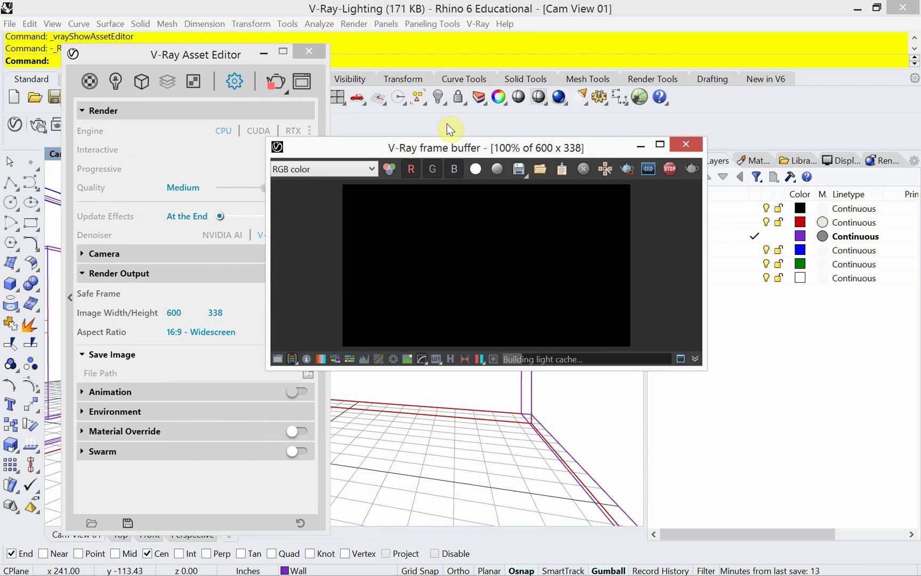
left_click_drag(350, 150, 415, 163)
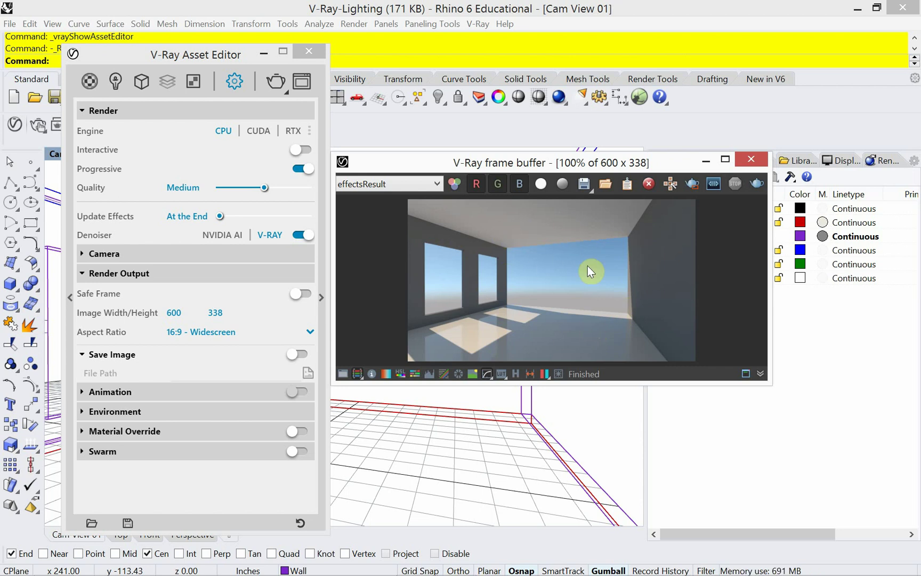
left_click_drag(659, 166, 690, 174)
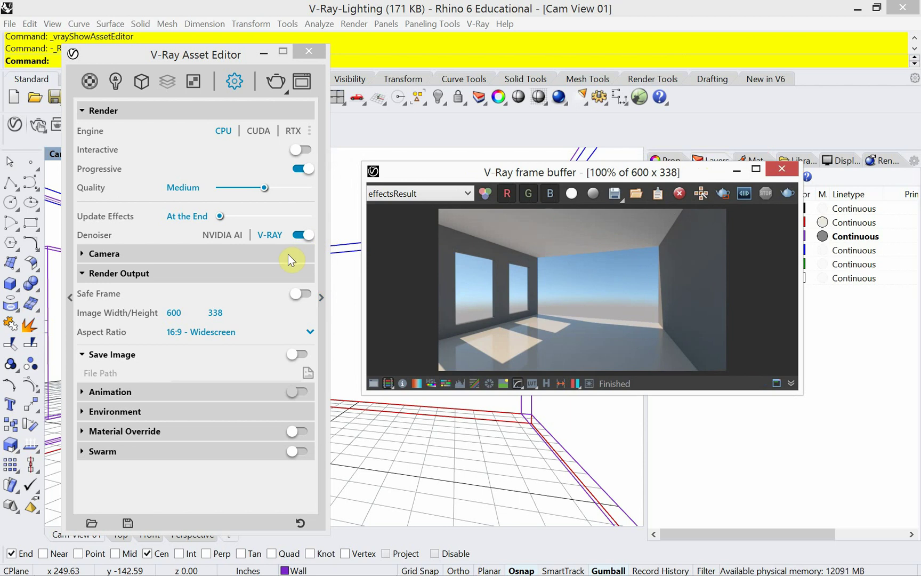
Review the Denoiser's engine, preset and mode in the advanced render parameters, and collapse those parameters again.
left_click(322, 298)
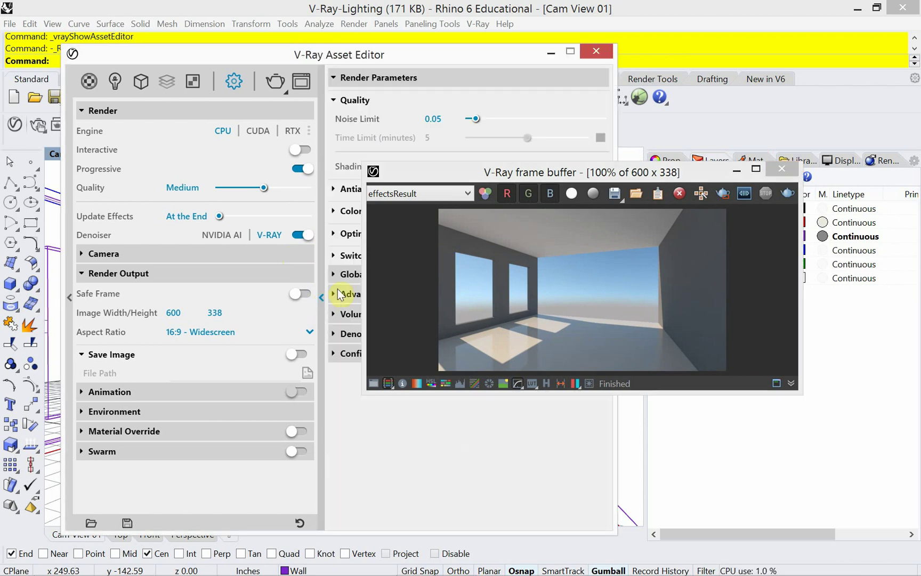
left_click_drag(431, 178, 554, 422)
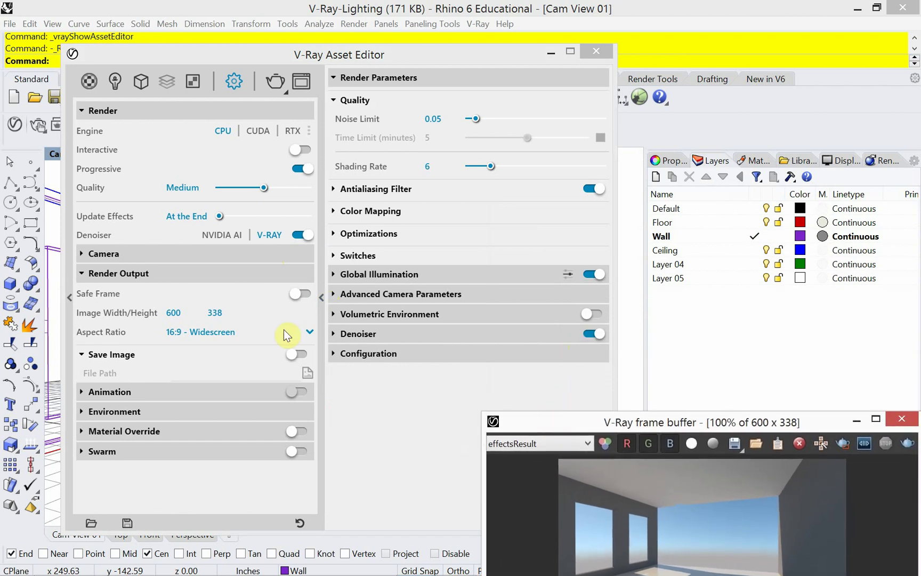
left_click(335, 334)
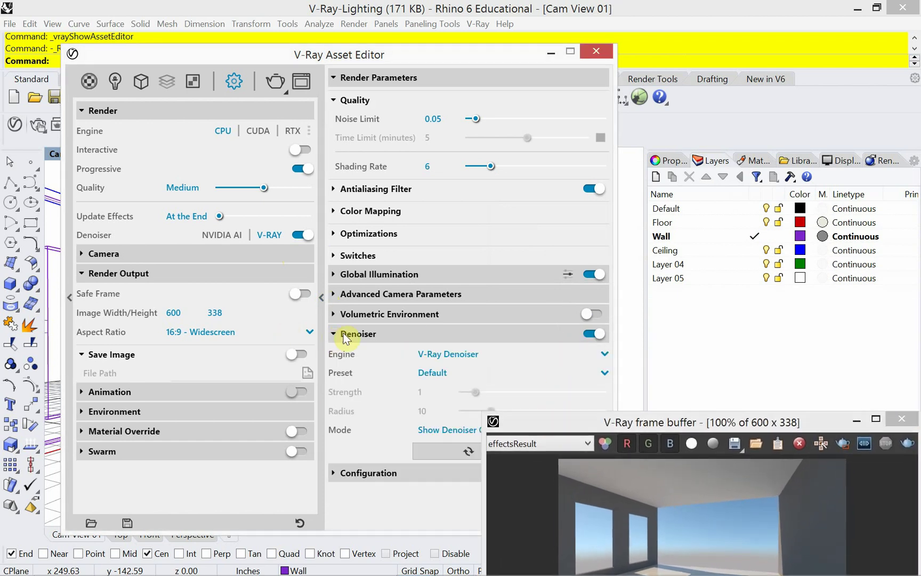
left_click_drag(278, 51, 261, 24)
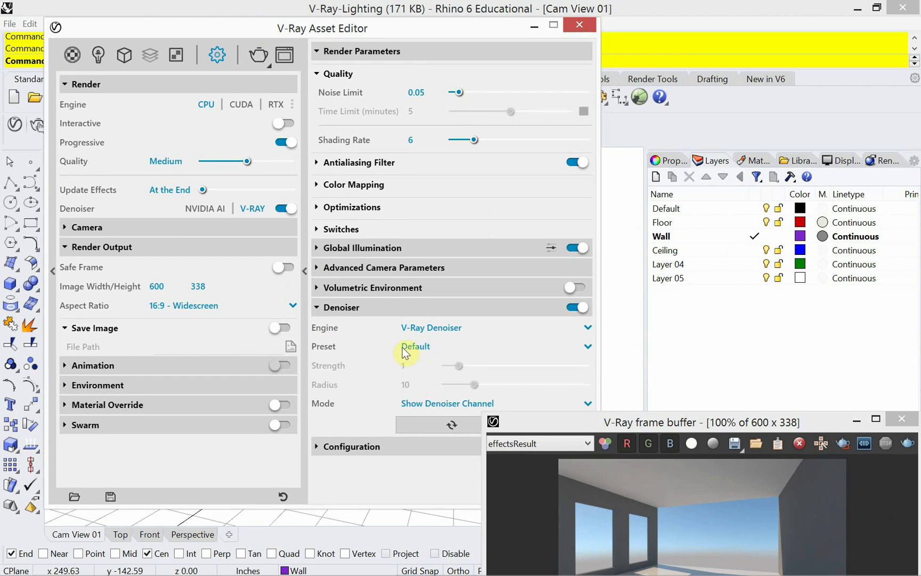
left_click(303, 268)
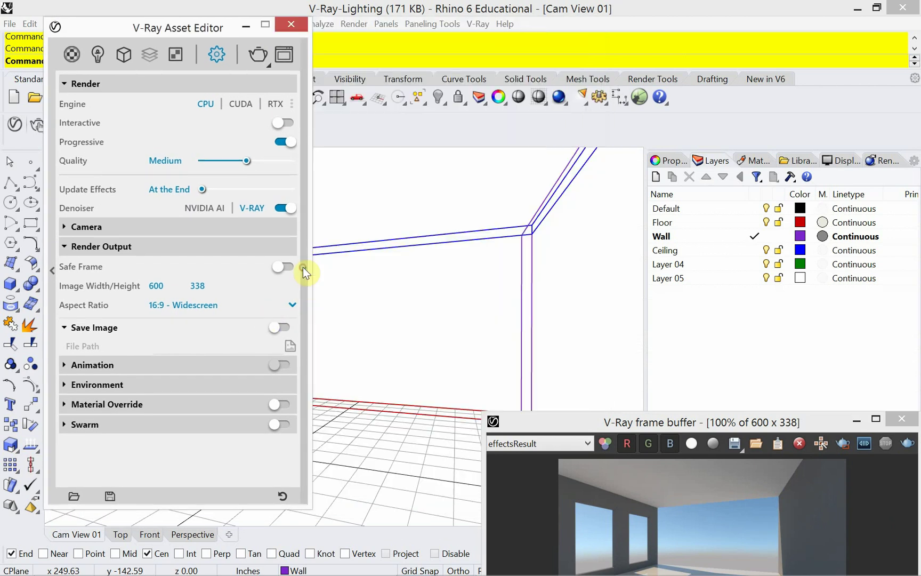
Close the V-Ray Asset Editor and the frame buffer after viewing the rendered room.
left_click_drag(624, 420, 532, 179)
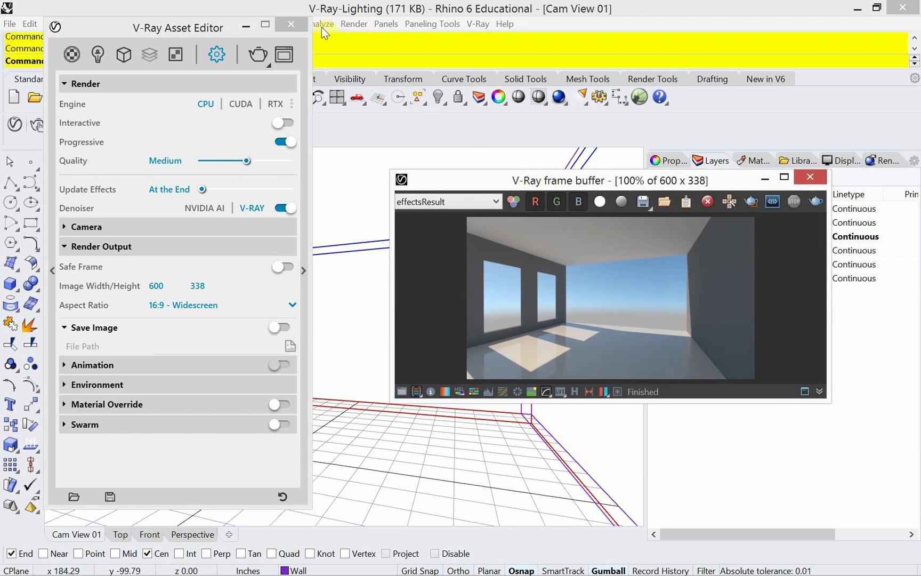
left_click(302, 28)
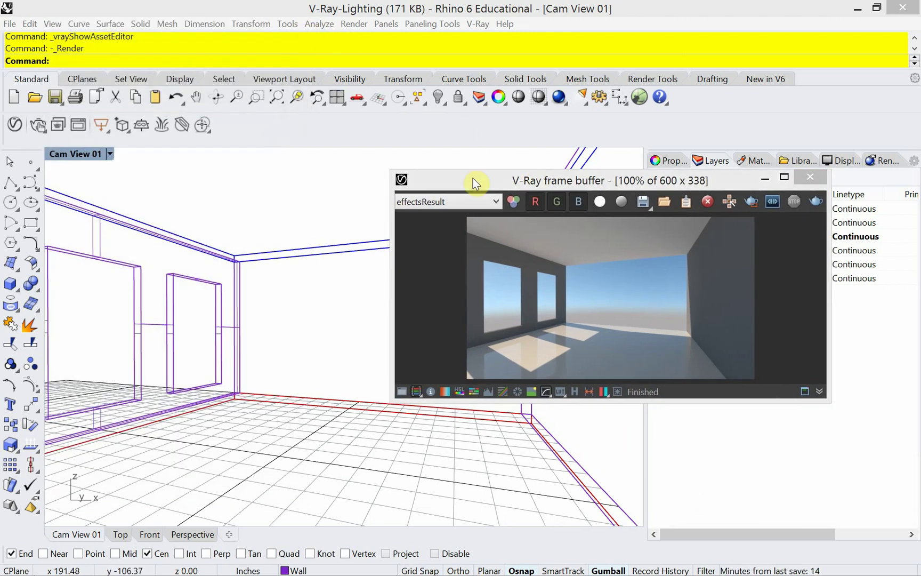
left_click_drag(471, 181, 441, 228)
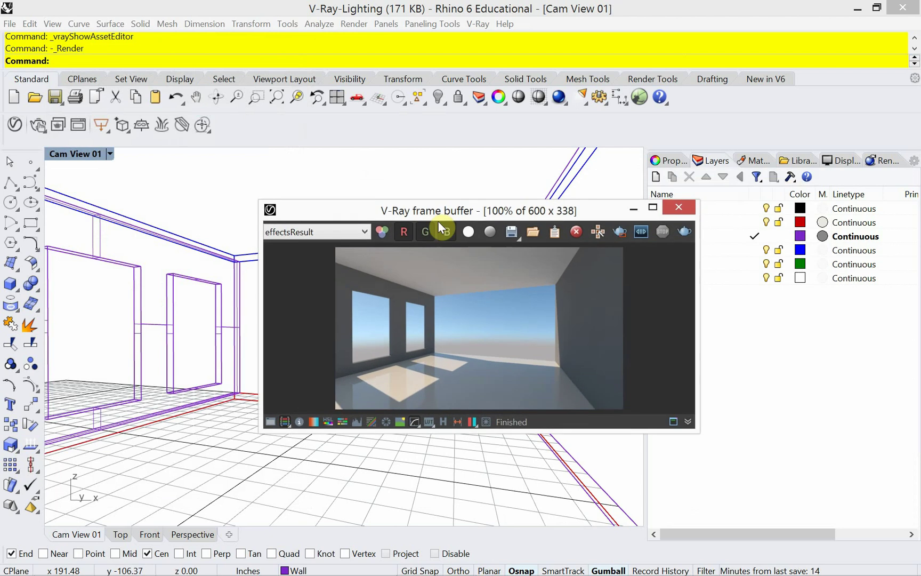
left_click(681, 208)
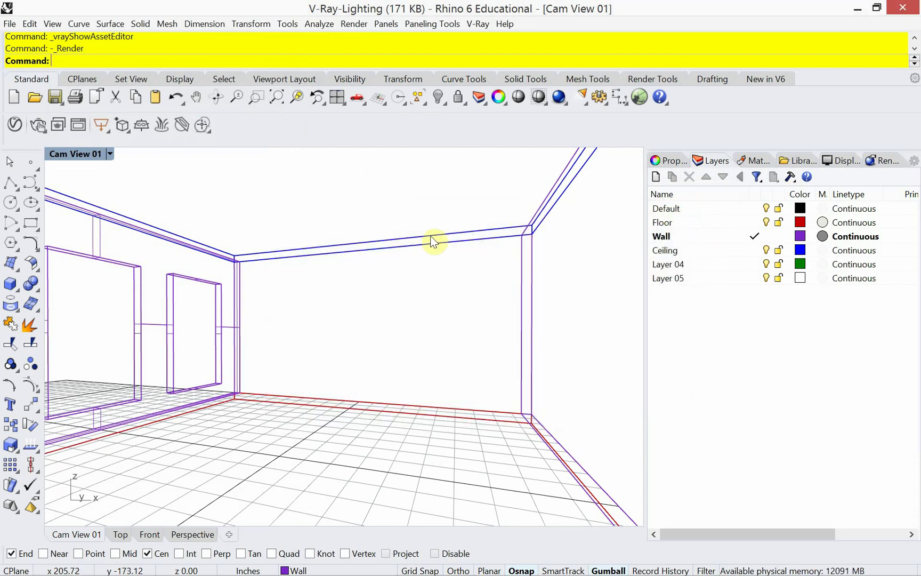
Open the Sun settings with the Sun command, dock them with the Layers and Properties panels, and bring them into view.
type("Sun")
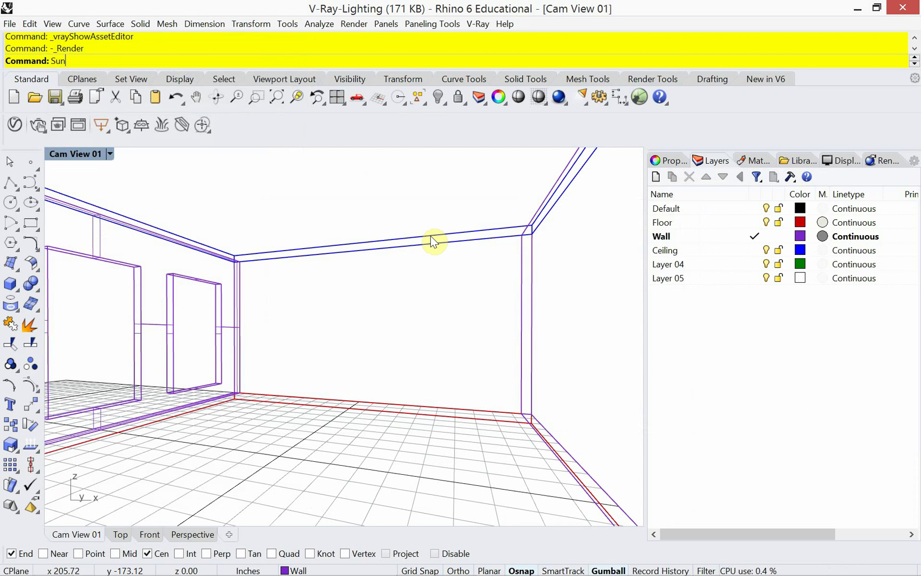
key("Return")
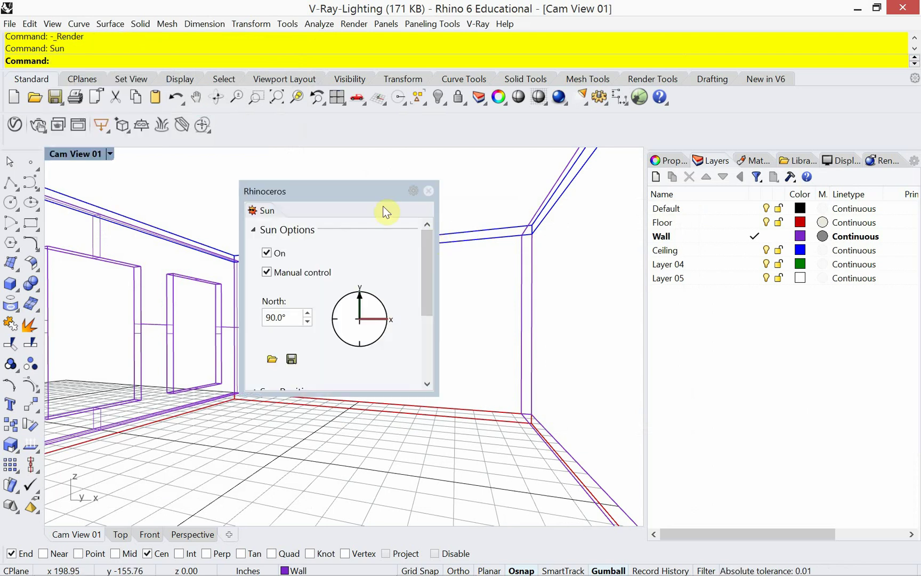
left_click_drag(438, 396, 564, 453)
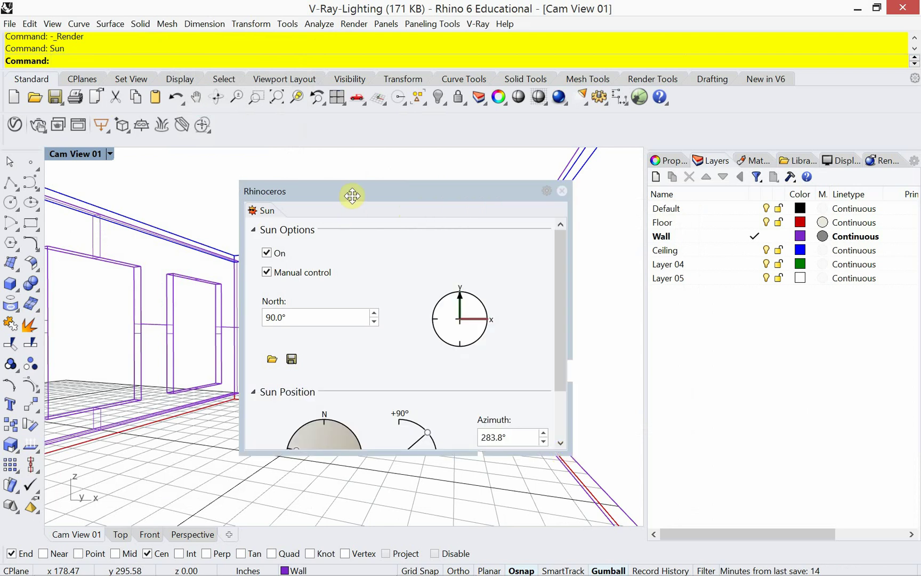
left_click_drag(350, 195, 297, 168)
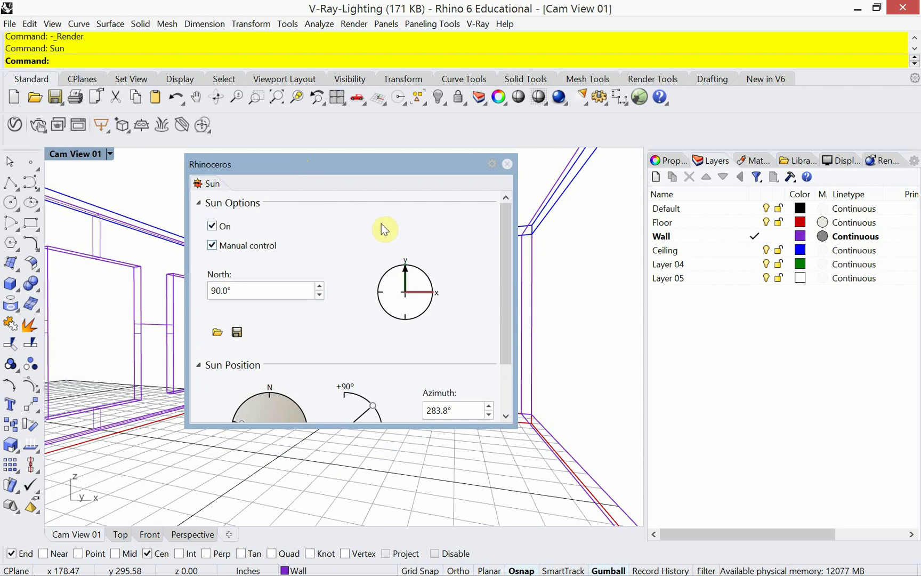
left_click_drag(348, 166, 273, 180)
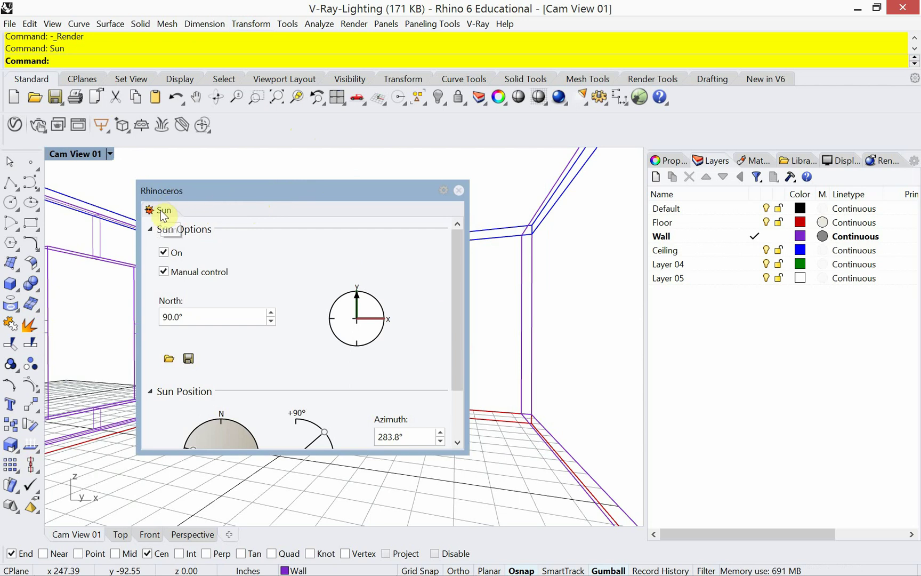
left_click_drag(455, 220, 656, 167)
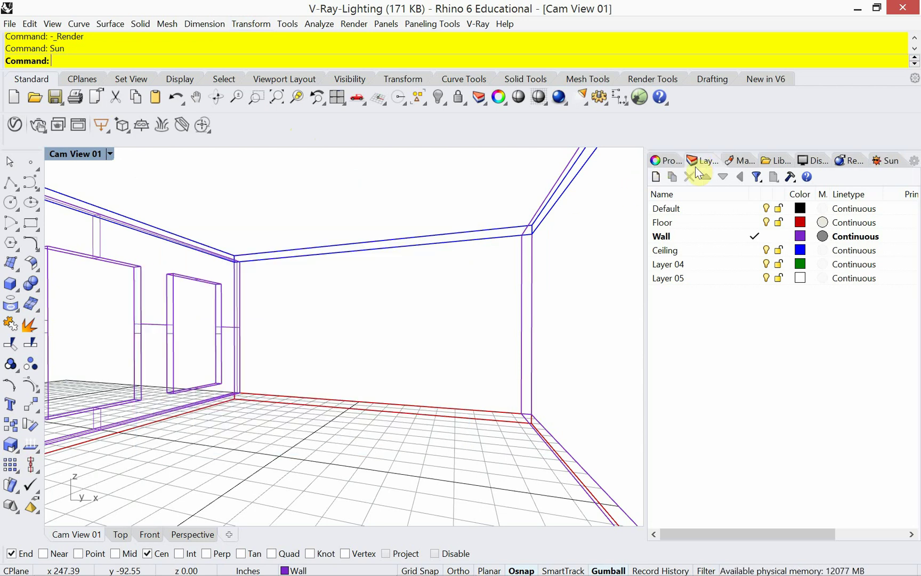
left_click(889, 160)
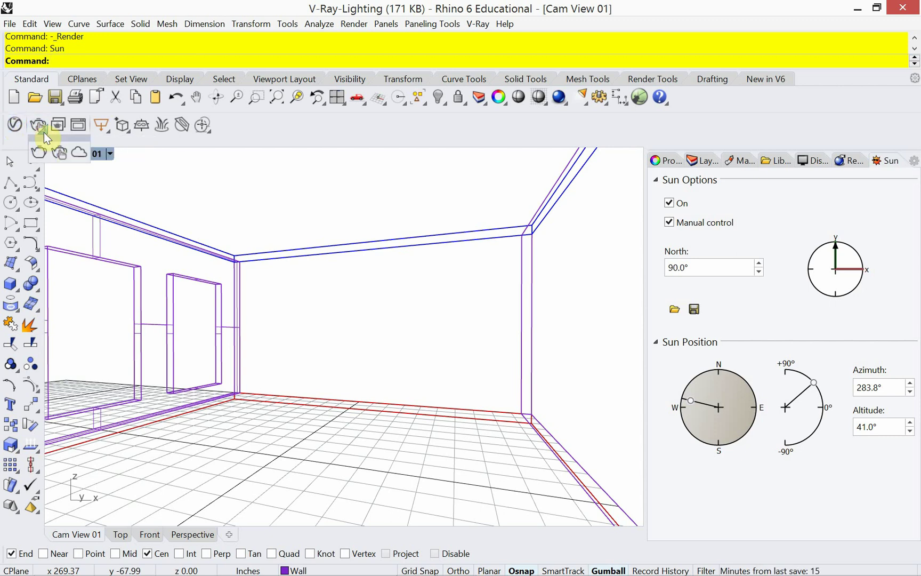
Start a V-Ray interactive render of Cam View 01 and move the frame buffer clear of the Sun settings.
left_click(44, 132)
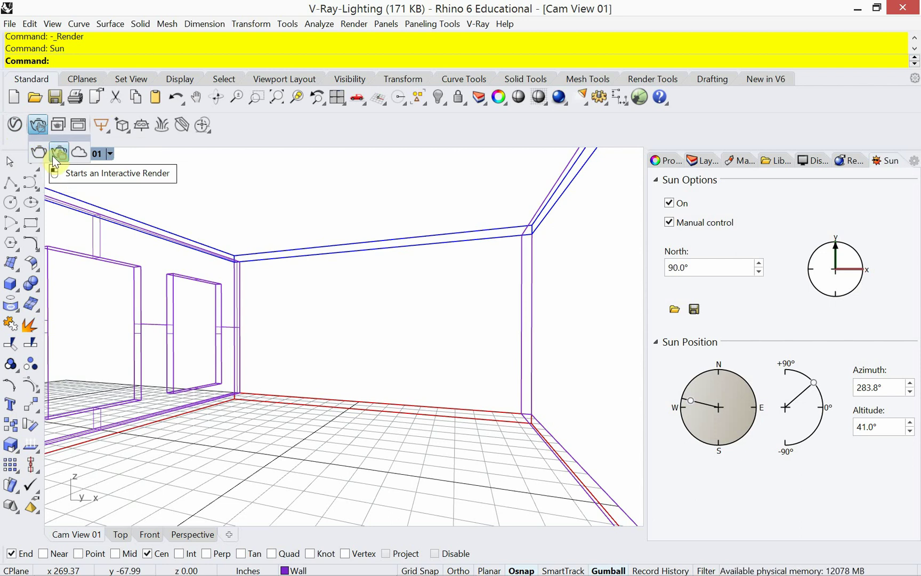
left_click(56, 157)
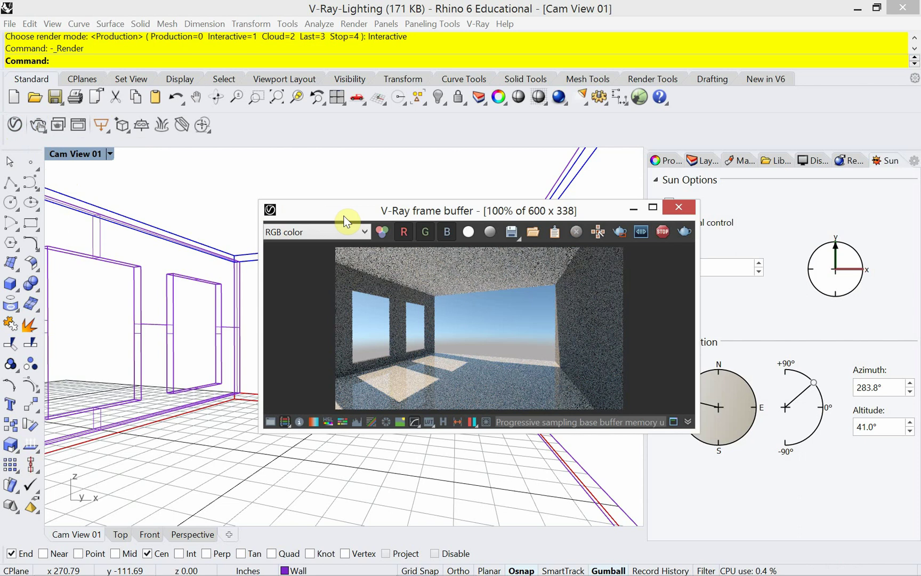
left_click_drag(345, 220, 192, 189)
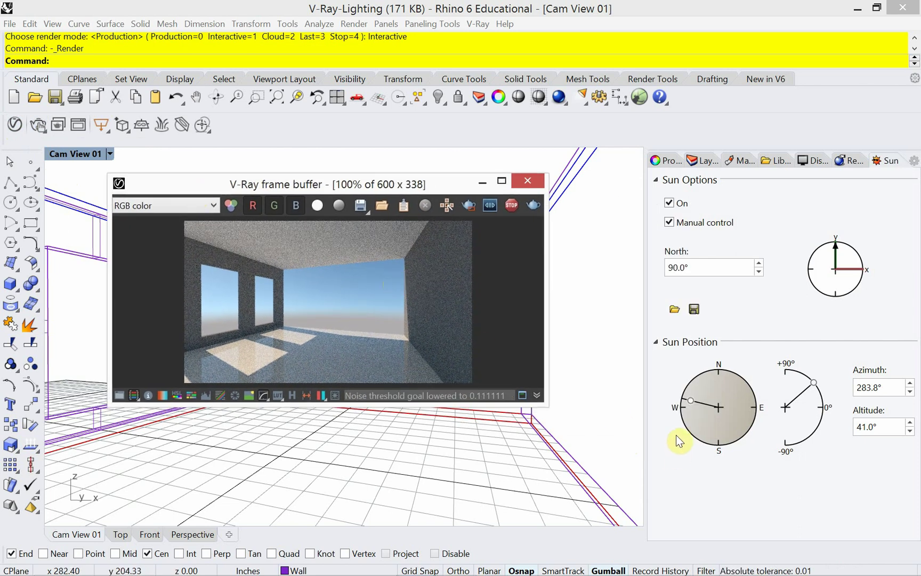
Reposition the sun during the interactive render, trying a northern azimuth before settling on azimuth about 289.7° and altitude about 45.4°.
left_click_drag(691, 403, 723, 377)
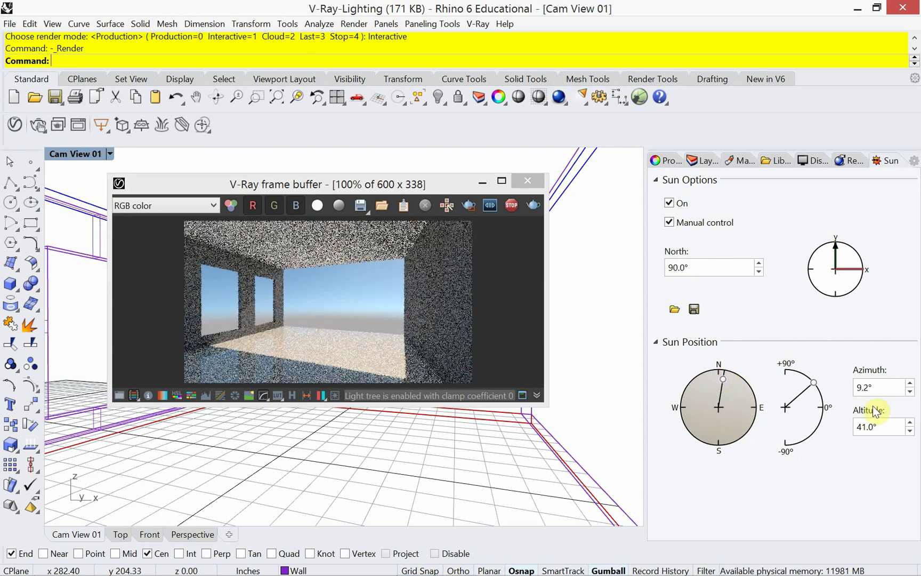
left_click_drag(818, 383, 812, 379)
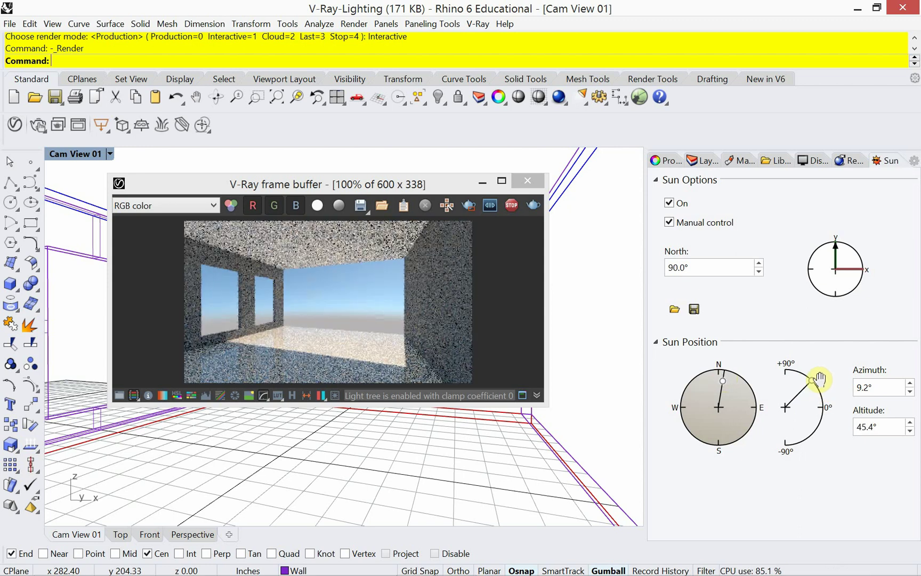
left_click_drag(726, 383, 683, 398)
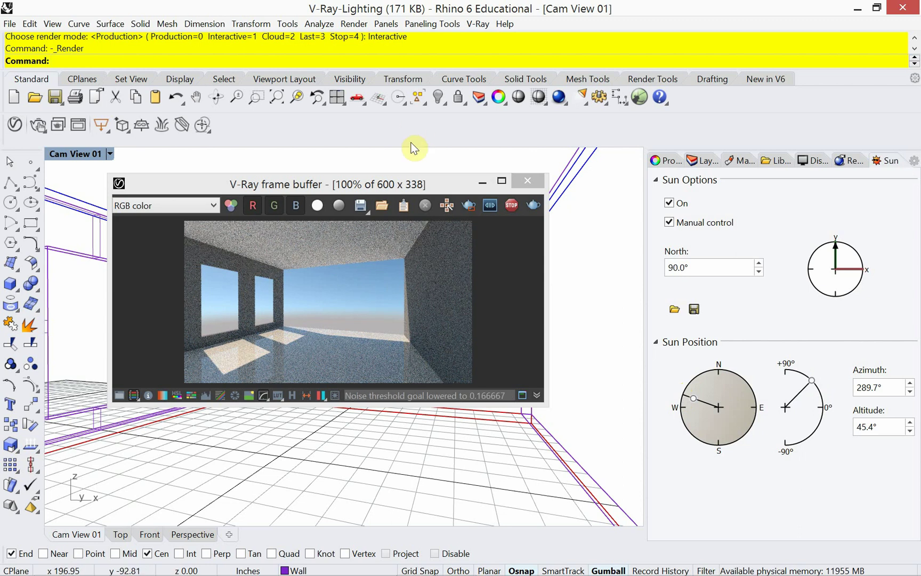
Move the frame buffer over the Sun settings and open the V-Ray Asset Editor beside it.
left_click_drag(446, 184, 815, 209)
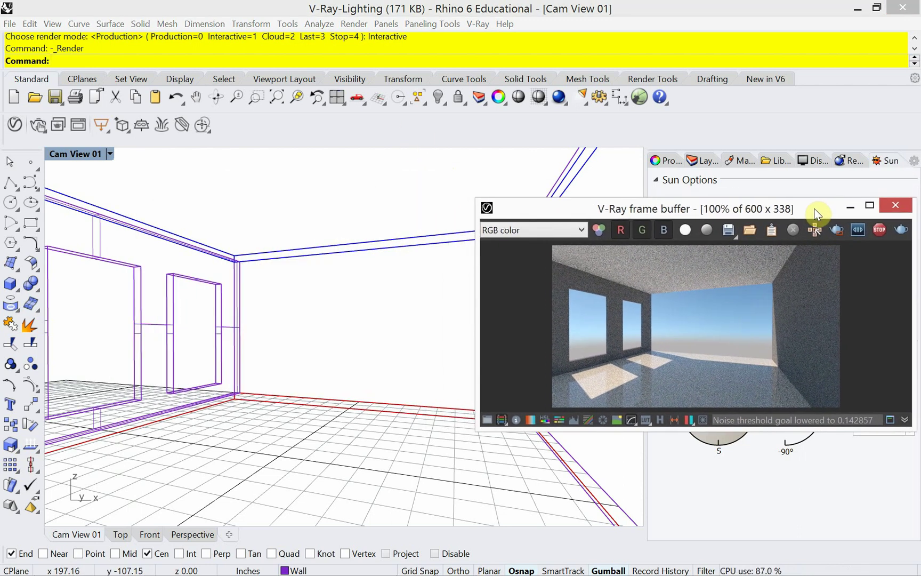
left_click(14, 125)
mouse_move(106, 163)
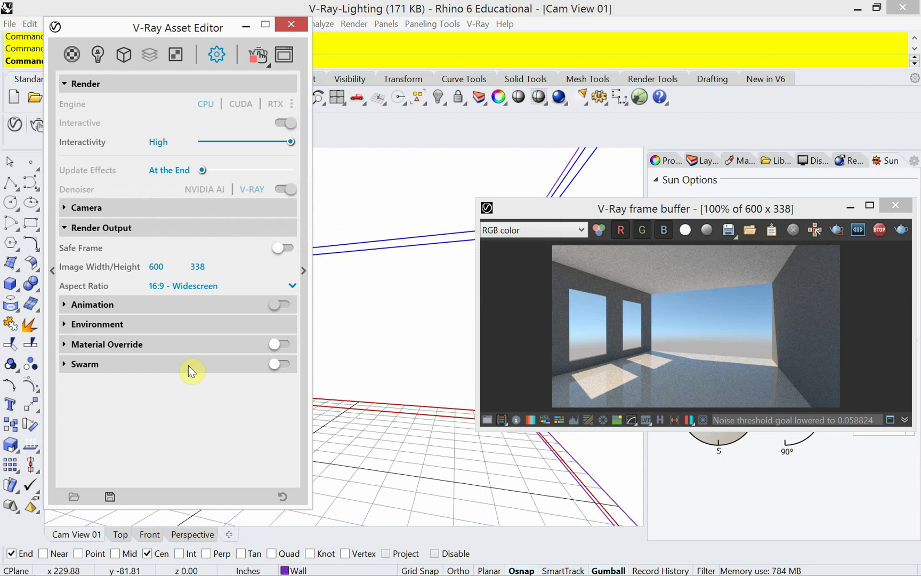
left_click_drag(110, 29, 107, 55)
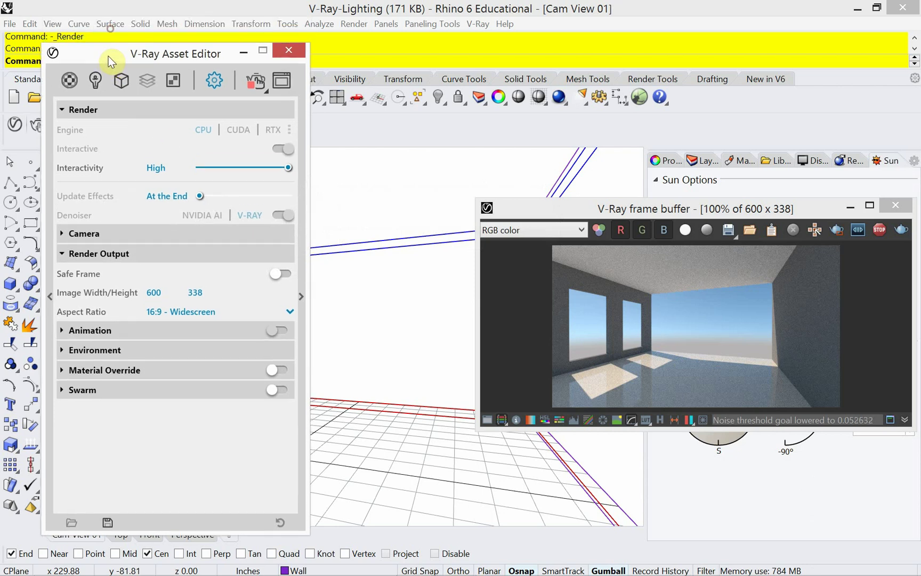
mouse_move(122, 130)
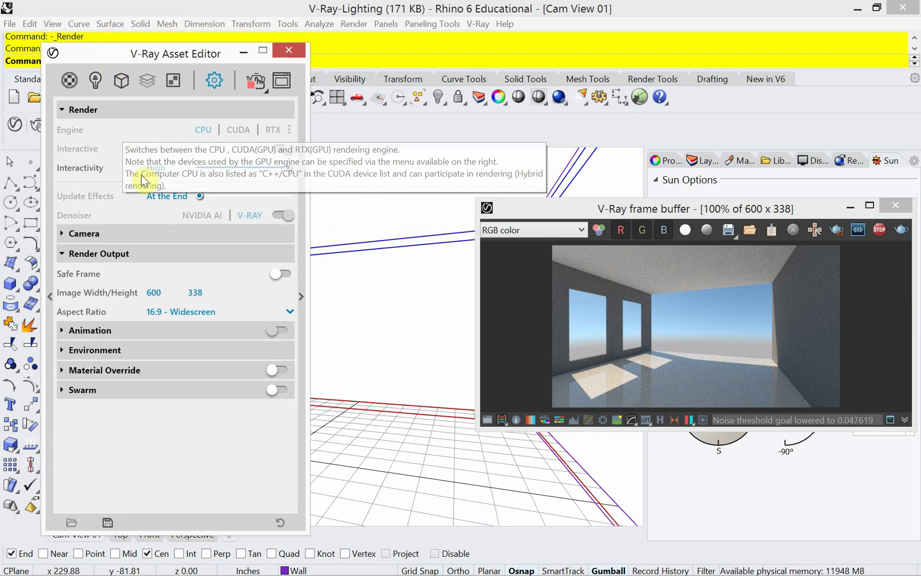
Examine the Rhino Document Sun's color, intensity, size and sky parameters in the Asset Editor's lights, and collapse them again.
left_click(95, 81)
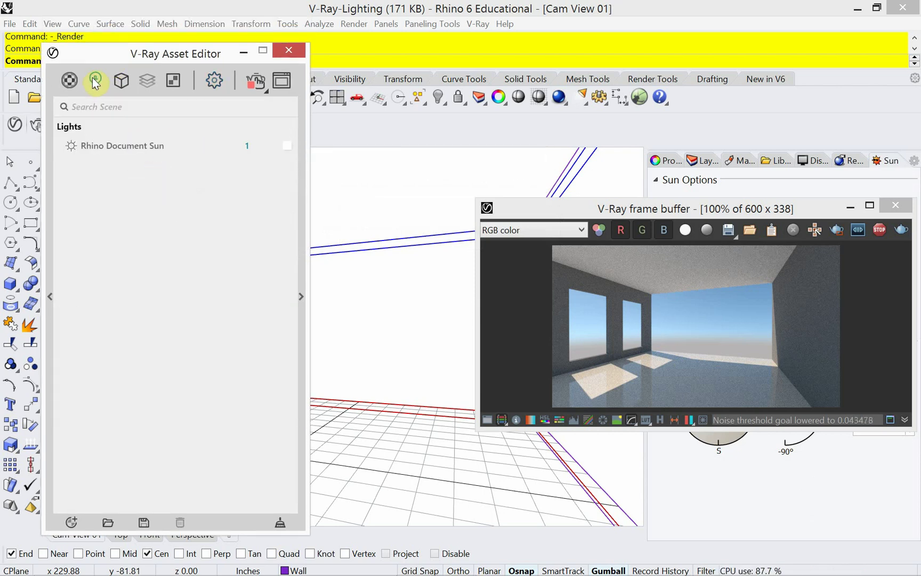
left_click(117, 146)
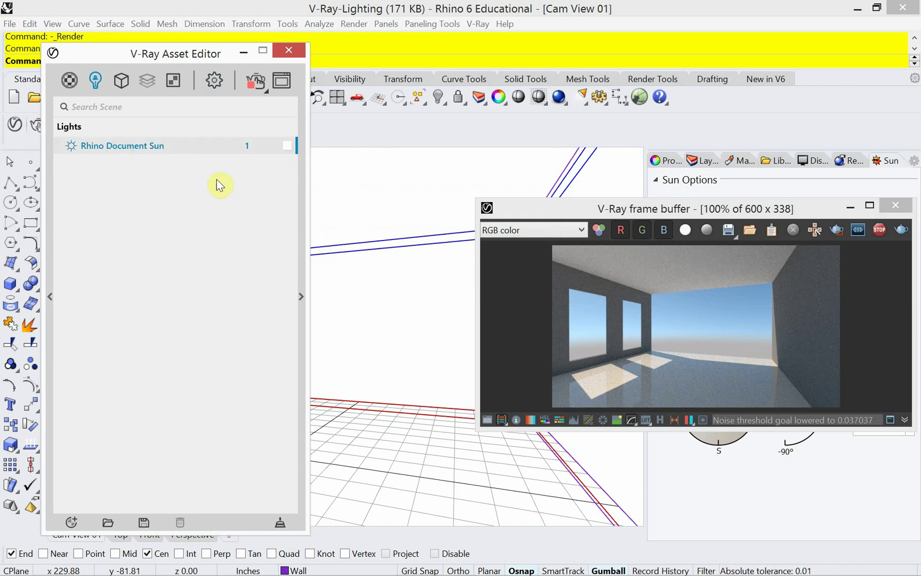
left_click(301, 297)
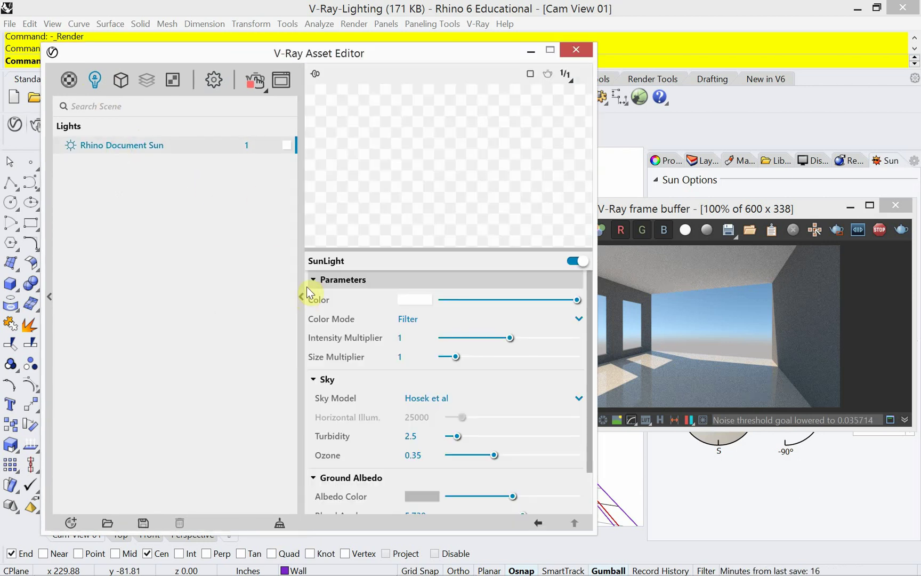
left_click_drag(403, 54, 352, 63)
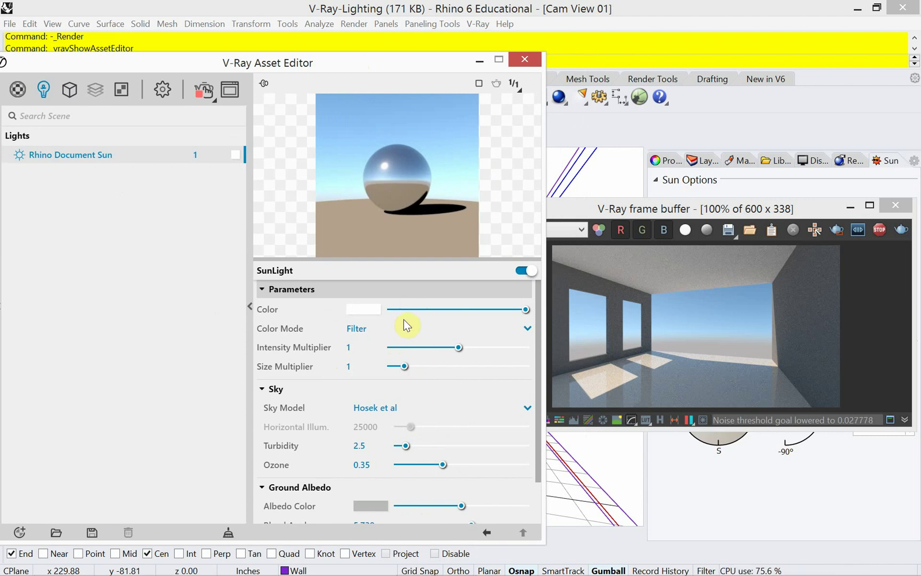
left_click(249, 306)
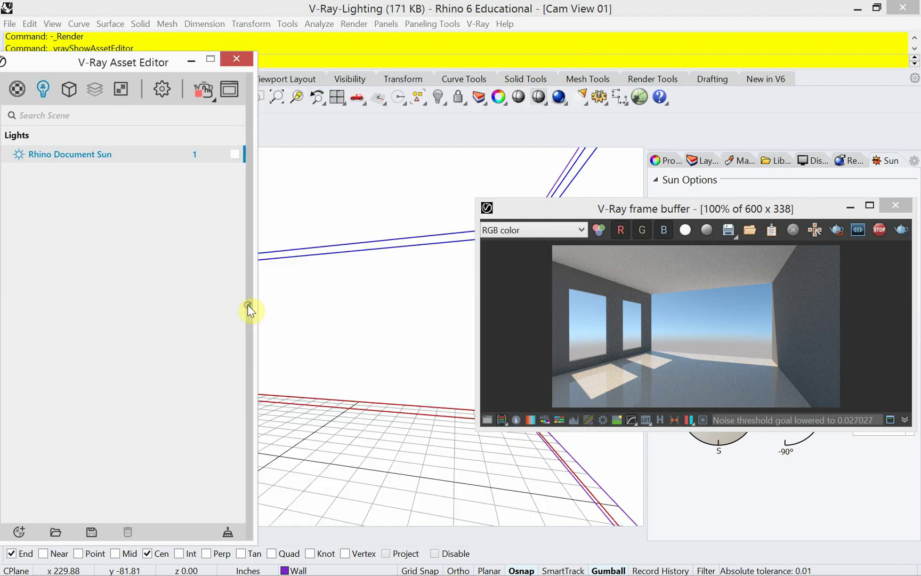
Test the Rhino Document Sun at intensity 0 in the interactive render, and return the intensity to 1.
left_click_drag(39, 66, 132, 60)
left_click_drag(293, 147, 284, 149)
type("0")
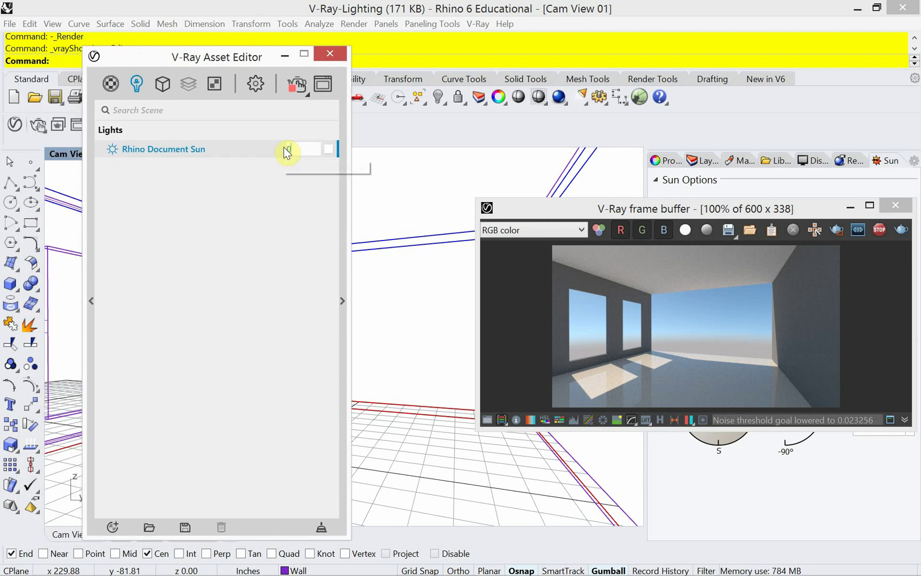
key("Return")
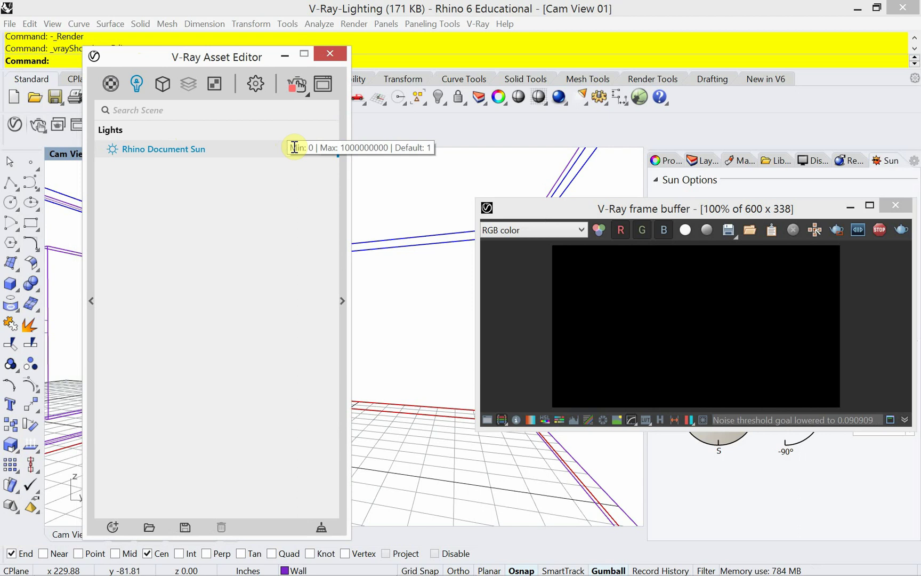
left_click_drag(298, 149, 279, 146)
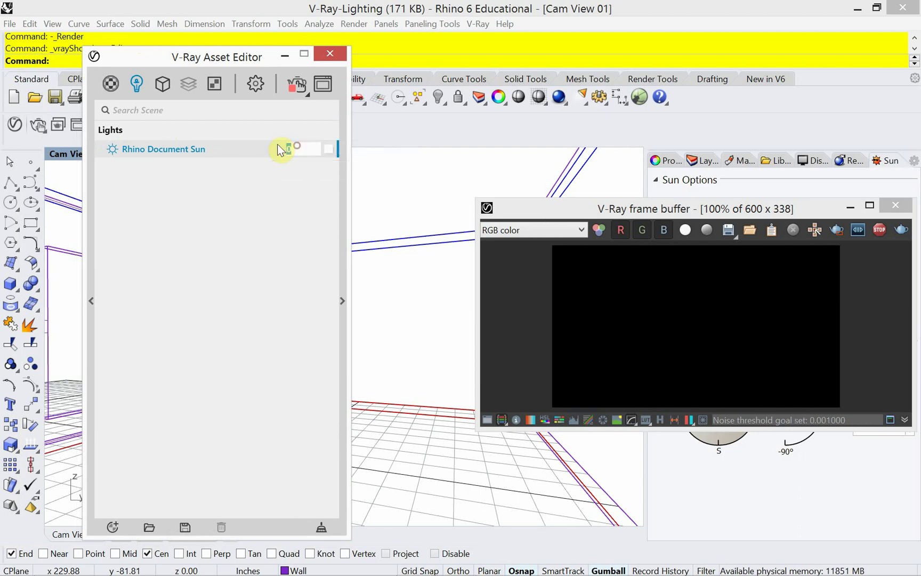
type("1")
key("Return")
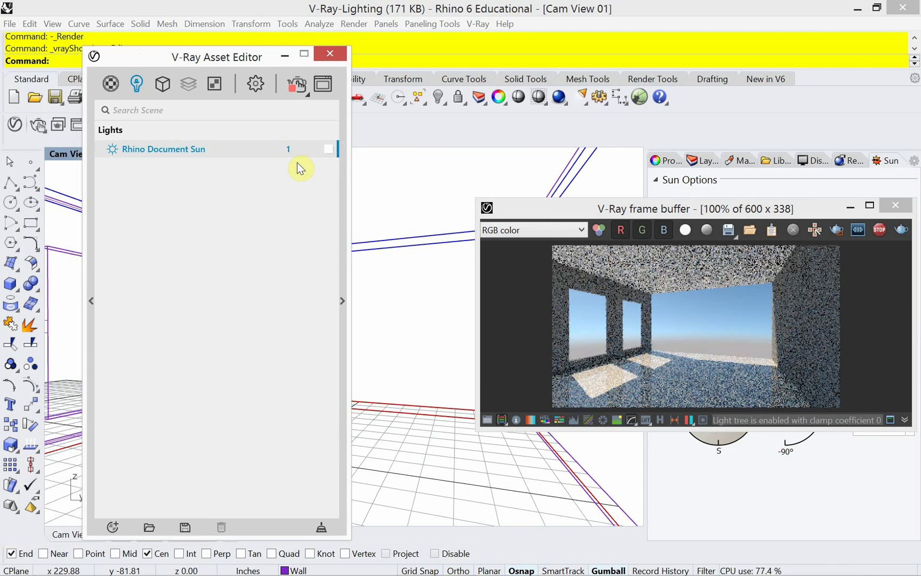
Test the Rhino Document Sun at intensity 5 in the interactive render, and return the intensity to 1.
type("5")
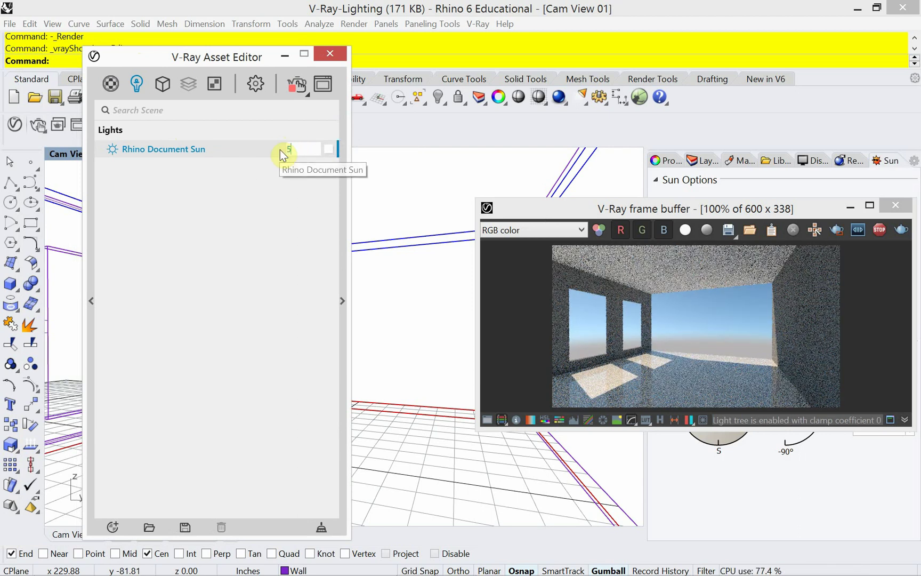
key("Return")
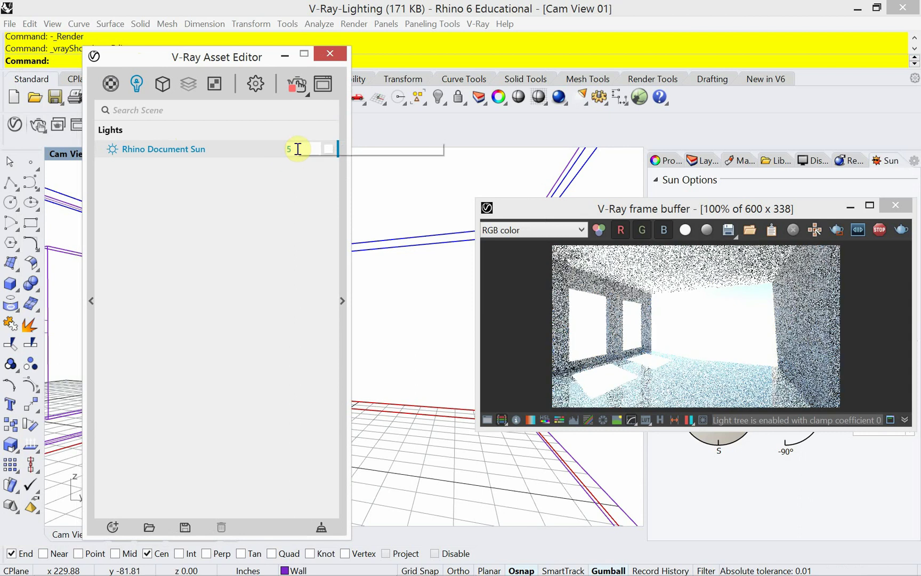
left_click_drag(298, 148, 282, 145)
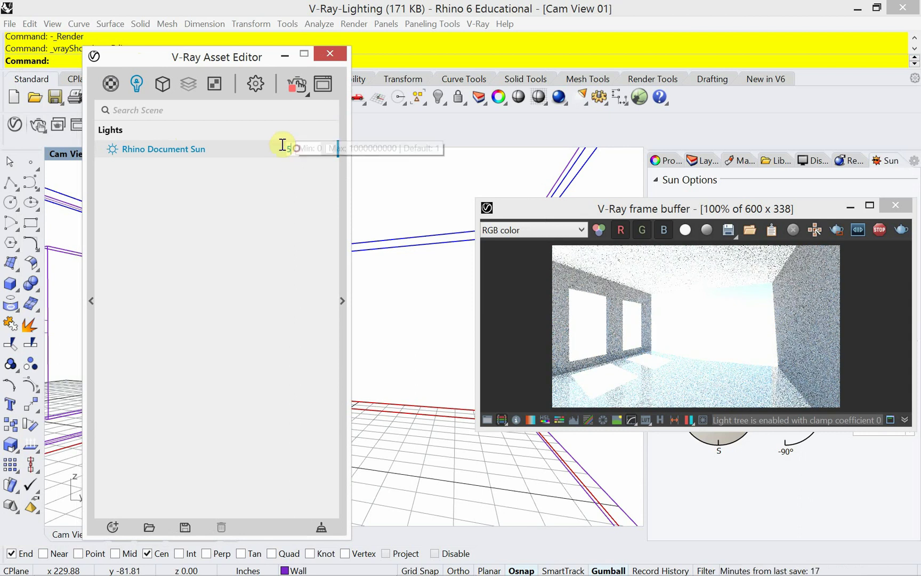
type("1")
key("Return")
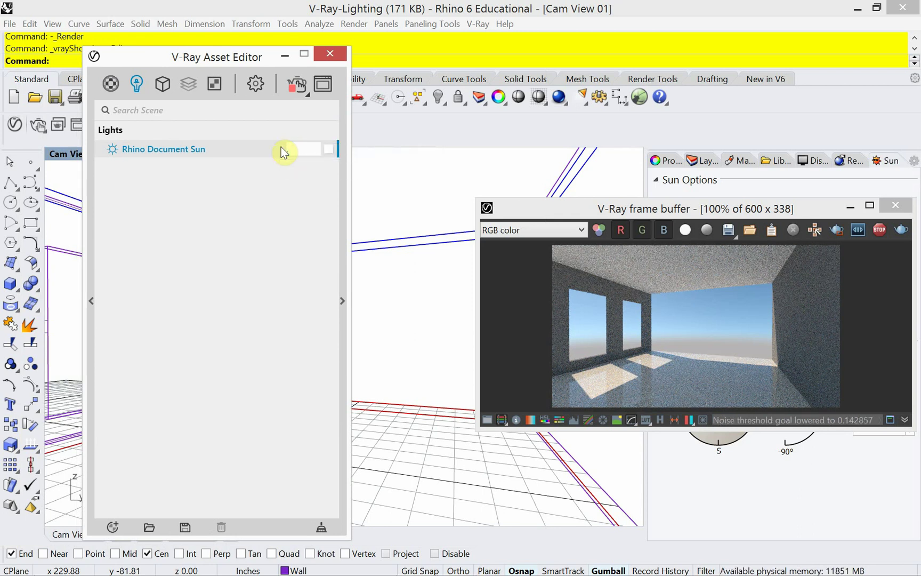
Test the Rhino Document Sun at intensity .5 in the interactive render, and return the intensity to 1.
key("Return")
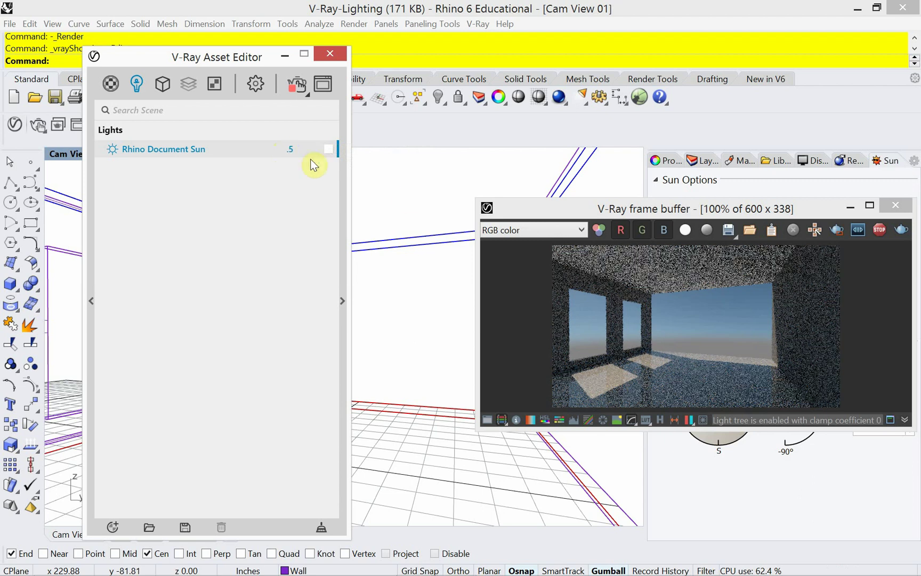
double_click(298, 149)
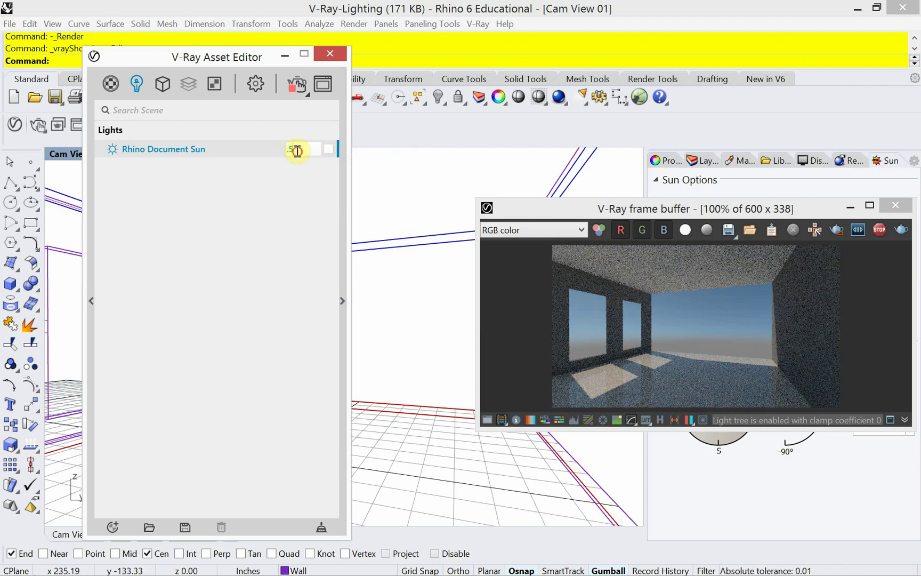
type("1")
key("Return")
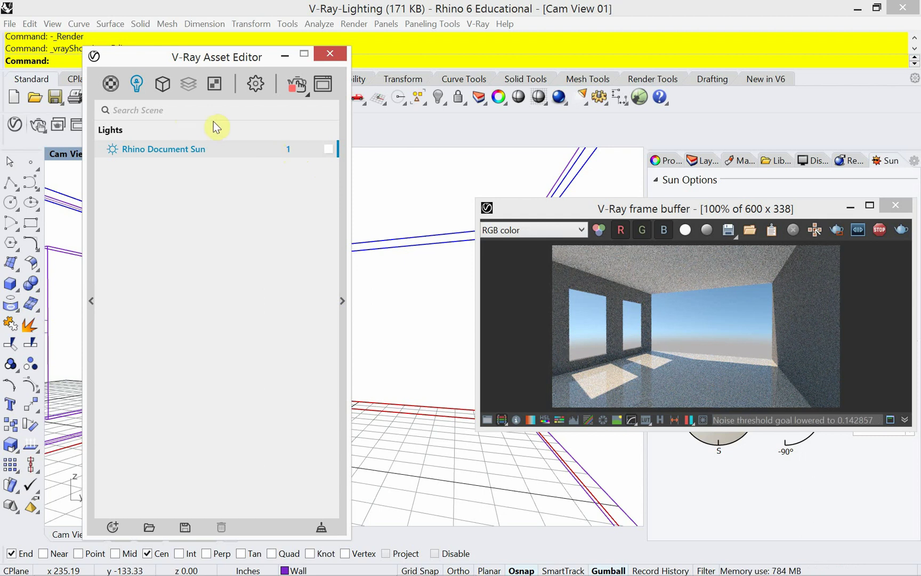
Test a camera exposure value of 19.36, set it to 15.28, and stop the interactive render.
left_click(259, 84)
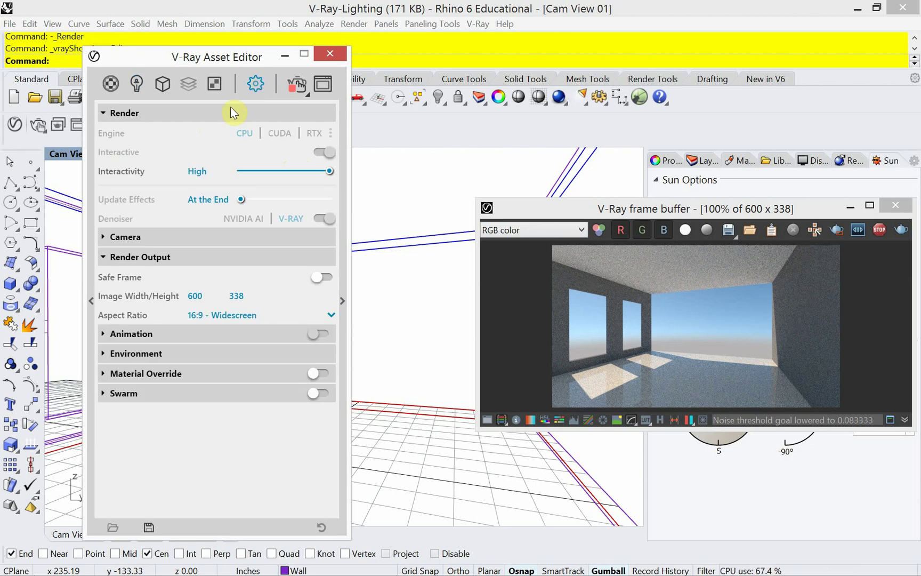
left_click(111, 238)
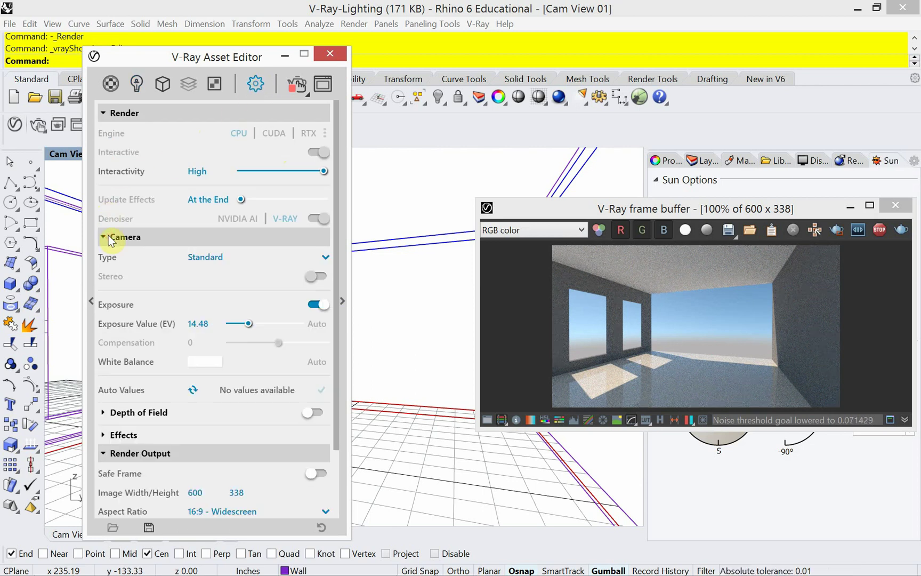
left_click_drag(248, 323, 243, 330)
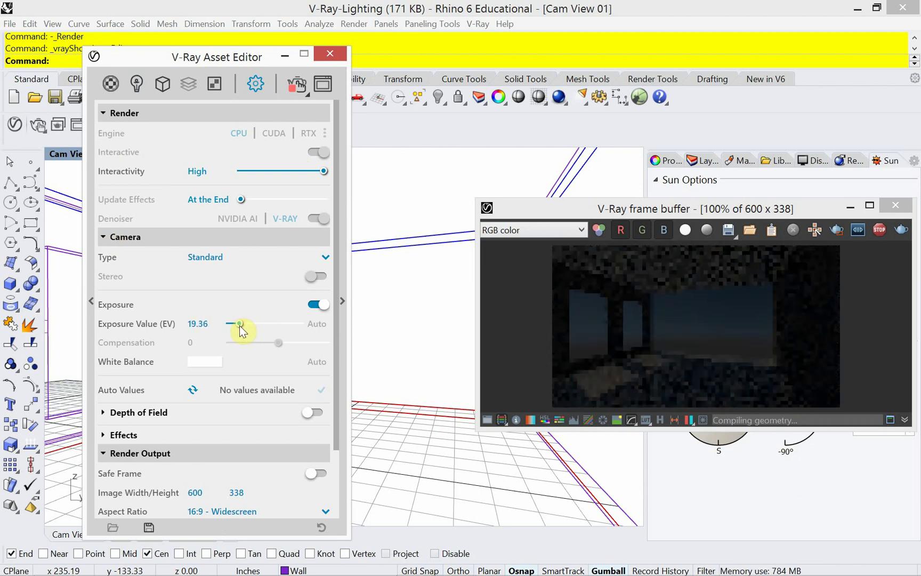
mouse_move(240, 325)
left_mouse_down()
mouse_move(257, 326)
mouse_move(247, 327)
left_mouse_up()
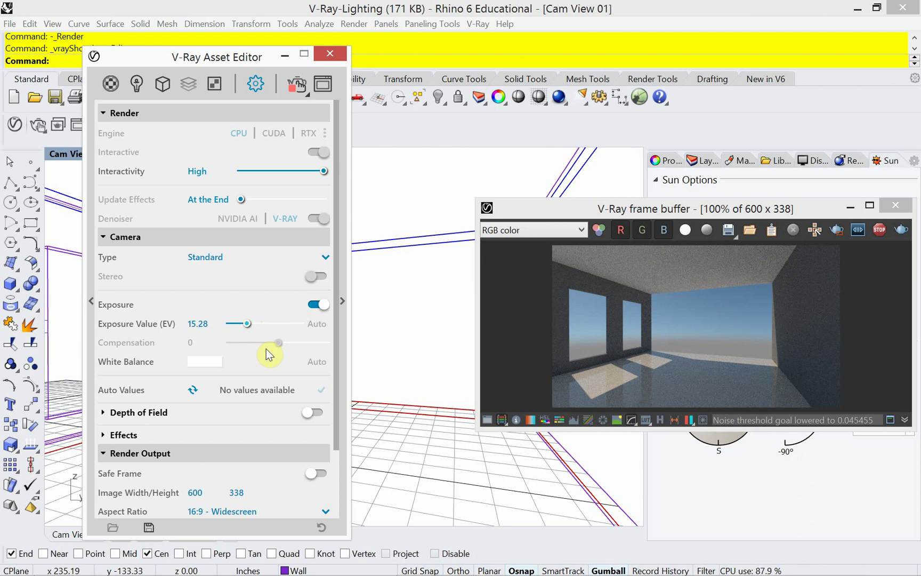
left_click(877, 234)
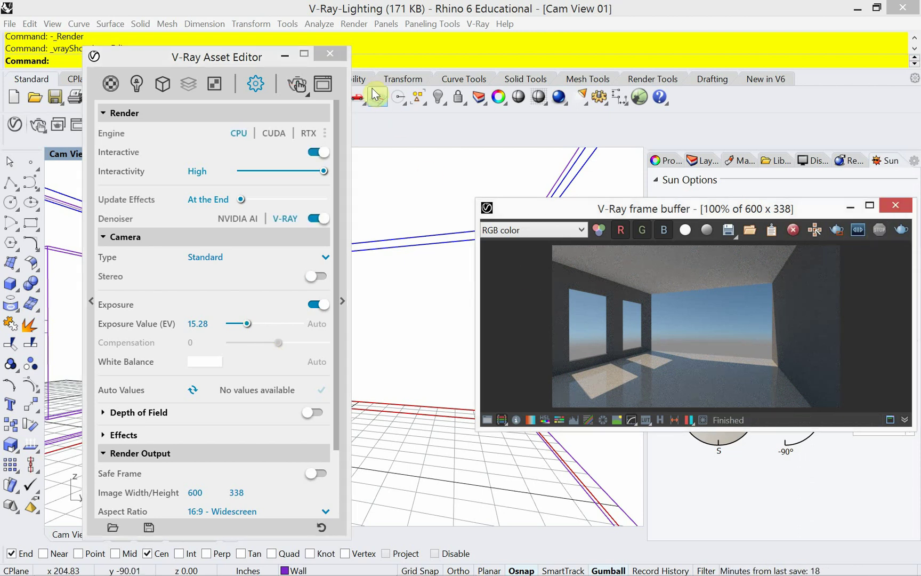
left_click(330, 54)
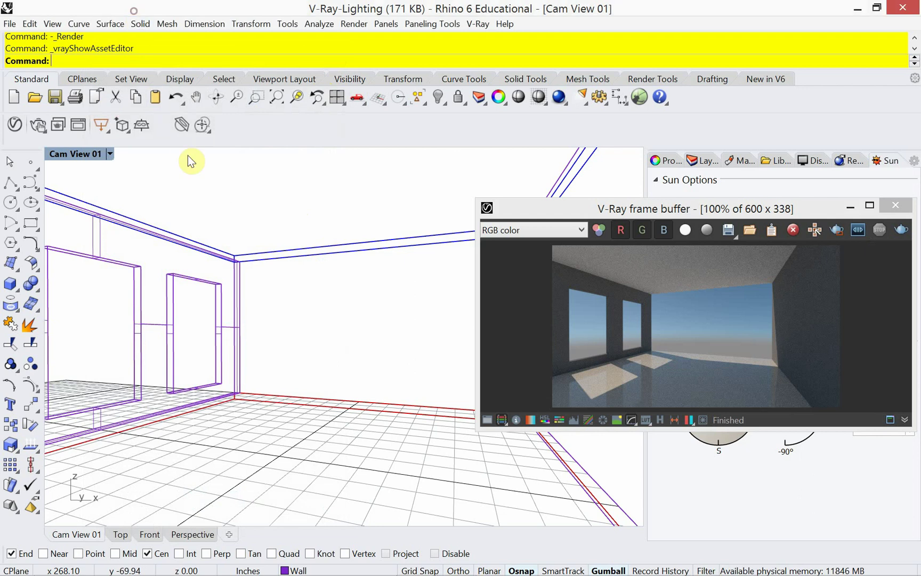
Save the V-Ray-Lighting model and close the V-Ray frame buffer.
key("ctrl+s")
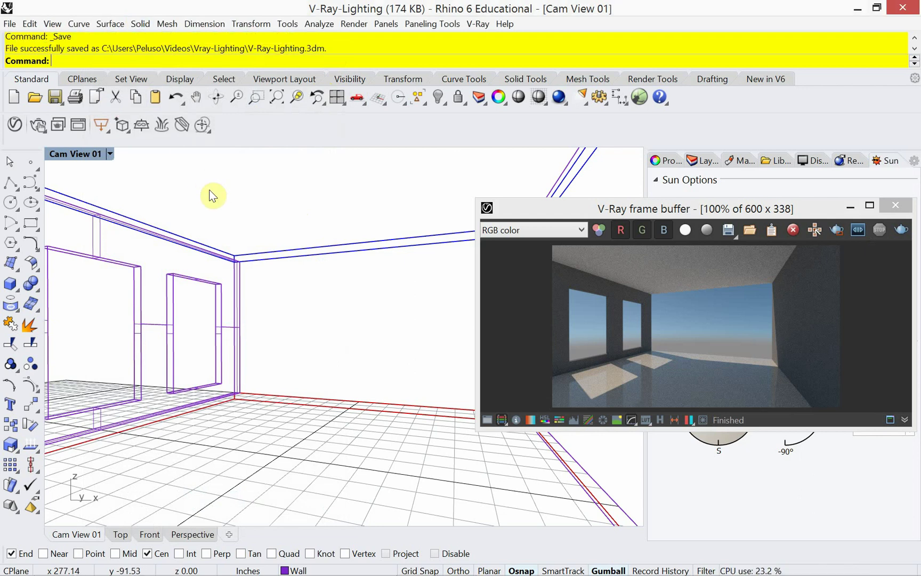
left_click(9, 24)
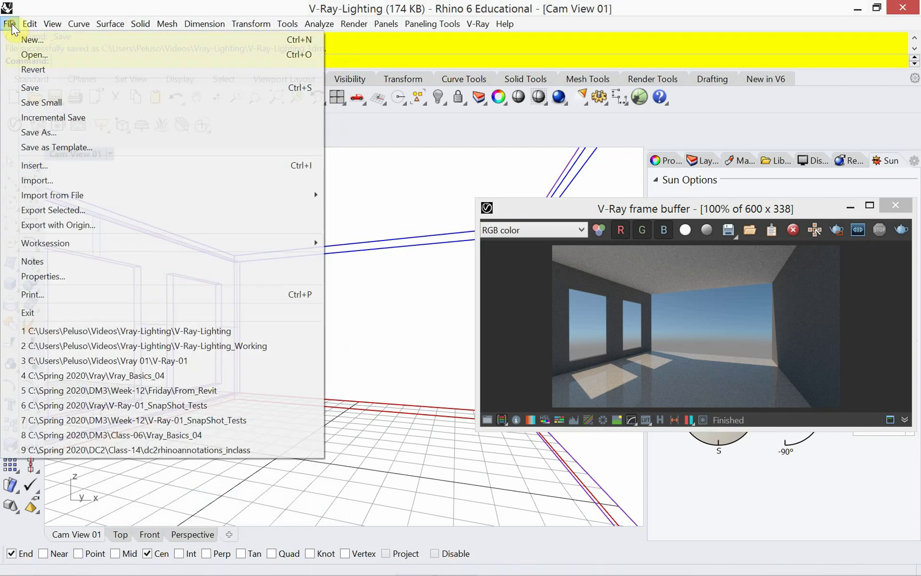
left_click(31, 87)
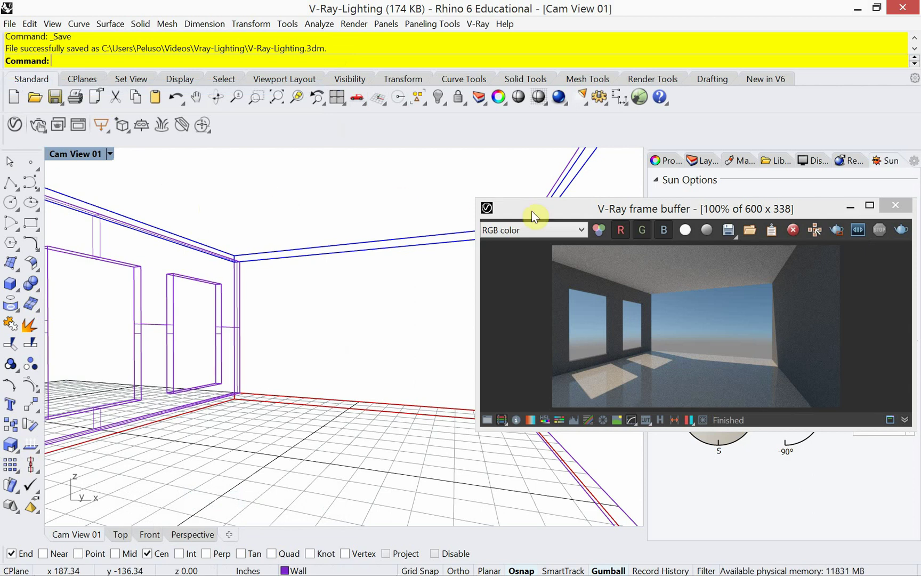
left_click_drag(810, 212, 719, 209)
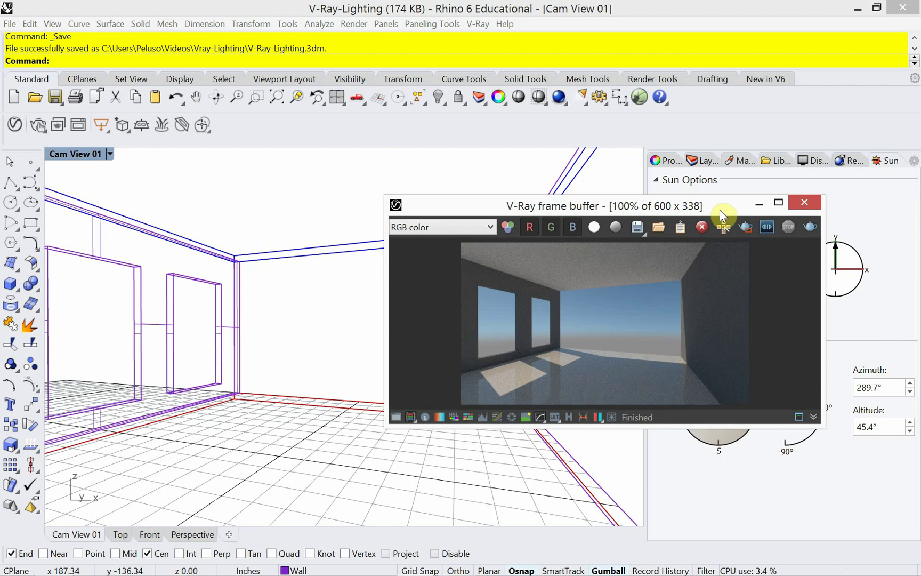
left_click(802, 205)
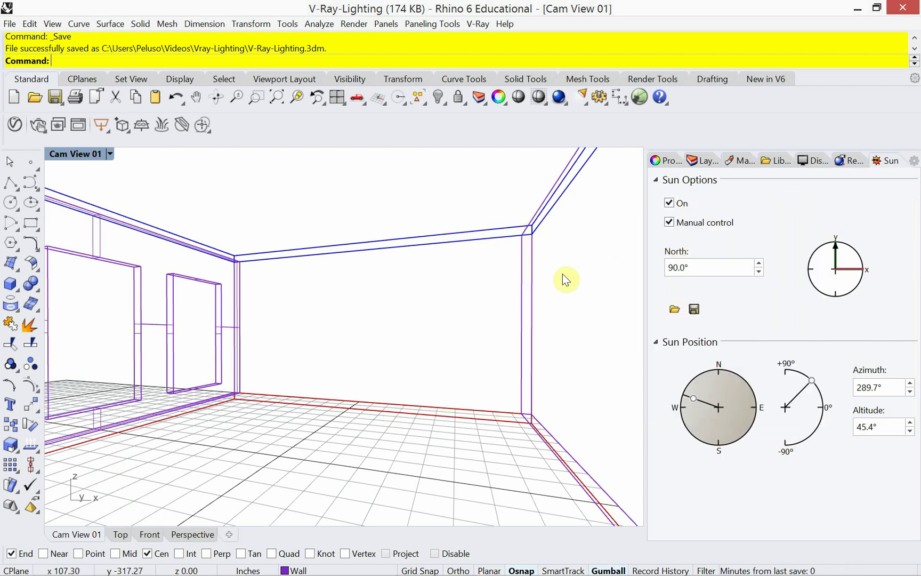
Switch to the Vray-Lighting folder and view the finished V-Ray-Lighting render image as a reference for the room's lights.
key("alt+Tab")
key("Tab")
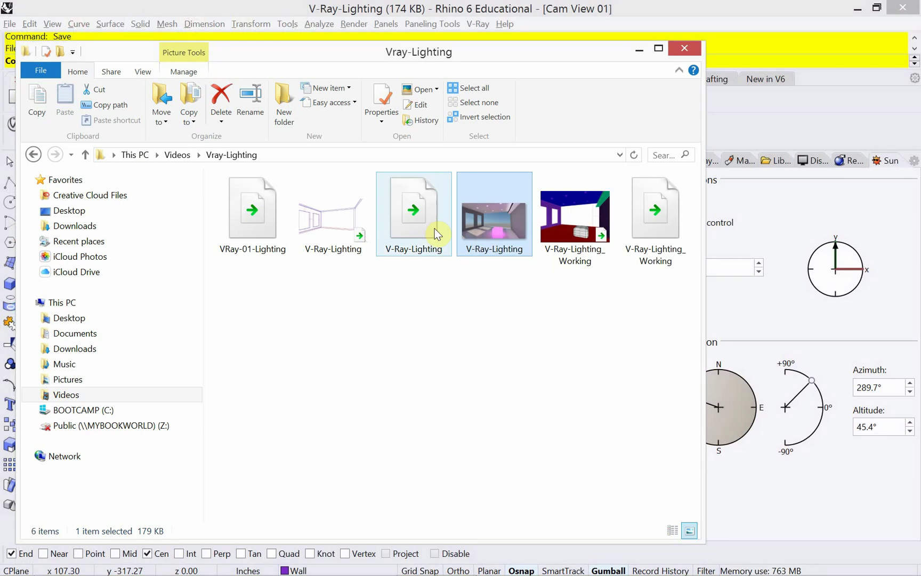
double_click(501, 229)
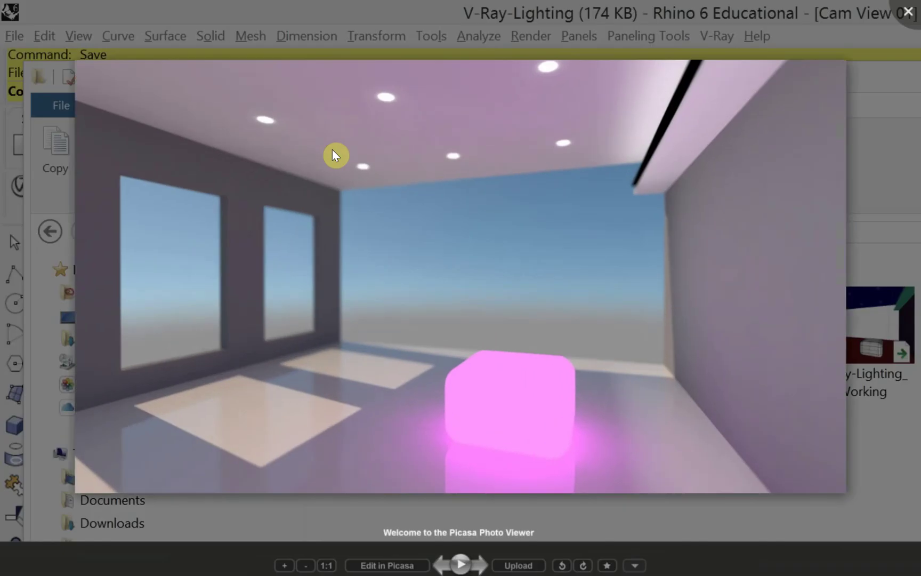
scroll(497, 230, "down", 4)
scroll(496, 232, "up", 1)
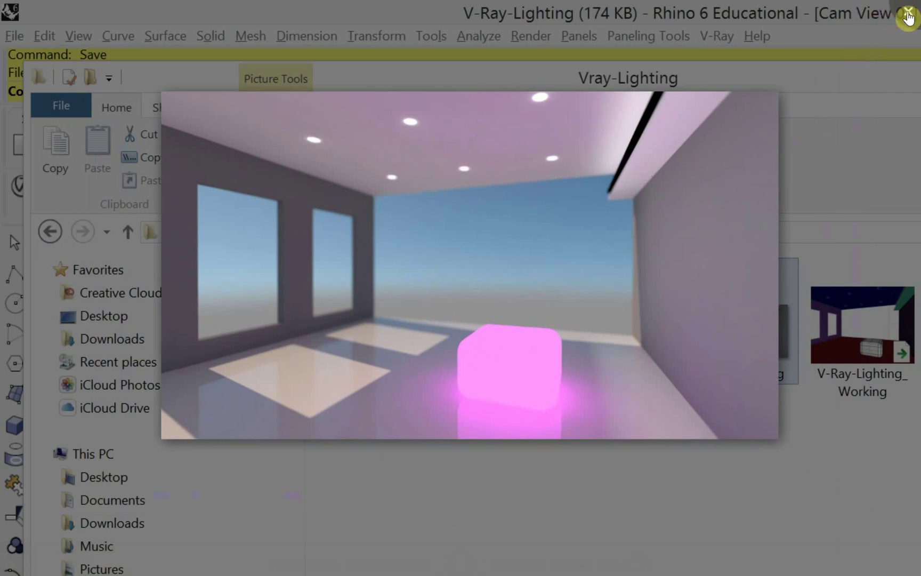
left_click(908, 17)
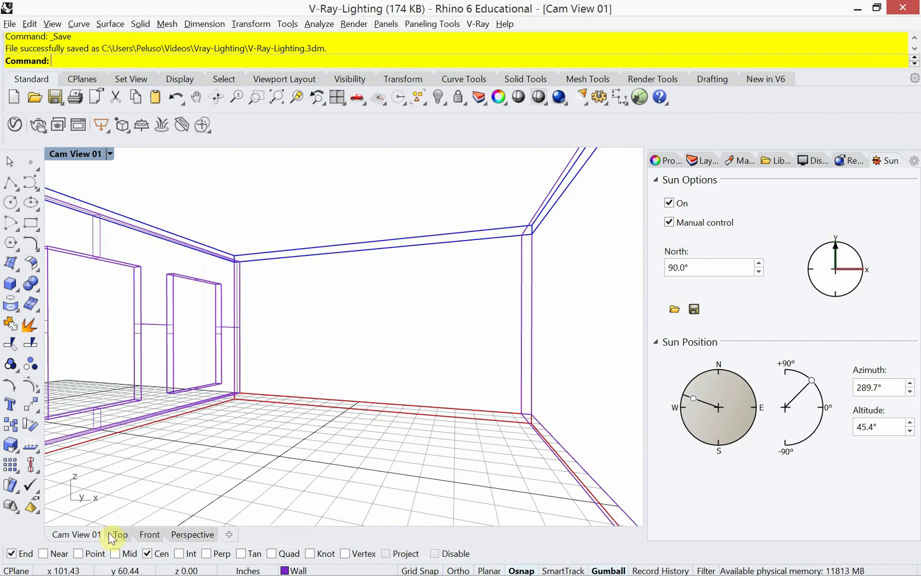
In the Top view, rename Layer 04 as Light Pocket and make it the current layer.
left_click(119, 534)
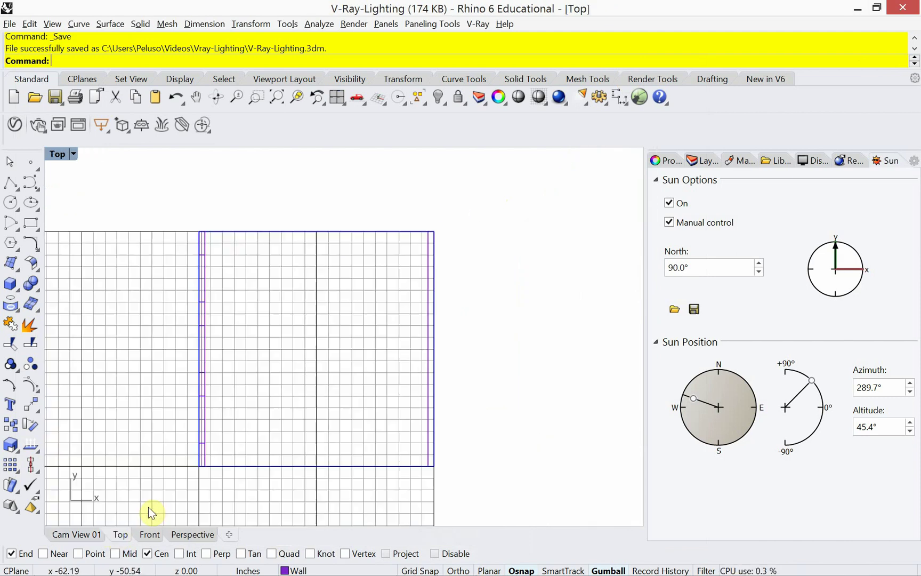
left_click(708, 161)
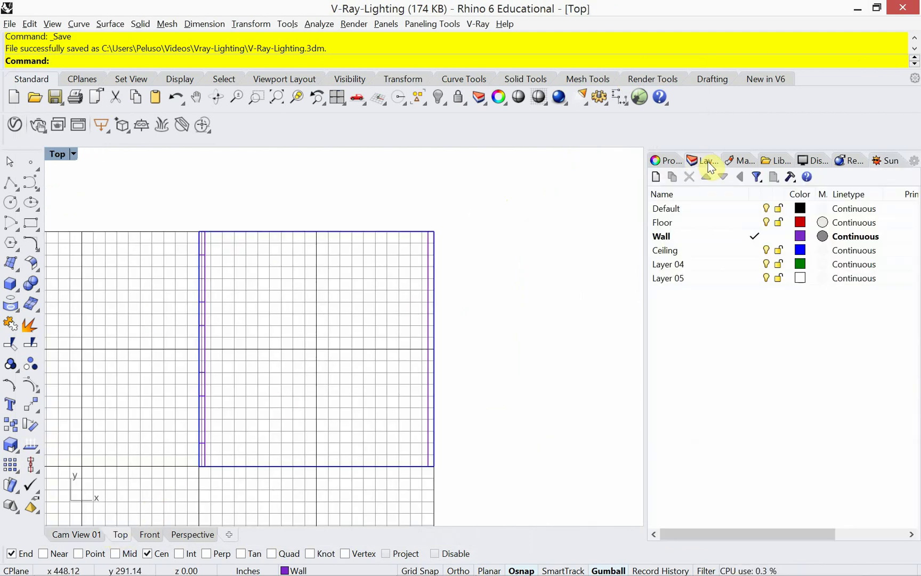
left_click(673, 265)
left_click_drag(683, 260, 643, 261)
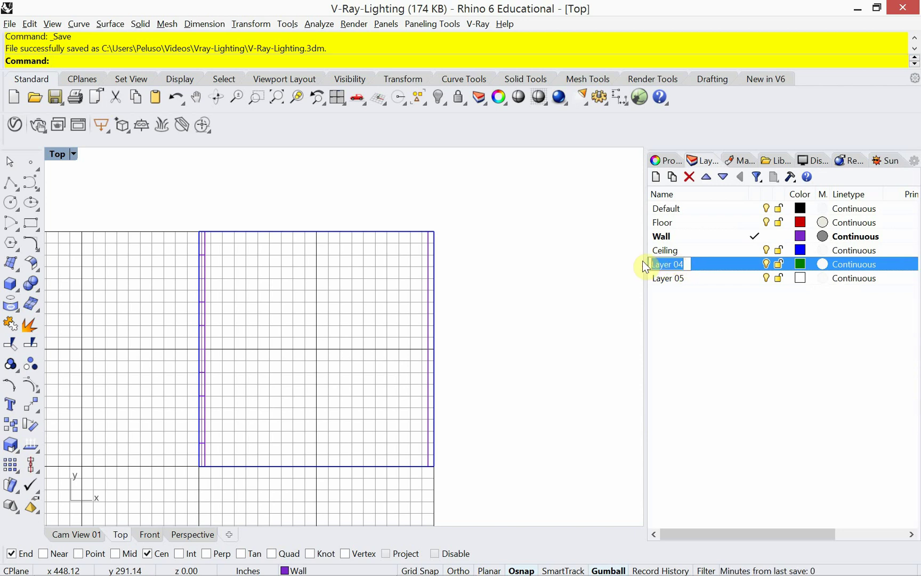
type("Light")
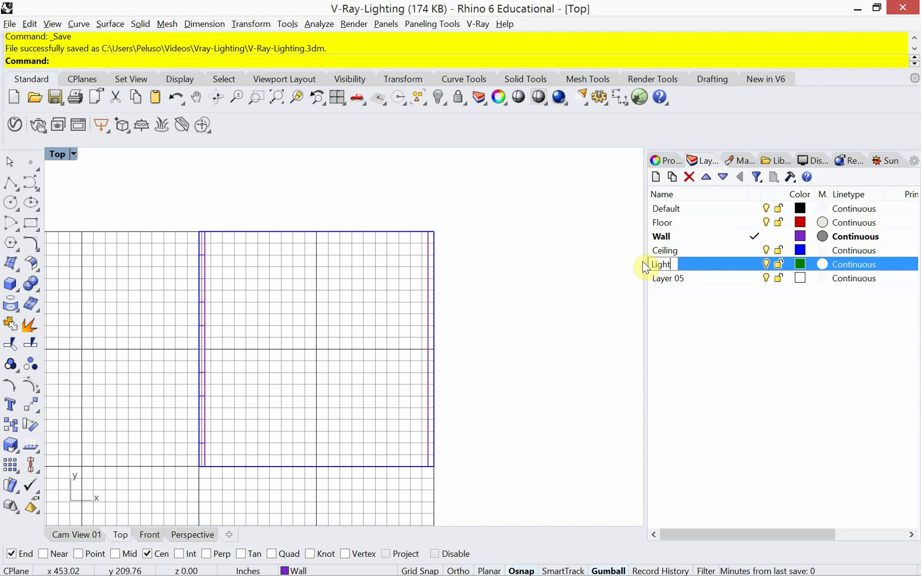
type(" Pocket")
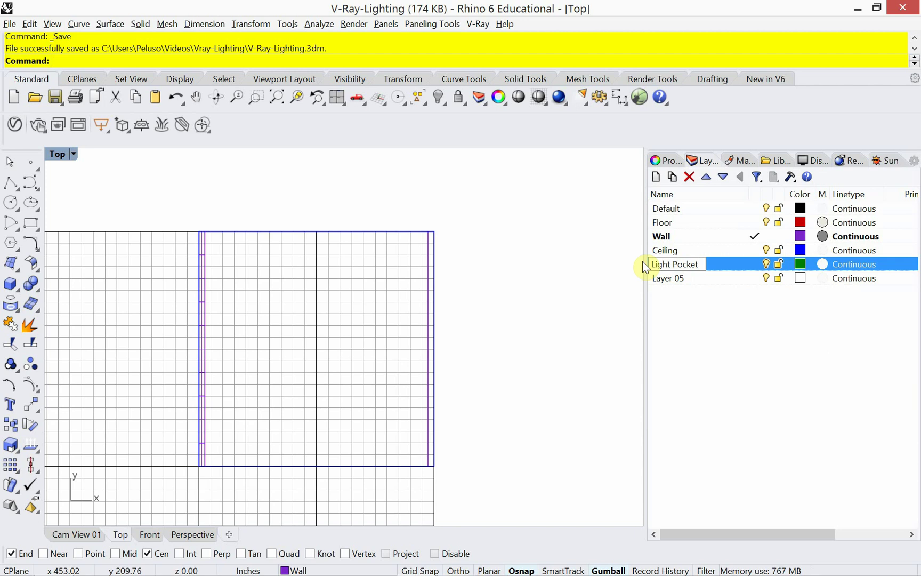
left_click(729, 271)
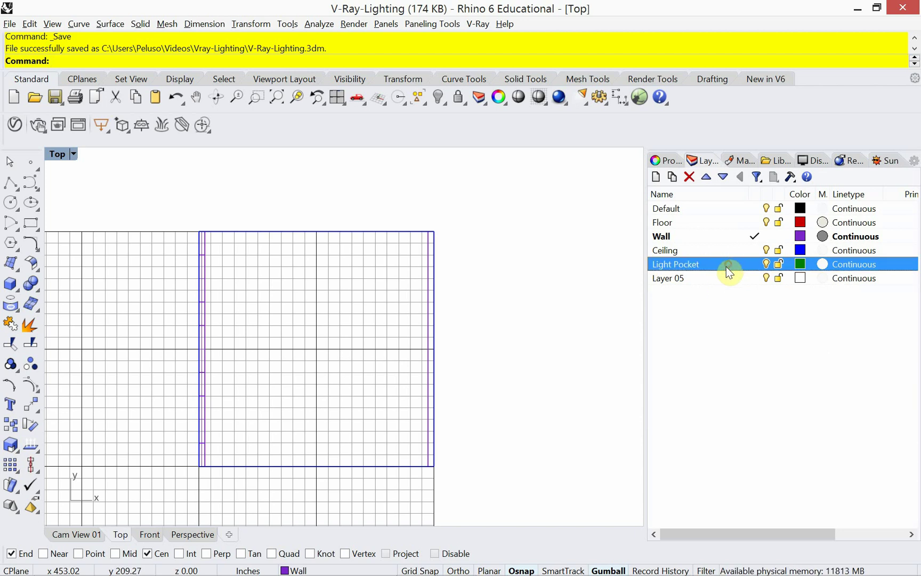
double_click(720, 265)
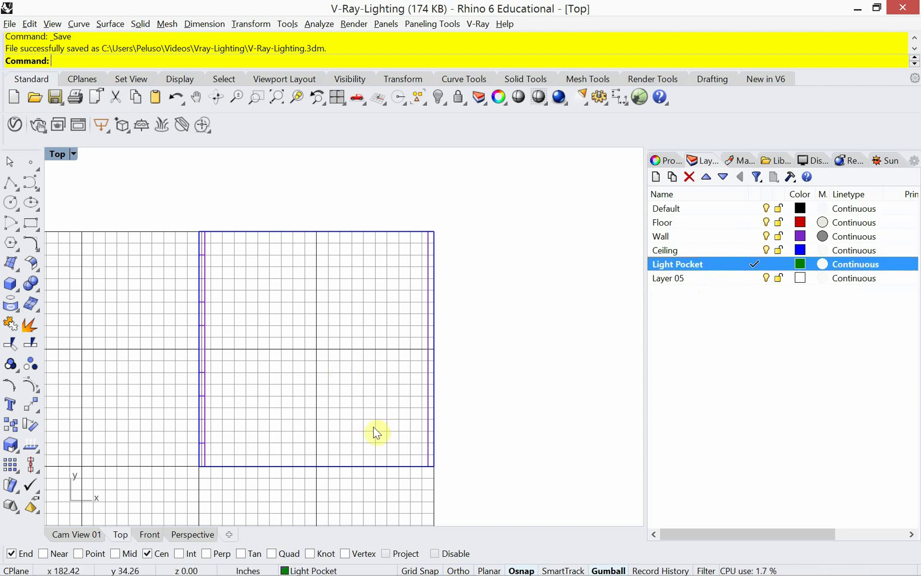
Draw a circle 6 inches in diameter at the room's center (120, 120) with grid snap on.
left_click(420, 570)
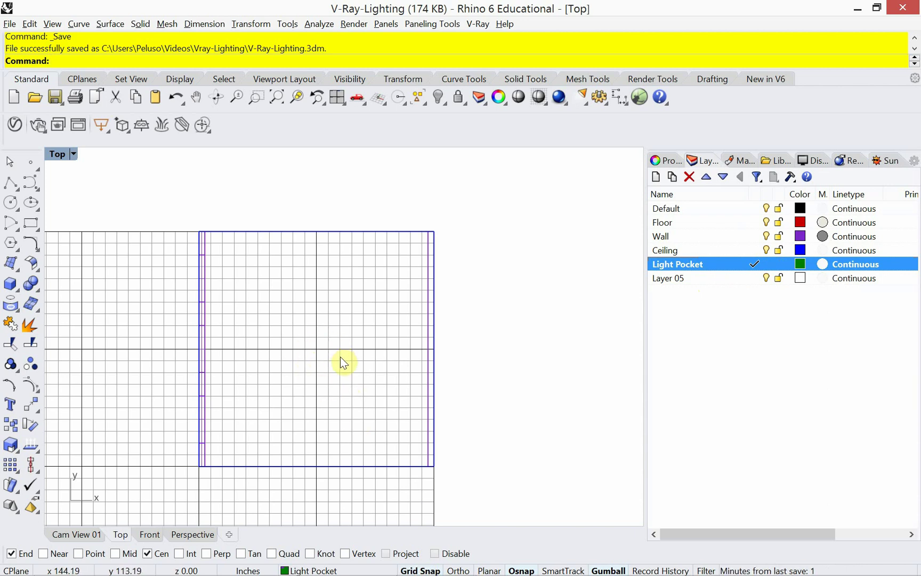
type("Circle")
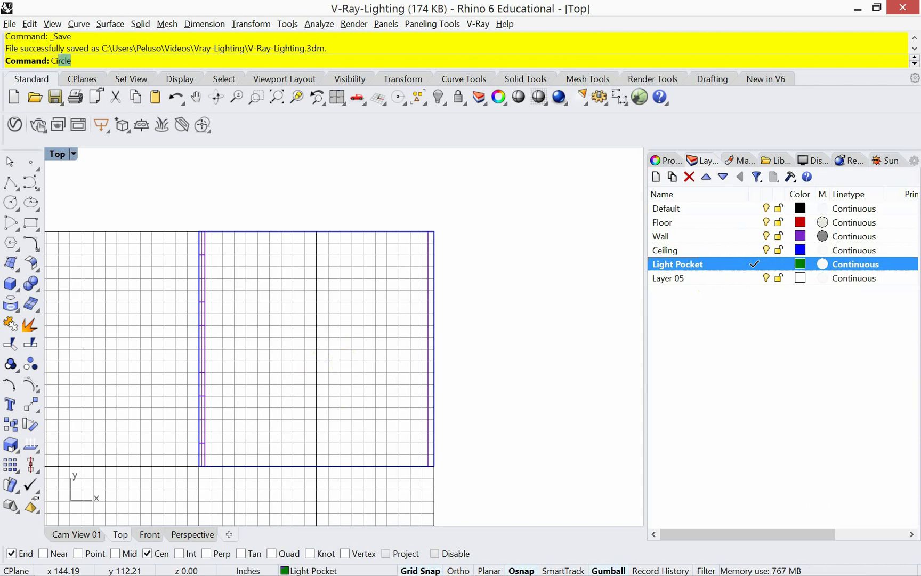
key("Return")
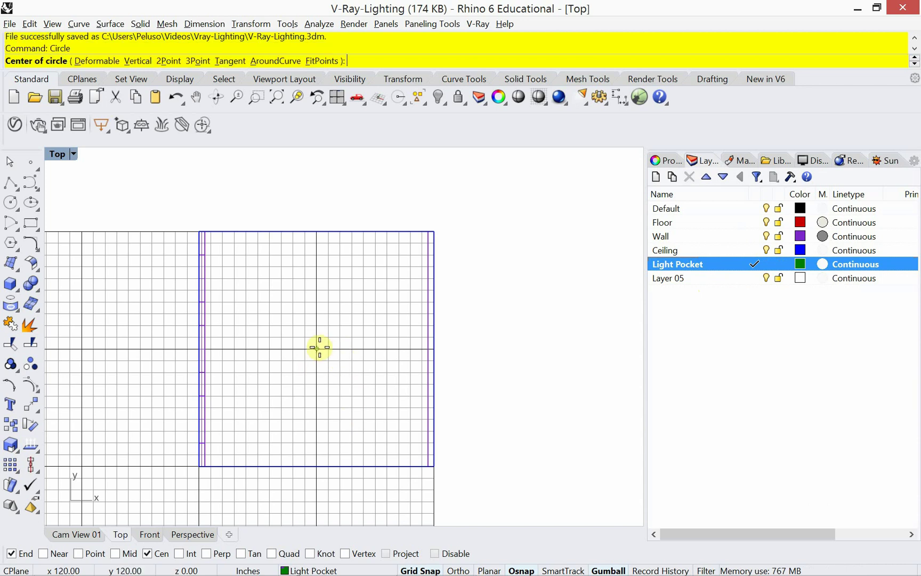
left_click(317, 348)
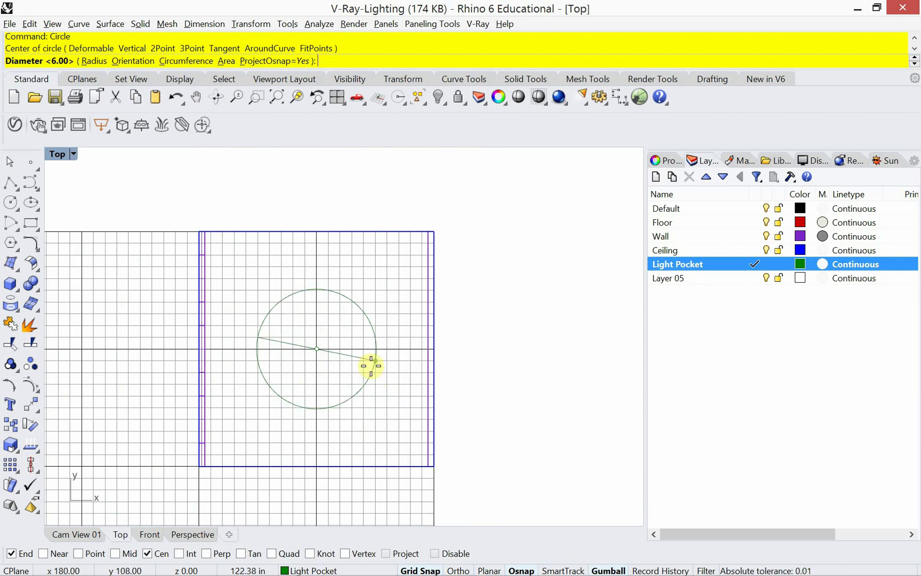
type("6")
key("Return")
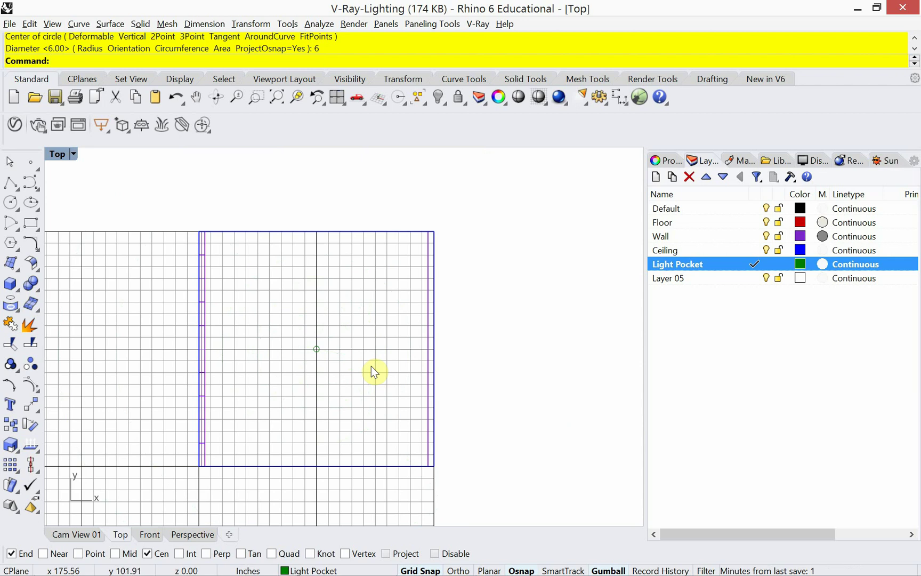
Copy the circle from its center 60 inches to each side along the X axis, with the End snap off.
scroll(318, 356, "up", 5)
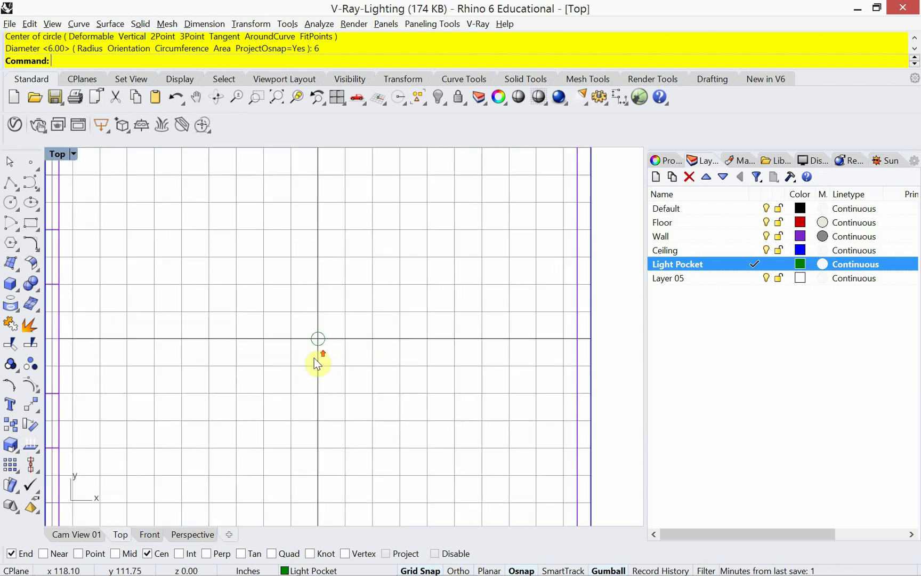
scroll(322, 351, "down", 5)
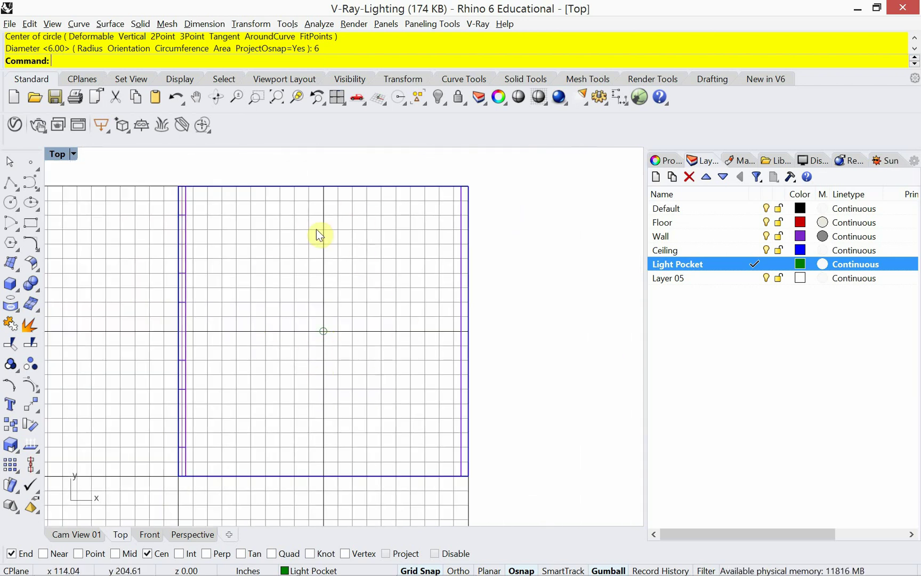
left_click(325, 334)
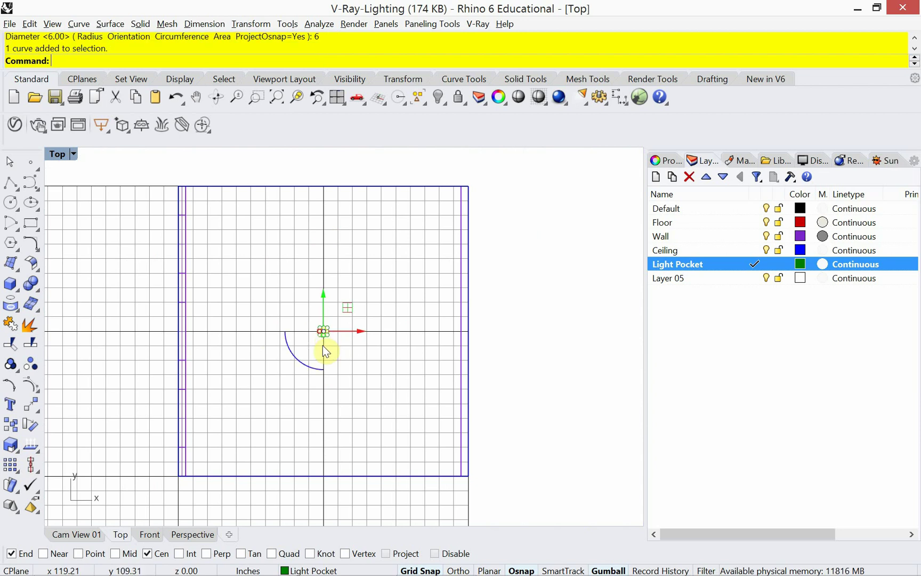
type("Copy")
key("Return")
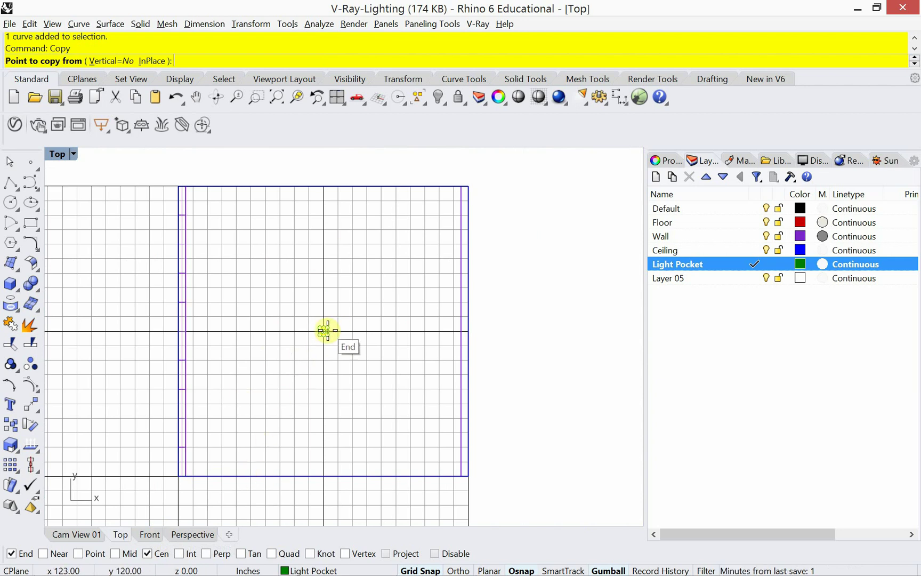
left_click(22, 554)
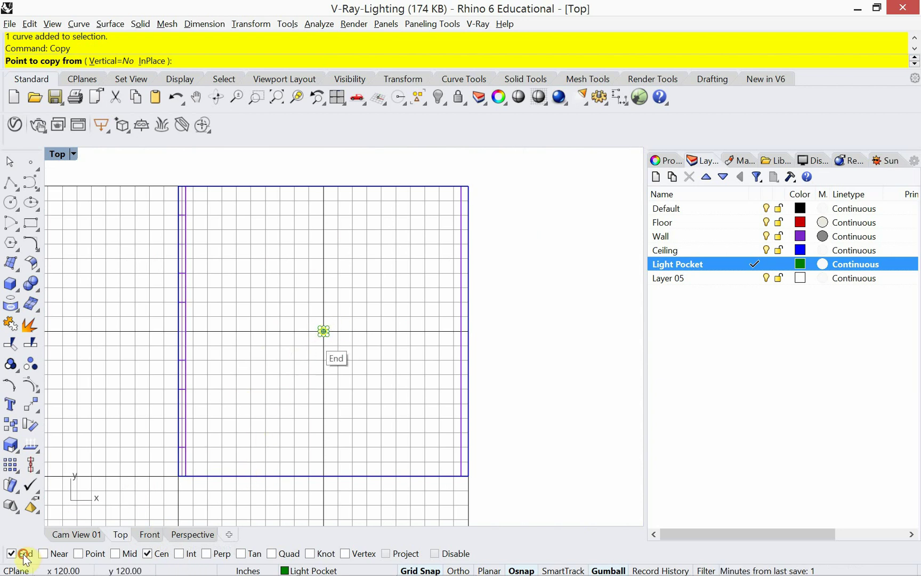
left_click(325, 327)
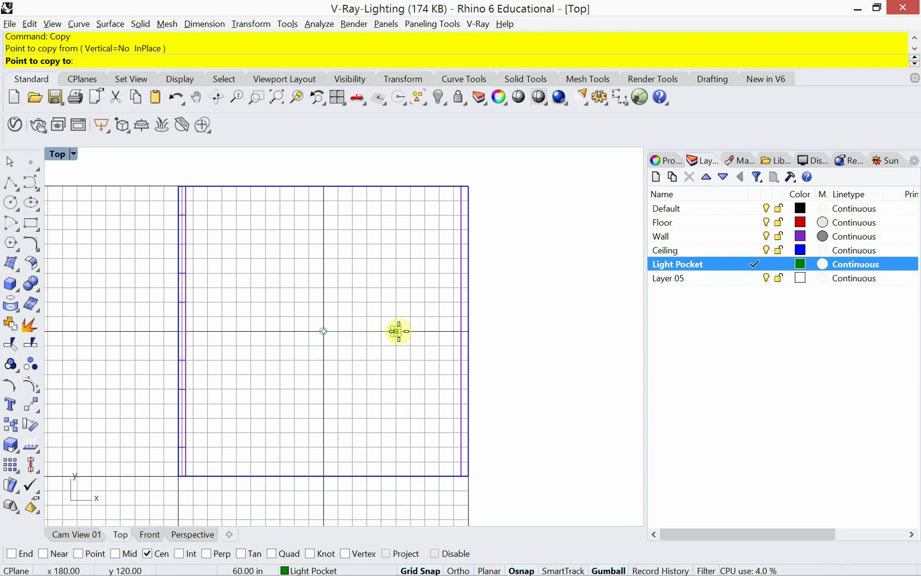
left_click(397, 332)
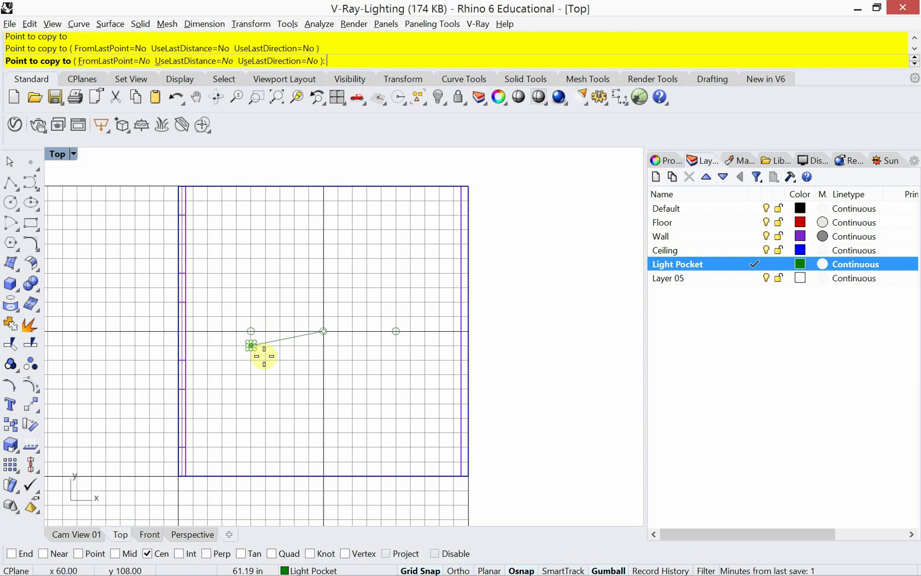
left_click(257, 344)
key("Return")
Copy the row of three circles 60 inches to each side along the Y axis to form a three-by-three grid.
left_click_drag(227, 356, 418, 276)
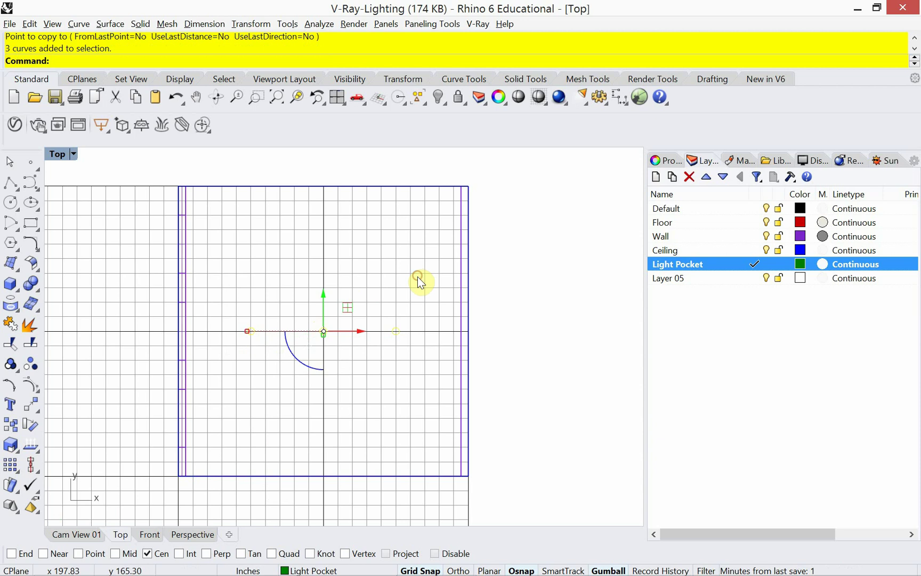
type("c")
key("Return")
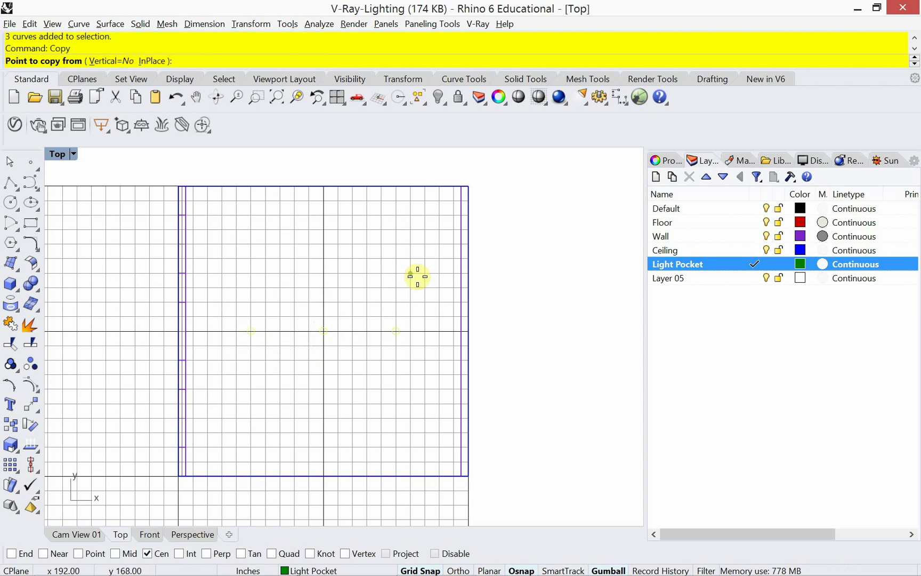
left_click(427, 331)
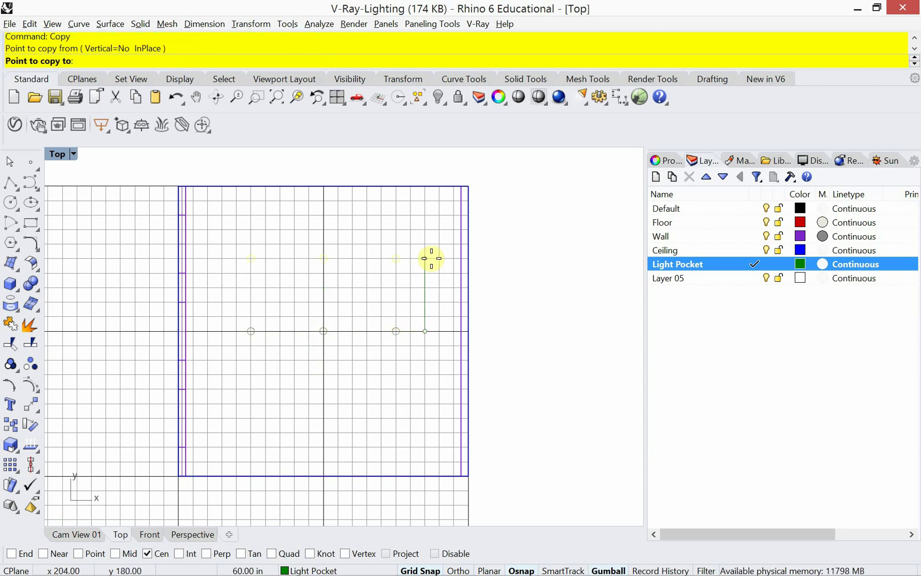
left_click(432, 258)
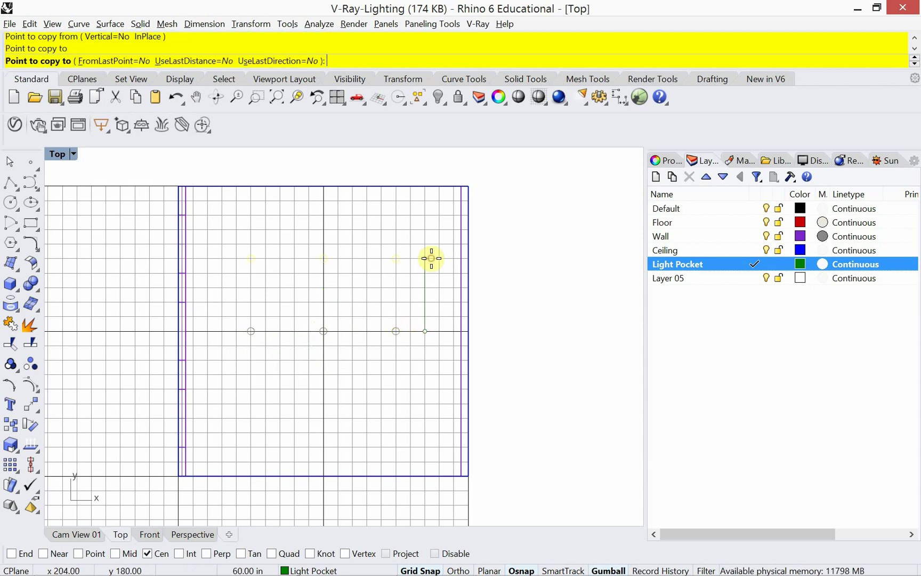
left_click(429, 402)
key("Return")
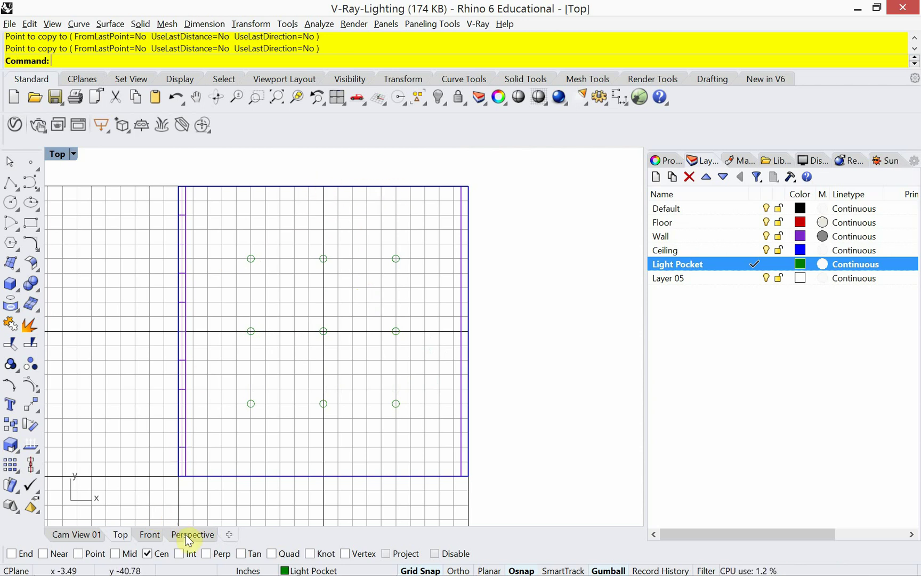
In the Perspective view, copy all Light Pocket circles from a wall's bottom corner to its top corner at the ceiling underside, using only End snap.
left_click(192, 535)
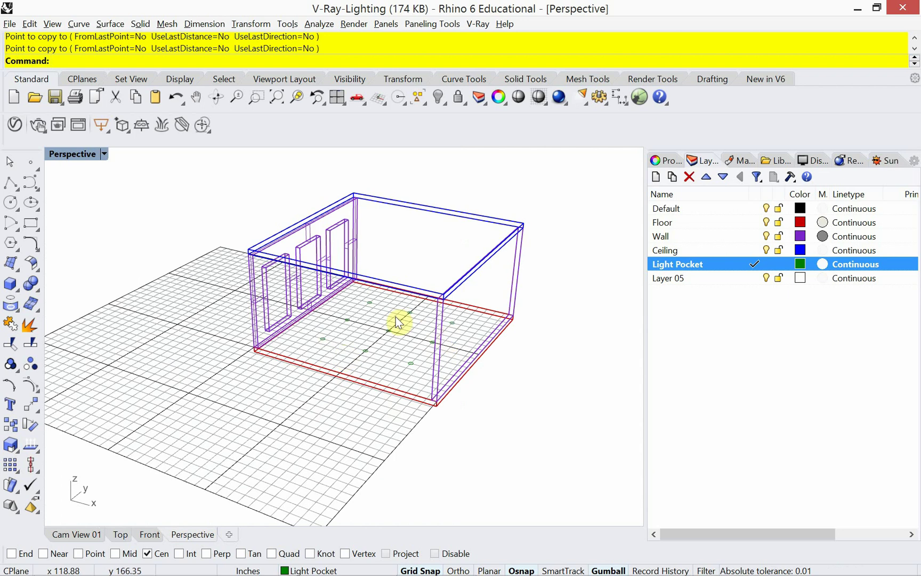
mouse_move(344, 386)
right_mouse_down()
mouse_move(364, 374)
mouse_move(350, 393)
mouse_move(352, 376)
right_mouse_up()
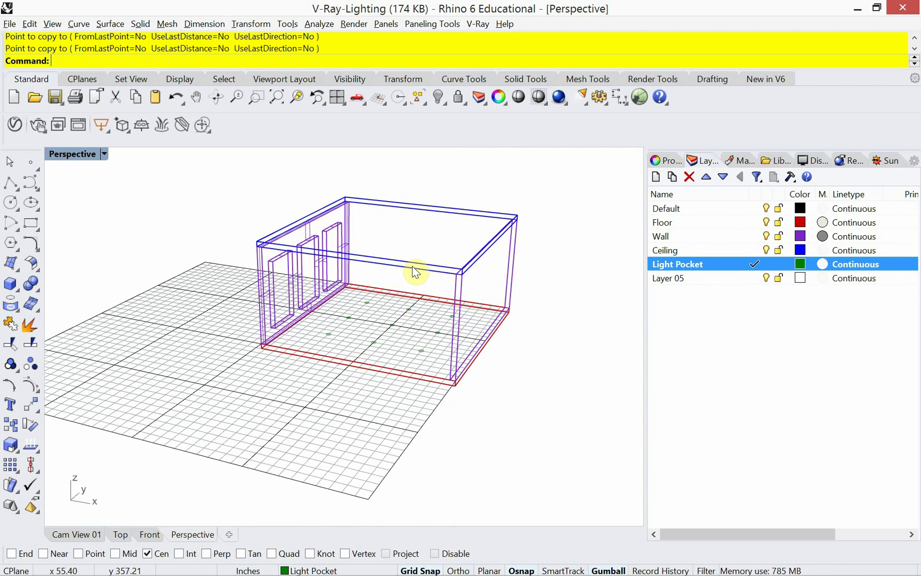
right_click(718, 267)
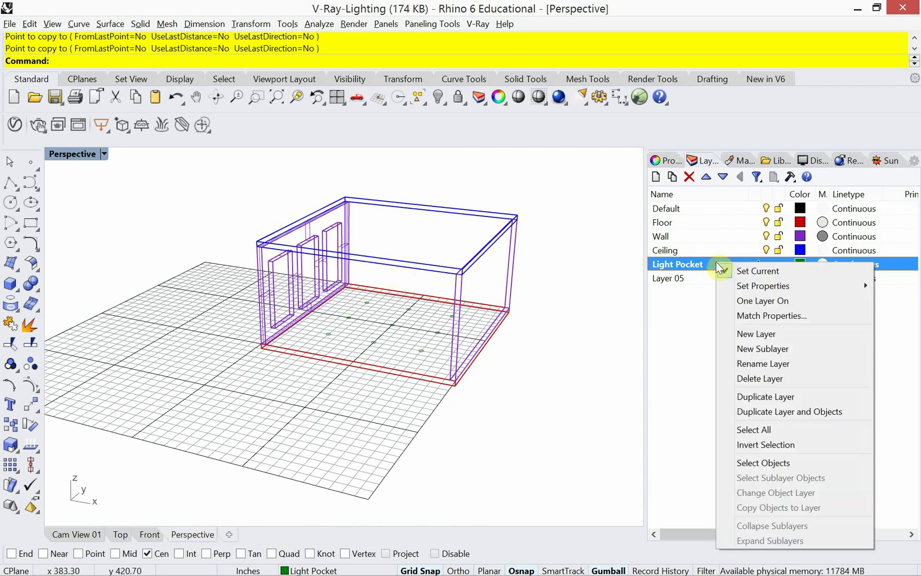
left_click(765, 462)
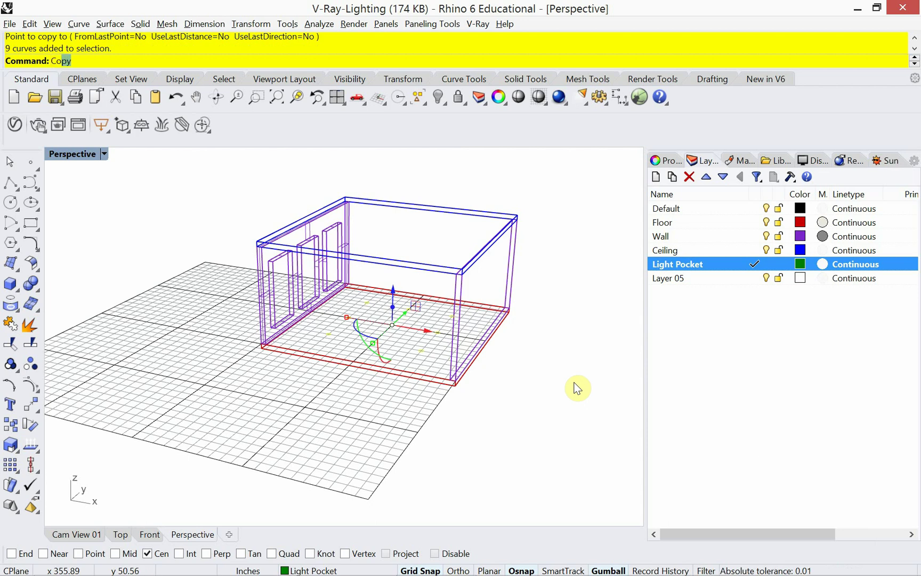
key("Return")
scroll(491, 384, "up", 3)
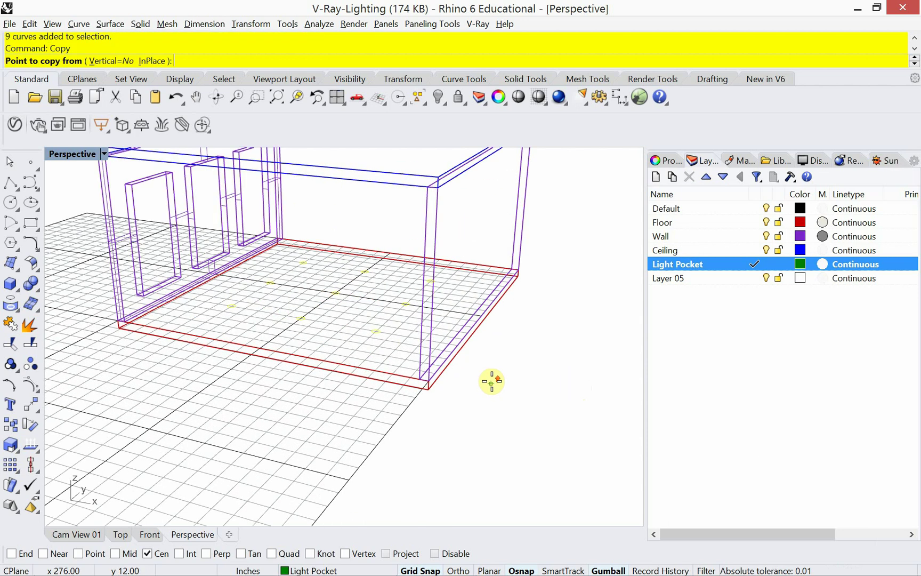
scroll(492, 383, "down", 3)
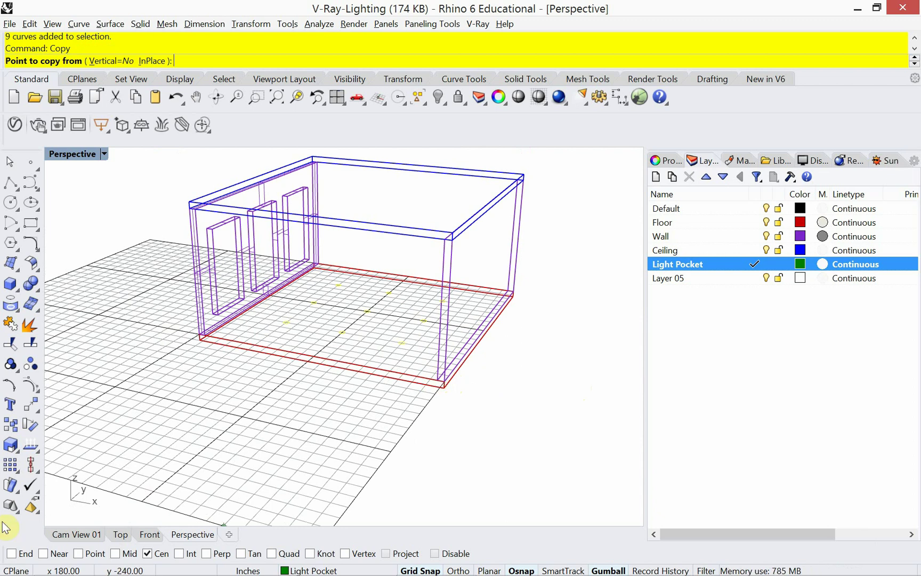
left_click(20, 555)
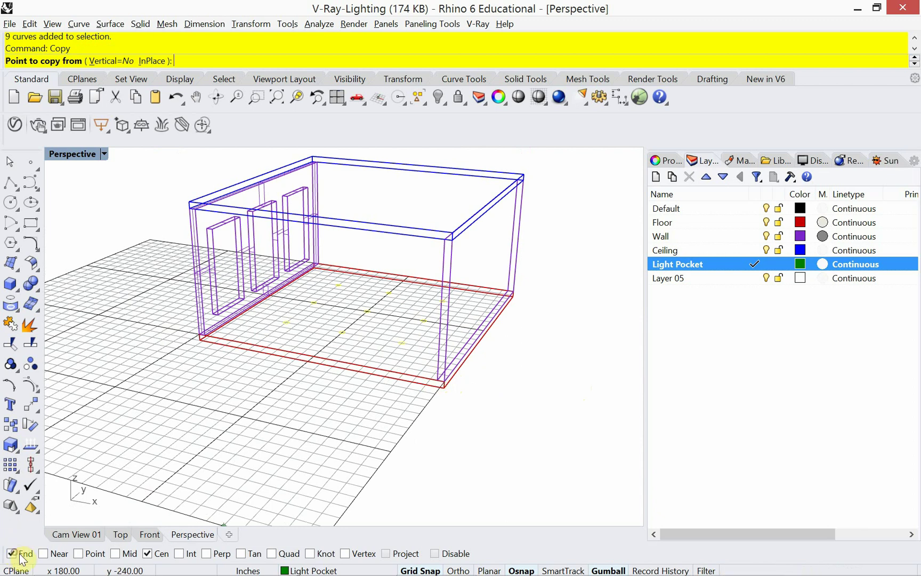
left_click(148, 553)
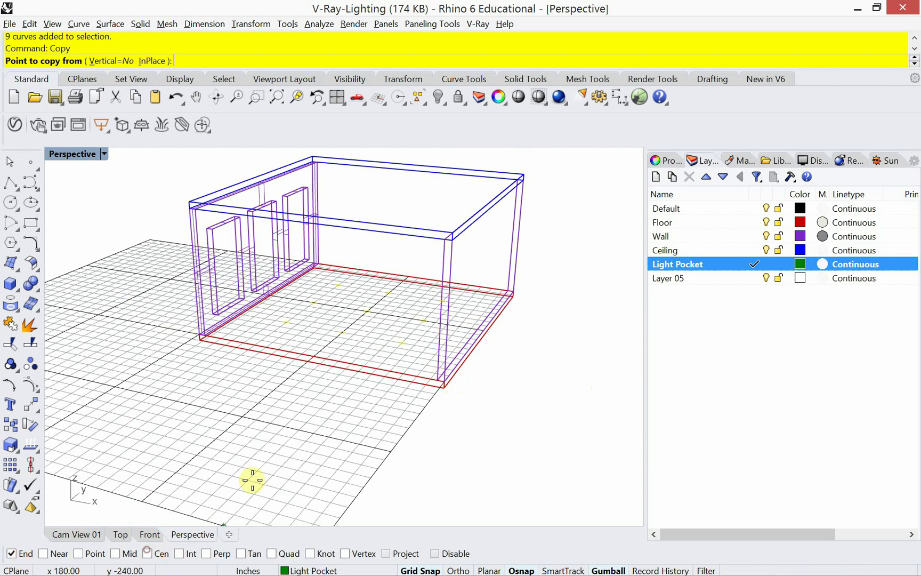
left_click(435, 377)
left_click(445, 241)
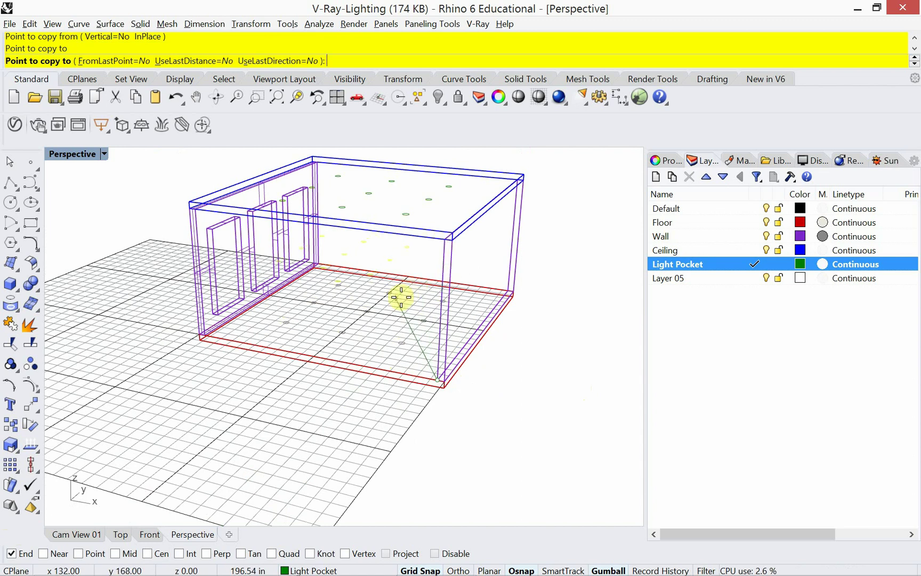
key("Return")
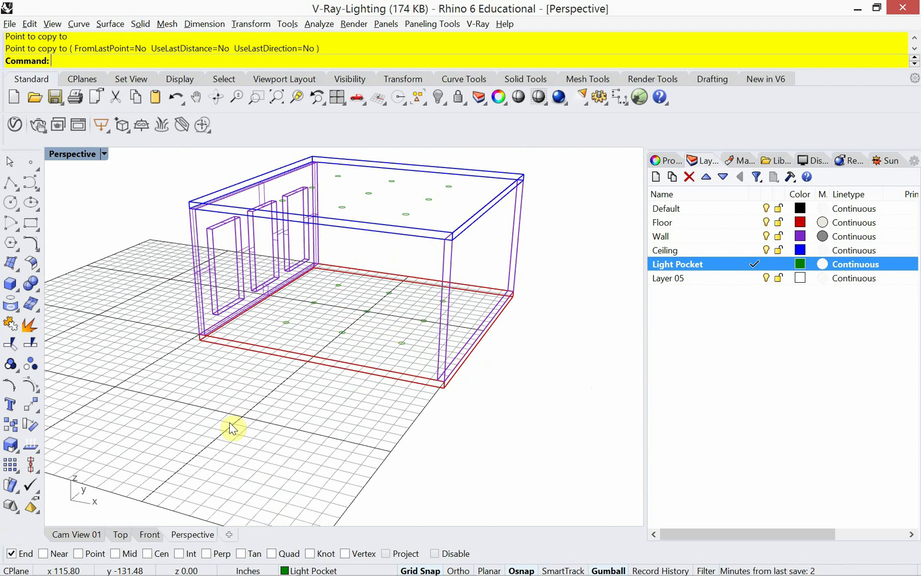
Delete the nine original circles at floor level, keeping the copies at the ceiling.
left_click_drag(233, 429, 470, 256)
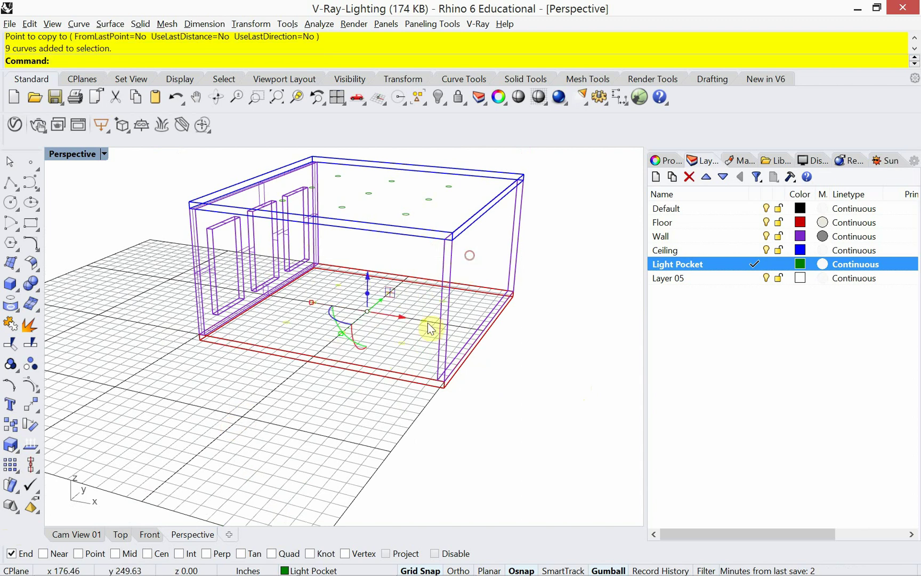
key("Delete")
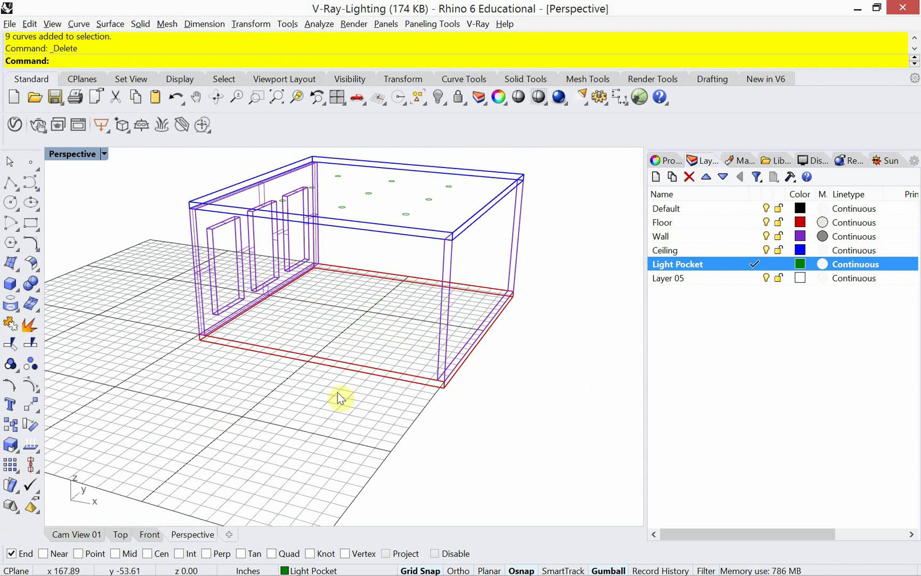
right_click_drag(323, 384, 302, 375)
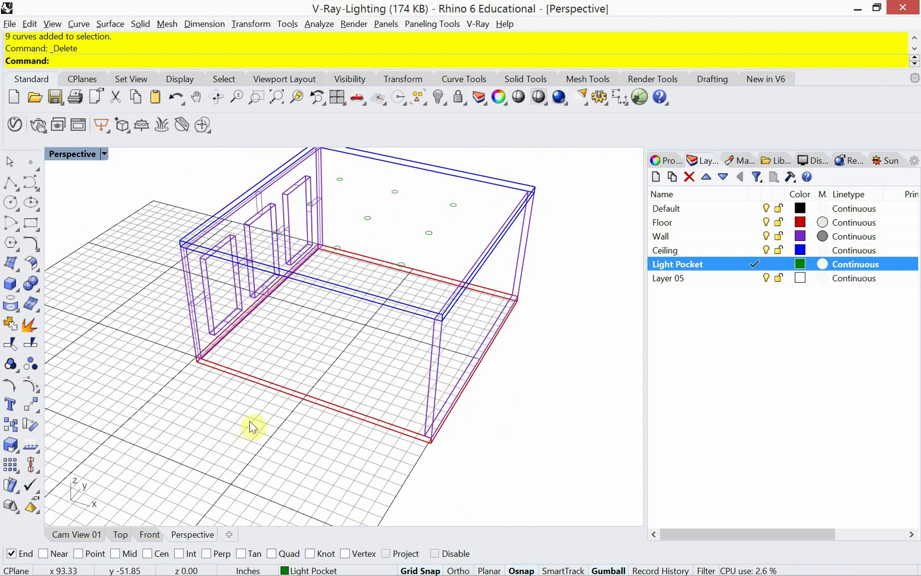
In the Front view, extrude all the Light Pocket circles upward 3 inches into the ceiling as solids.
left_click(150, 534)
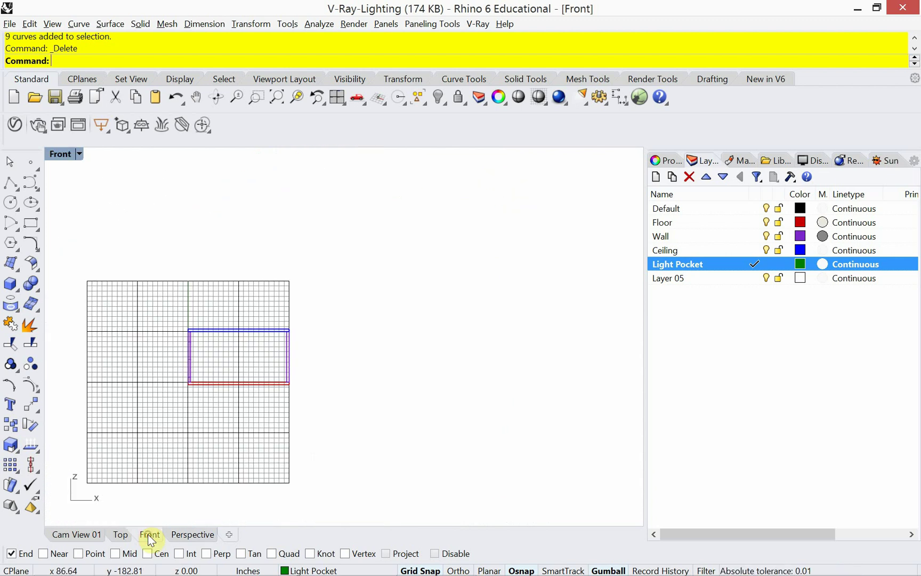
right_click_drag(191, 403, 283, 396)
scroll(295, 358, "up", 6)
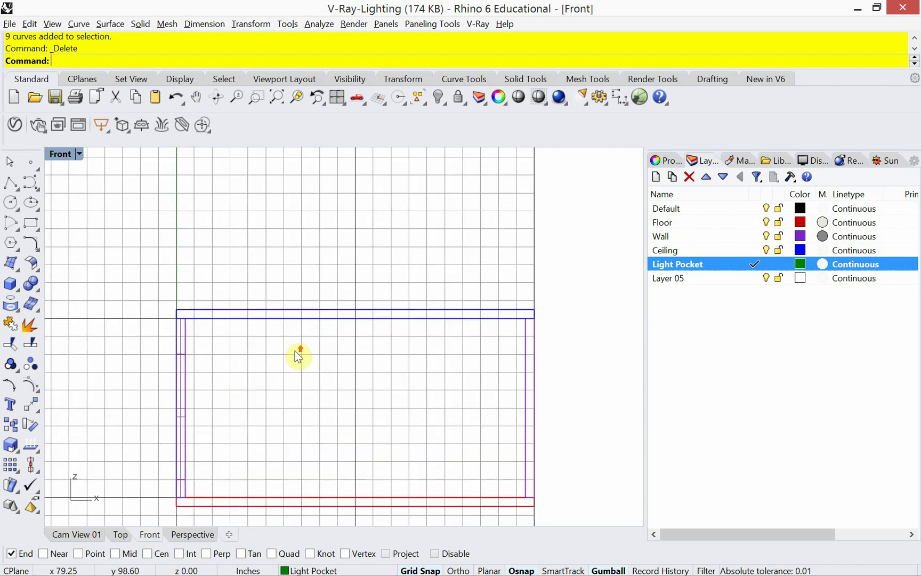
right_click(707, 266)
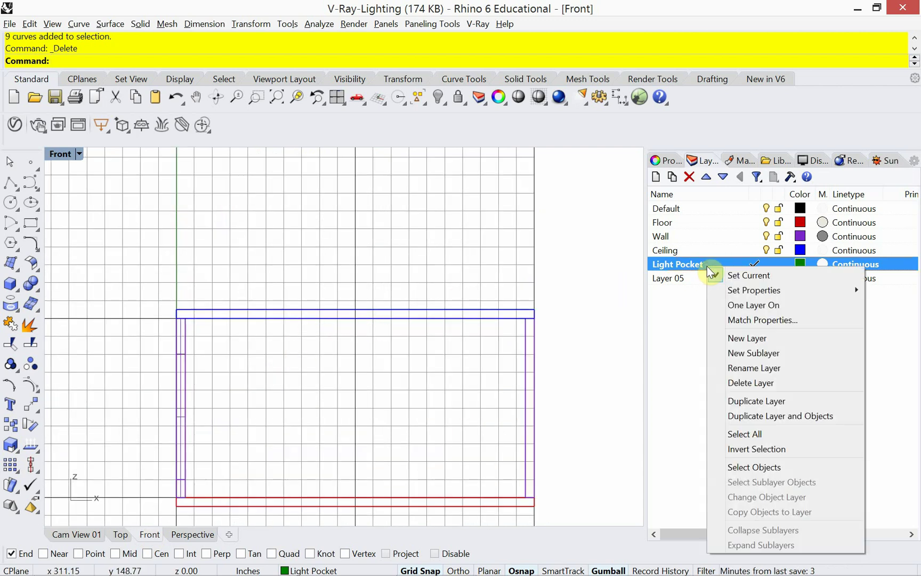
left_click(736, 468)
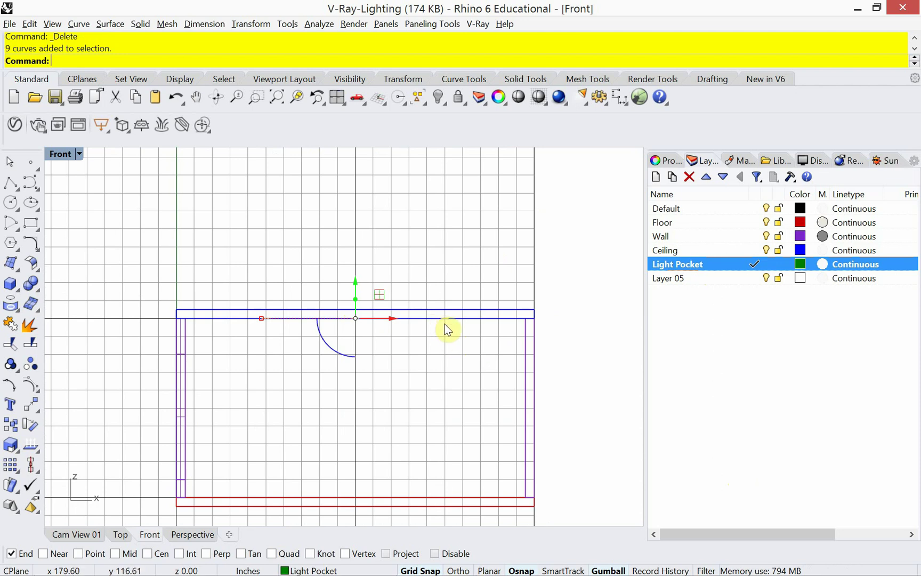
scroll(445, 328, "up", 5)
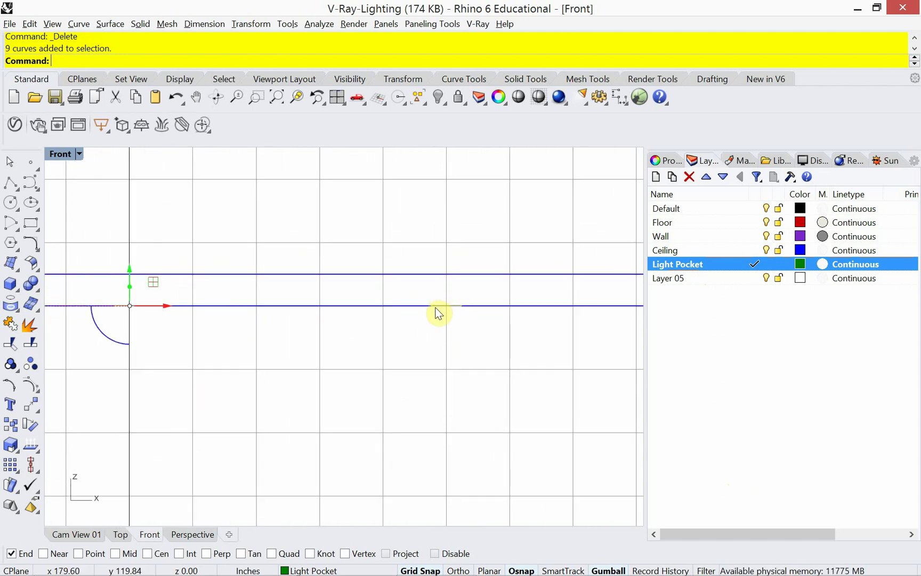
scroll(389, 333, "down", 5)
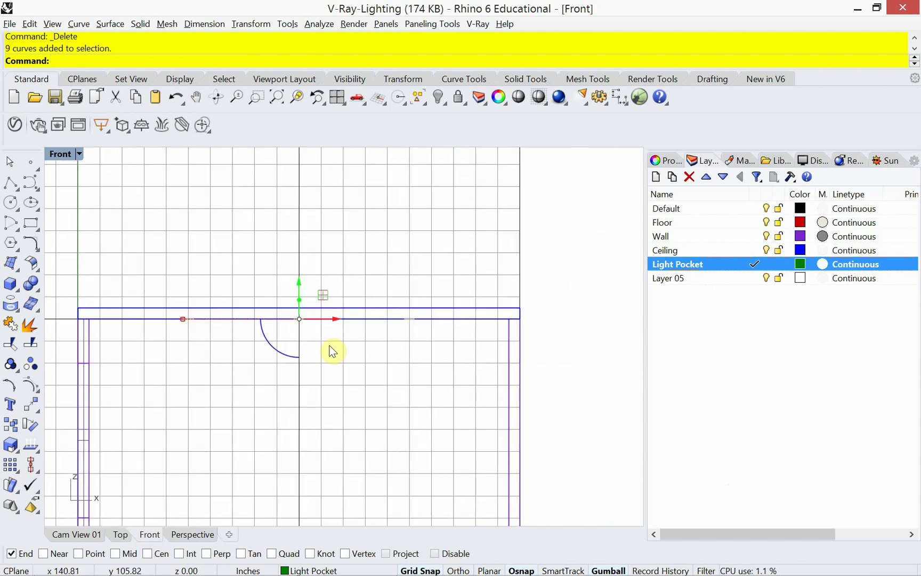
scroll(309, 359, "down", 1)
type("ExtrudeCrv")
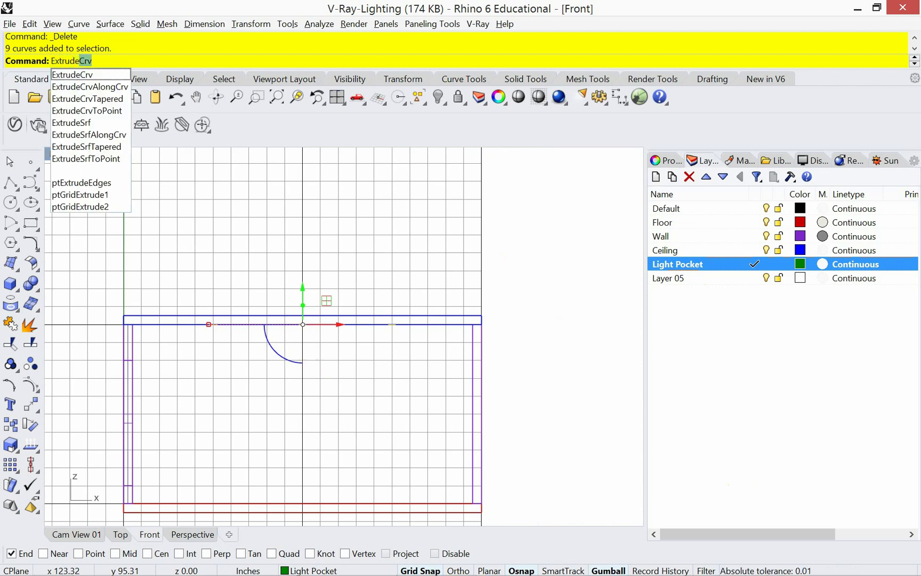
key("Return")
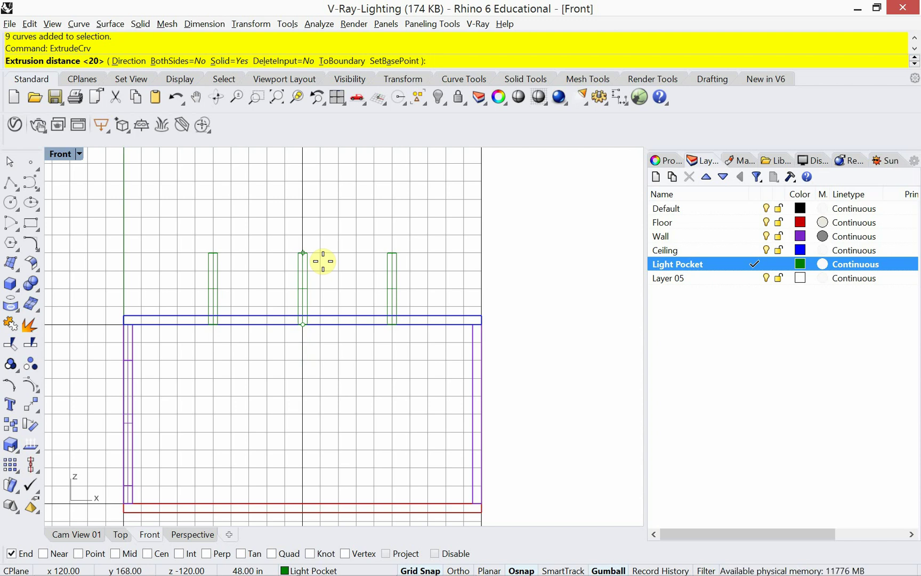
type("3\"")
key("Return")
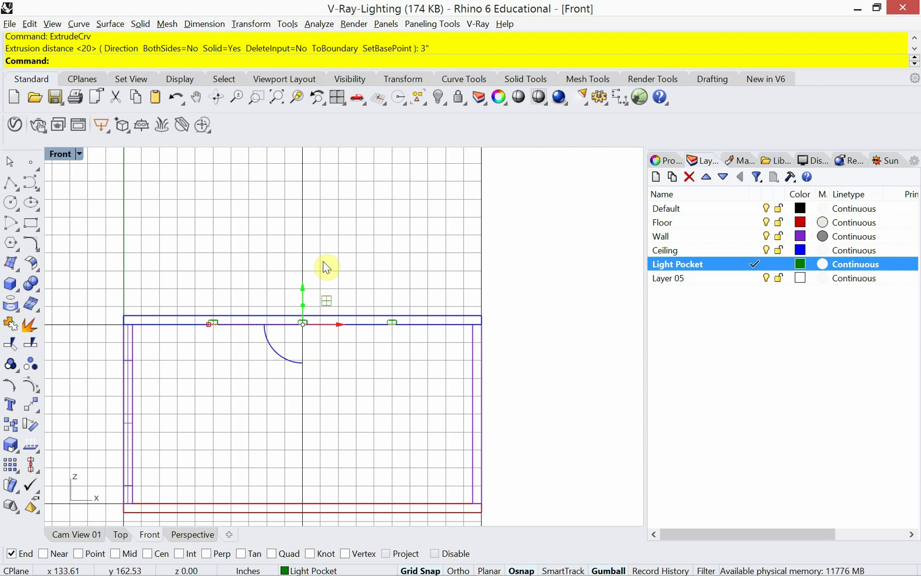
key("Delete")
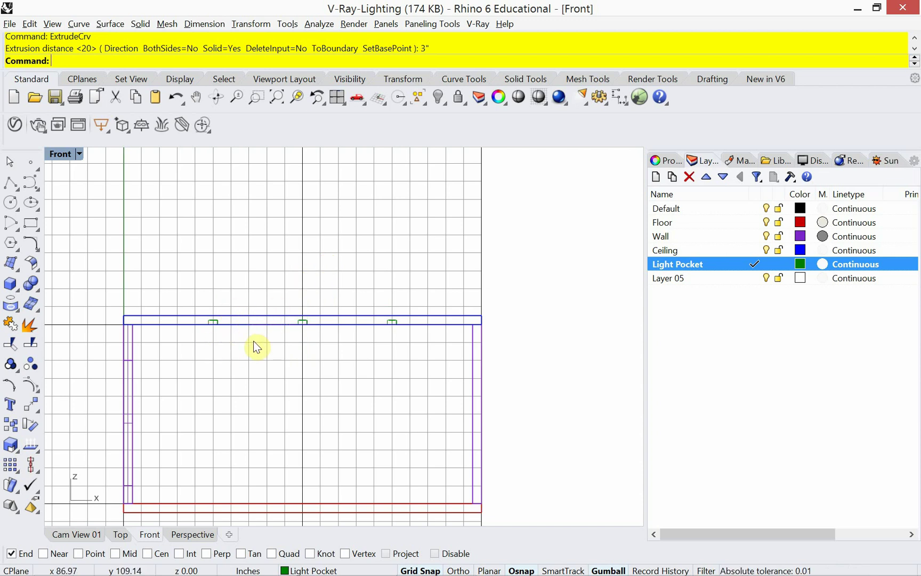
In the Perspective view, subtract all the Light Pocket solids from the ceiling with BooleanDifference, deleting the cutting solids, and save the file.
left_click(192, 534)
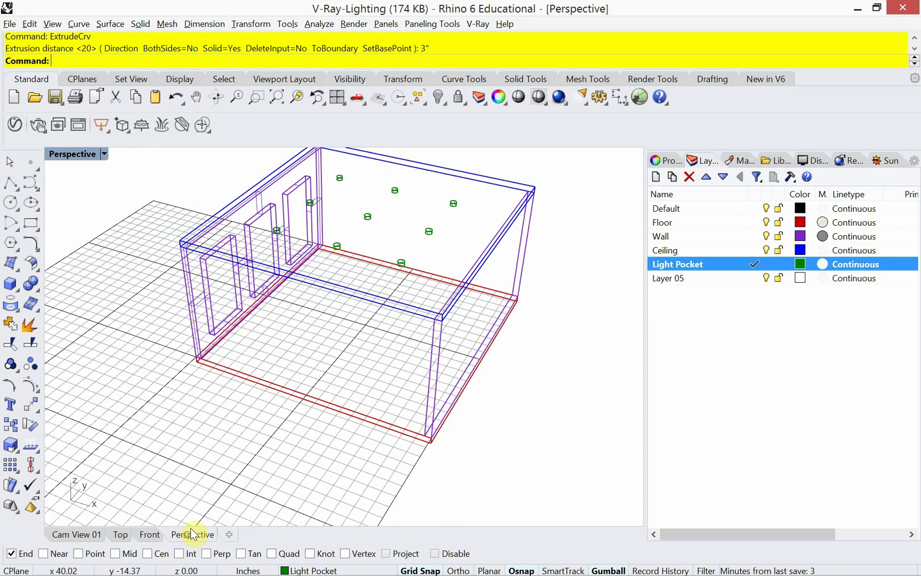
right_click_drag(277, 365, 278, 377)
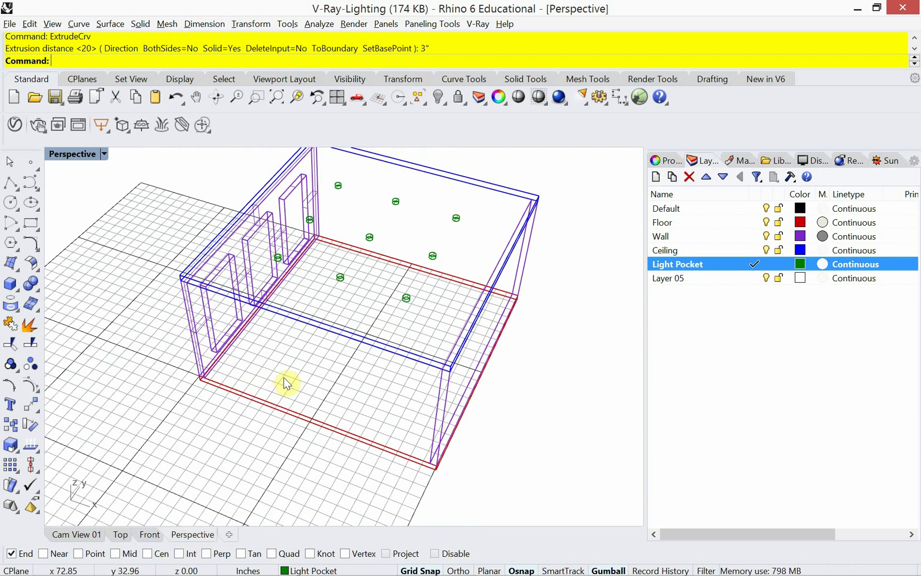
type("Boo")
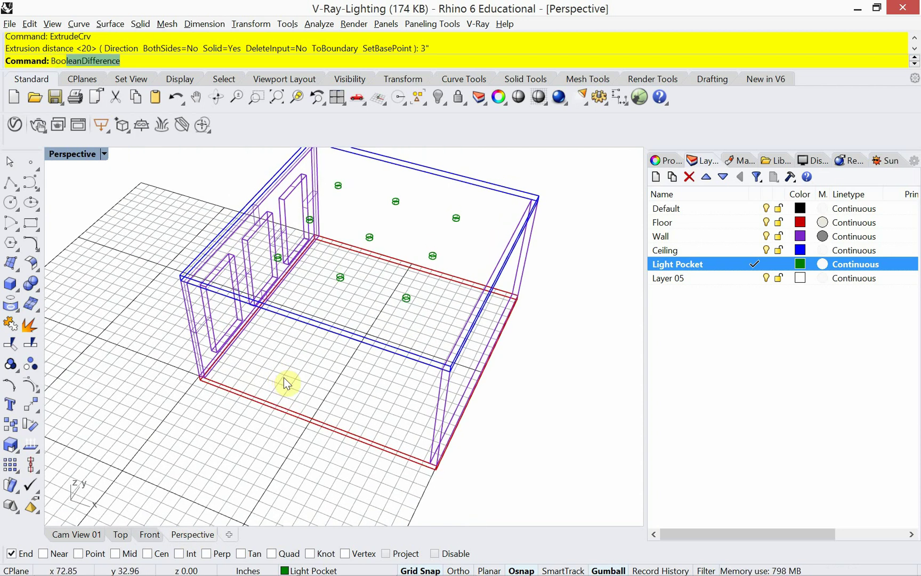
key("Return")
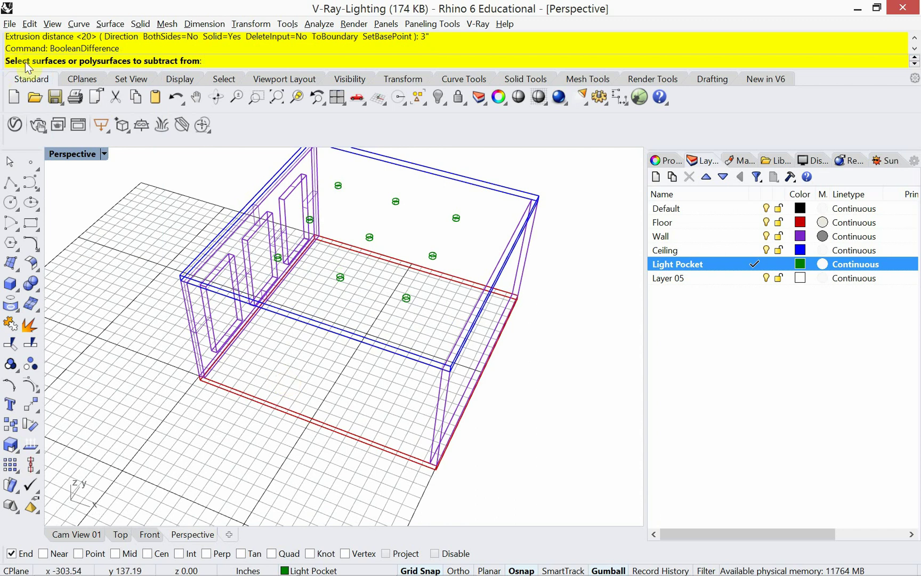
left_click(324, 333)
key("Return")
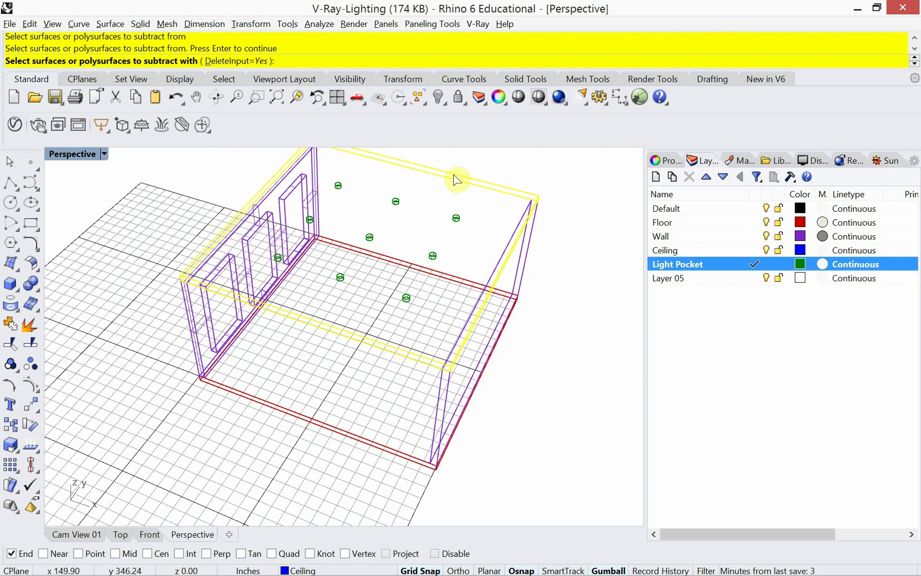
right_click(725, 269)
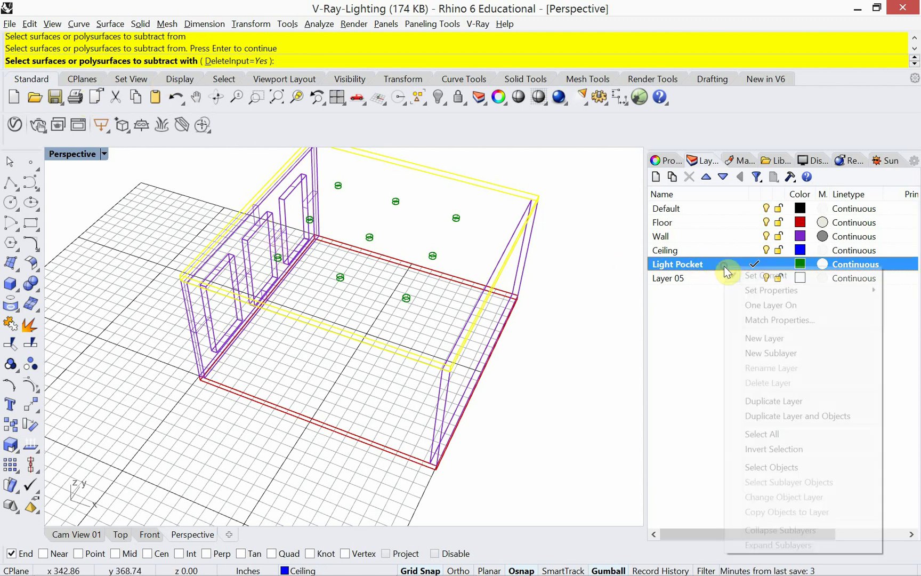
left_click(757, 467)
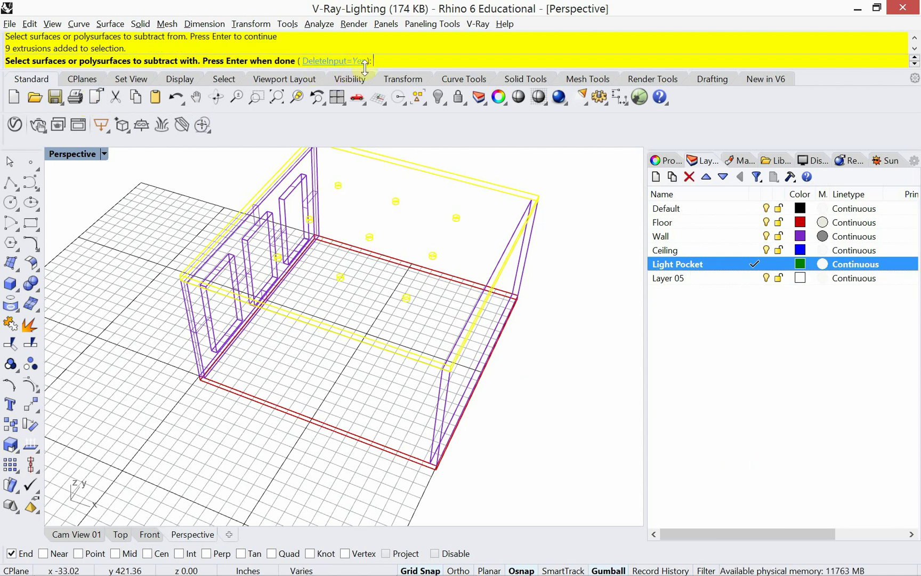
right_click(553, 186)
right_click_drag(412, 332, 361, 305)
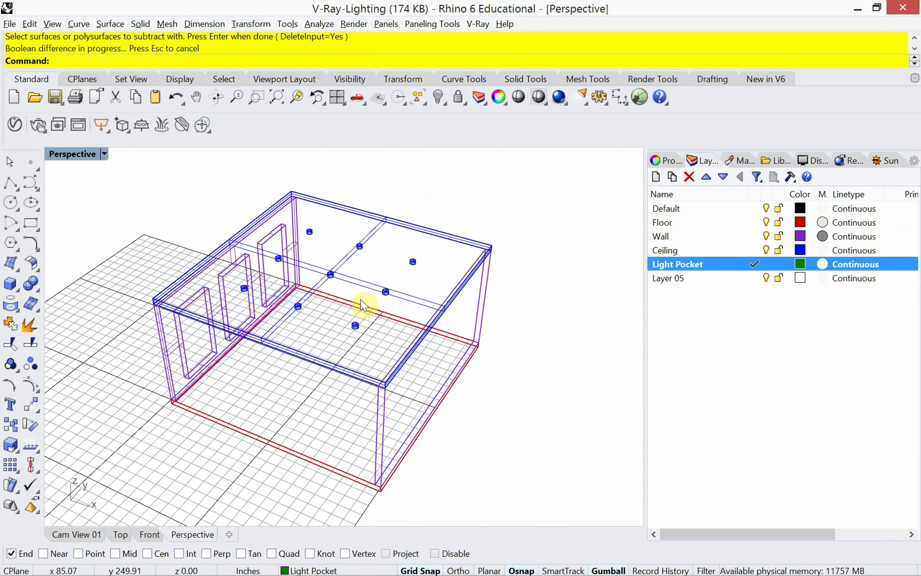
key("ctrl+s")
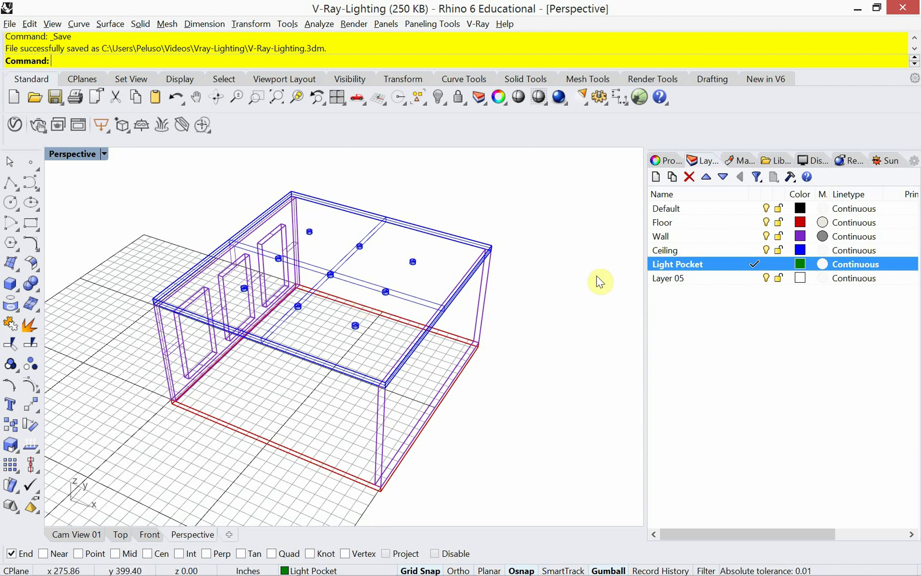
Make Layer 05 the current layer, rename it Lights and set its layer color to magenta-pink (R 255, G 0, B 205).
left_click(677, 281)
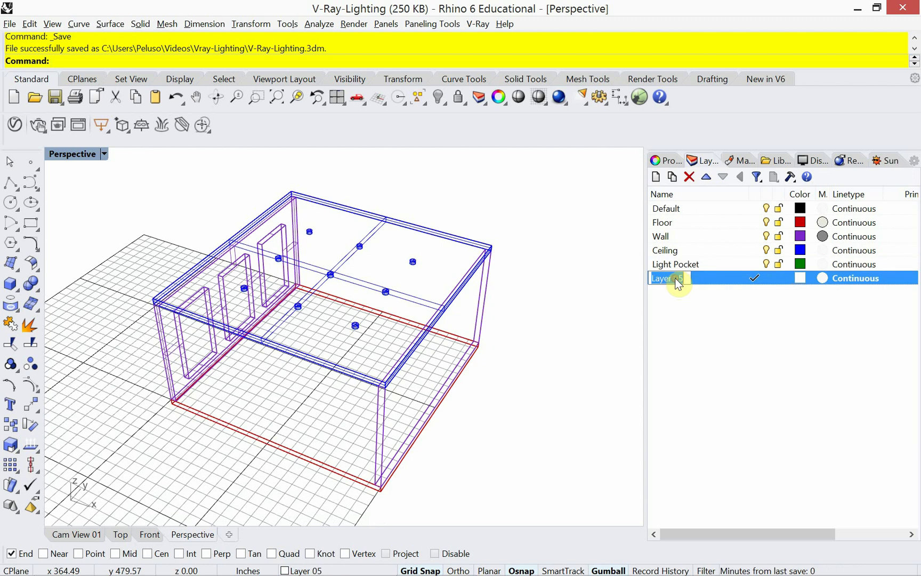
left_click(680, 281)
left_click_drag(670, 287, 654, 292)
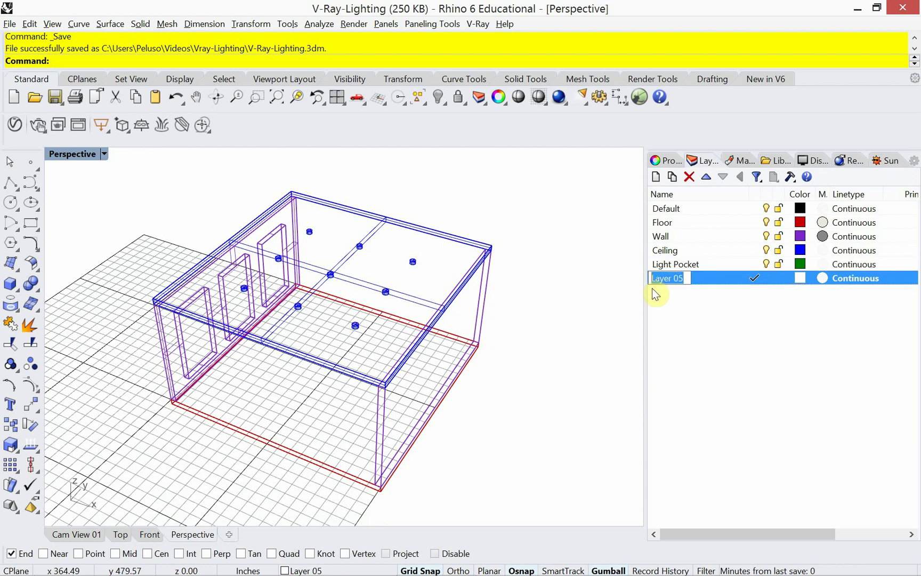
type("Lights")
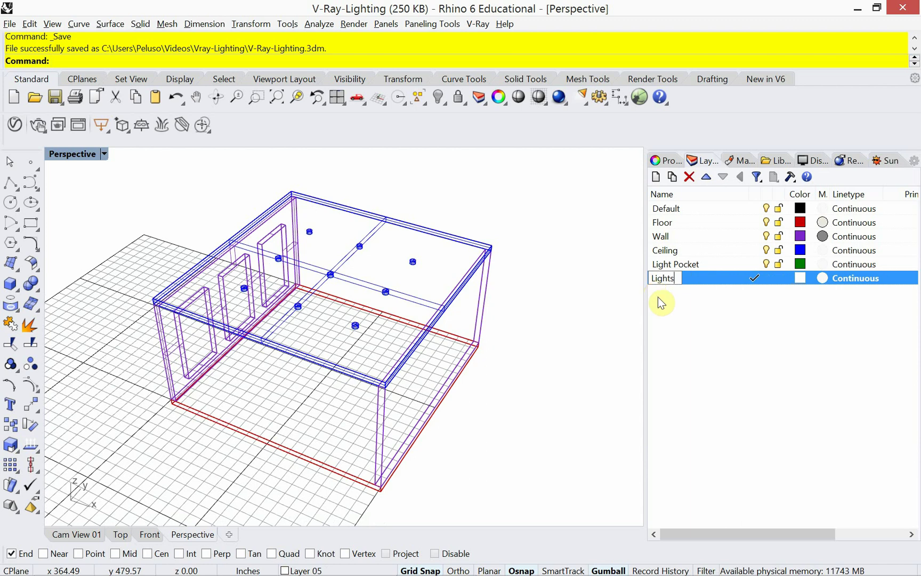
left_click(672, 313)
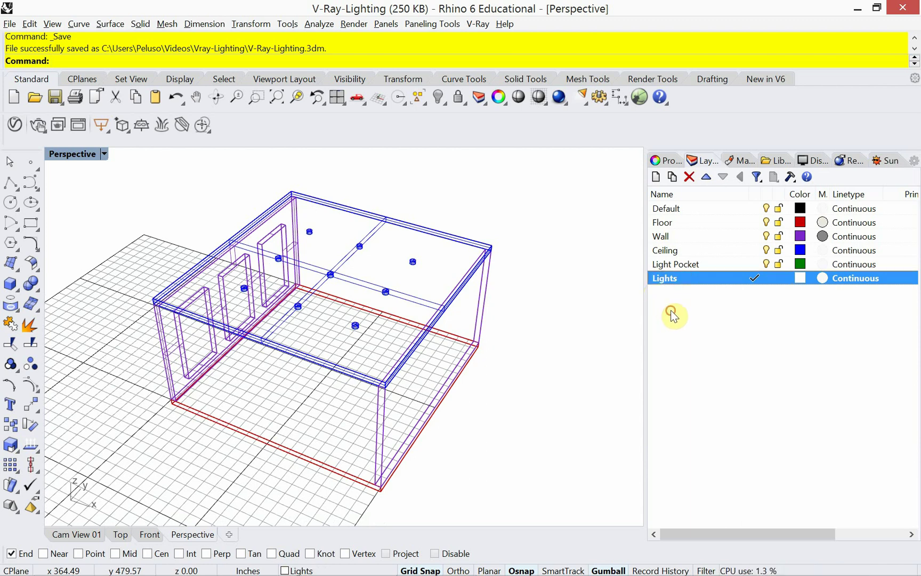
left_click(800, 278)
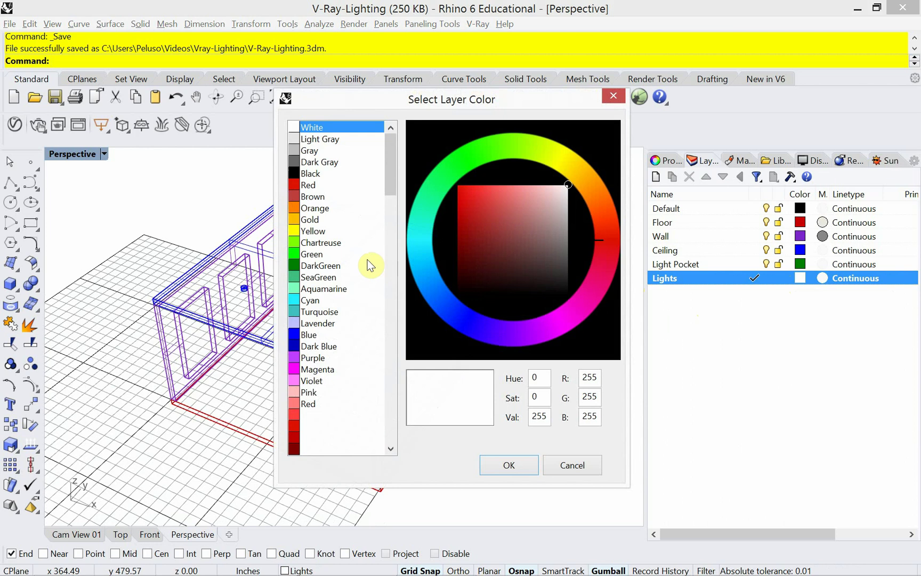
left_click(572, 306)
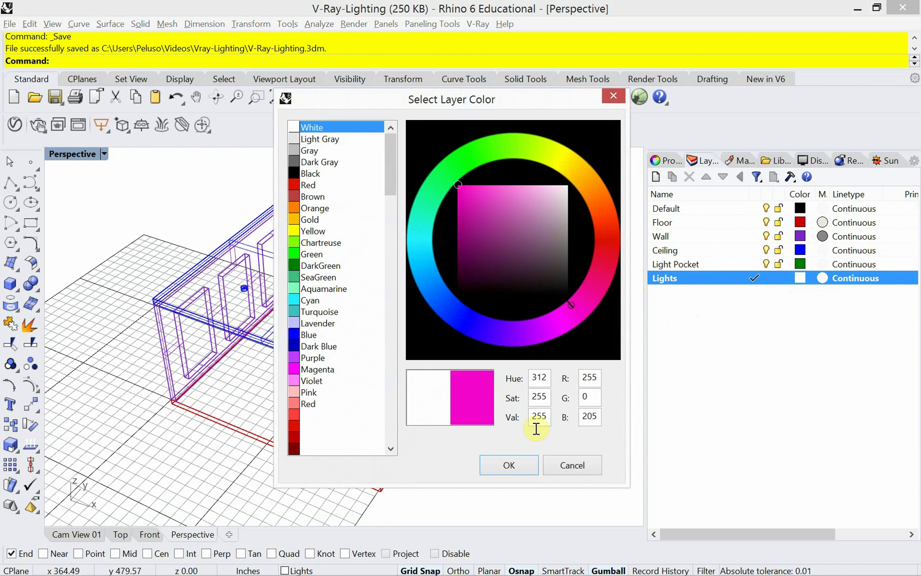
left_click(509, 465)
mouse_move(427, 410)
right_mouse_down()
mouse_move(425, 399)
mouse_move(428, 408)
right_mouse_up()
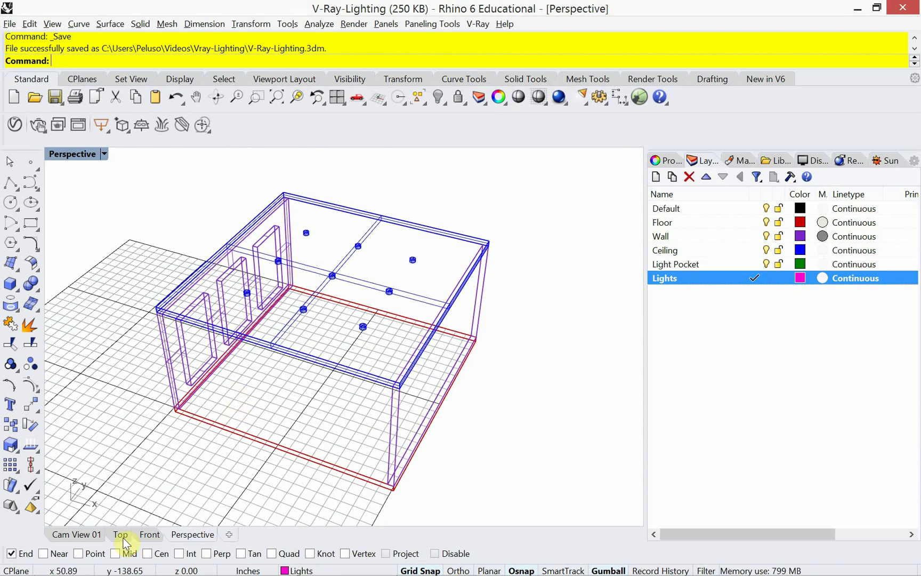
In the Top view, create a V-Ray sphere light centered on the middle ceiling pocket, its radius reaching the pocket's edge, using Cen and Quad snaps.
left_click(121, 535)
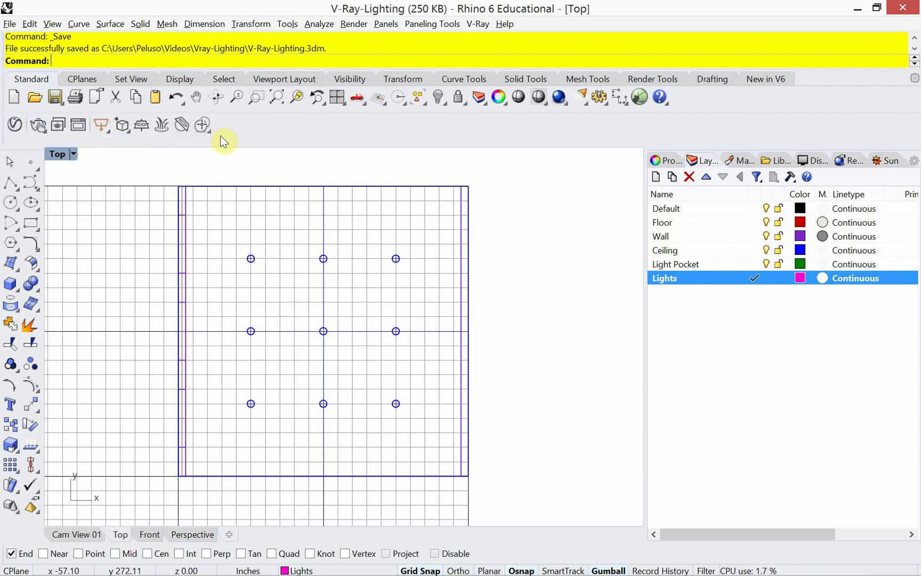
left_click(106, 130)
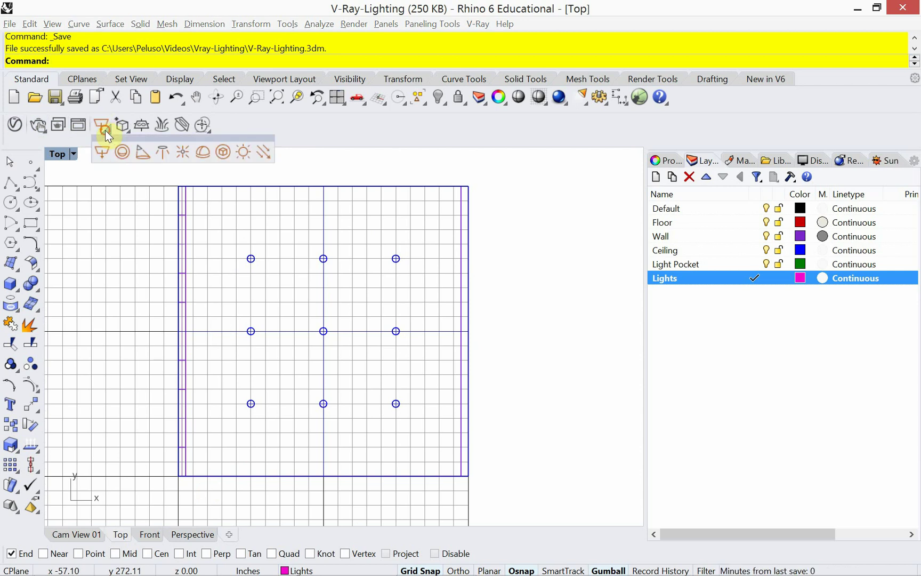
left_click(123, 153)
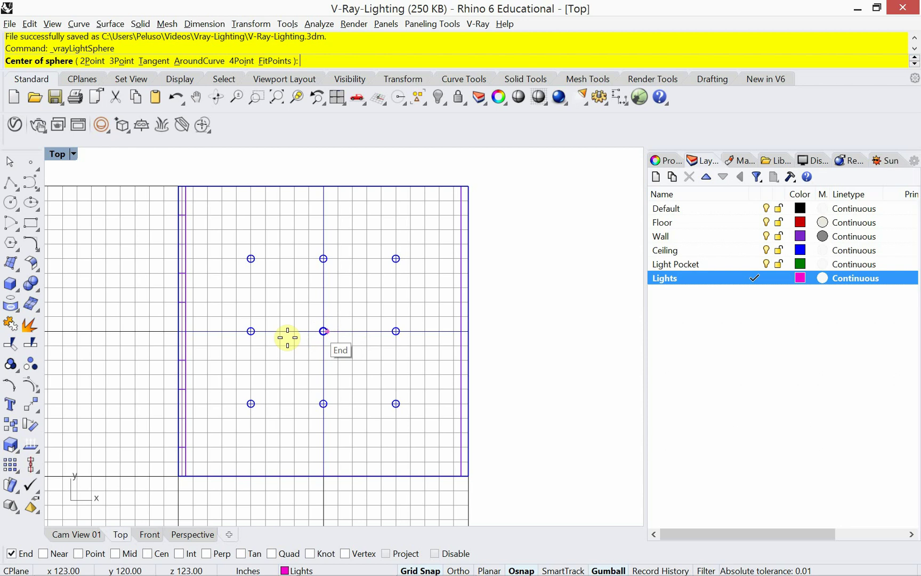
left_click(146, 553)
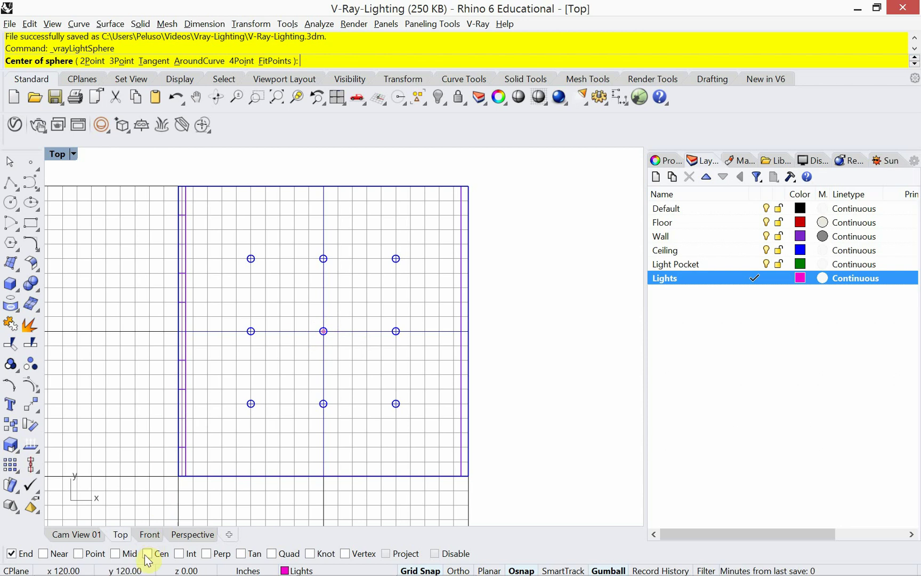
left_click(11, 555)
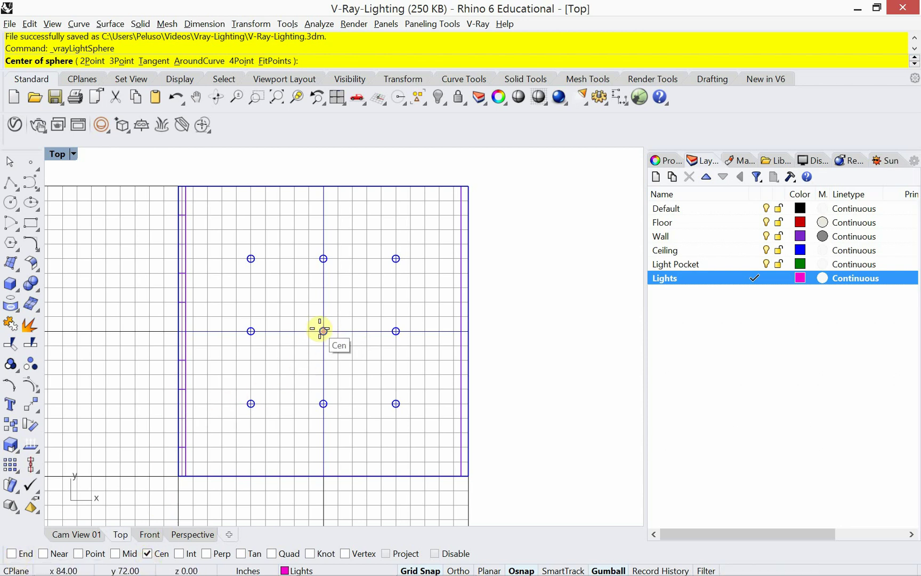
left_click(323, 331)
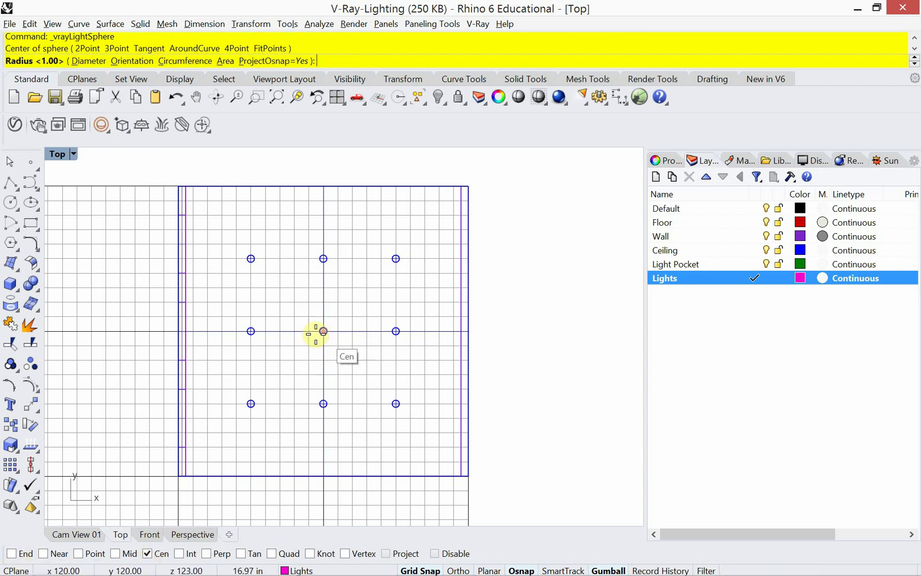
scroll(314, 333, "up", 2)
scroll(315, 333, "up", 6)
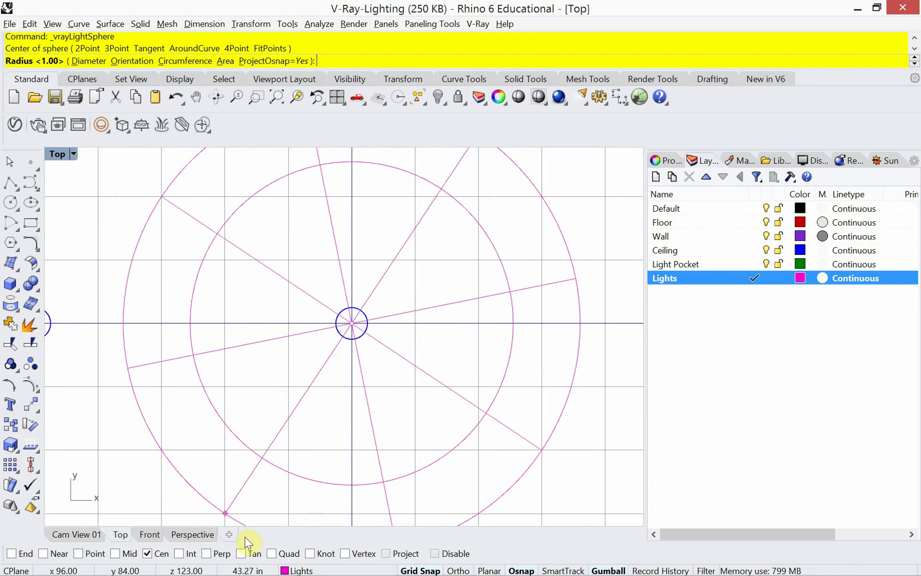
left_click(281, 553)
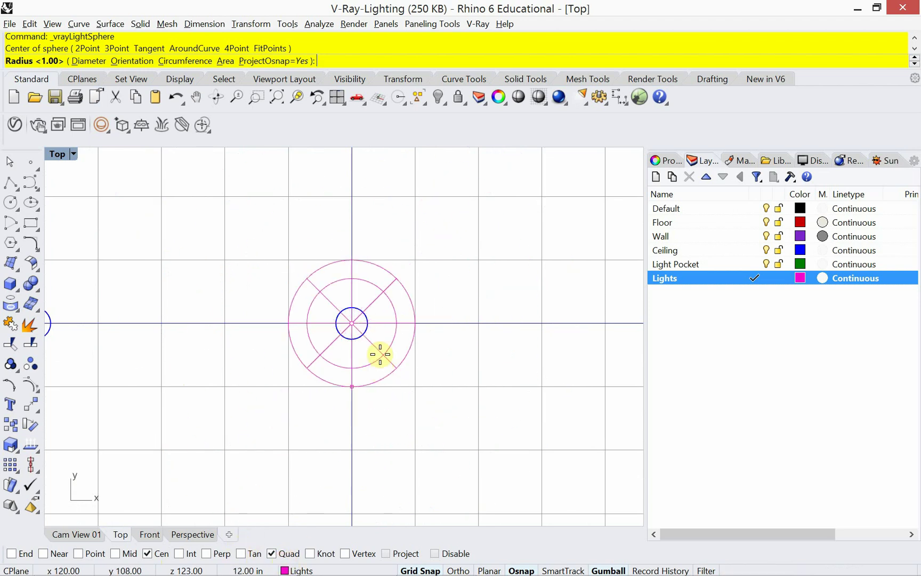
left_click(379, 357)
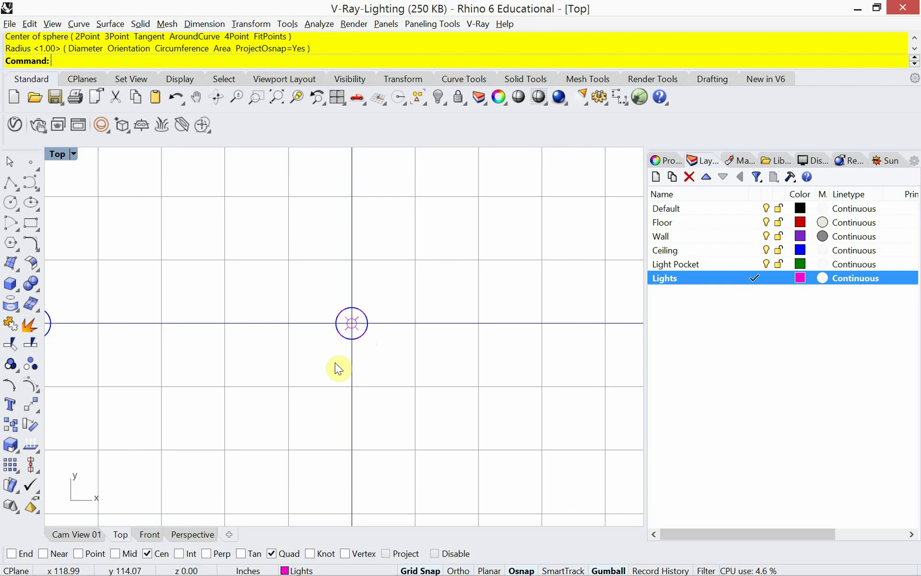
In the Front view, move the sphere light straight down with Ortho from the pocket's top edge to the ceiling underside, and return to Perspective.
left_click(149, 535)
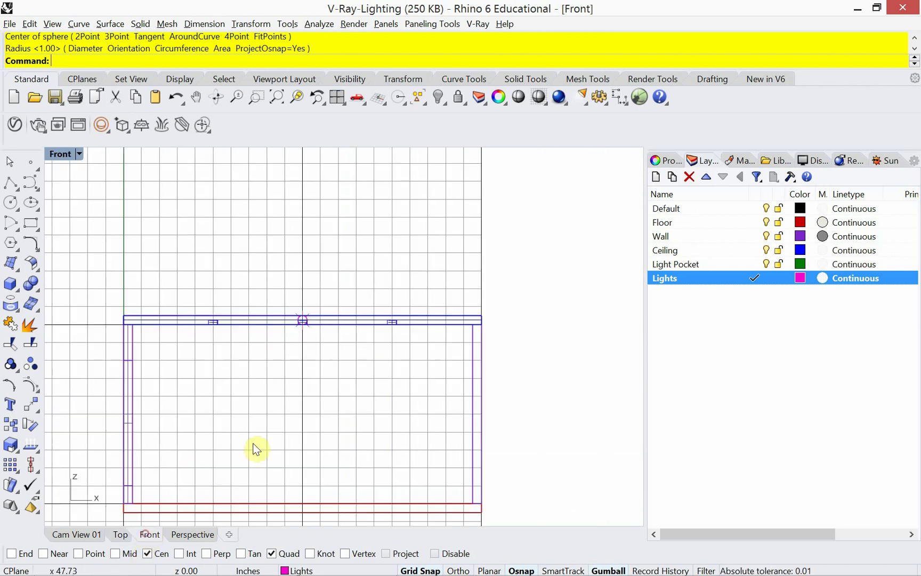
scroll(314, 368, "up", 4)
scroll(308, 355, "up", 3)
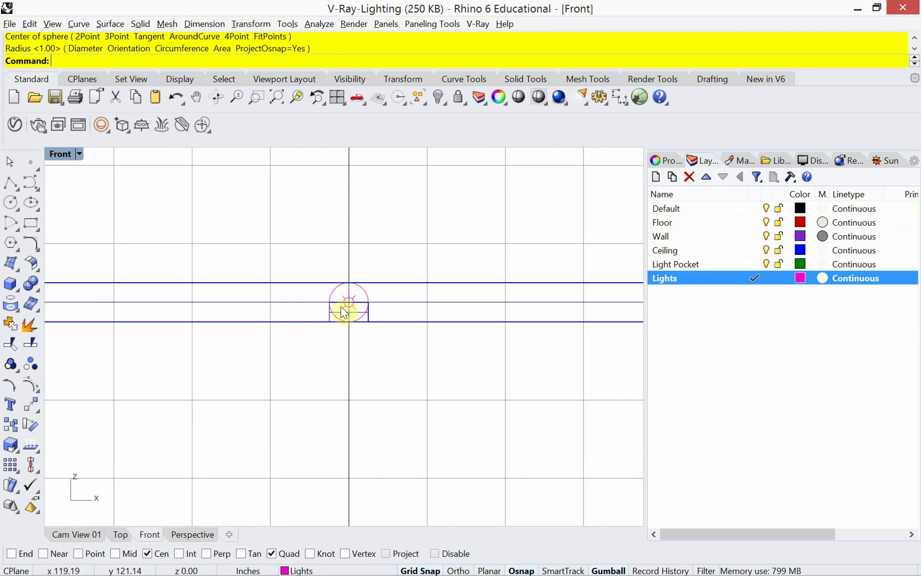
scroll(343, 302, "up", 2)
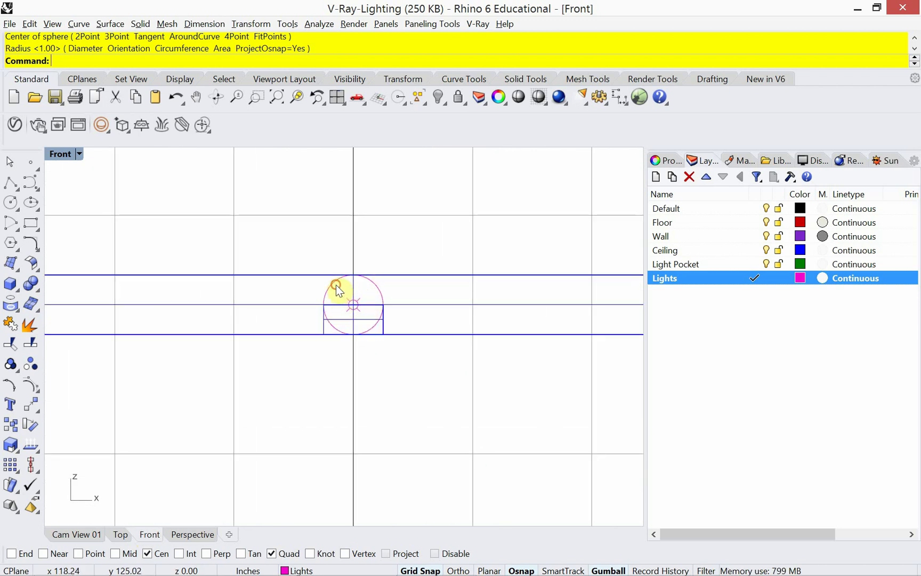
left_click(350, 310)
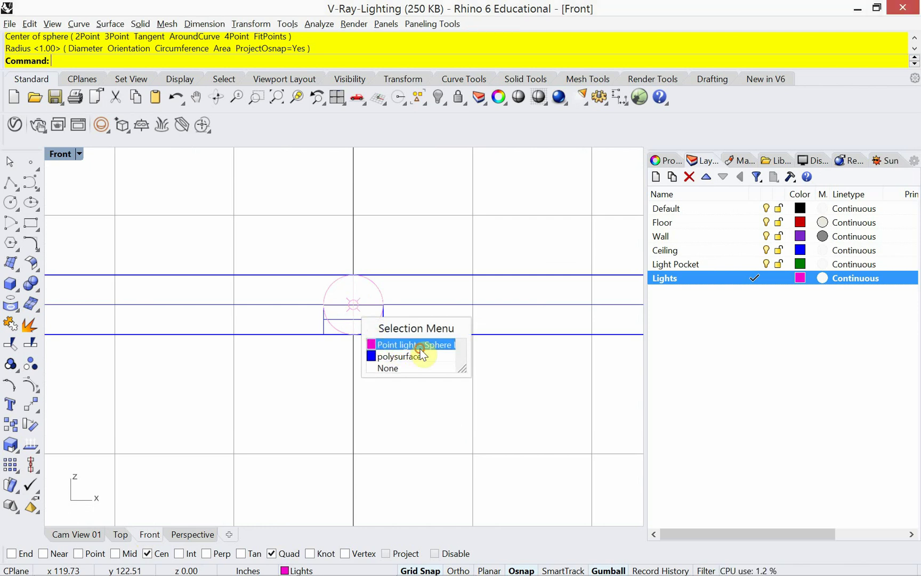
left_click(421, 349)
type("Move")
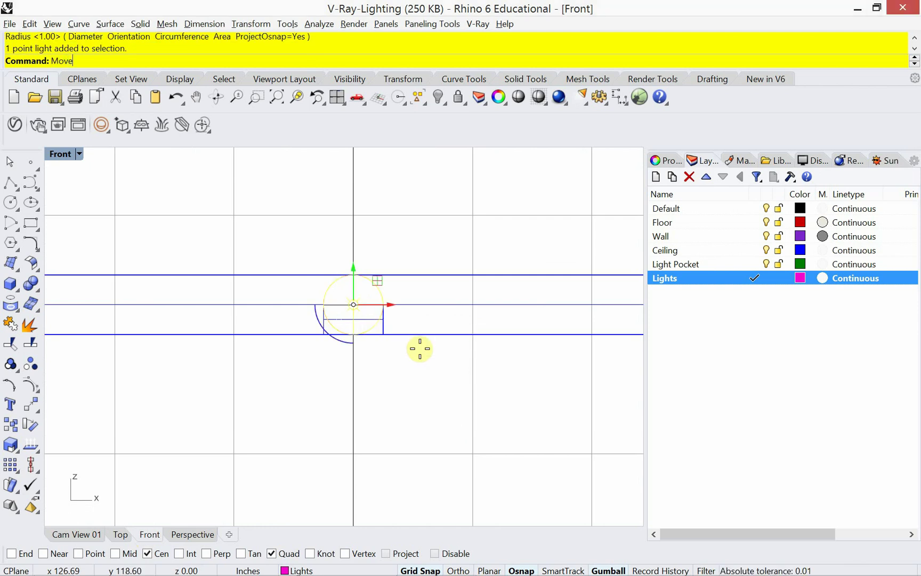
key("Return")
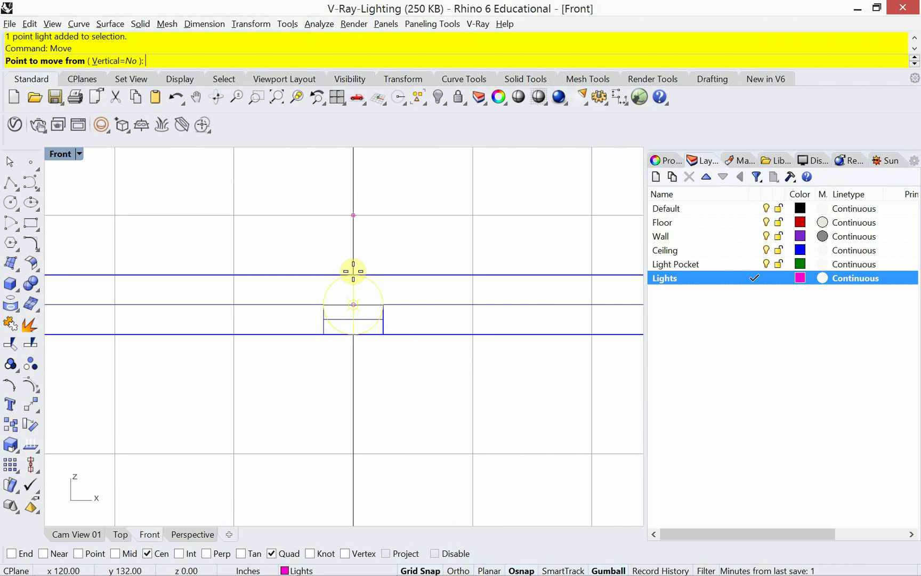
left_click(383, 304)
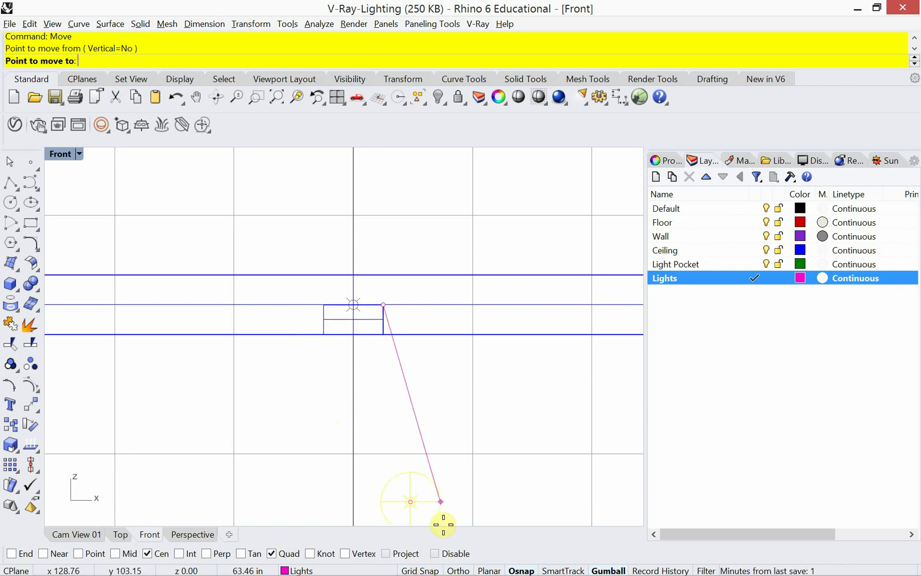
left_click(457, 570)
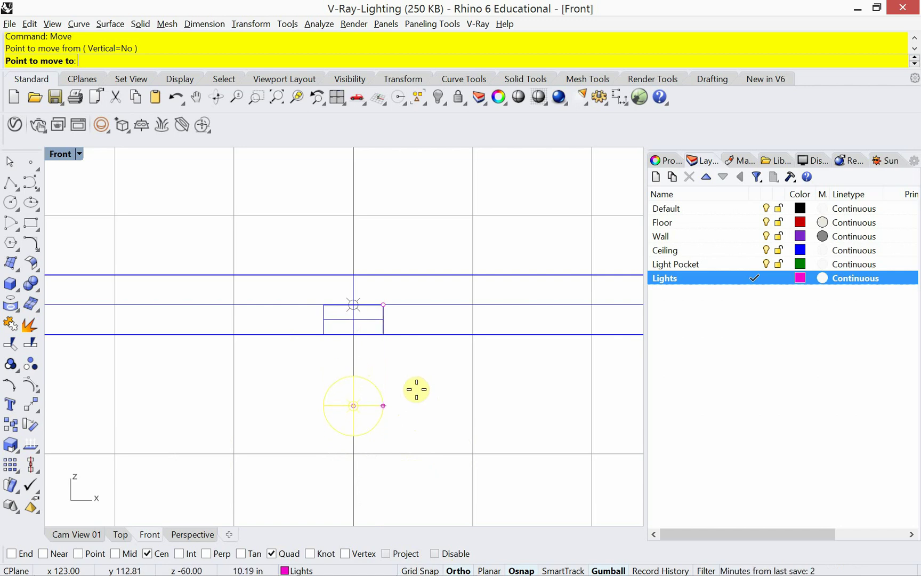
left_click(381, 337)
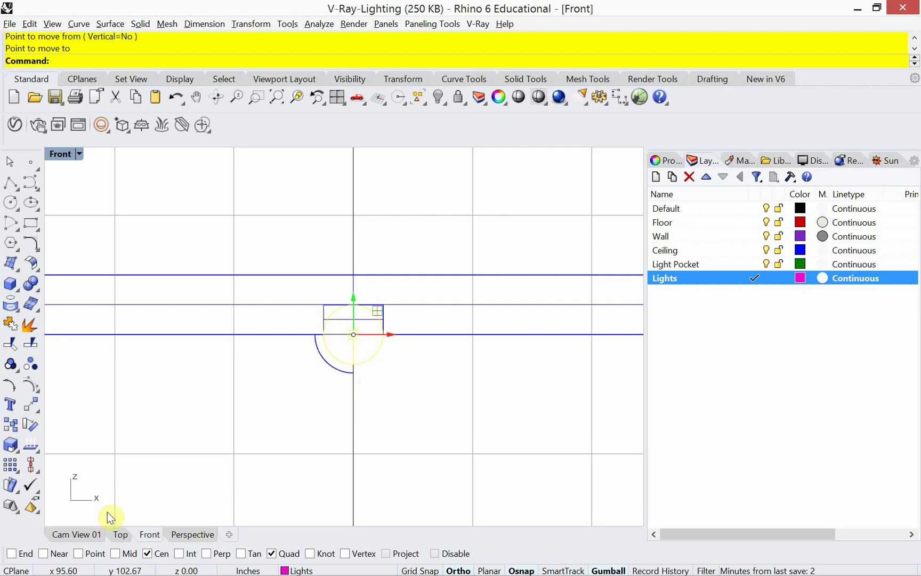
left_click(188, 535)
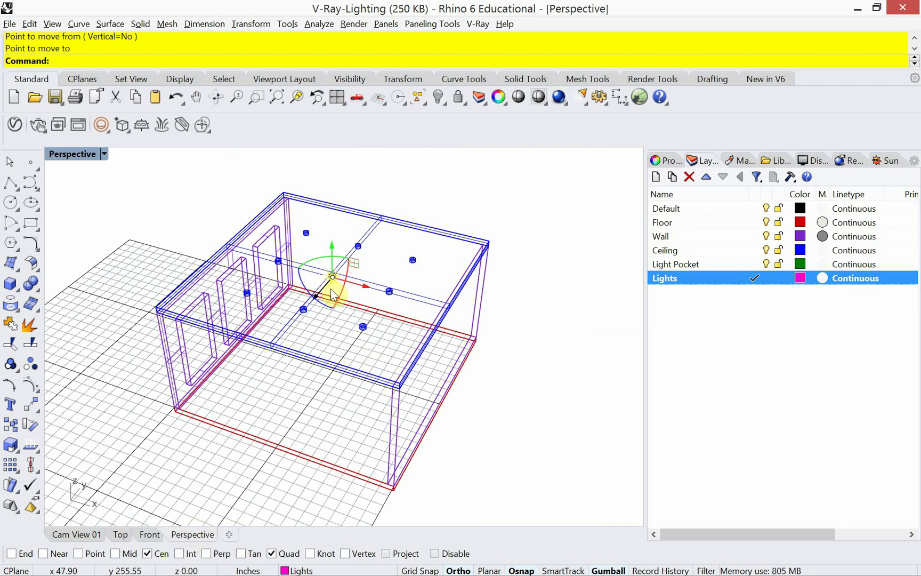
Deselect the sphere light in the Front view, switch to the Cam View 01 view and save the file.
scroll(333, 283, "up", 5)
scroll(333, 284, "down", 5)
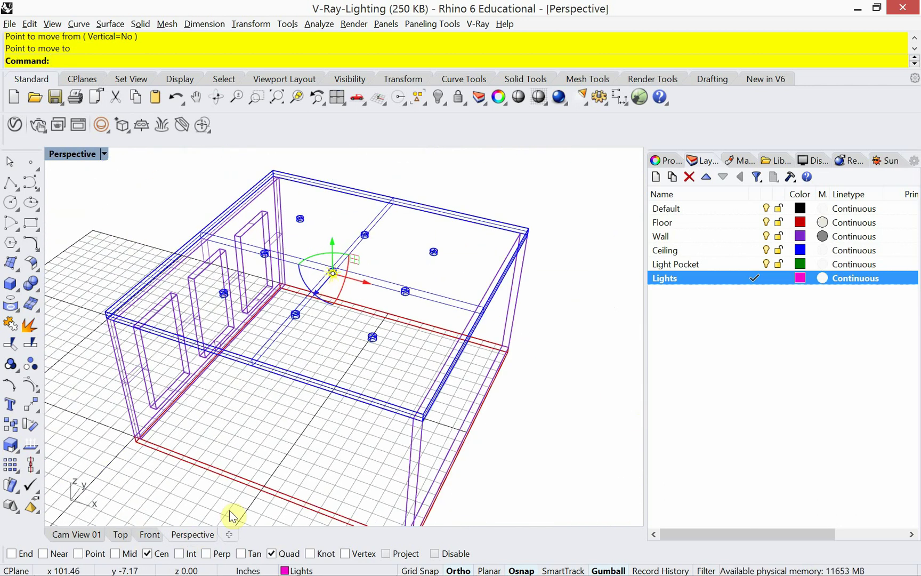
left_click(148, 534)
left_click(265, 396)
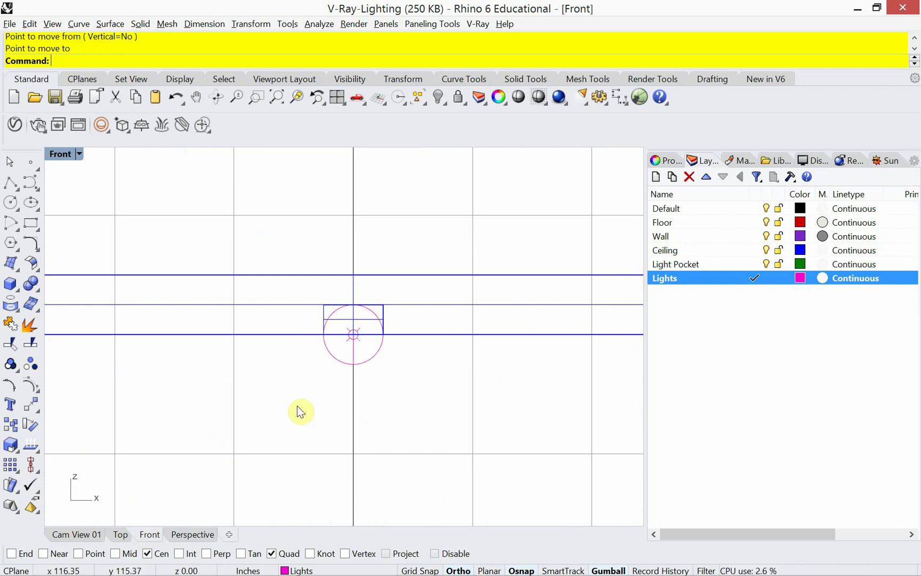
left_click(198, 534)
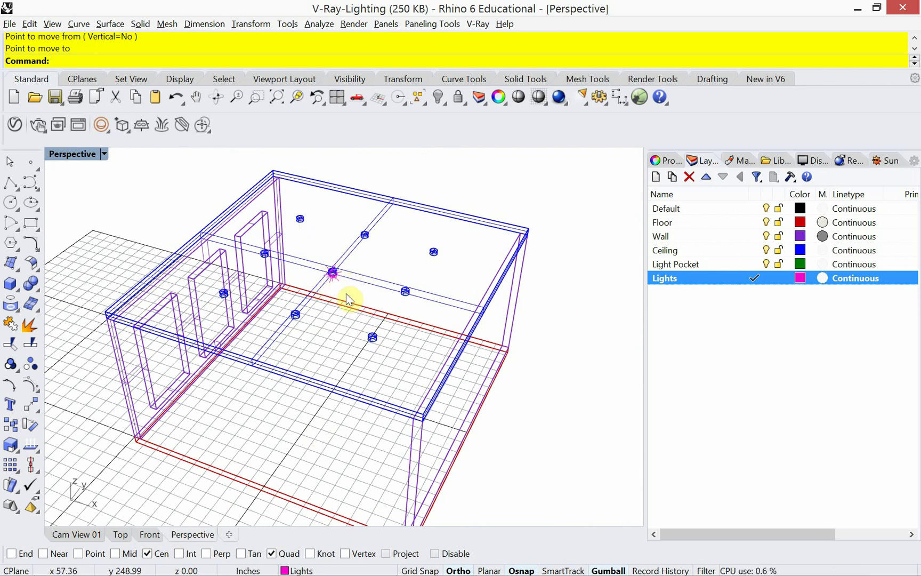
left_click(92, 535)
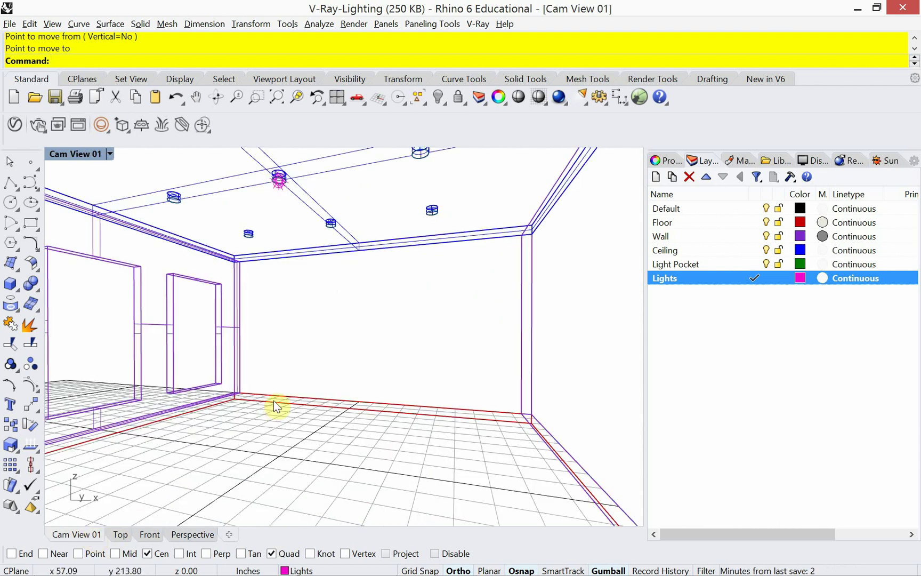
key("ctrl+s")
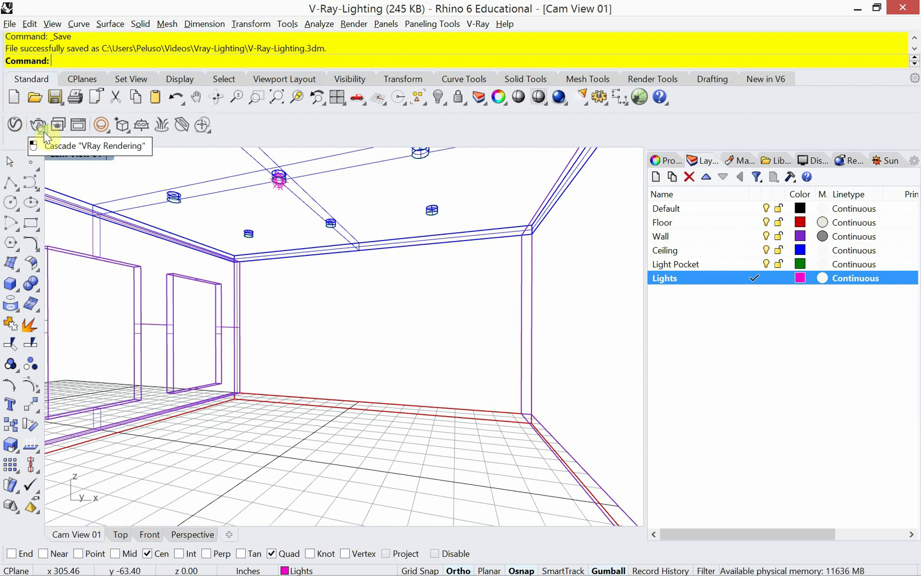
Start a V-Ray interactive render of Cam View 01 and limit it to a region around the middle ceiling light.
left_click(45, 132)
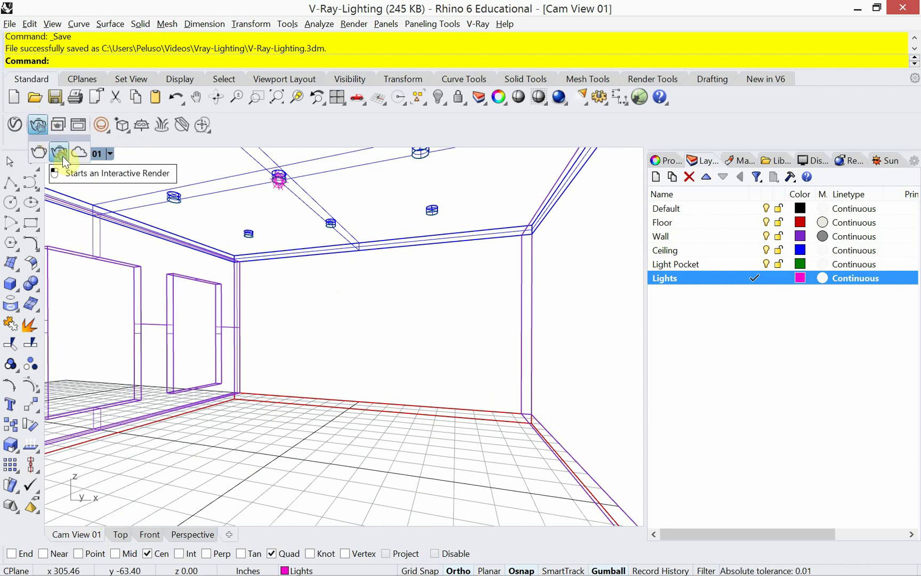
left_click(60, 153)
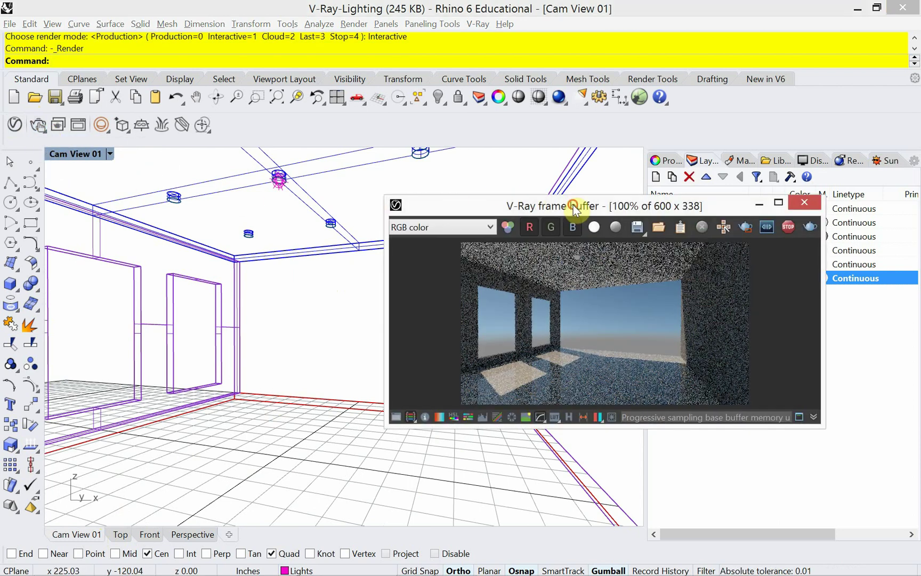
left_click_drag(575, 208, 611, 207)
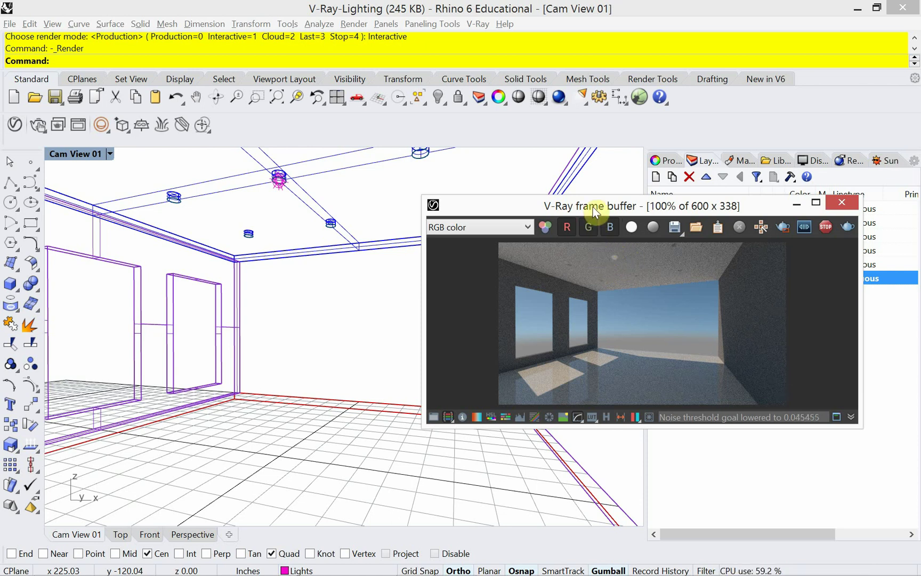
left_click_drag(529, 211, 576, 234)
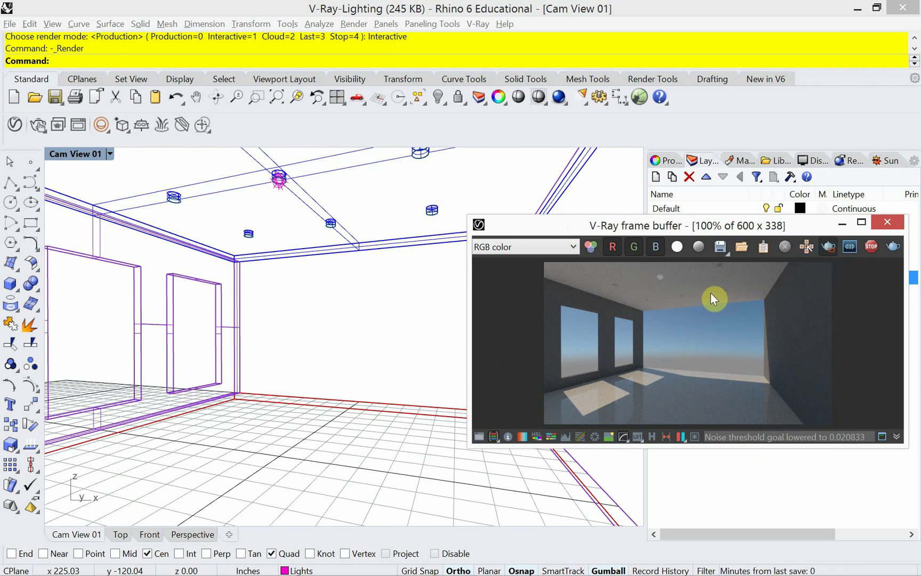
left_click(830, 248)
left_click_drag(687, 286, 632, 260)
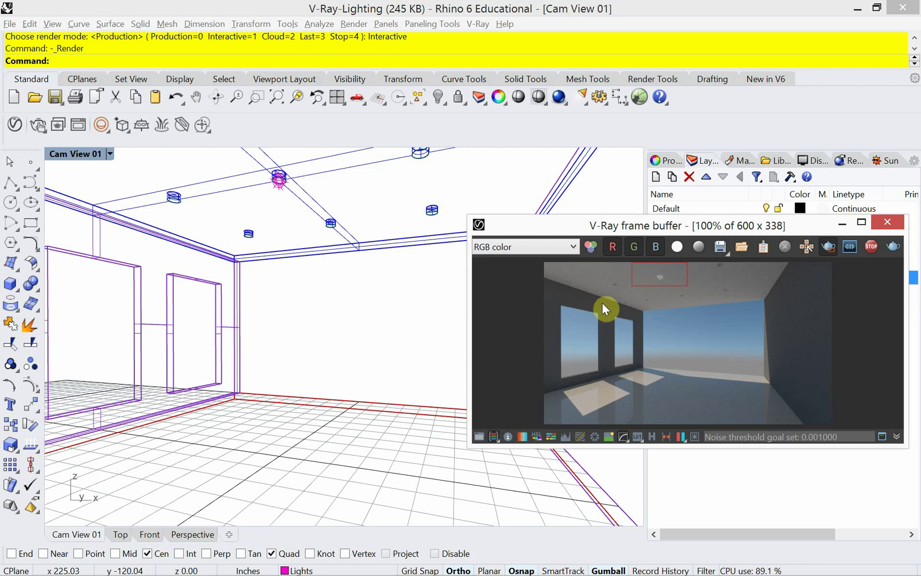
Show the Sphere Light's parameters in the V-Ray Asset Editor and set its intensity to 100.
left_click(14, 126)
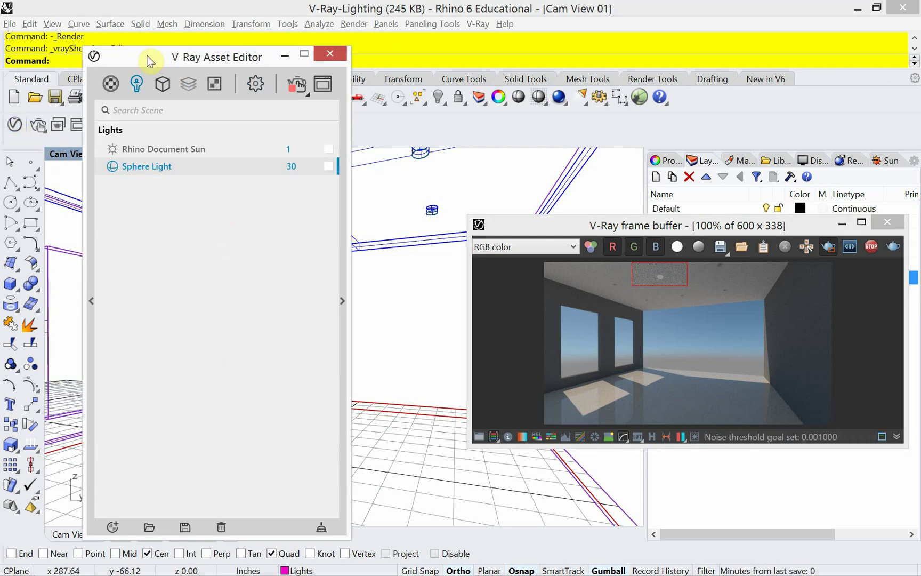
left_click_drag(150, 61, 135, 71)
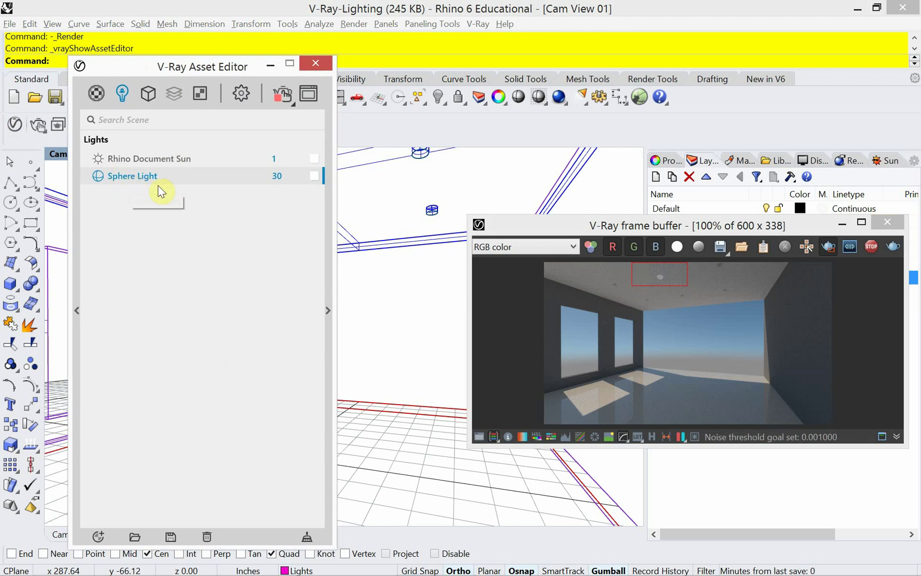
left_click(329, 310)
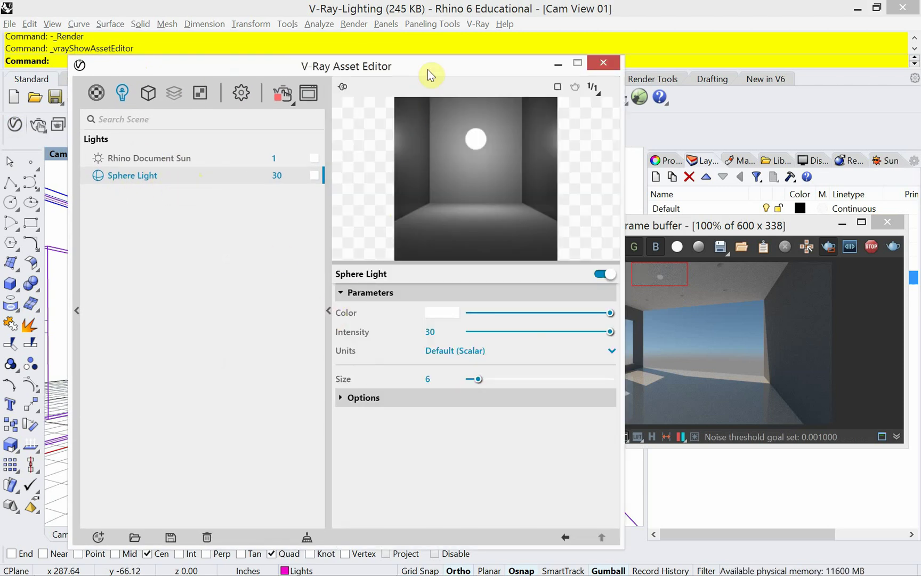
left_click_drag(427, 69, 254, 73)
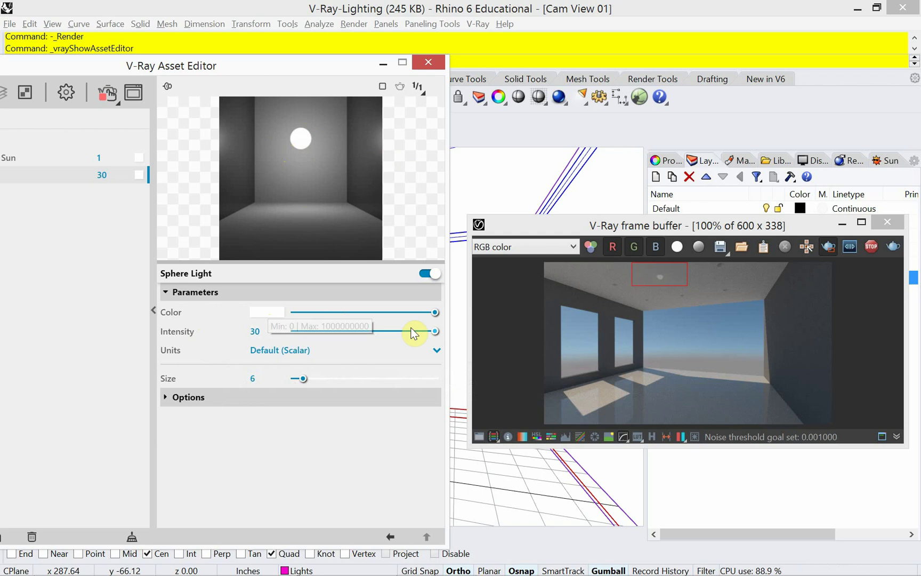
left_click_drag(435, 331, 381, 337)
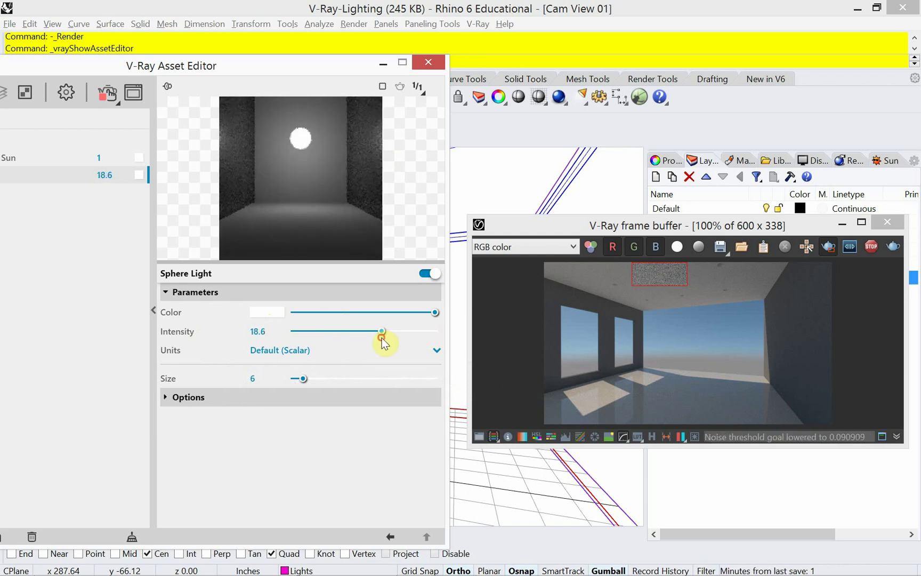
double_click(261, 331)
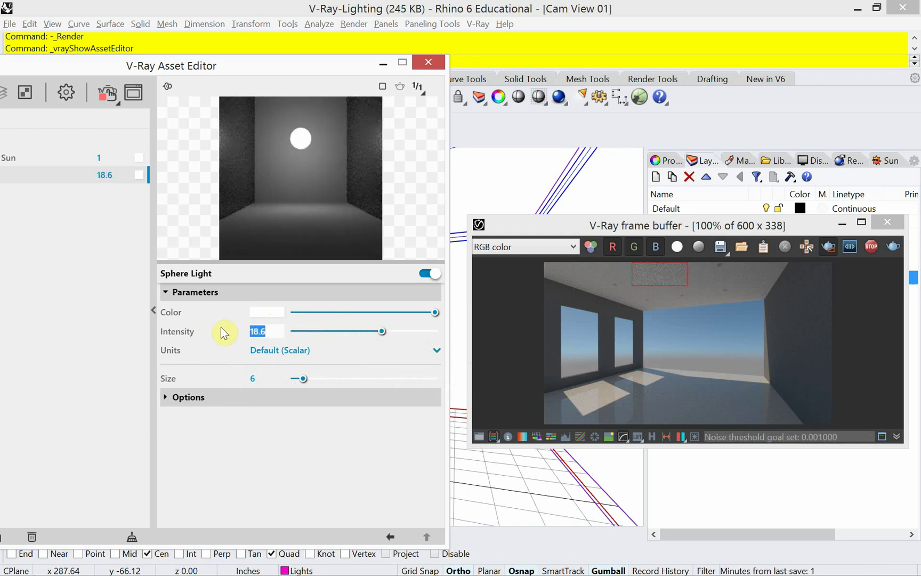
type("100")
key("Return")
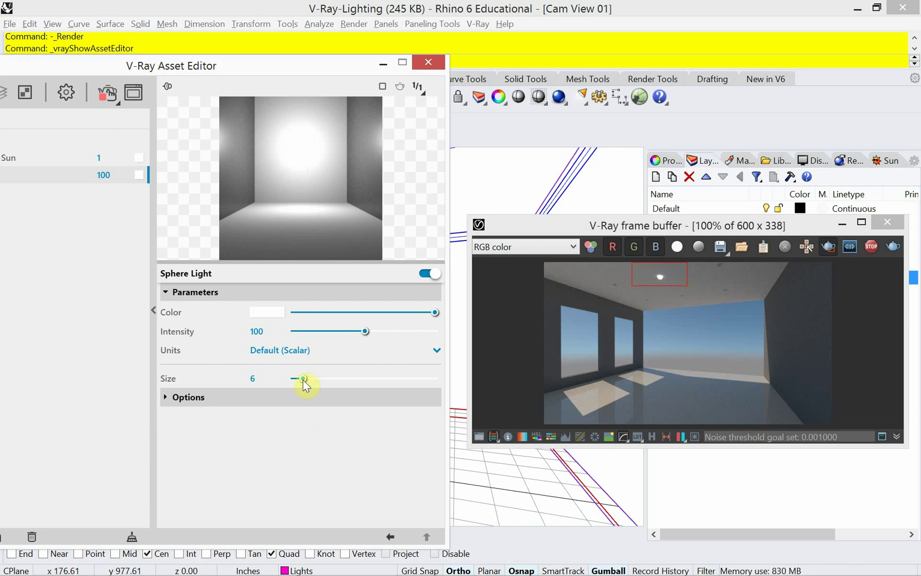
Try sphere light sizes of about 23, 14.5 and 3, enable Invisible in its options, and set the size to 6.
left_click_drag(304, 380, 327, 382)
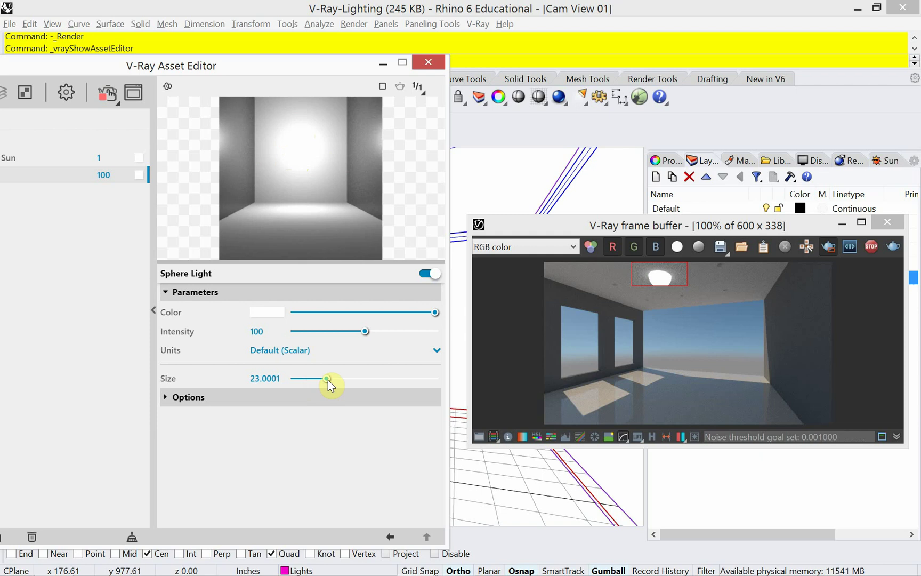
left_click_drag(325, 379, 317, 380)
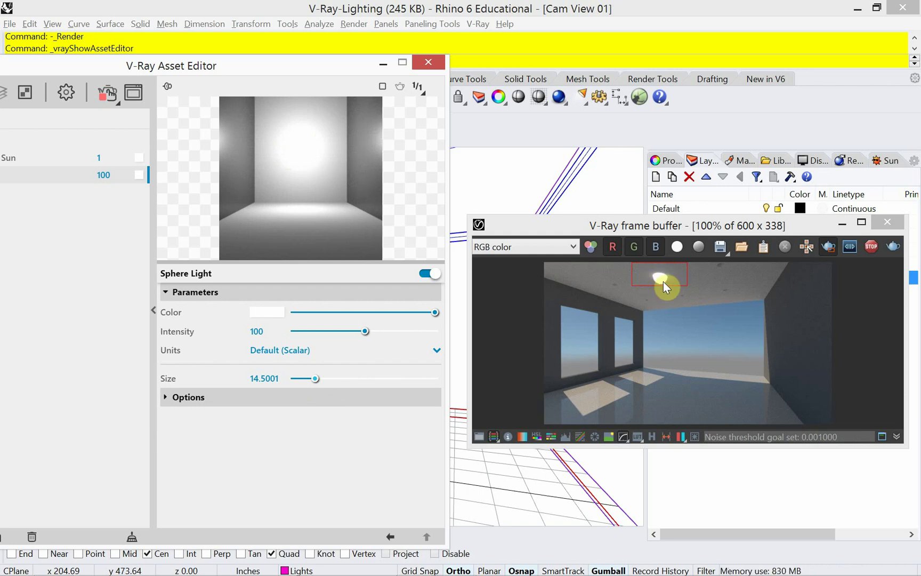
left_click(166, 397)
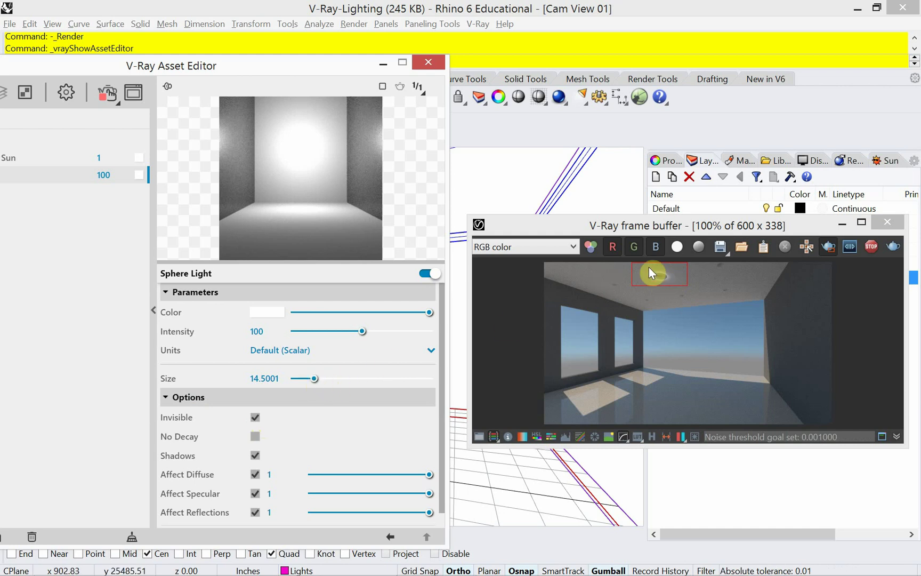
left_click_drag(314, 379, 298, 380)
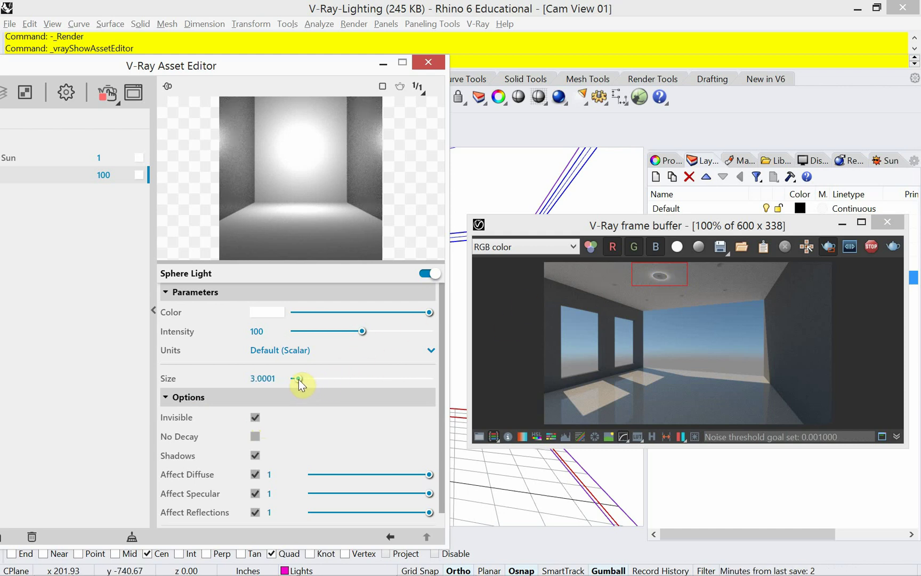
double_click(267, 378)
type("6")
key("Return")
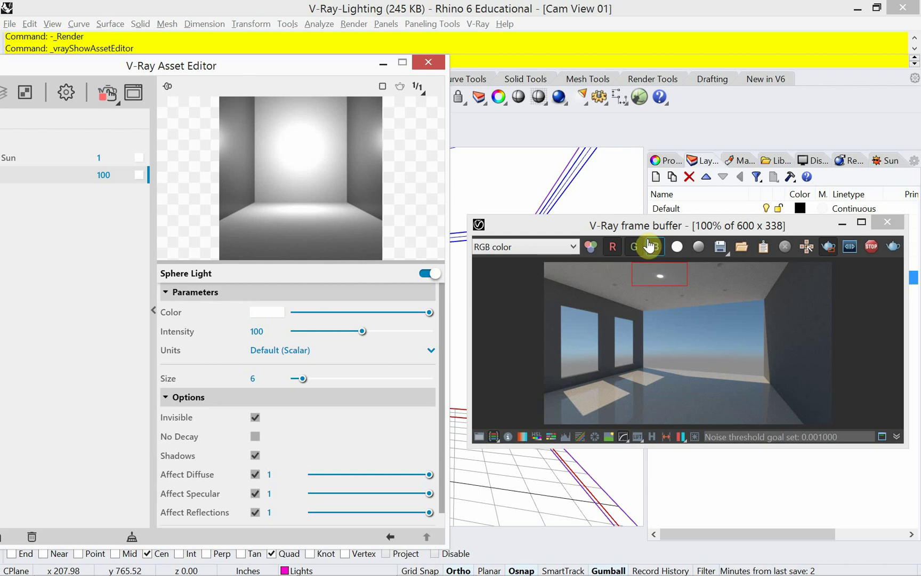
Stop the interactive render and close the V-Ray frame buffer and the Asset Editor.
left_click_drag(337, 66, 412, 61)
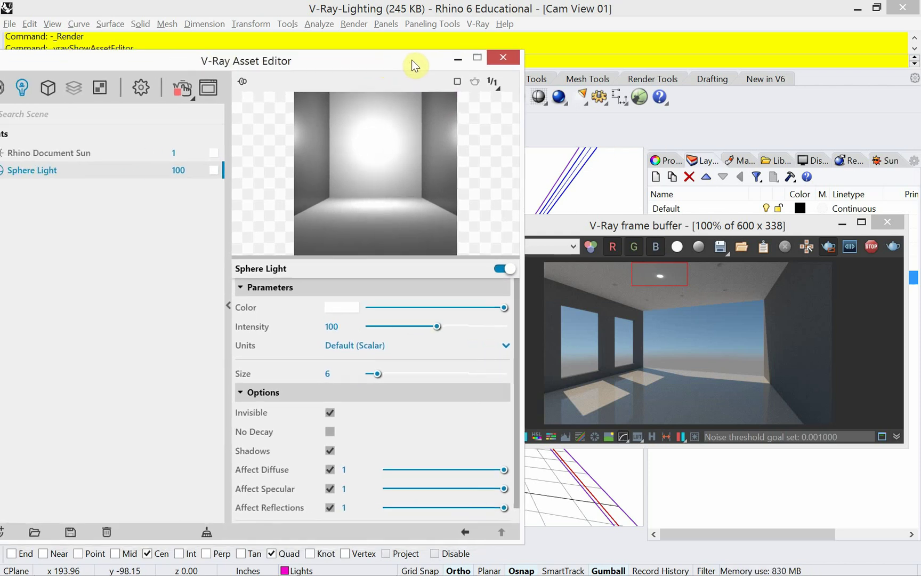
left_click(871, 248)
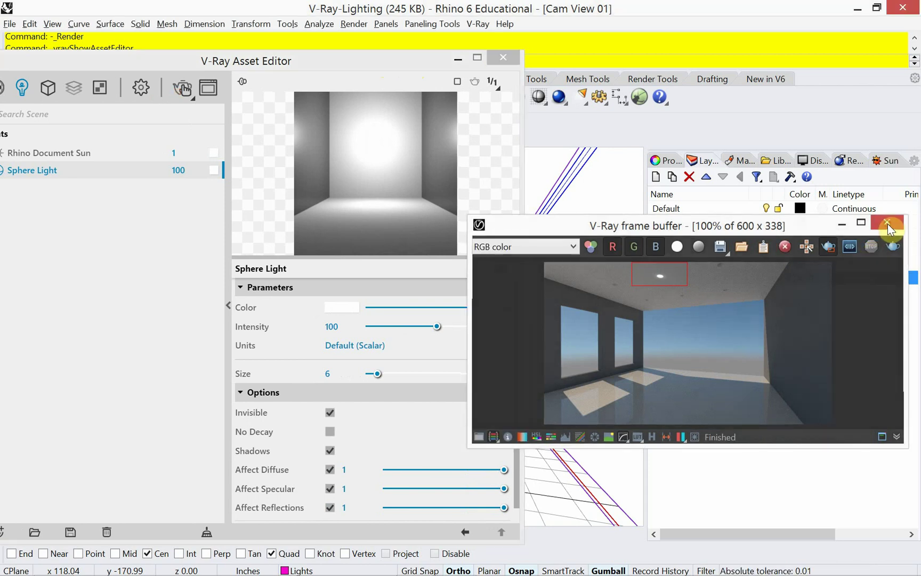
left_click(888, 224)
left_click(501, 59)
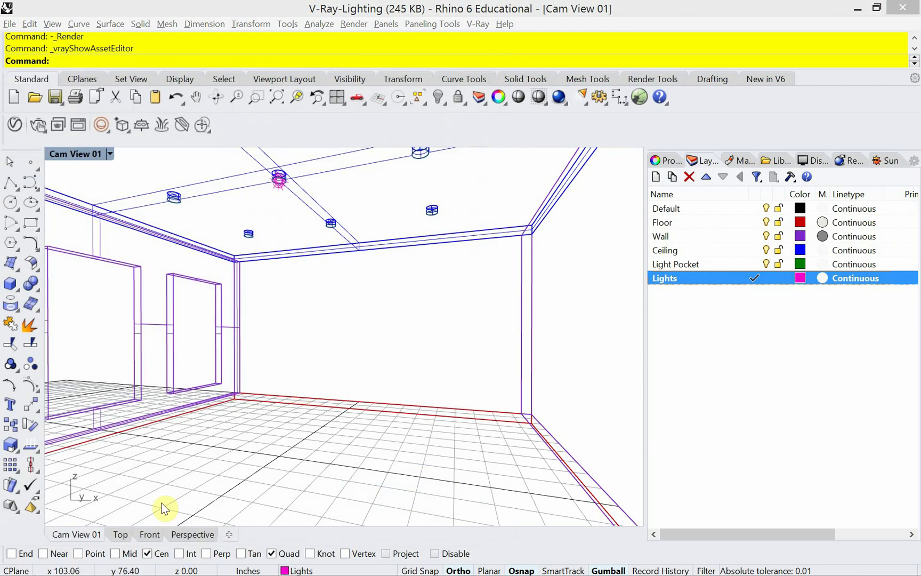
In the Top view, with Quad snap off and Cen on, copy the middle sphere light from its center to the centers of the other eight pockets.
left_click(126, 535)
scroll(310, 384, "down", 5)
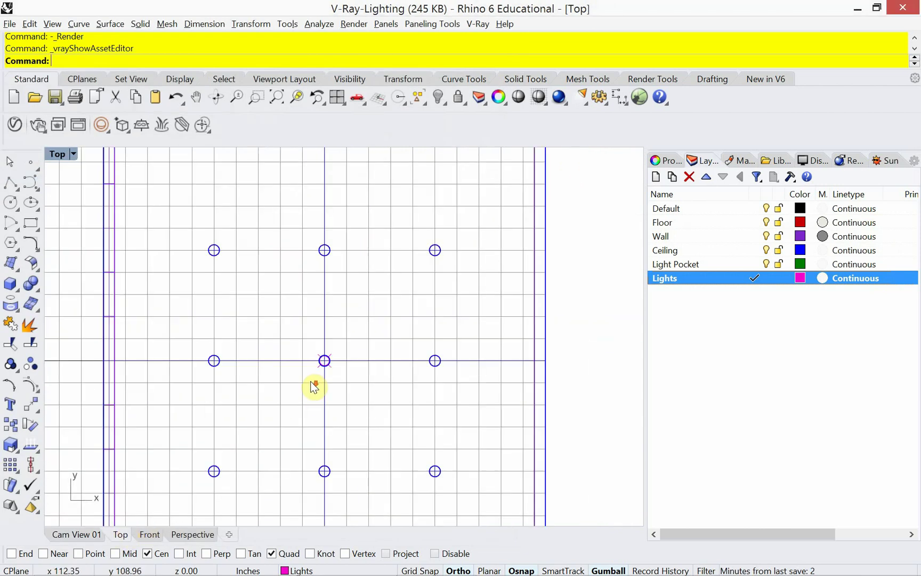
left_click(318, 367)
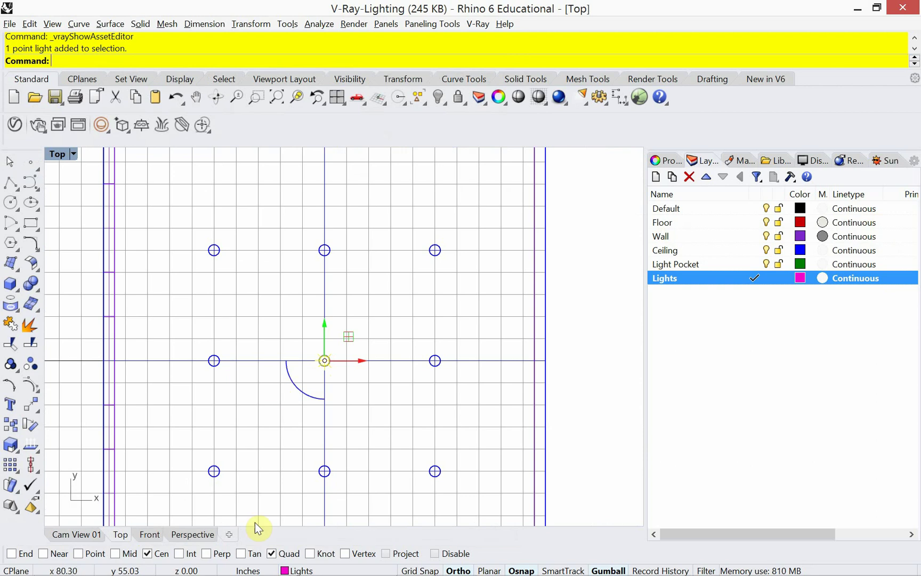
left_click(272, 553)
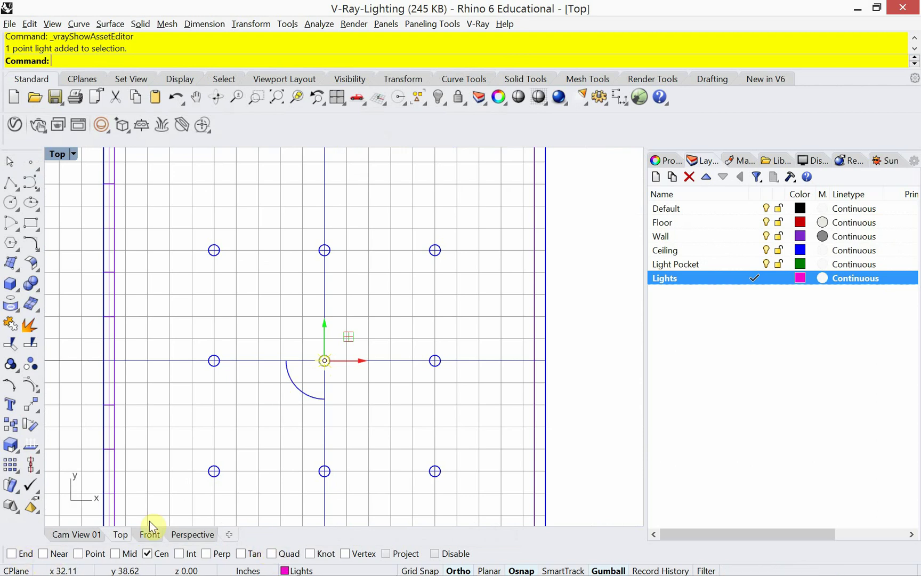
type("copy")
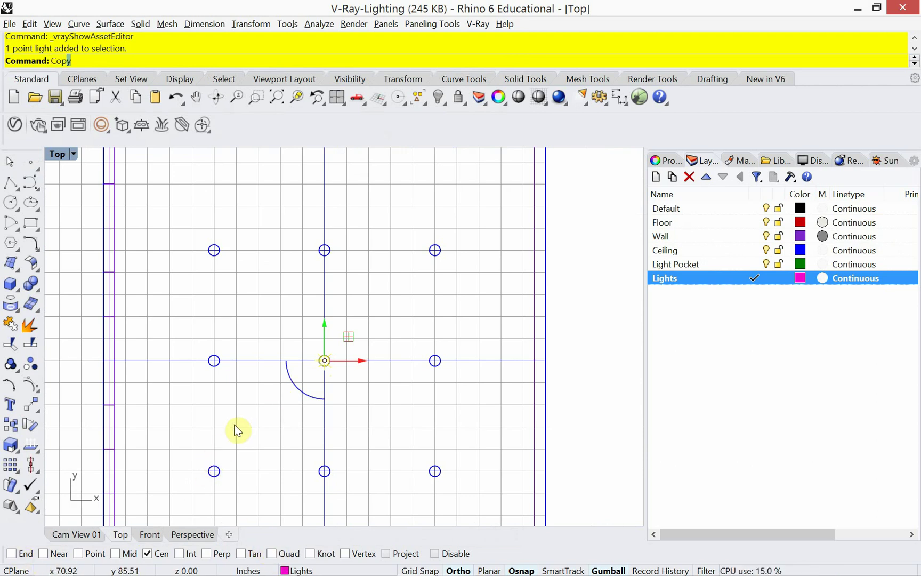
key("Return")
left_click(324, 360)
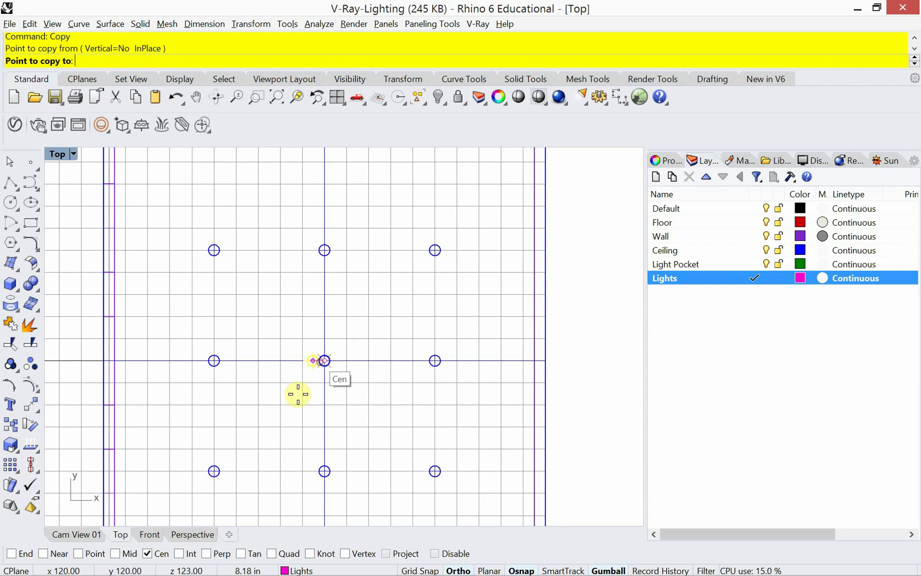
left_click(213, 470)
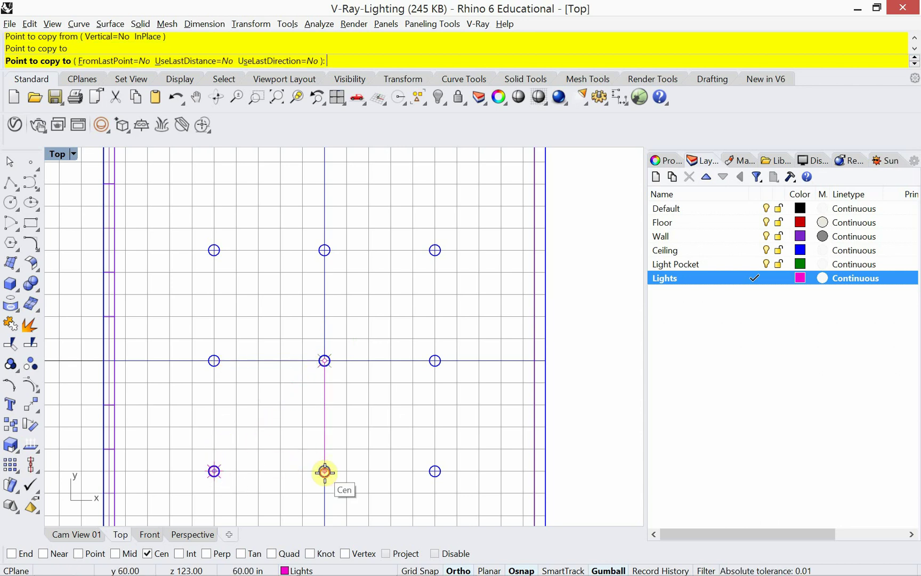
left_click(324, 471)
left_click(432, 470)
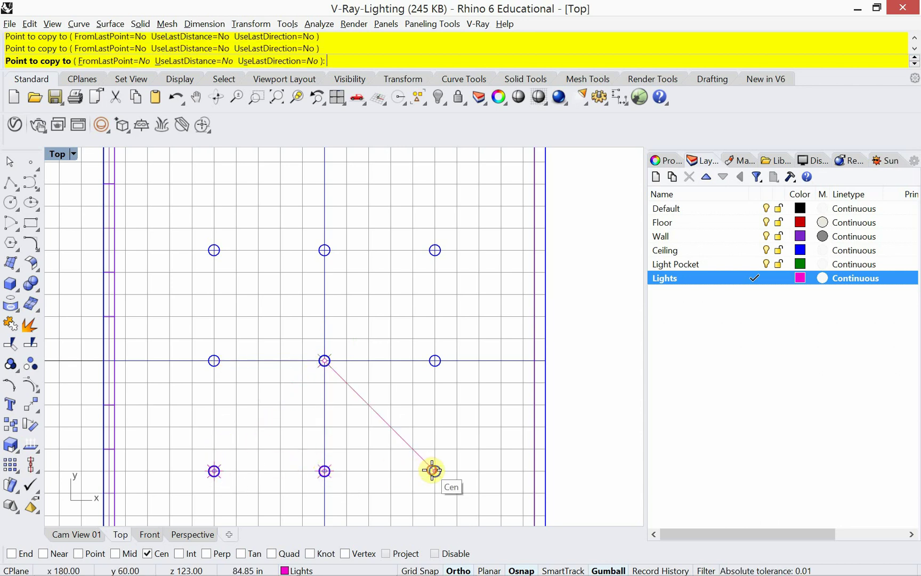
left_click(214, 361)
left_click(433, 362)
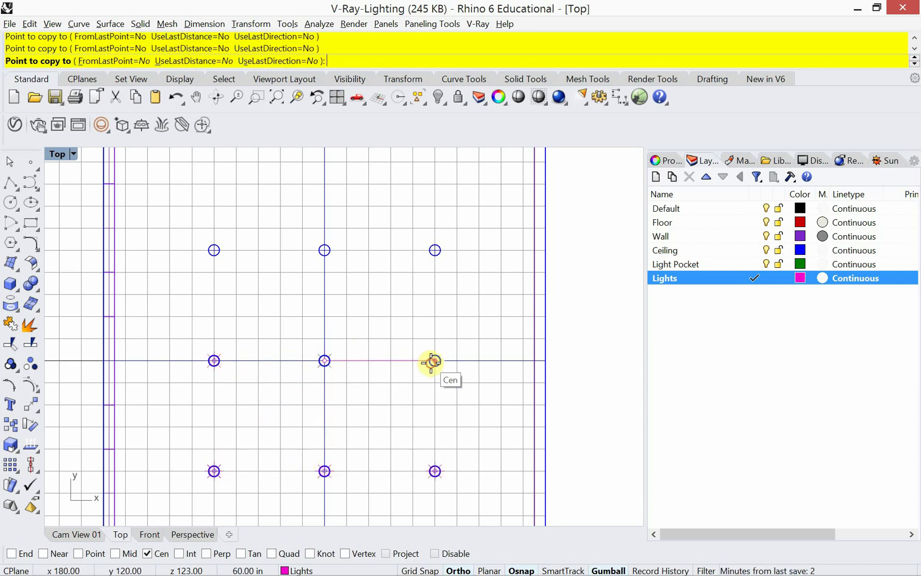
left_click(431, 250)
left_click(325, 258)
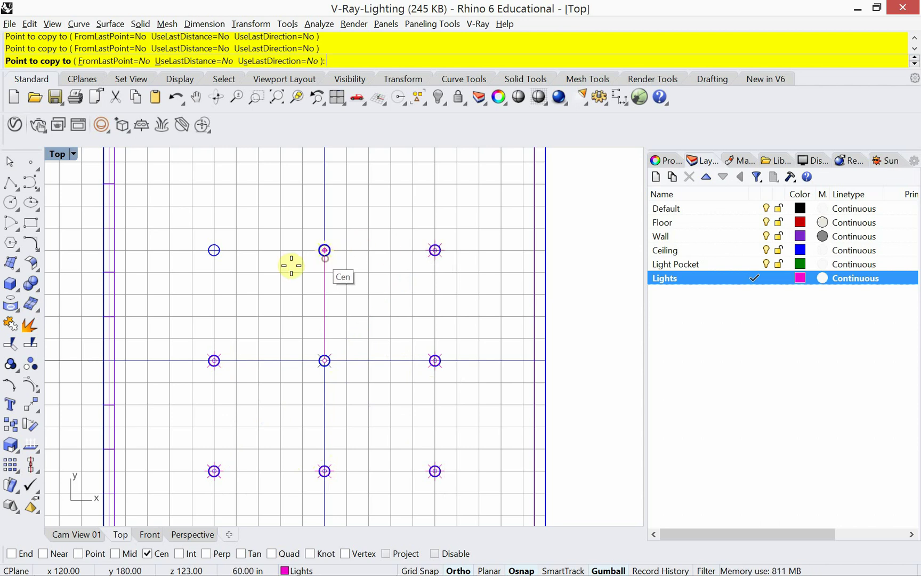
left_click(213, 252)
key("Return")
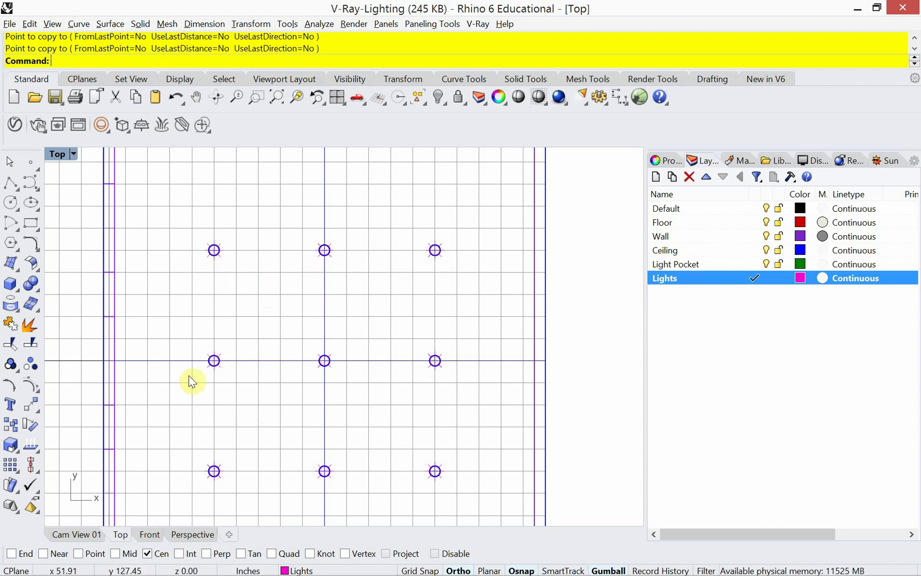
Inspect the nine copied sphere lights in the Perspective view and start an interactive V-Ray render of the room.
left_click(192, 534)
right_click_drag(273, 451, 278, 426)
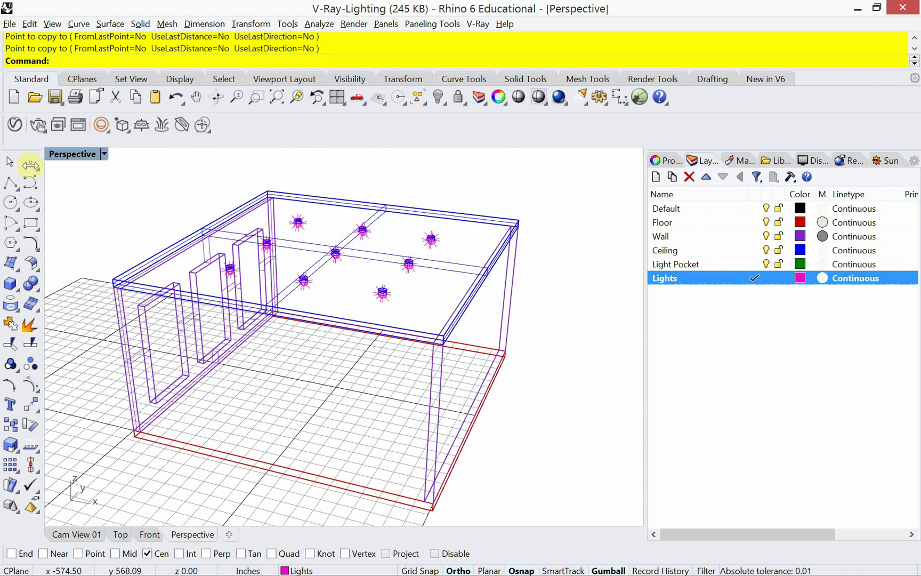
left_click(38, 127)
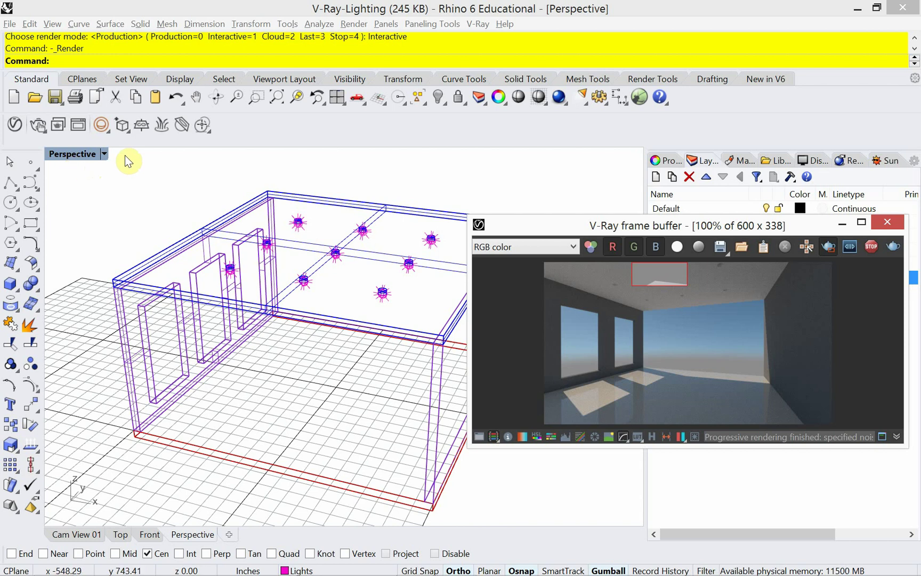
Make Cam View 01 the active maximized view, restart the V-Ray render from it, and stop rendering.
left_click(86, 535)
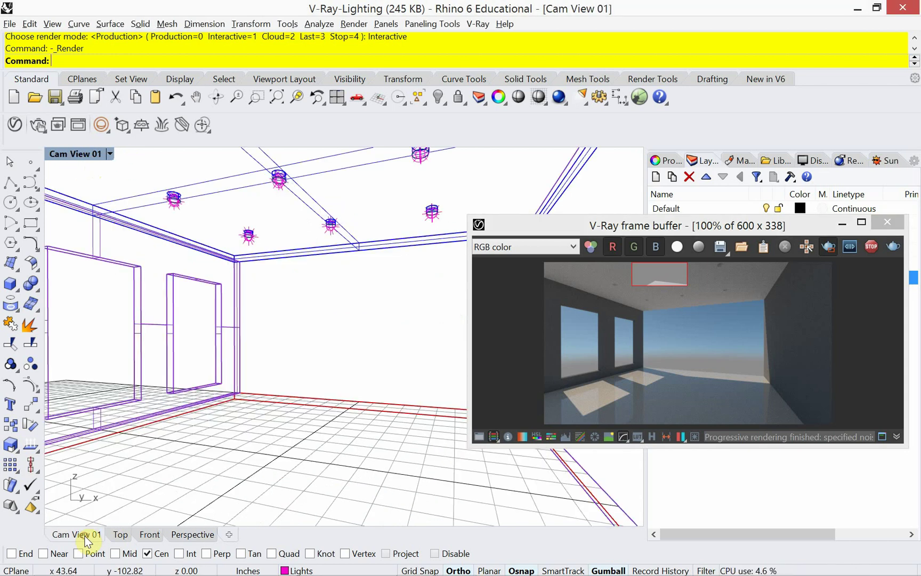
left_click(833, 255)
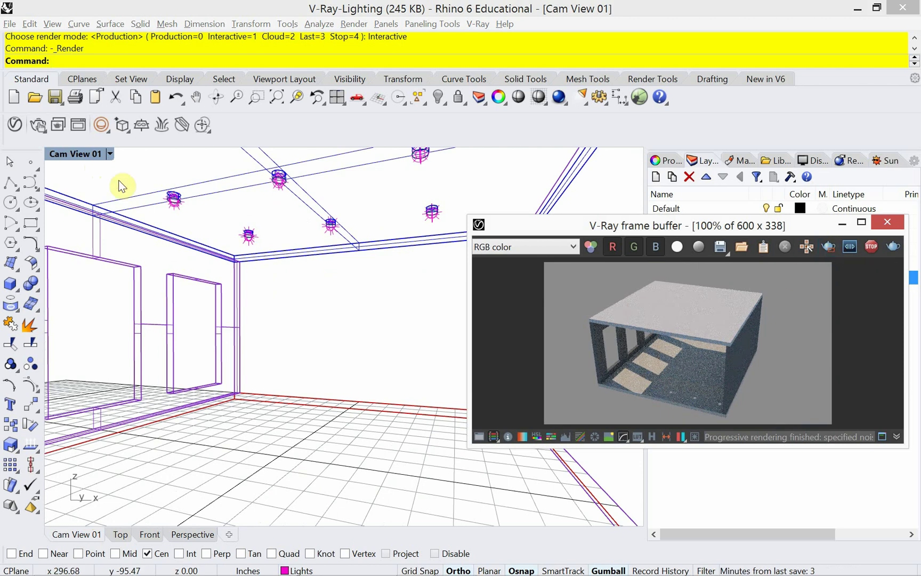
double_click(79, 152)
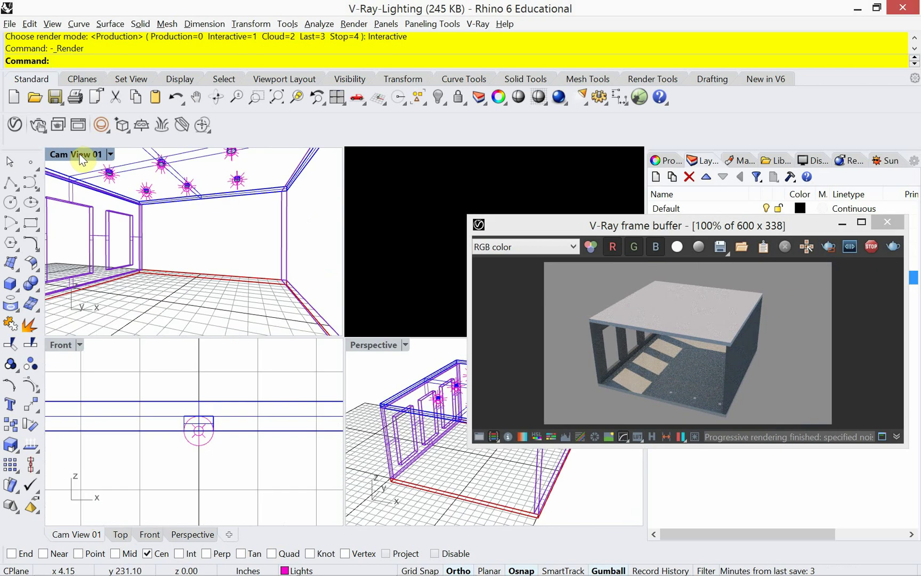
double_click(81, 154)
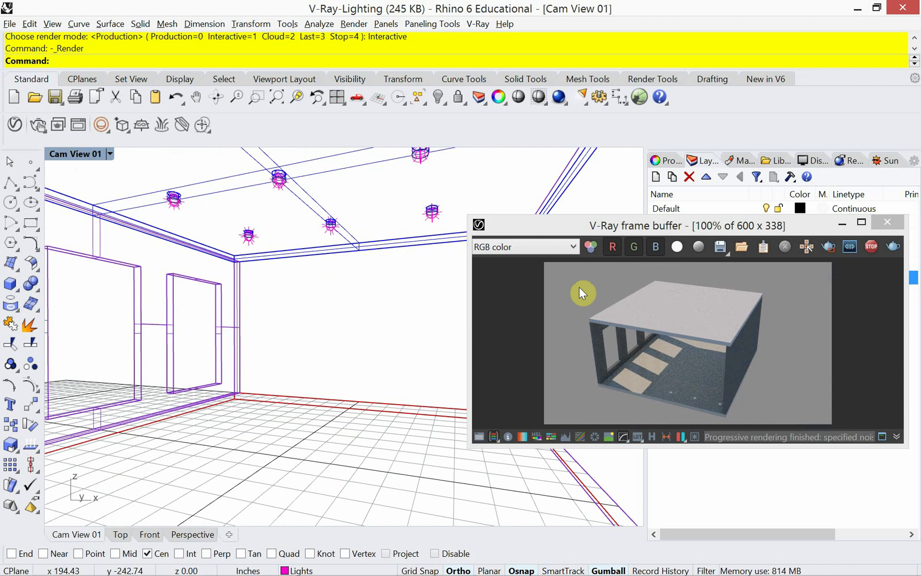
left_click(874, 245)
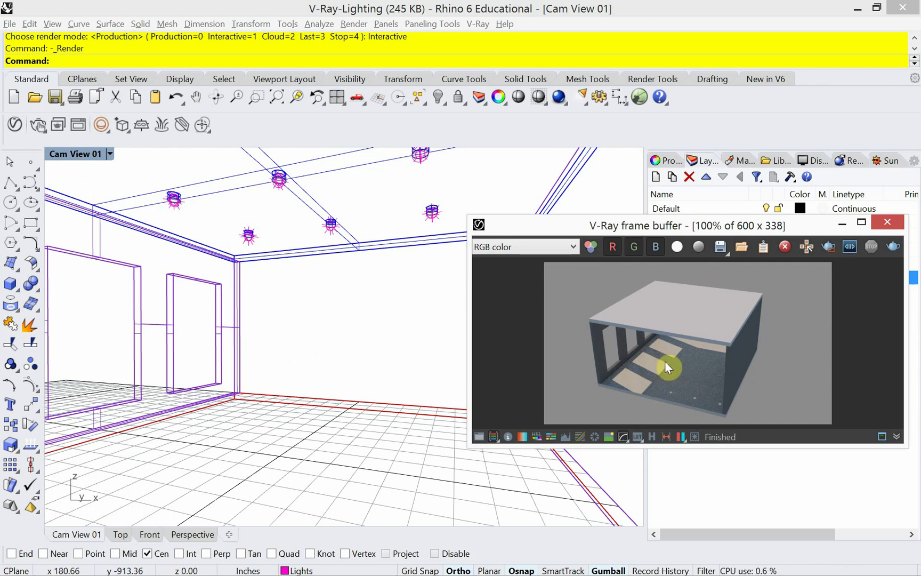
left_click(894, 247)
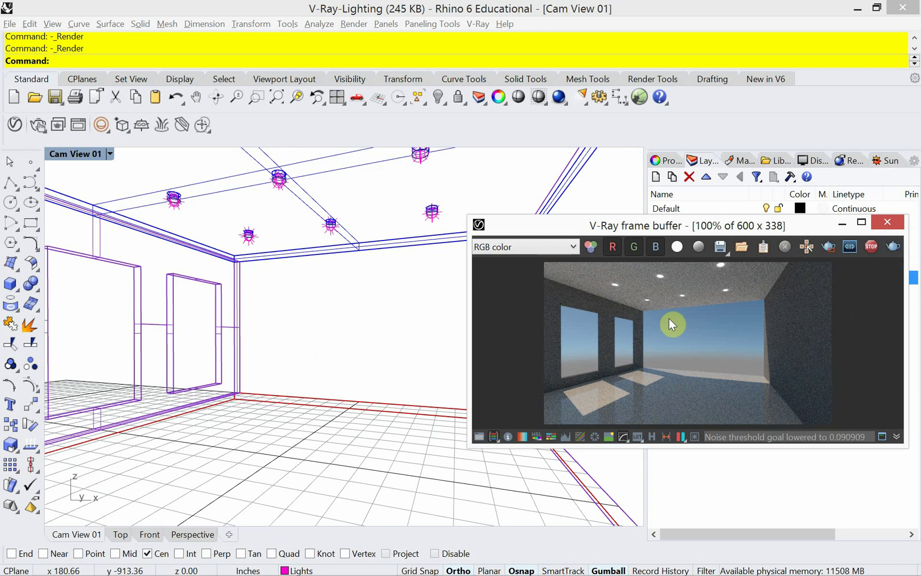
left_click(872, 246)
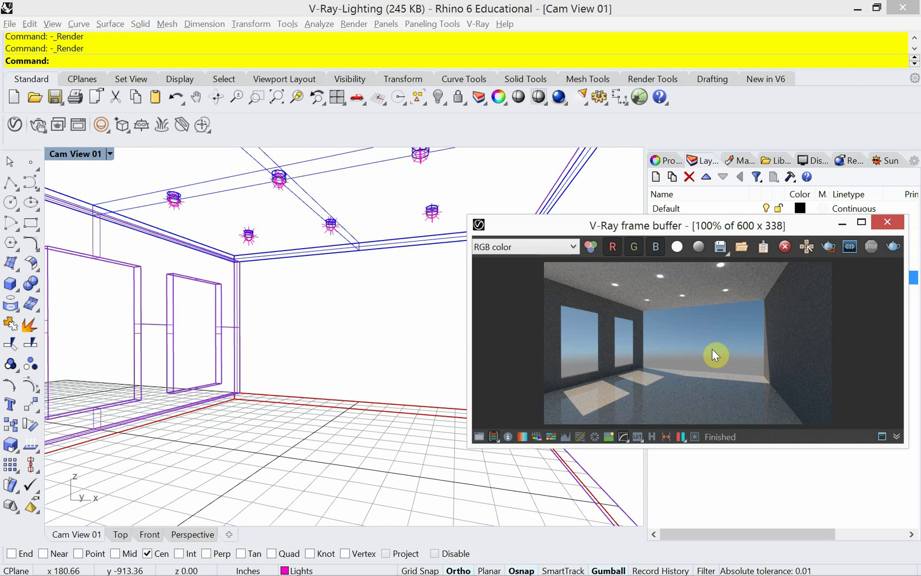
View the reference image V-Ray-Lighting.jpg from the Vray-Lighting folder, close the V-Ray frame buffer, and return to Rhino.
key("alt+Tab")
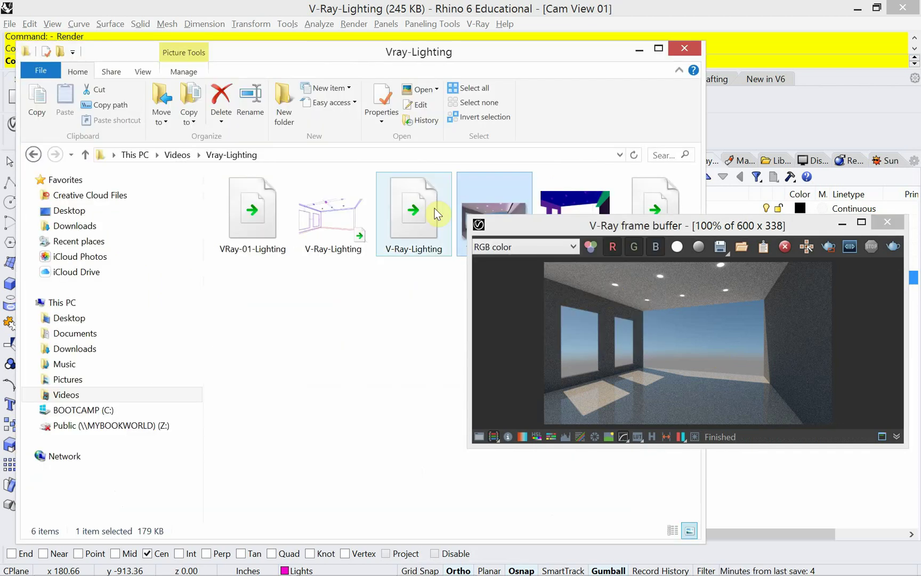
double_click(470, 189)
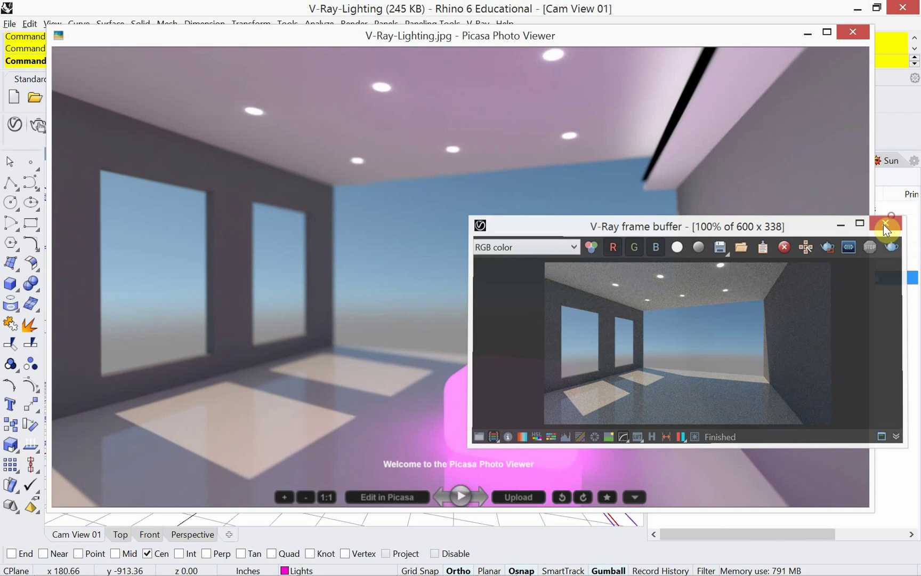
left_click(883, 224)
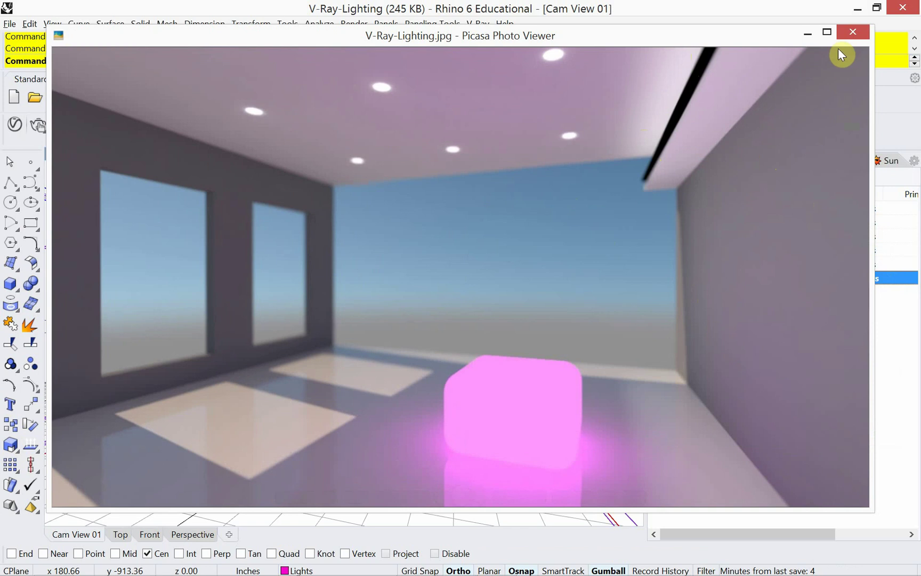
left_click(563, 21)
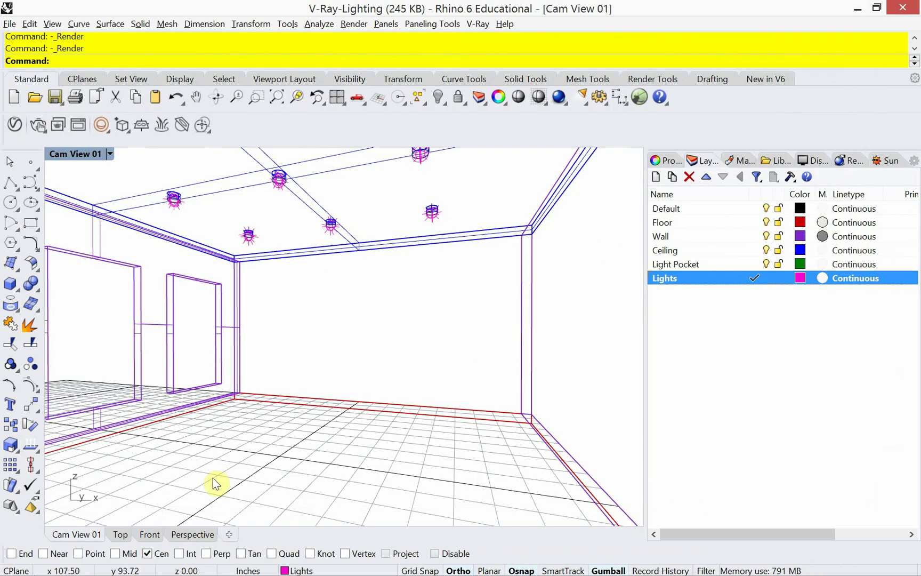
Show the whole room plan with open space beside it in the Top view.
left_click(117, 534)
right_click_drag(288, 400, 329, 370)
scroll(329, 373, "down", 4)
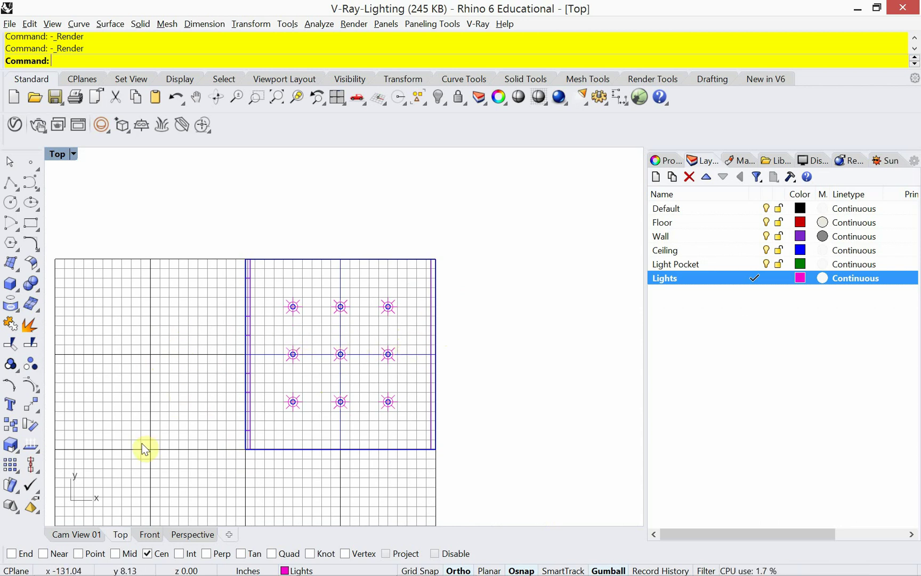
Change the Front viewport to the Left view, framing the wall with the three window openings.
left_click(149, 536)
scroll(208, 389, "up", 4)
right_click_drag(208, 392, 293, 324)
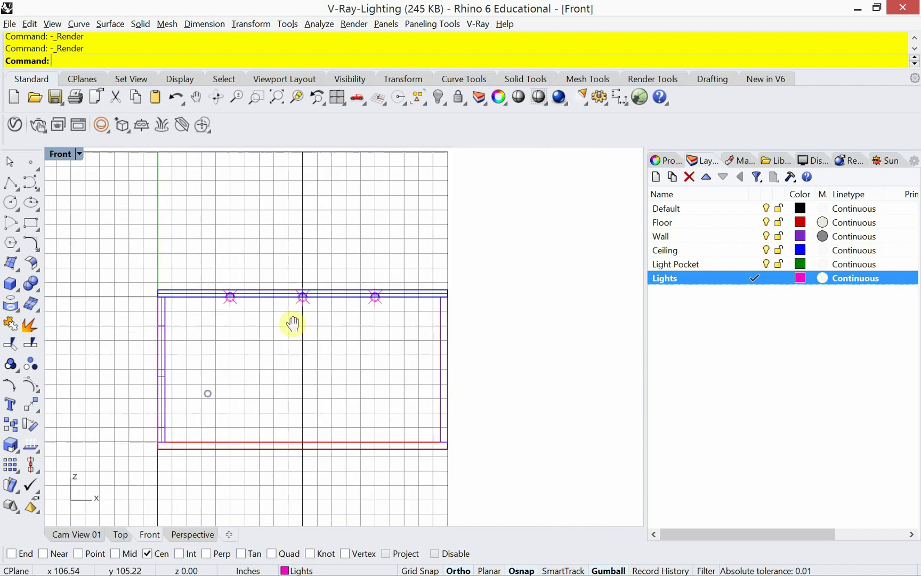
left_click(78, 153)
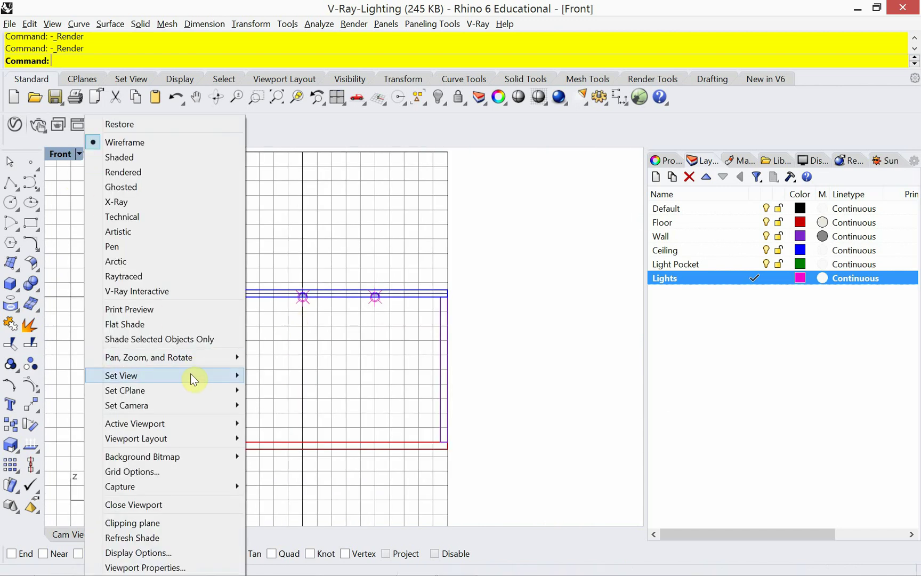
mouse_move(191, 375)
left_click(308, 430)
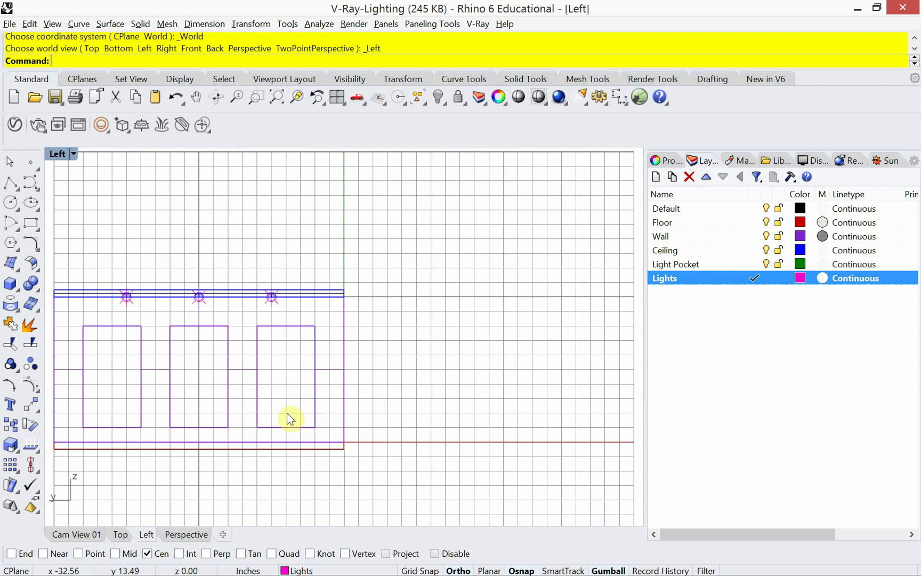
scroll(329, 325, "up", 2)
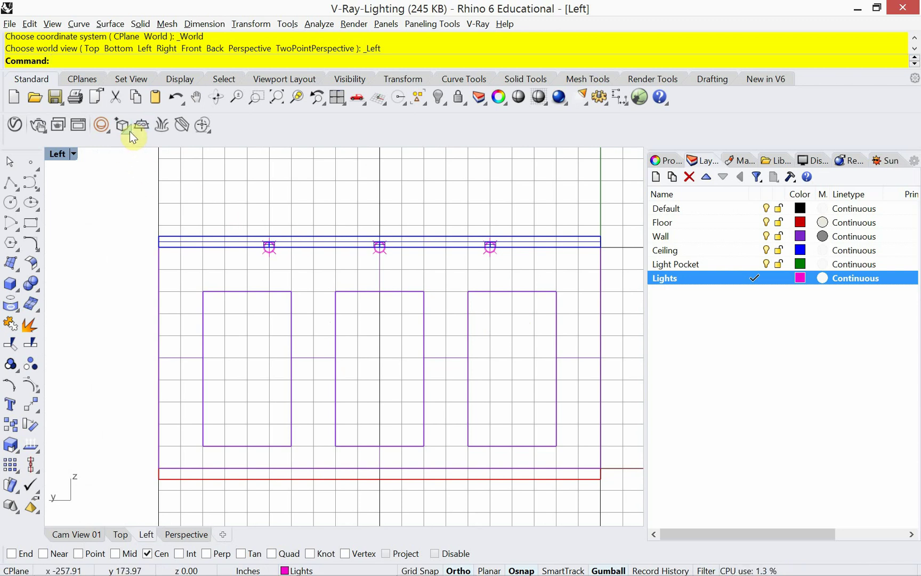
With Grid Snap on, draw a V-Ray rectangle light of 192 by 84 in spanning all three window openings.
left_click(108, 135)
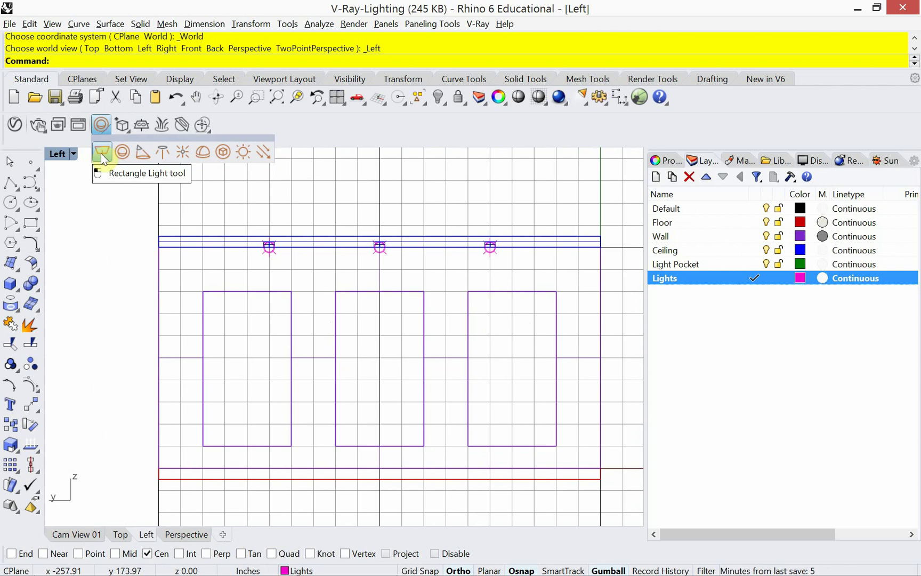
left_click(102, 153)
left_click(426, 570)
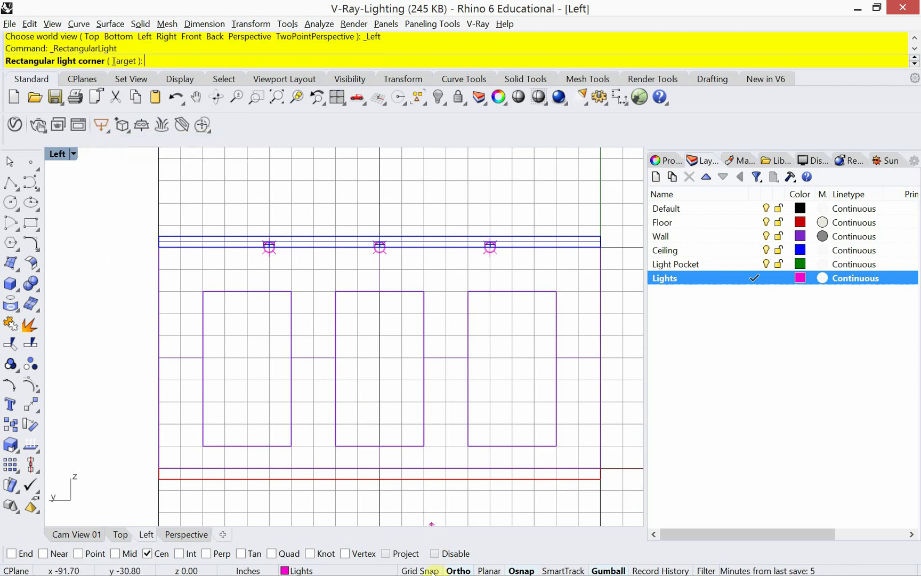
left_click(196, 443)
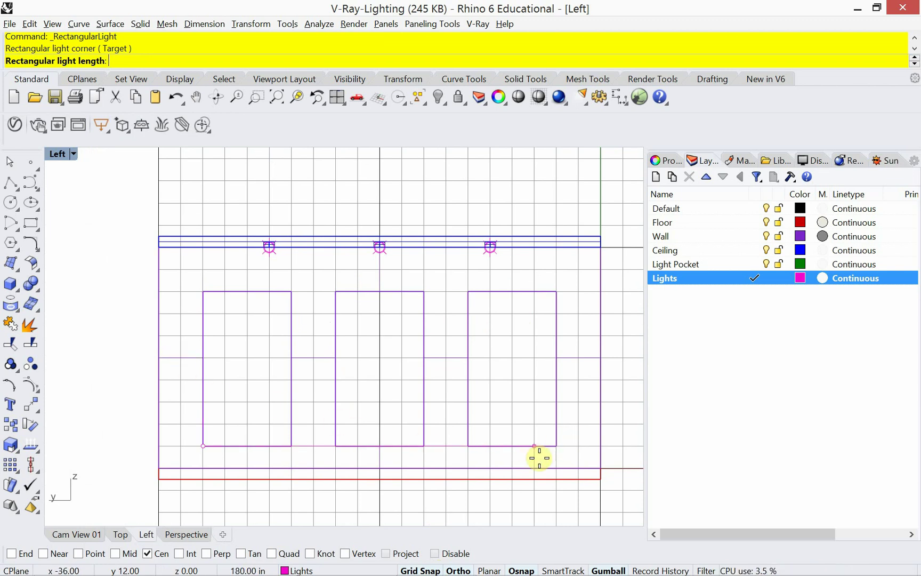
left_click(555, 447)
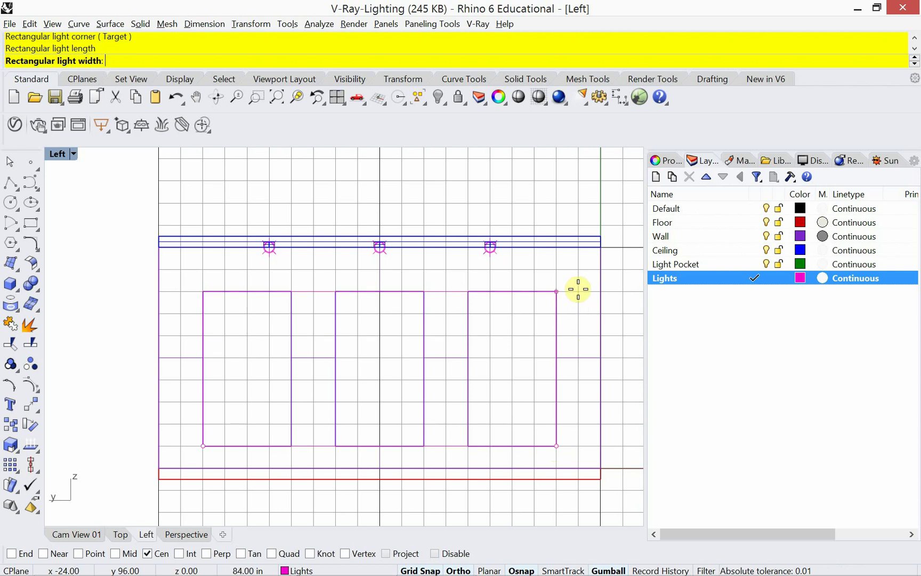
left_click(553, 302)
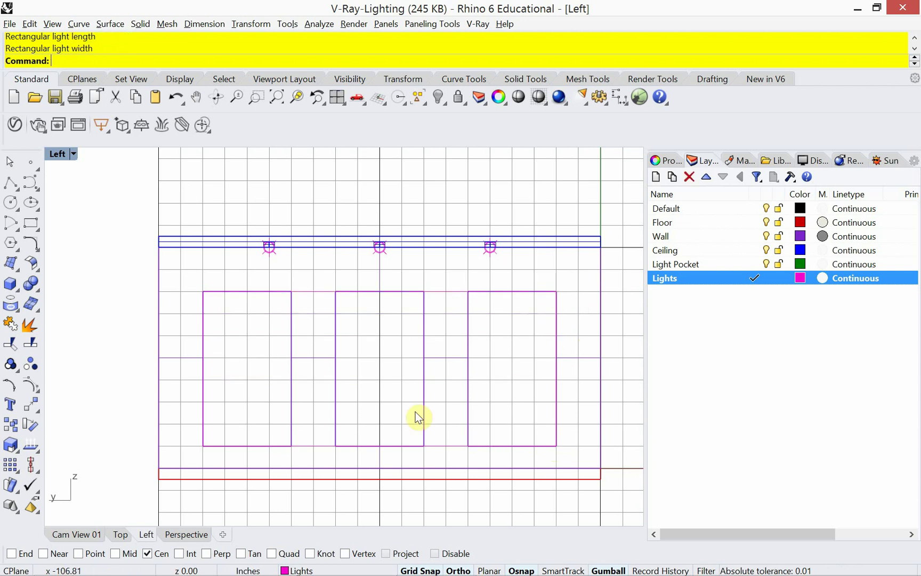
In the Top view, move the rectangle light along X from the window wall to about x = 192 in.
left_click(122, 534)
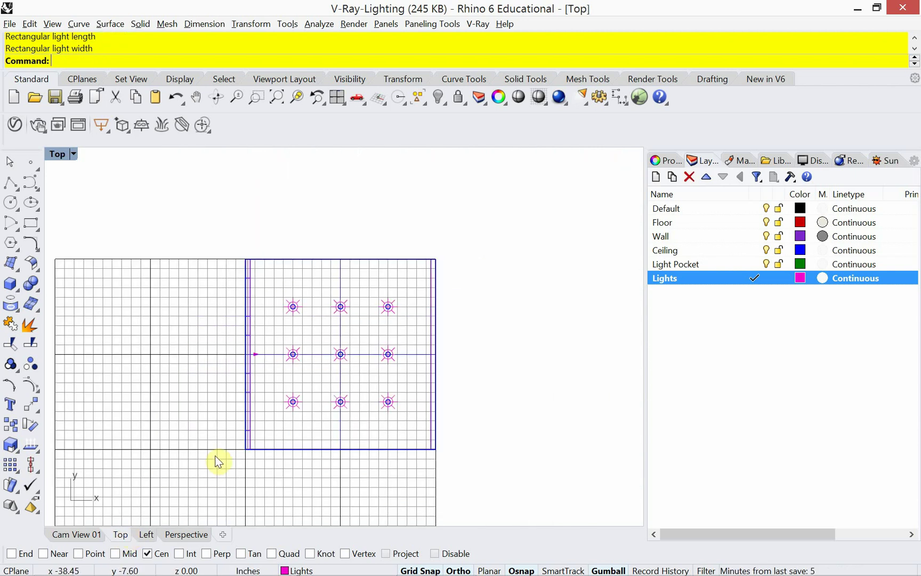
scroll(244, 362, "up", 5)
scroll(246, 359, "up", 3)
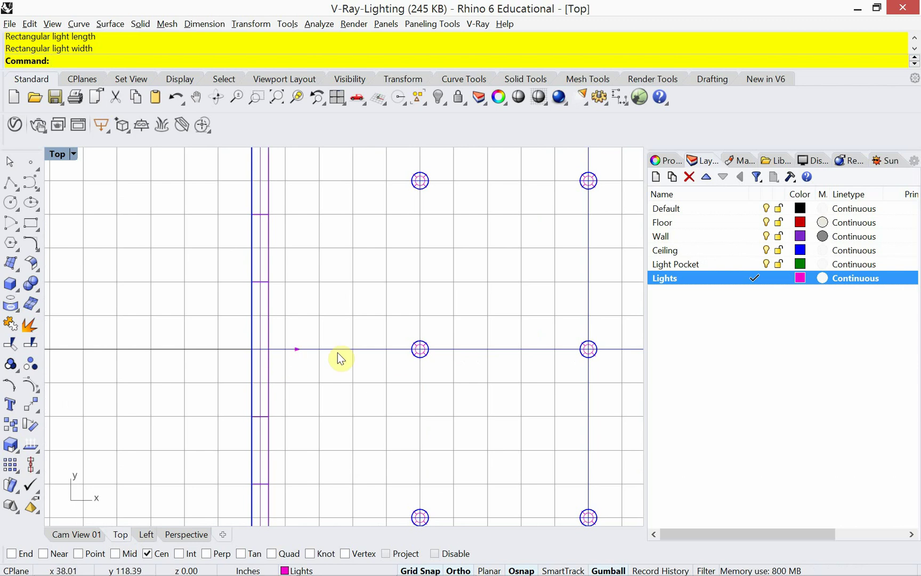
left_click(282, 348)
left_click(320, 381)
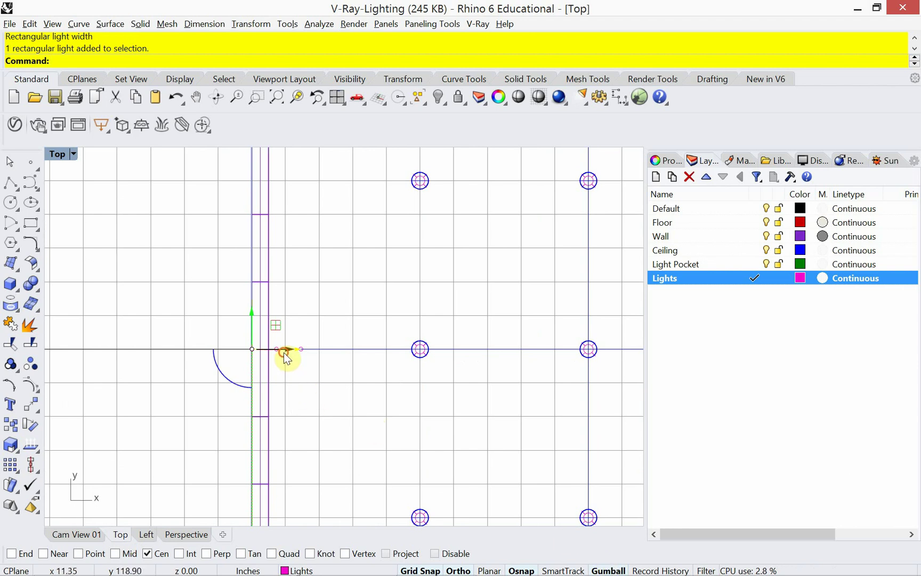
left_click_drag(284, 353, 554, 397)
scroll(364, 388, "down", 5)
scroll(477, 389, "up", 4)
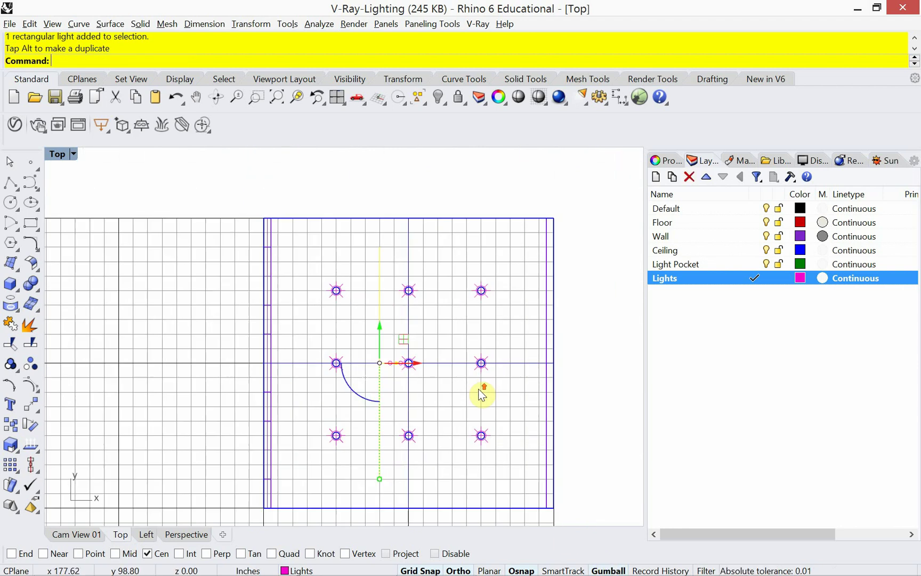
left_click_drag(419, 365, 538, 392)
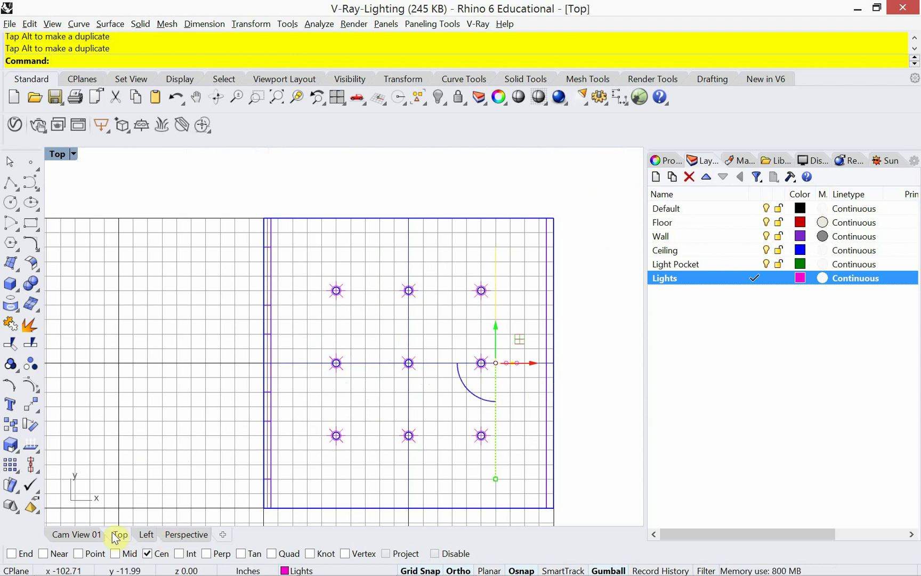
Save the file and start an interactive V-Ray render of Cam View 01, placing the frame buffer beside the light.
left_click(77, 535)
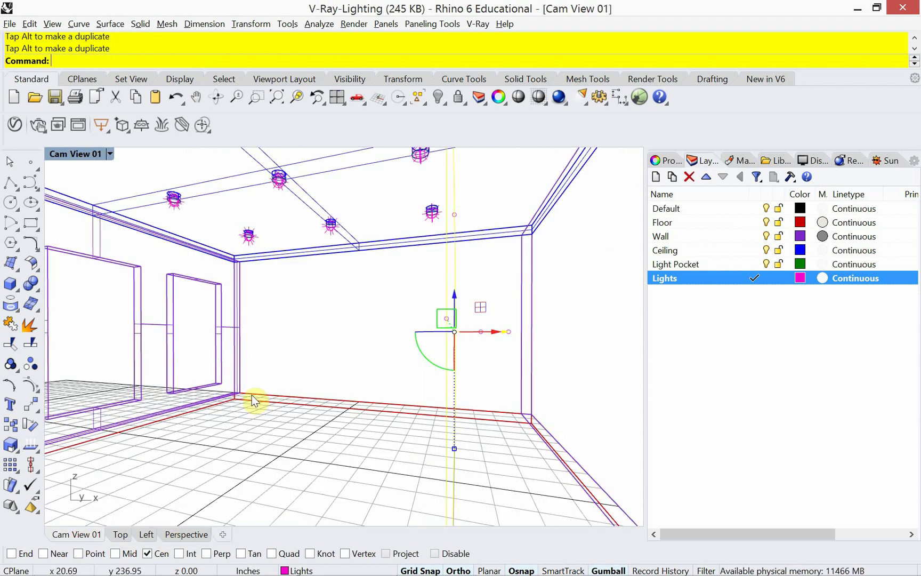
key("ctrl+s")
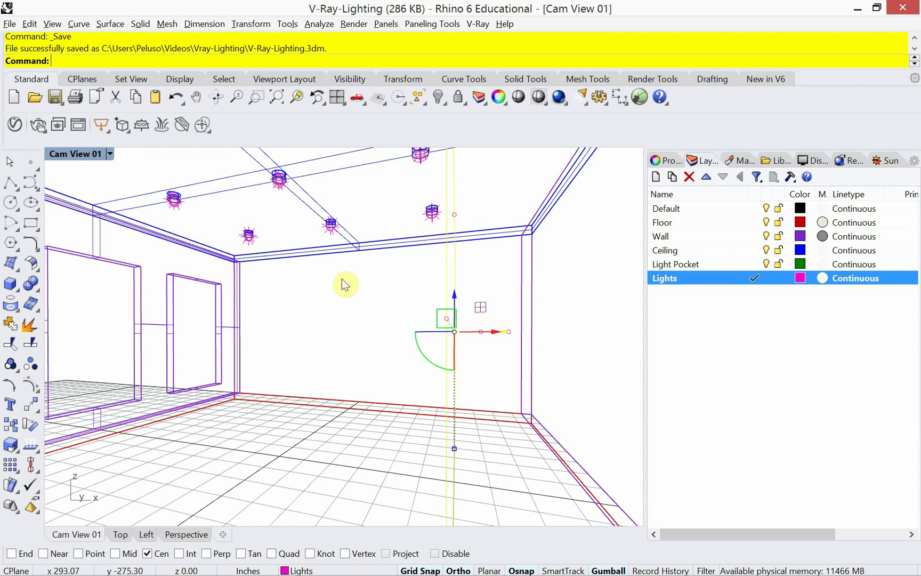
left_click(40, 128)
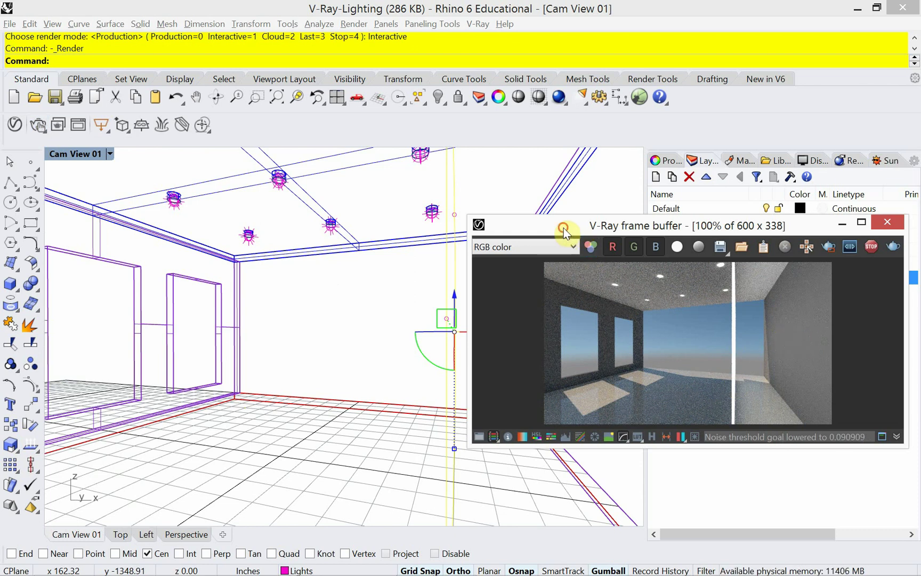
left_click_drag(559, 228, 588, 224)
left_click_drag(484, 332, 35, 220)
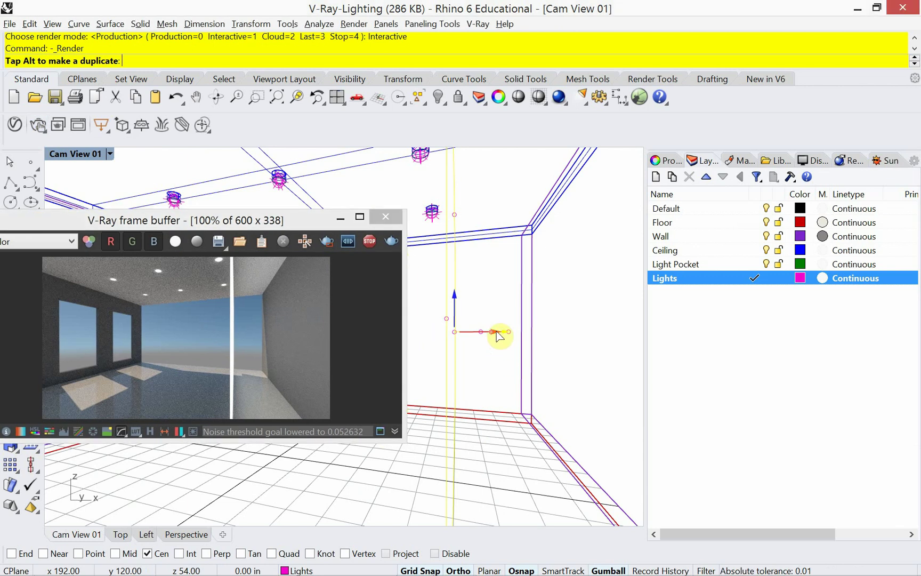
Disable Grid Snap and Osnap, and reposition the rectangle light along X, back toward the windows, so its emitting face appears in the live render.
left_click_drag(498, 335, 533, 342)
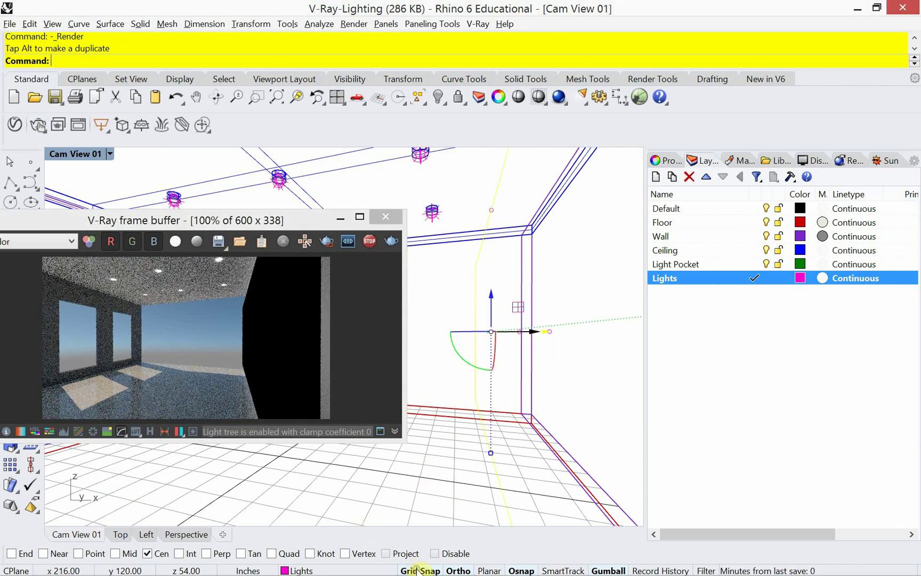
left_click(517, 571)
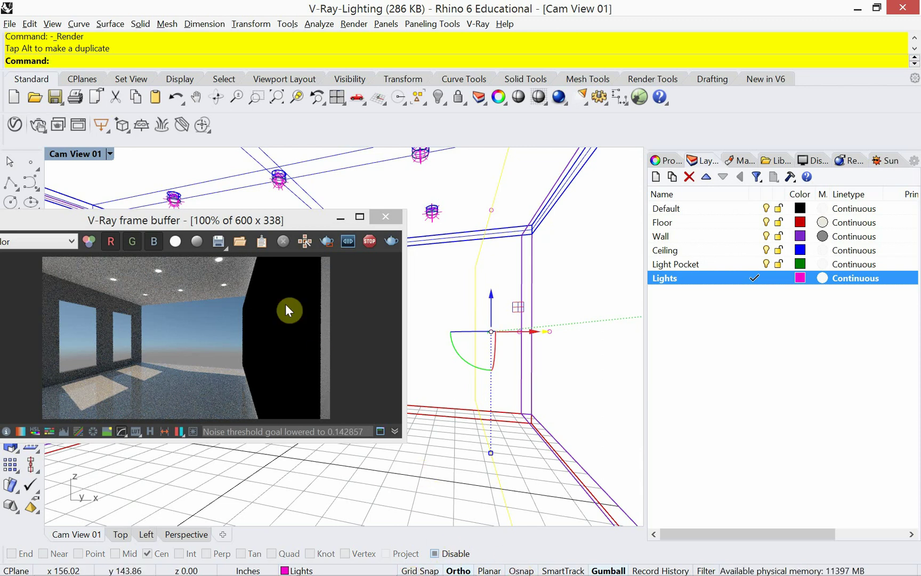
left_click_drag(271, 219, 309, 205)
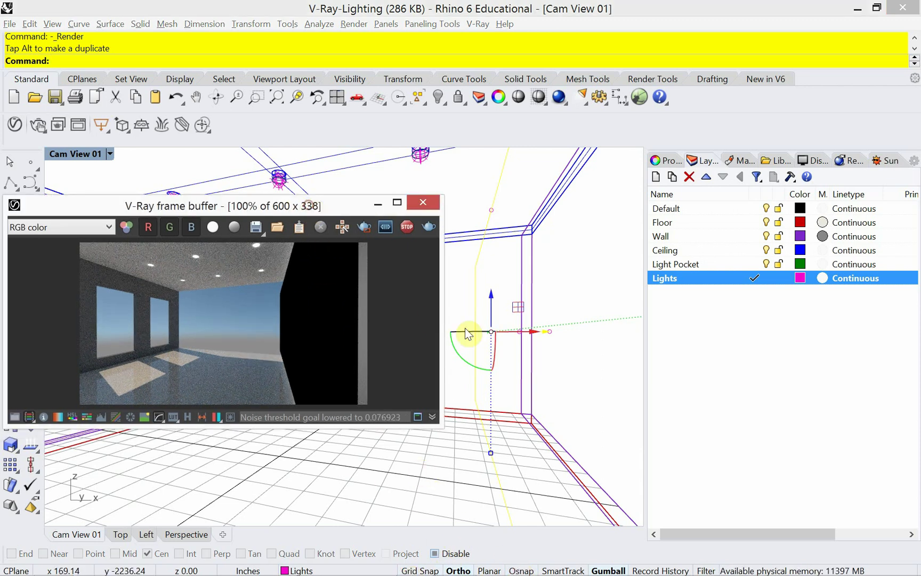
left_click_drag(532, 332, 784, 228)
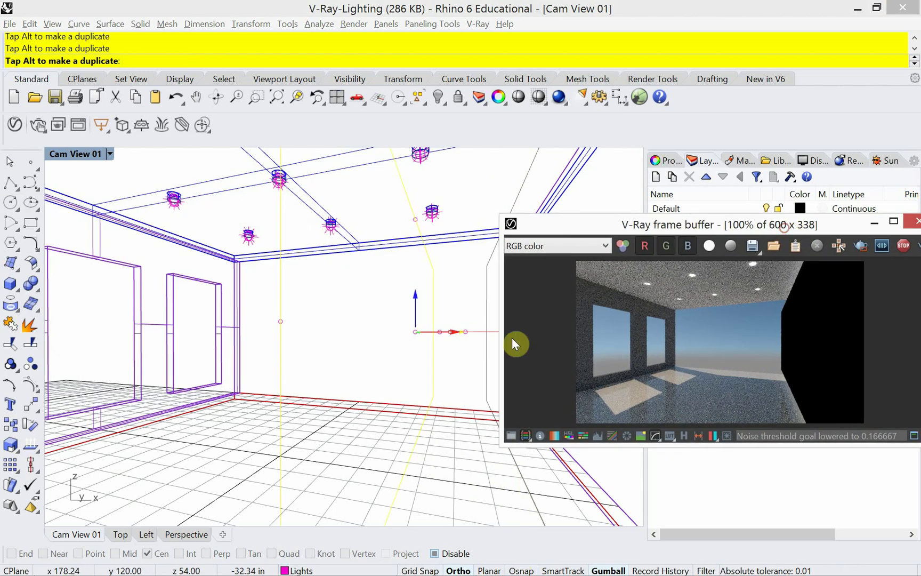
left_click(464, 336)
left_click_drag(464, 336, 403, 335)
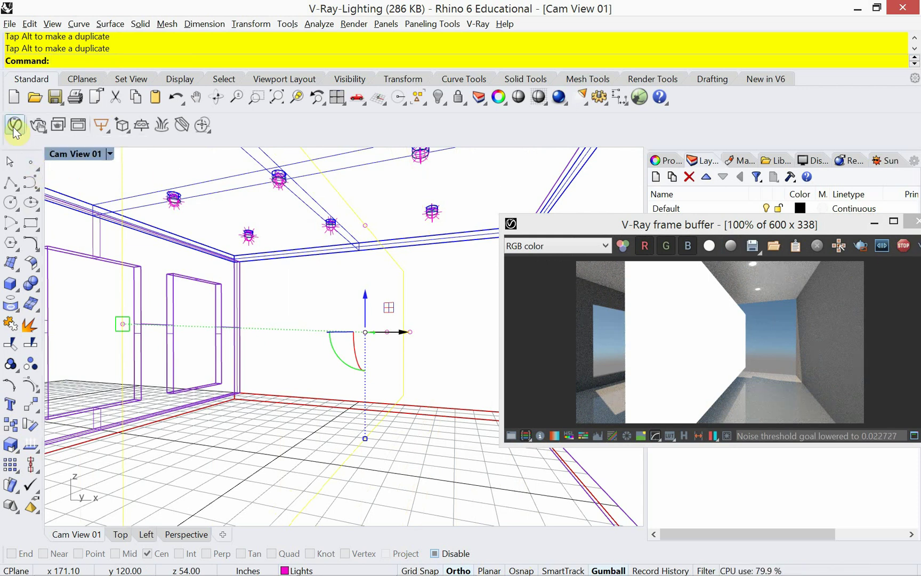
Open the V-Ray Asset Editor on the rectangle light's parameters, keeping the live render in view.
left_click(14, 124)
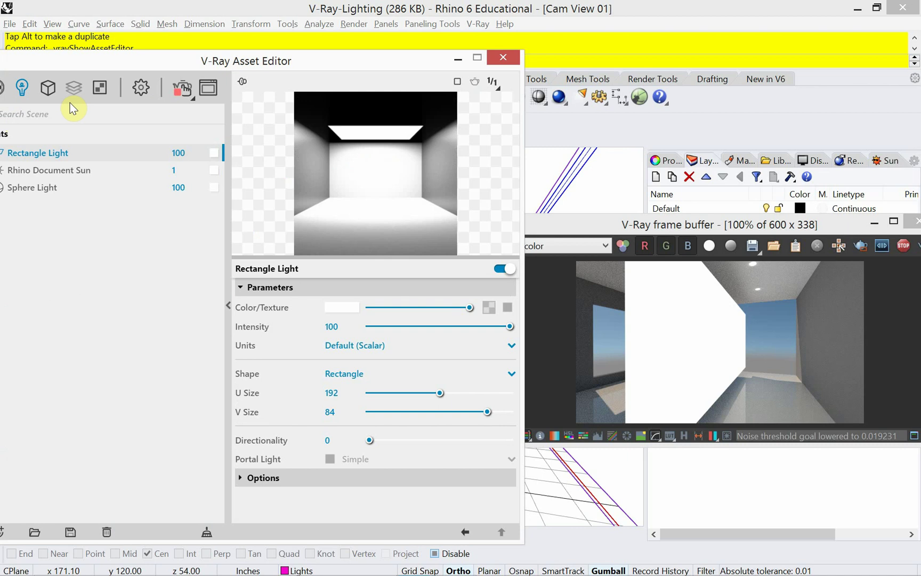
left_click_drag(295, 58, 329, 69)
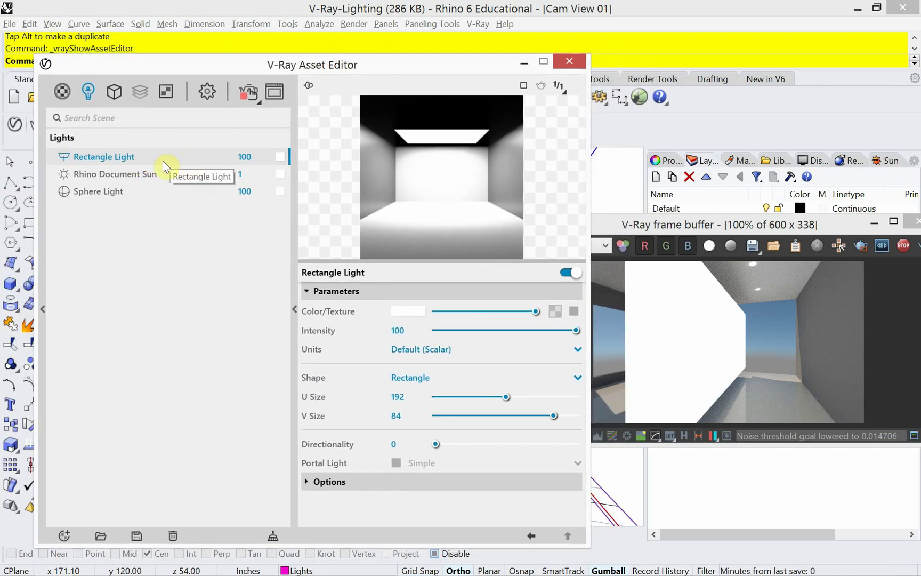
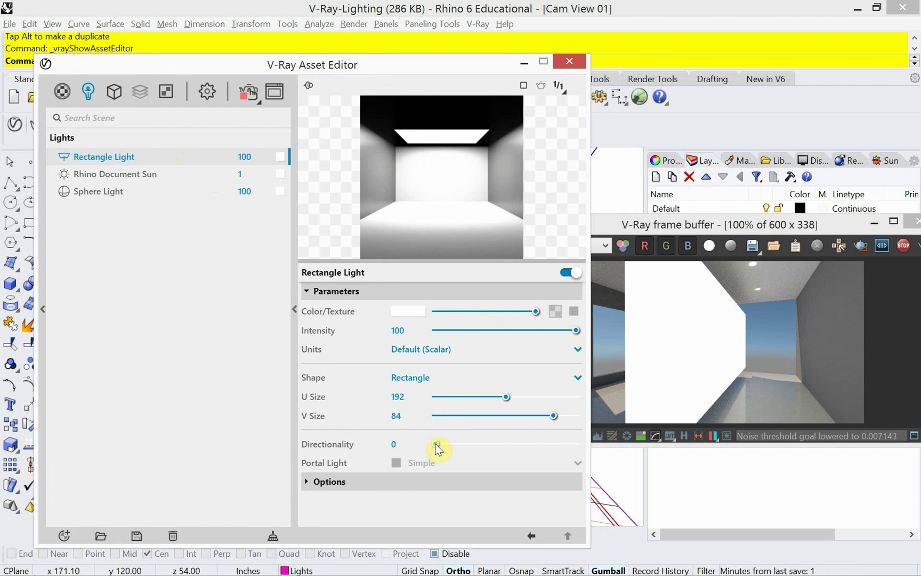
Try a Directionality of 1 on the rectangle light and return it to 0.
left_click_drag(436, 448, 577, 454)
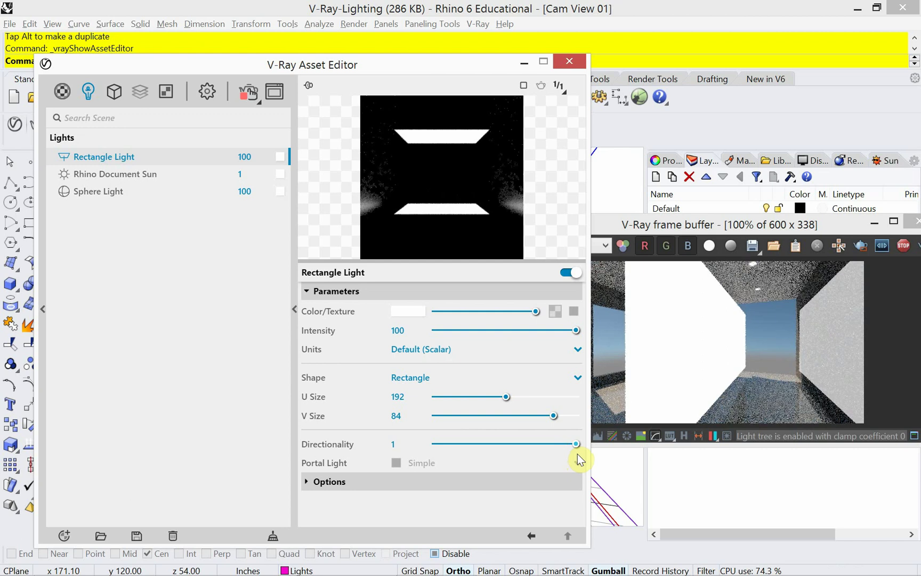
left_click(839, 355)
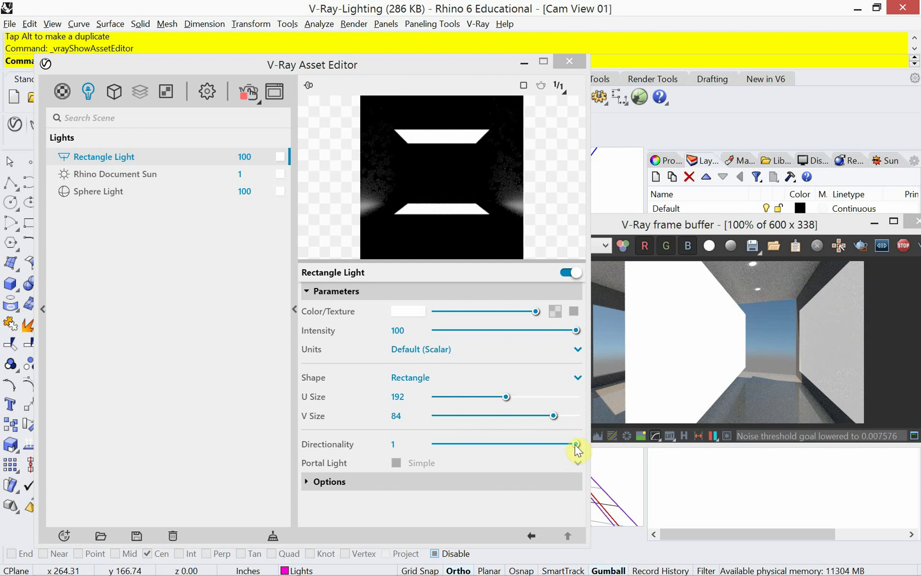
left_click_drag(576, 446, 403, 430)
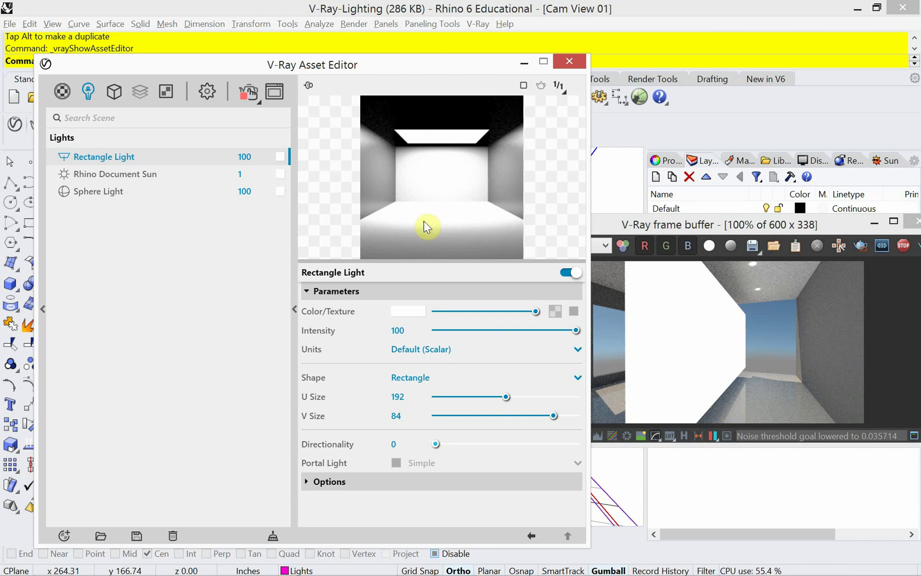
Try an intensity of 500 for the rectangle light.
left_click_drag(576, 330, 602, 339)
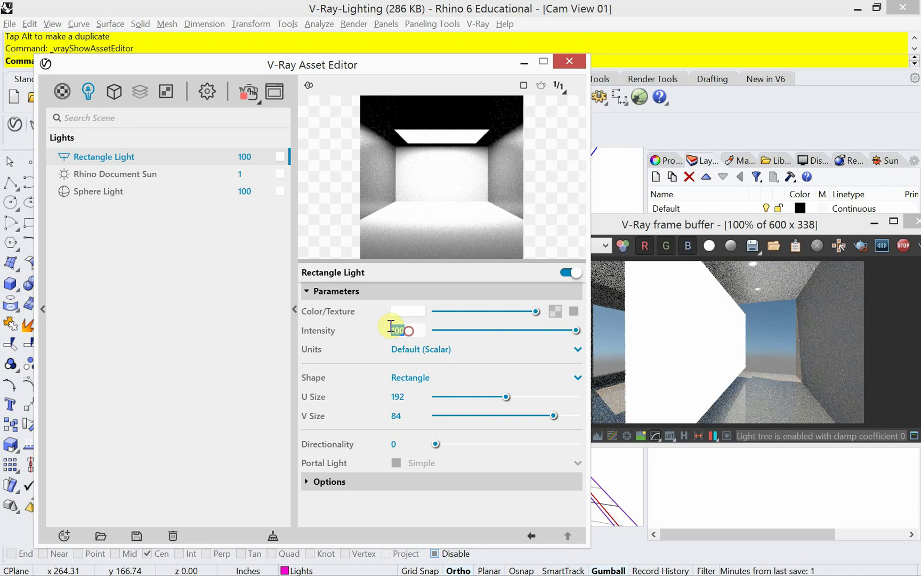
type("5")
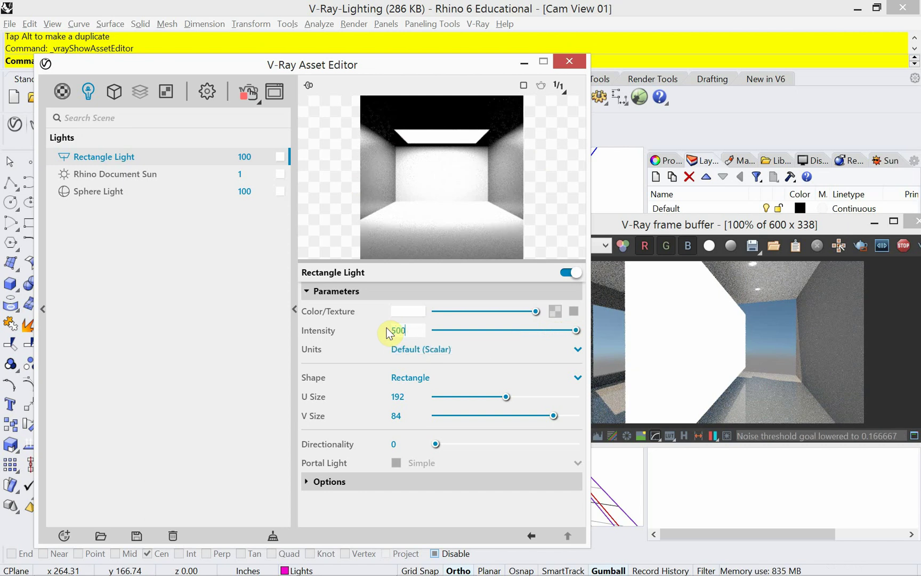
type("00")
key("Return")
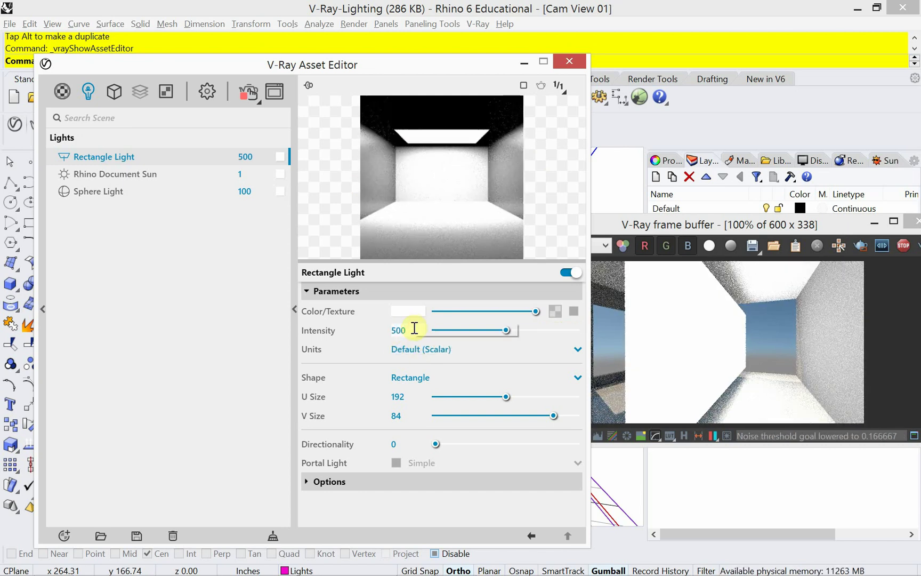
Set the rectangle light's intensity to 200 and enable its Invisible option.
left_click(413, 326)
type("200")
key("Return")
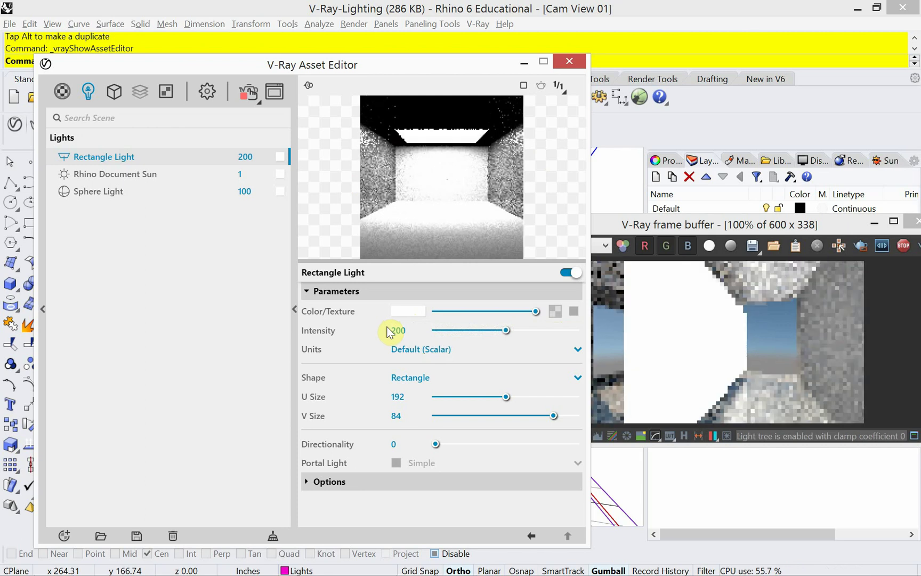
left_click(305, 482)
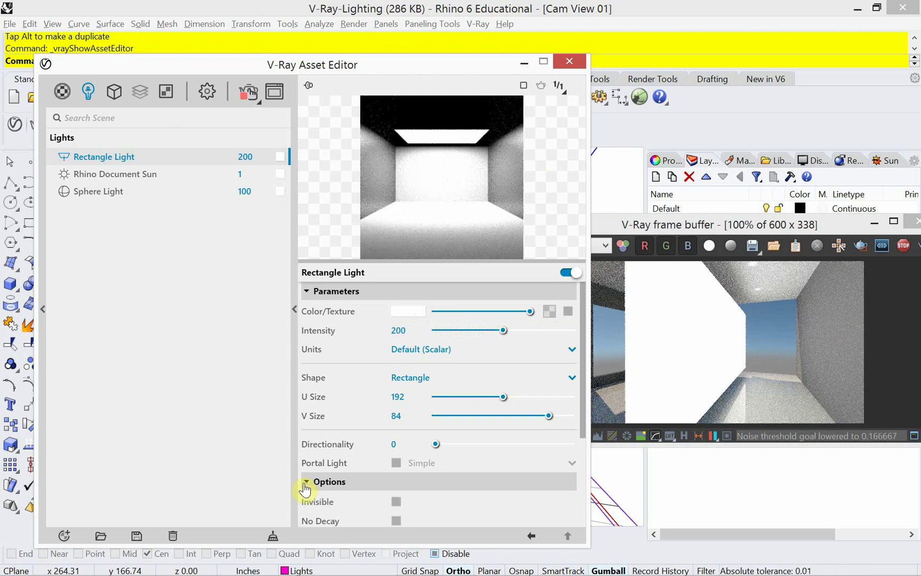
left_click(395, 501)
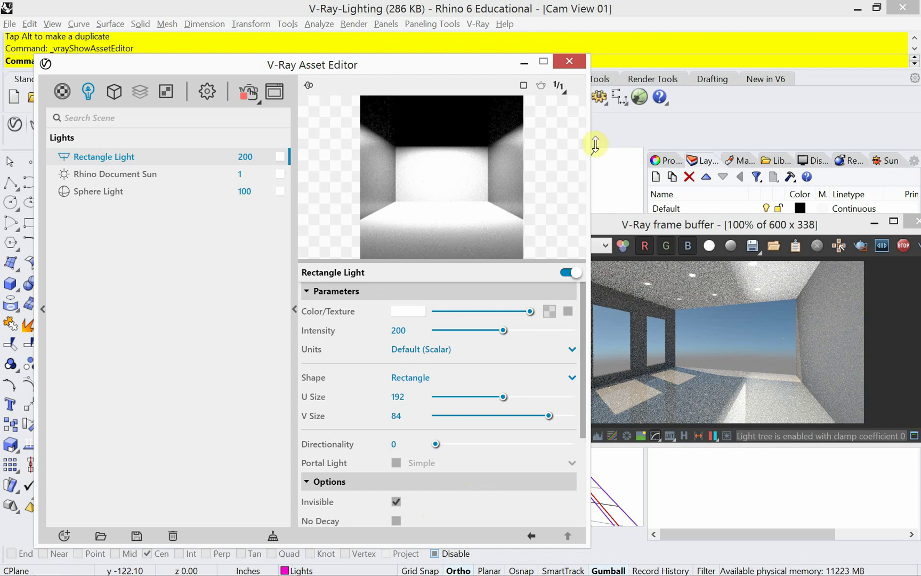
Close the Asset Editor and shift the rectangle light along the X axis until it sits near the solid side wall.
left_click(570, 61)
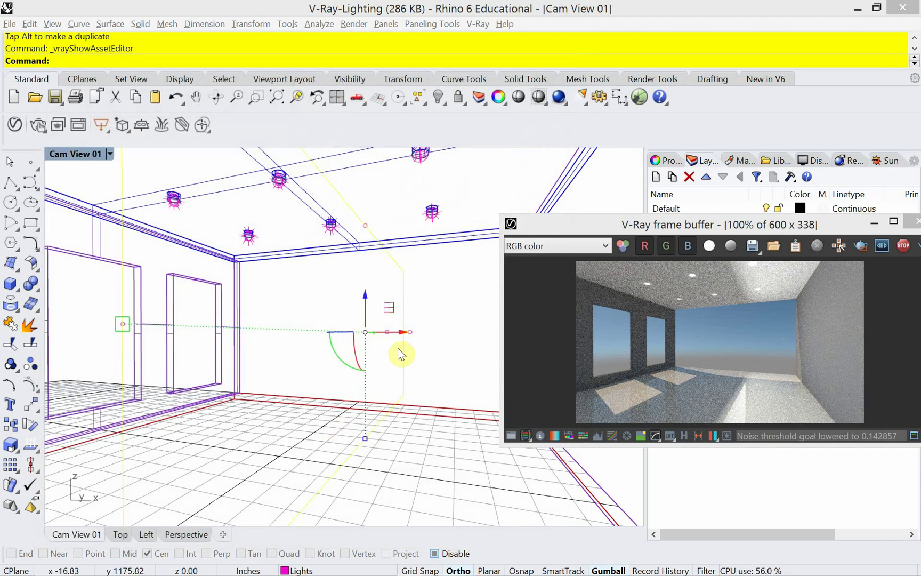
left_click_drag(401, 336, 505, 346)
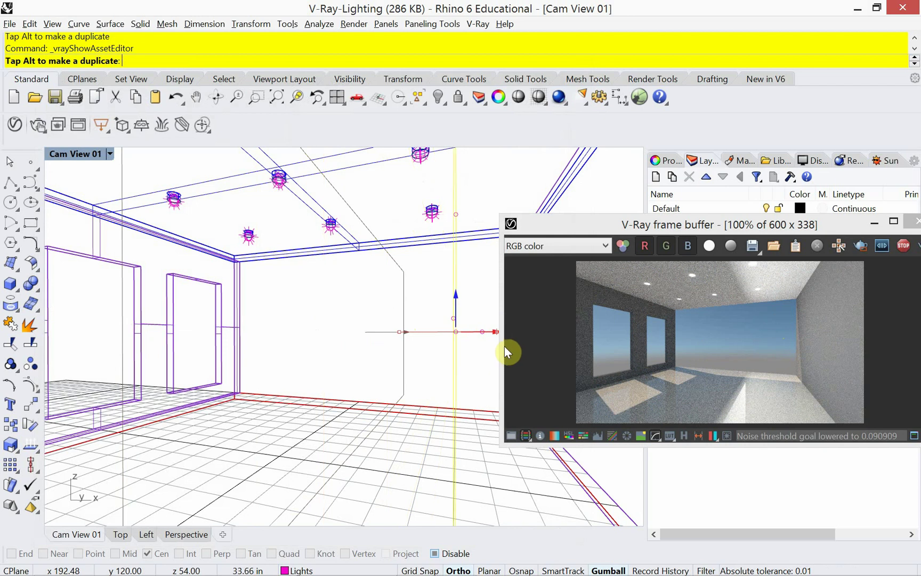
left_click_drag(837, 226, 305, 239)
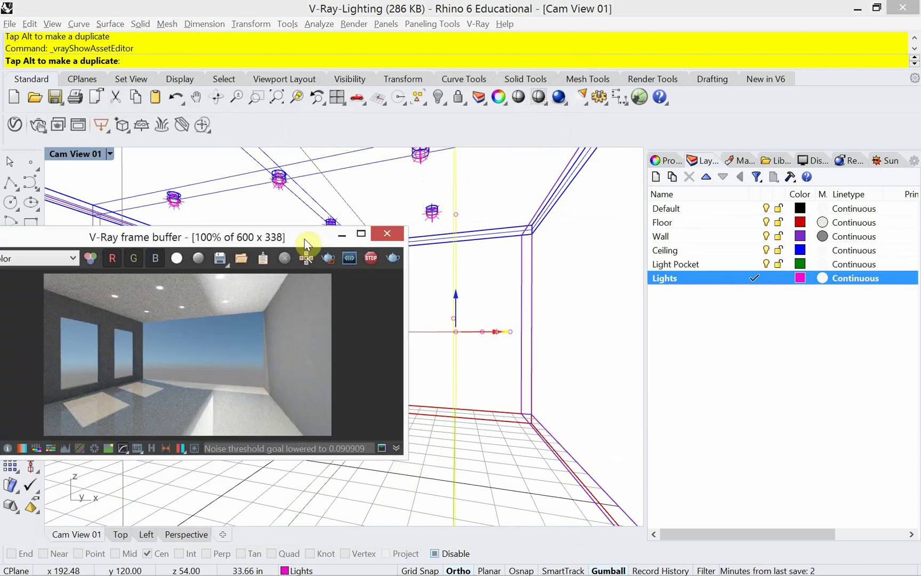
left_click_drag(491, 337, 559, 327)
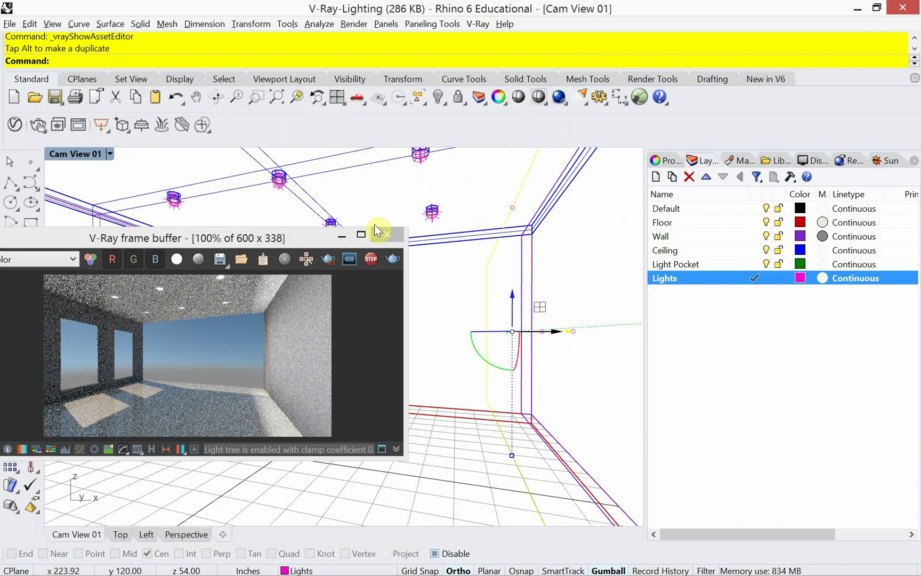
Stop the interactive render and minimize the V-Ray frame buffer.
left_click_drag(298, 241, 446, 192)
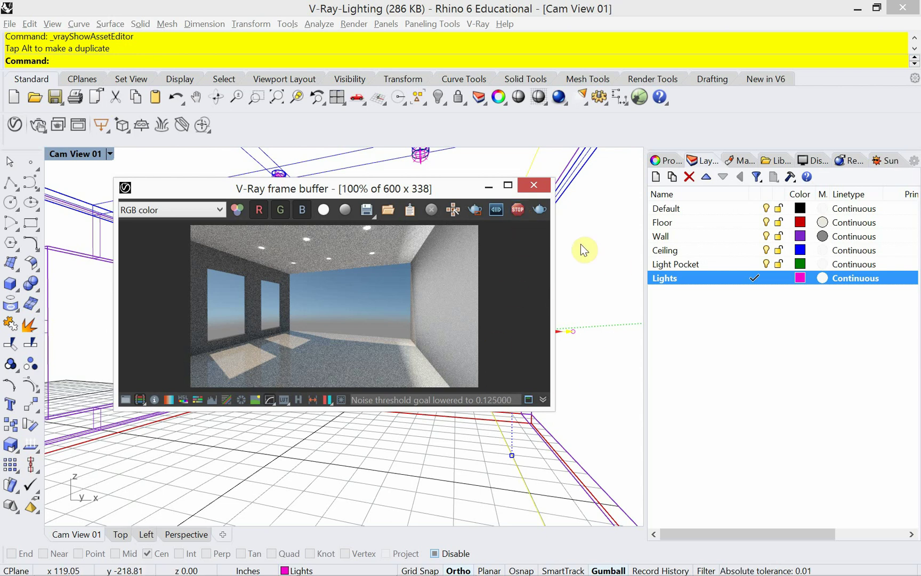
left_click(518, 208)
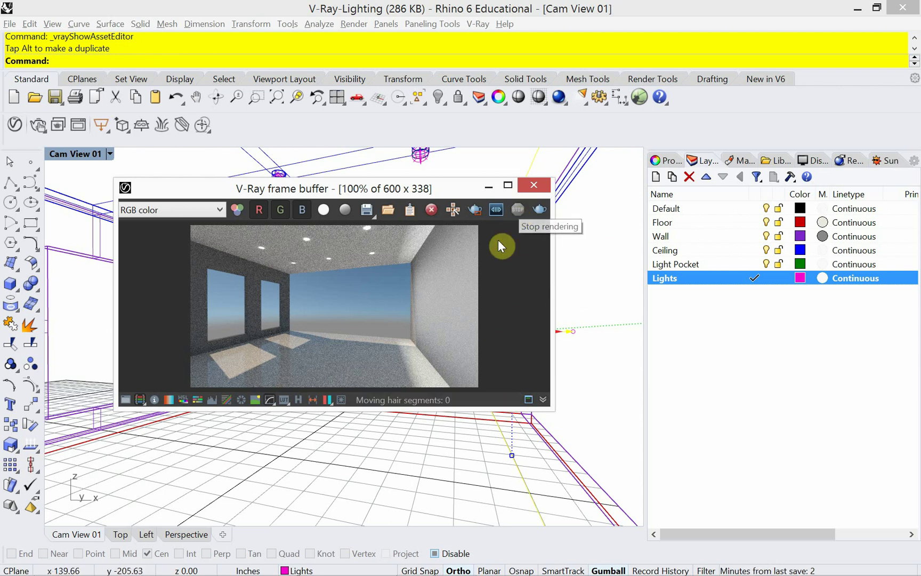
left_click(488, 187)
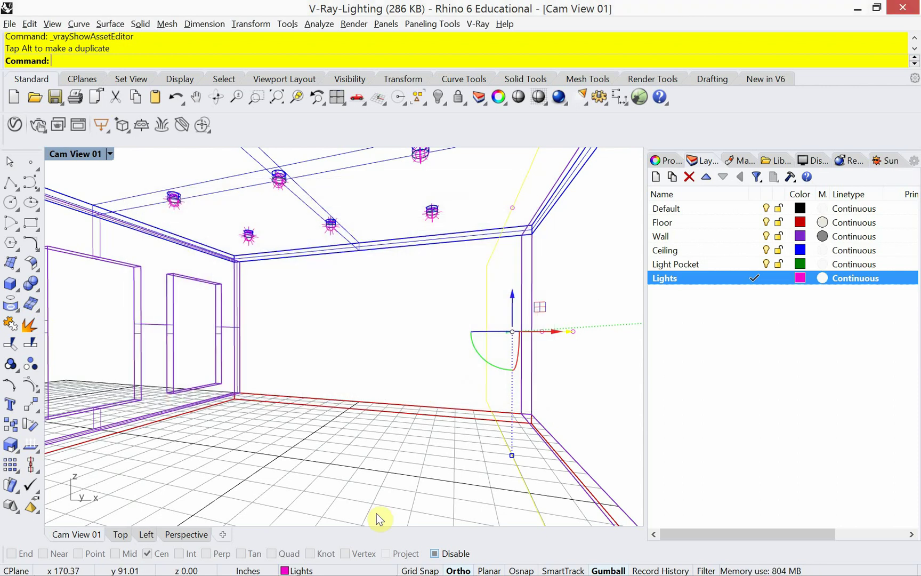
Switch to the Vray-Lighting folder, view the V-Ray-Lighting reference render, and return to Rhino.
key("alt+Tab")
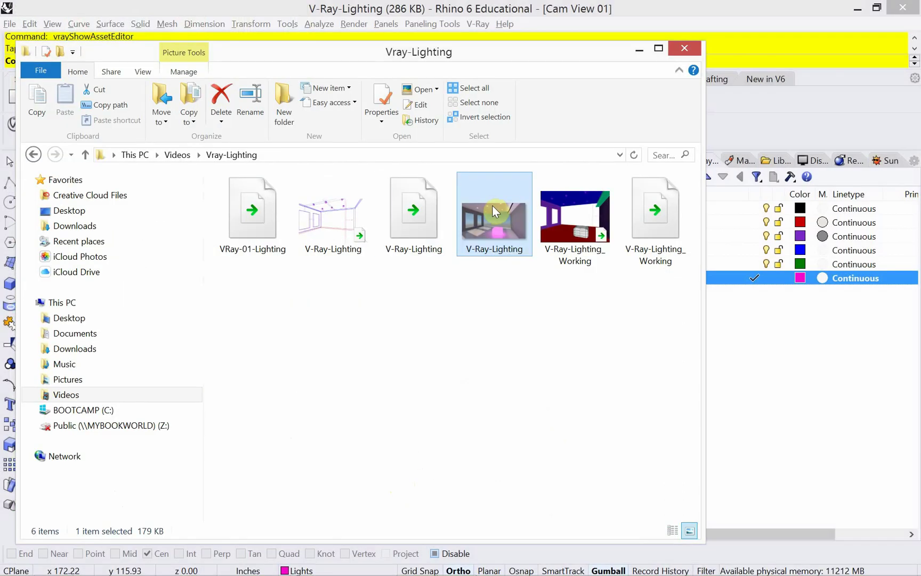
double_click(493, 212)
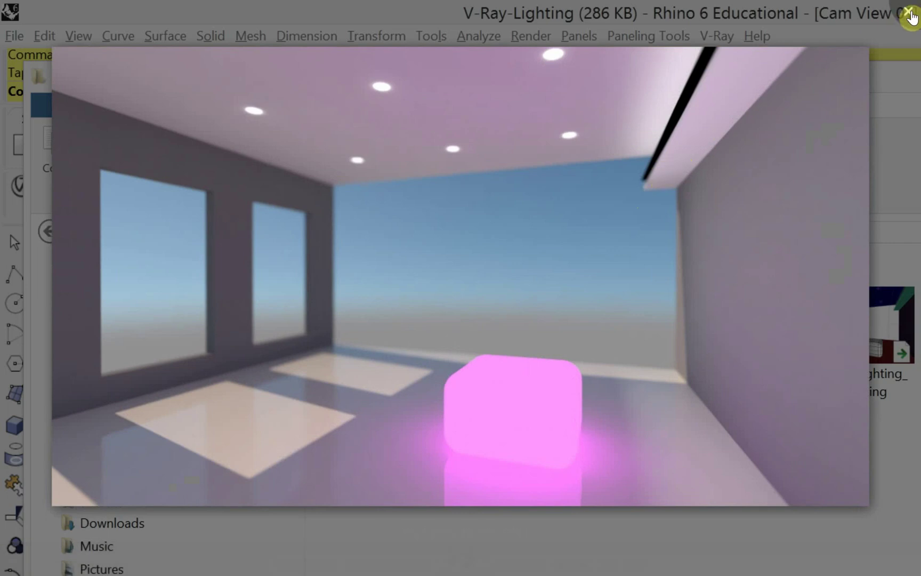
left_click(909, 16)
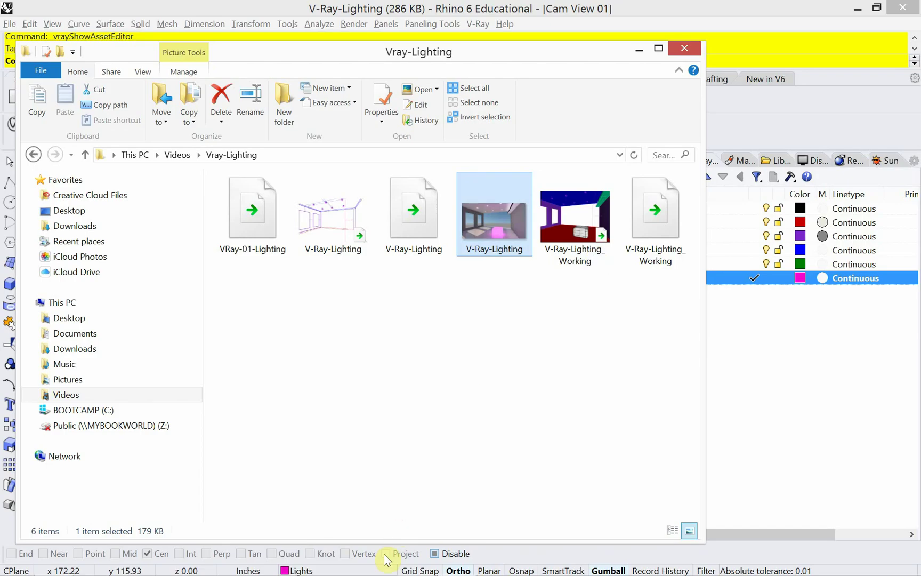
key("alt+Tab")
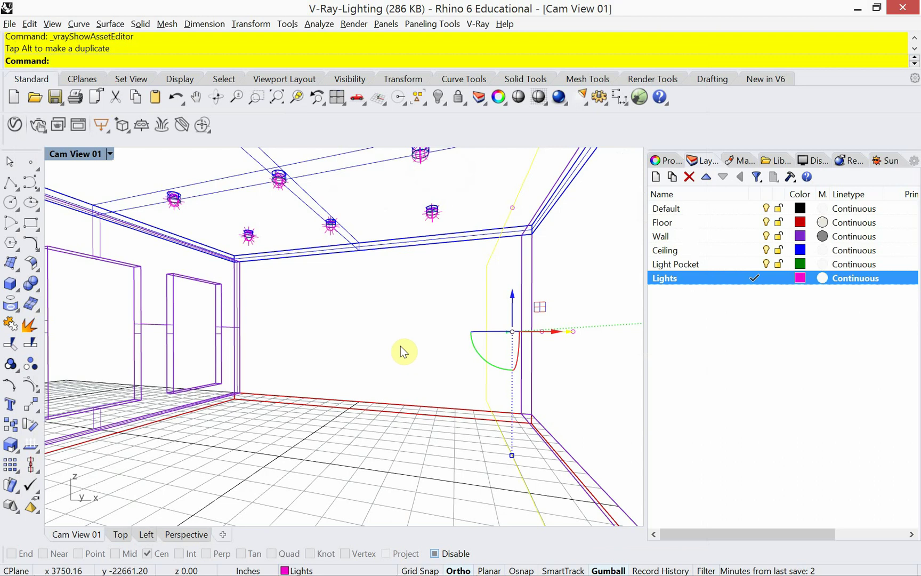
Check the rectangle light in the Left and Top views, then change the Left viewport to the Front view.
left_click(147, 535)
mouse_move(265, 393)
right_mouse_down()
mouse_move(261, 417)
mouse_move(250, 392)
right_mouse_up()
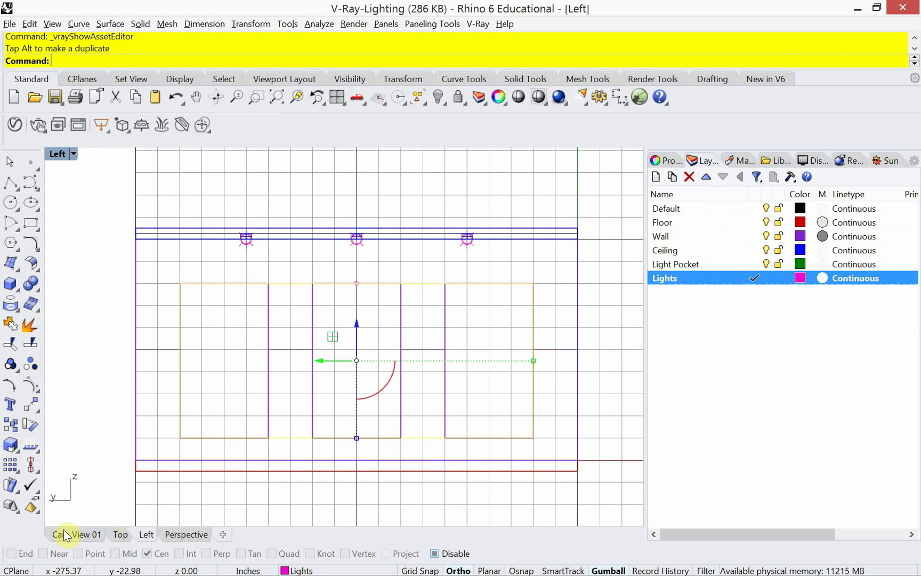
left_click(64, 535)
left_click(121, 535)
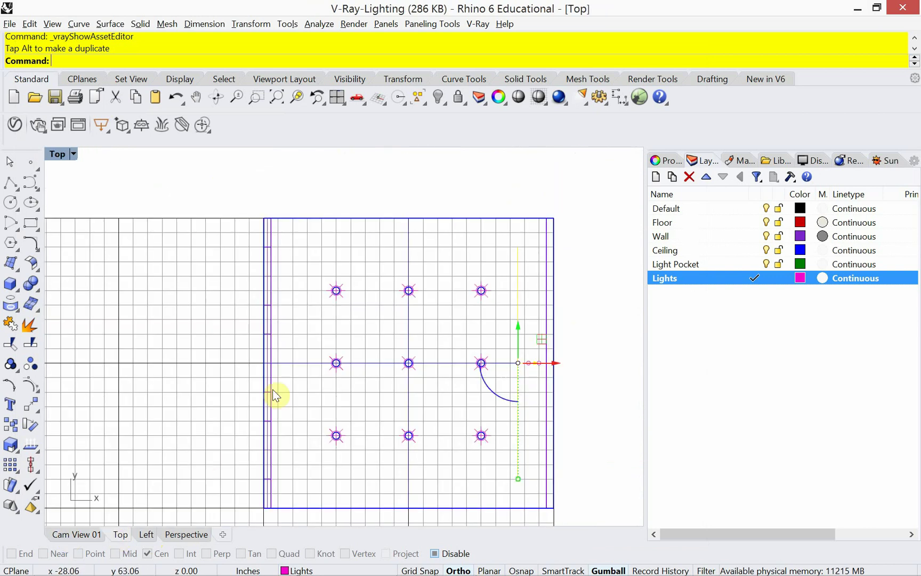
right_click_drag(408, 391, 381, 360)
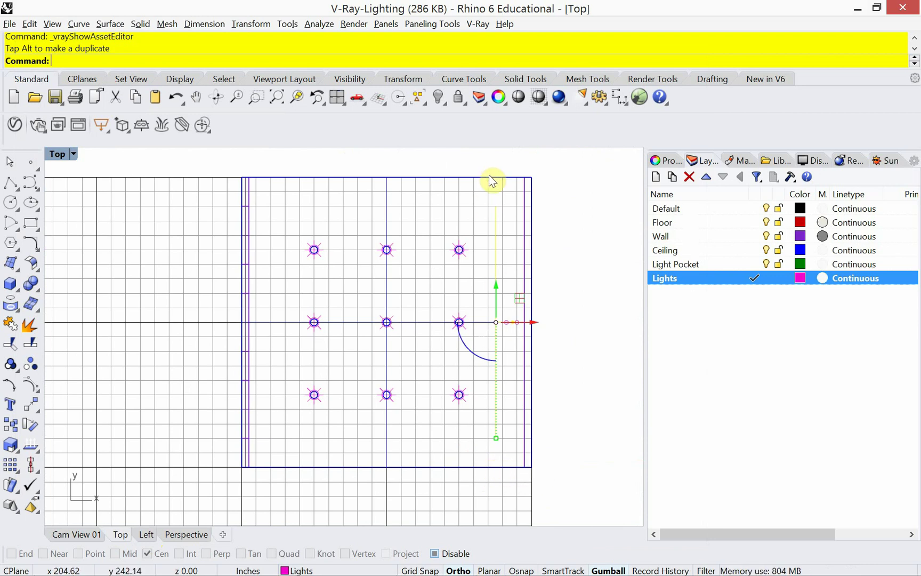
right_click_drag(409, 494, 402, 424)
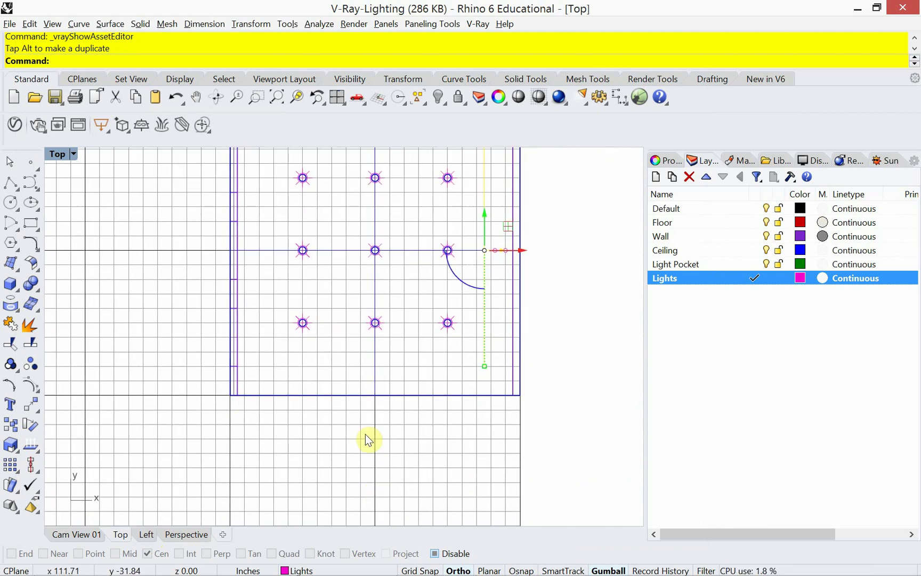
left_click(147, 534)
left_click(74, 153)
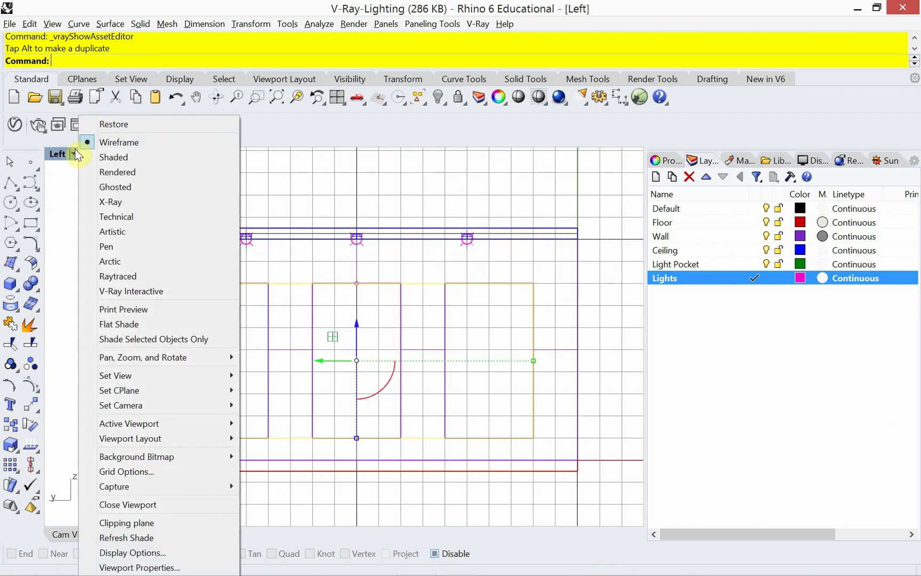
mouse_move(155, 376)
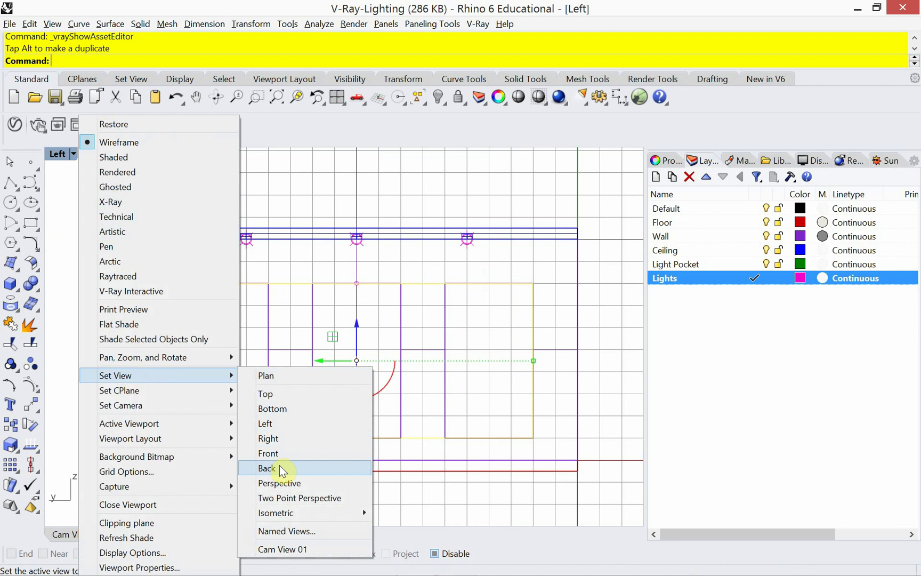
left_click(284, 453)
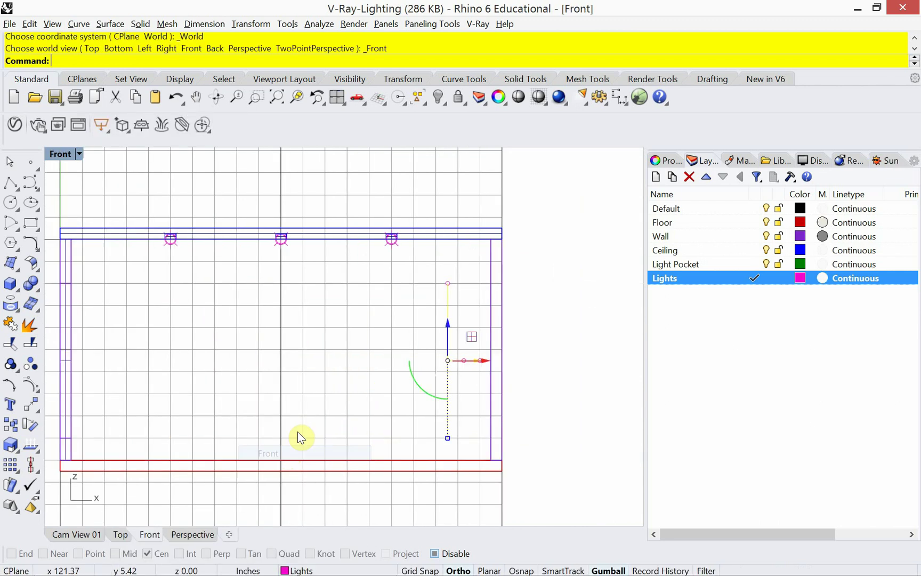
right_click_drag(298, 436, 370, 353)
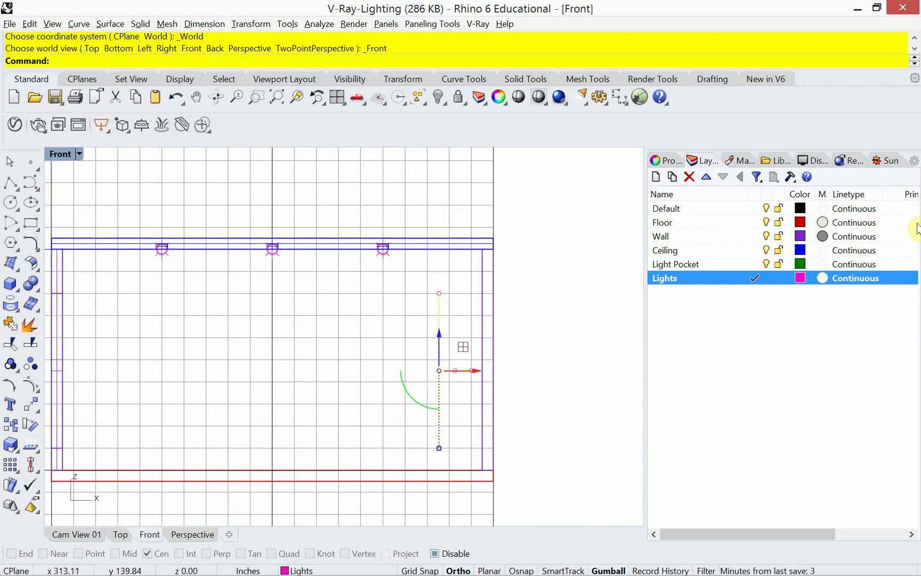
Create a new layer named Soffit and make it the current layer.
right_click(677, 308)
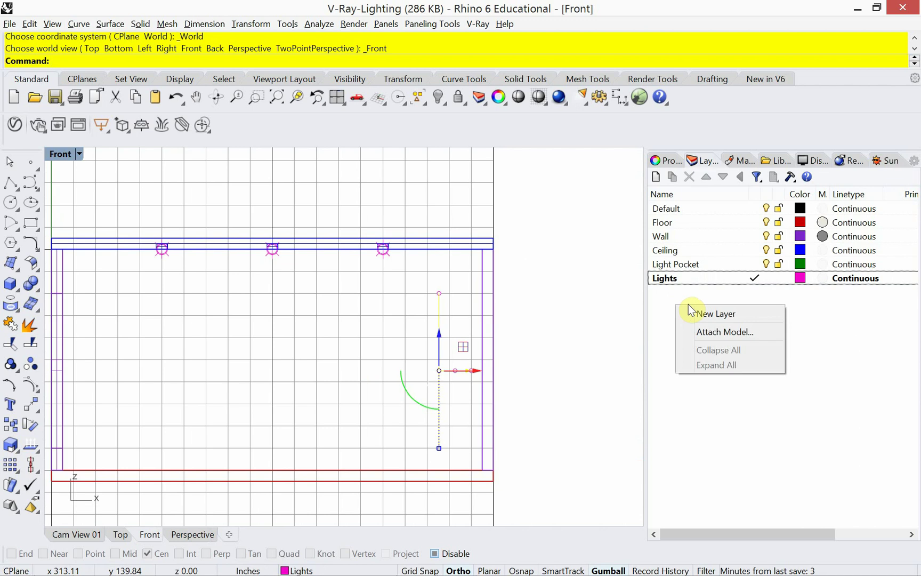
left_click(730, 317)
type("Soffit")
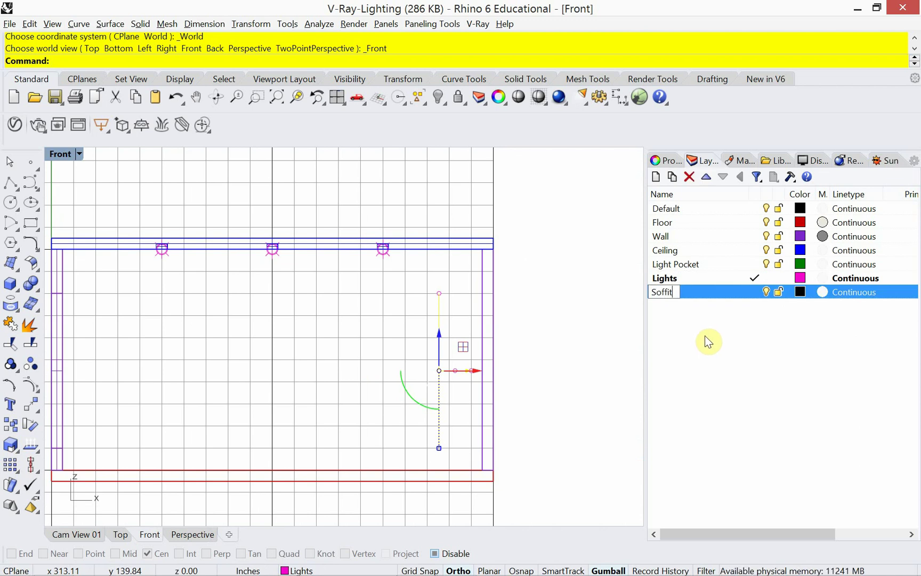
double_click(712, 292)
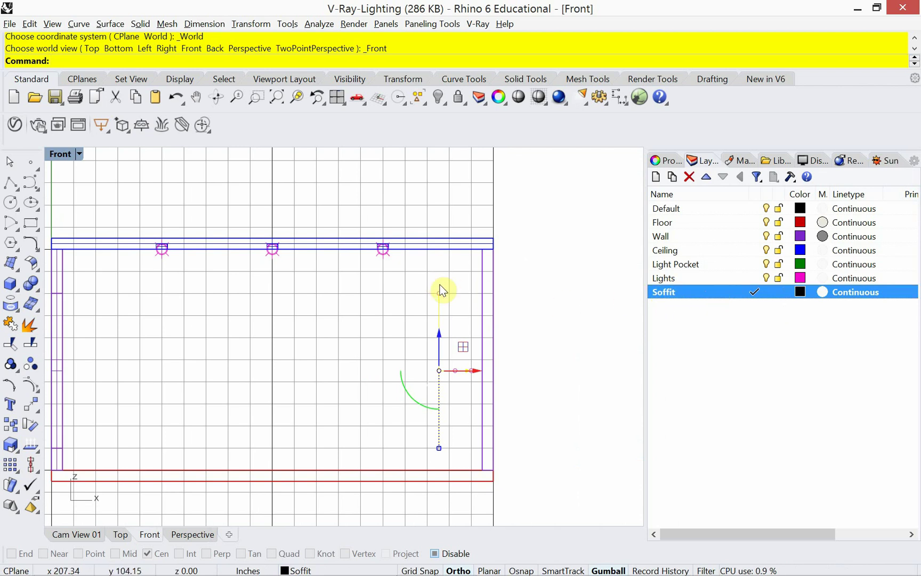
Deselect the light and draw a thin, flat box 20' deep across the upper end of the rectangle light in the Front view.
right_click_drag(433, 283, 447, 288)
scroll(468, 302, "up", 4)
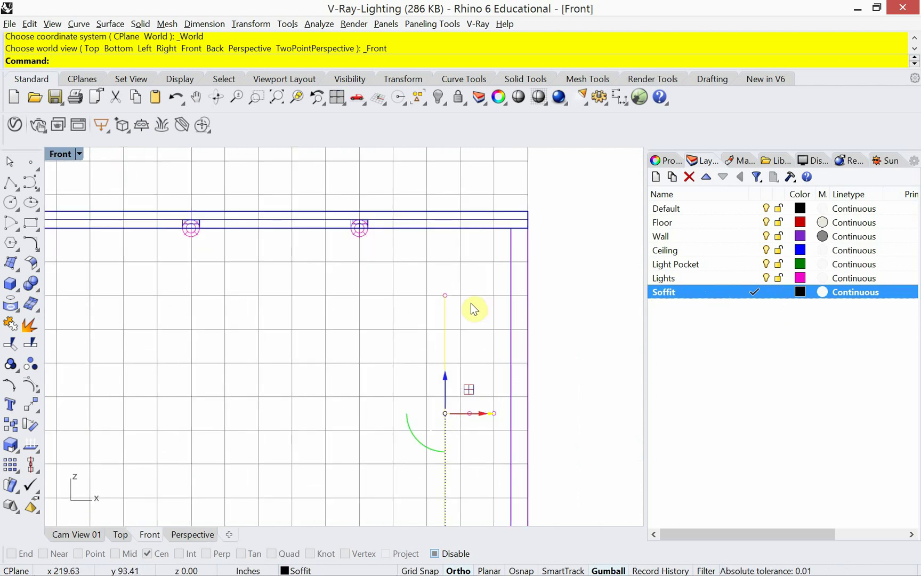
key("Escape")
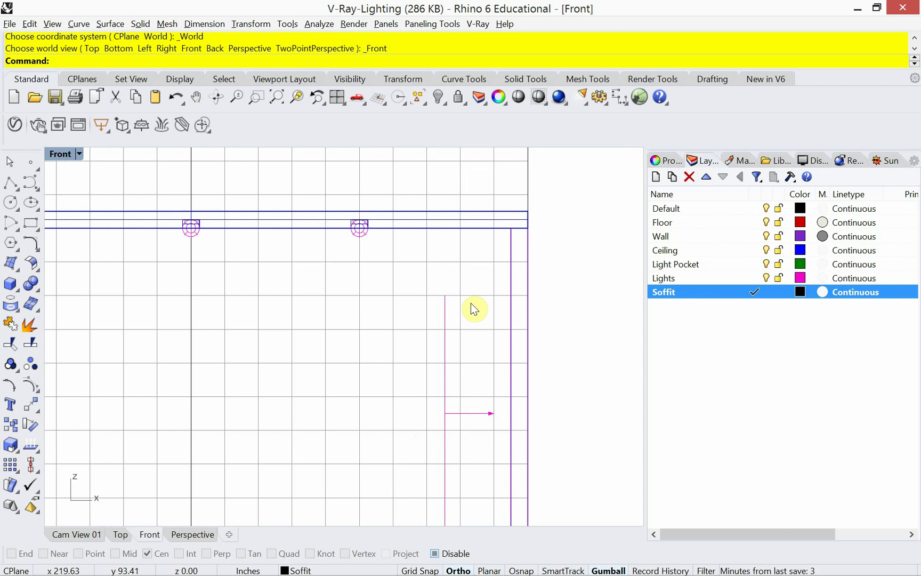
right_click_drag(469, 316, 461, 304)
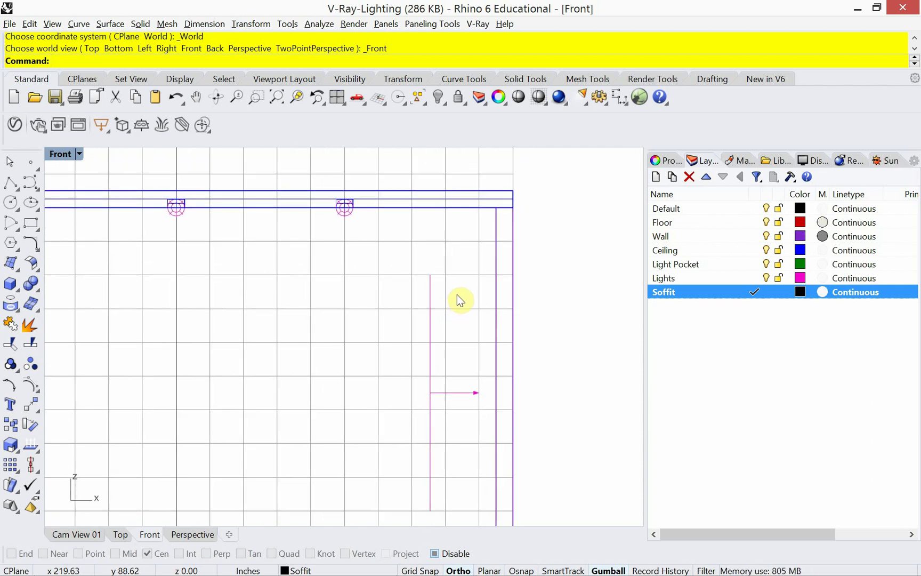
type("box")
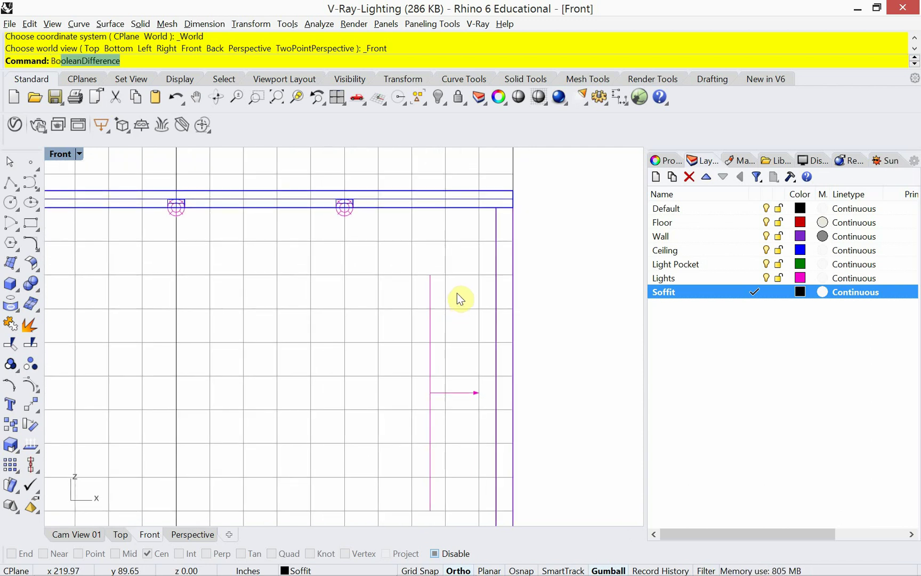
key("Return")
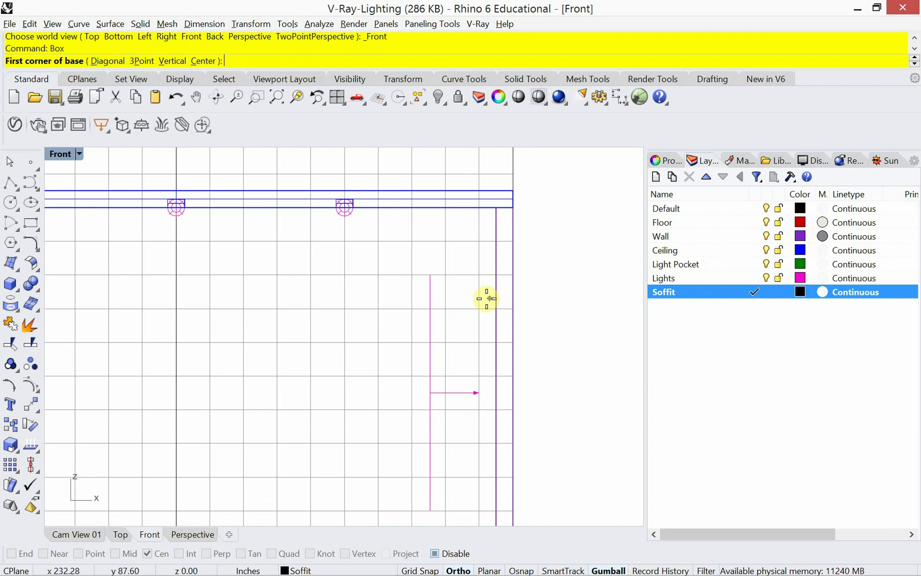
left_click(478, 296)
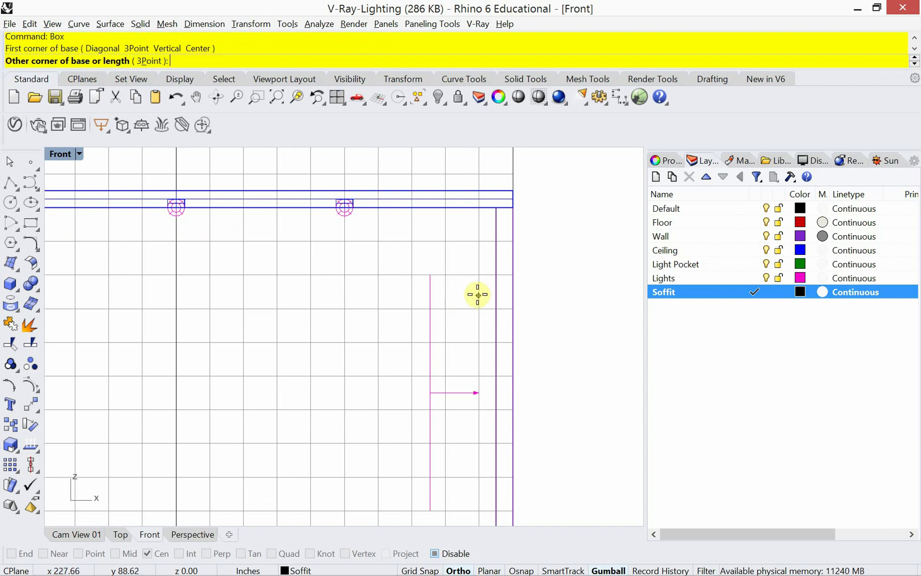
left_click(382, 286)
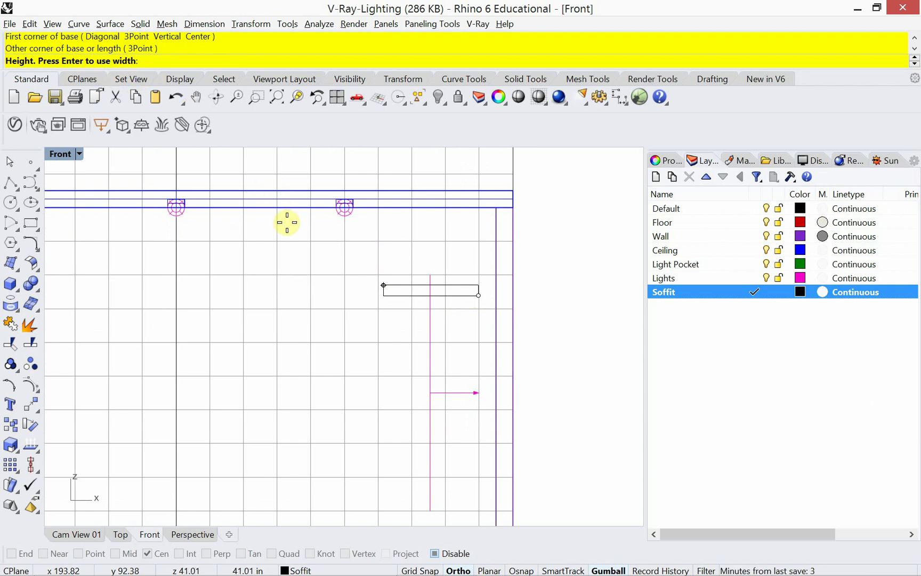
type("20")
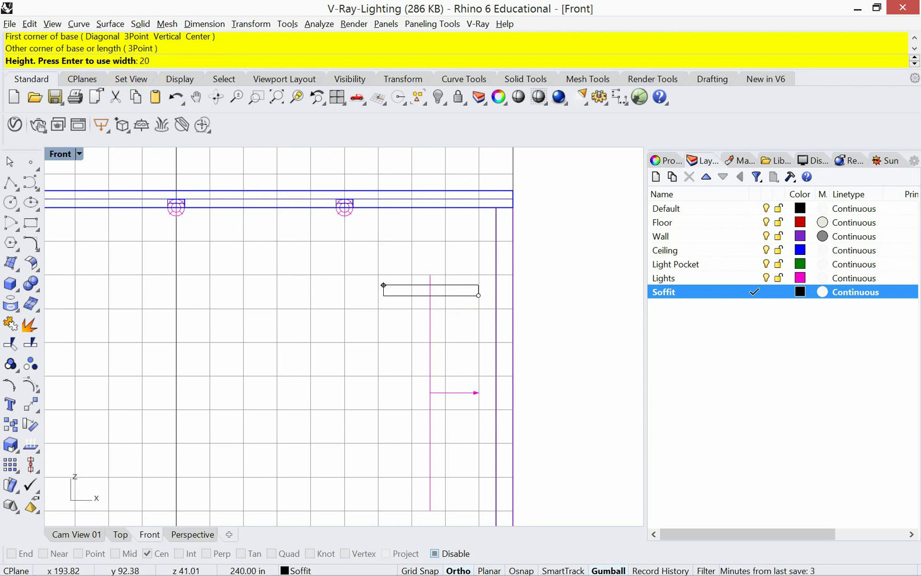
type("'")
key("Return")
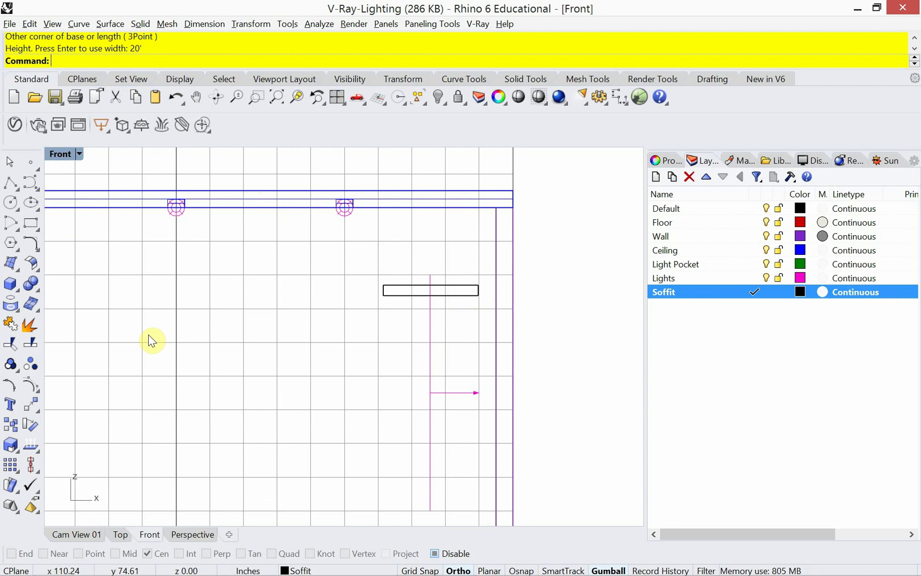
In the Perspective view, enable End snapping and move the soffit box from its lower front corner to the inner upper corner of the wall.
left_click(191, 535)
right_click_drag(348, 405, 363, 379)
scroll(366, 378, "down", 4)
scroll(365, 378, "up", 2)
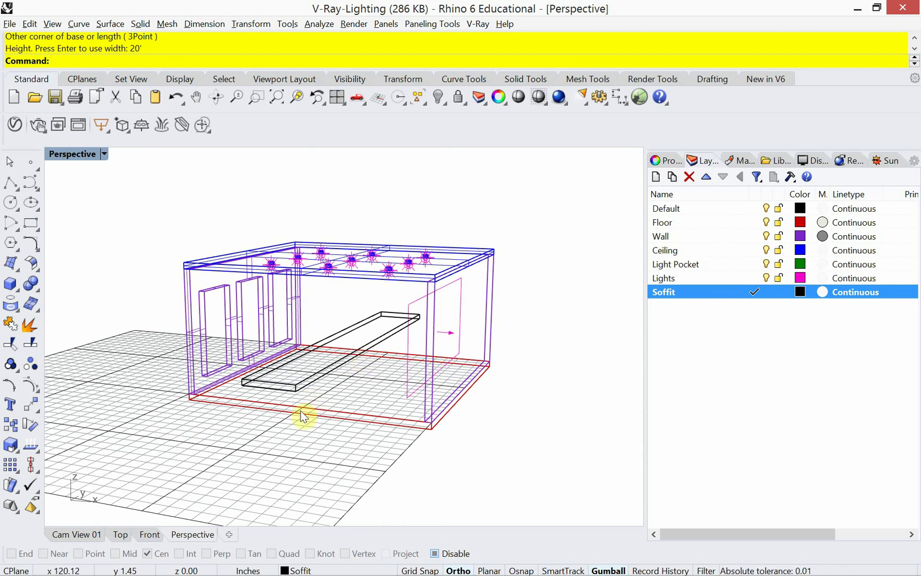
mouse_move(386, 391)
right_mouse_down()
mouse_move(291, 408)
mouse_move(275, 382)
mouse_move(384, 392)
mouse_move(395, 403)
right_mouse_up()
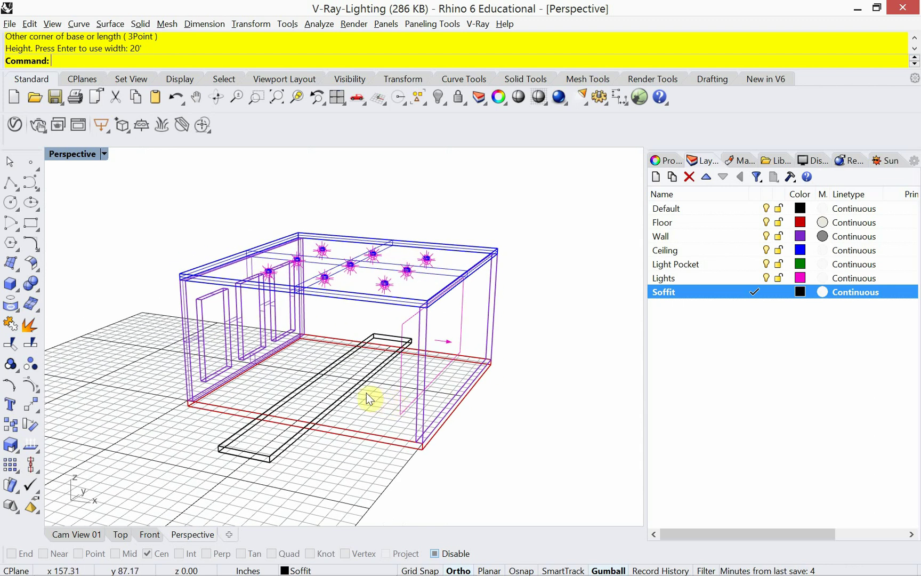
left_click(343, 402)
type("Mo")
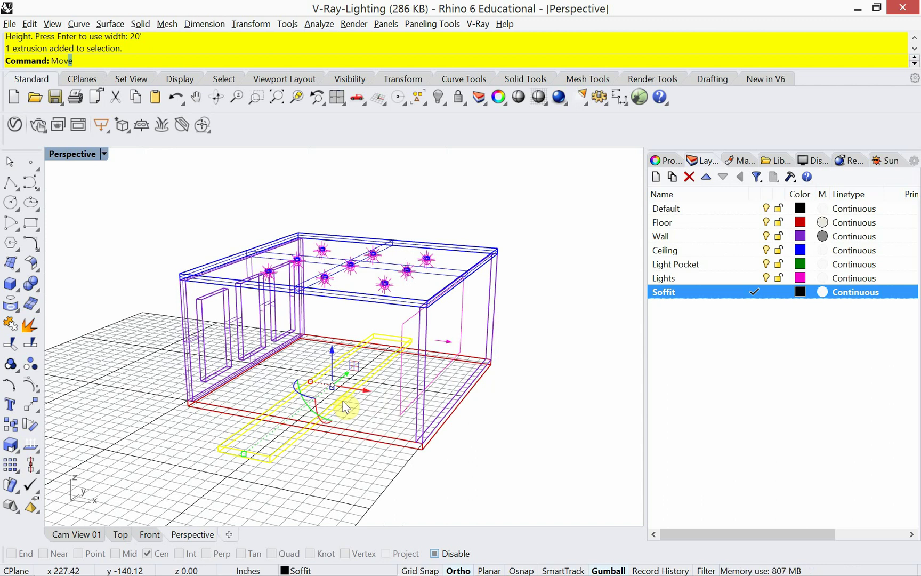
type("v")
key("Return")
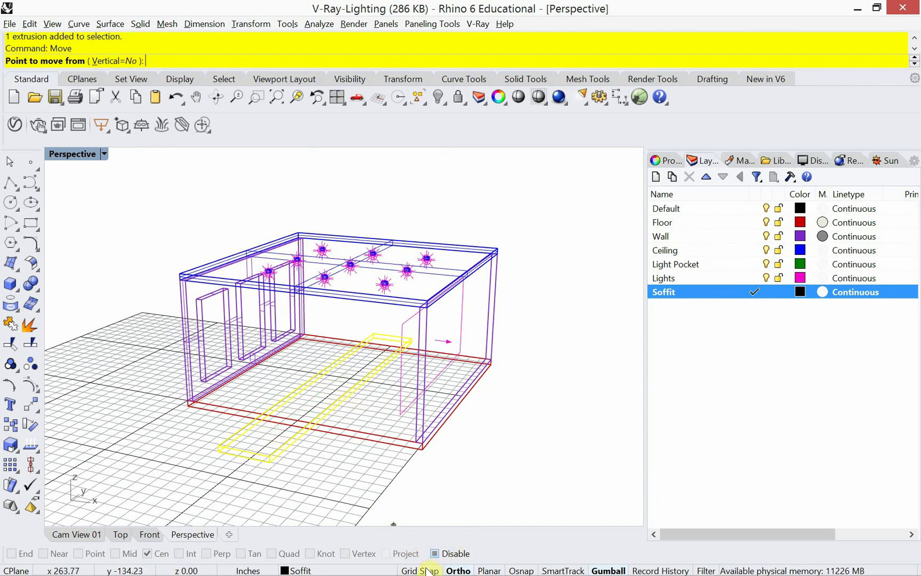
left_click(521, 571)
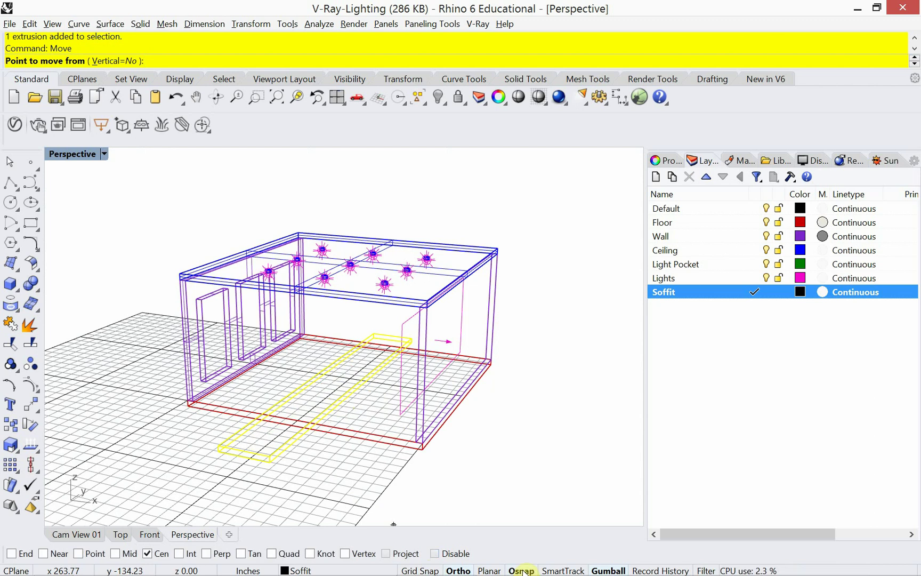
left_click(12, 554)
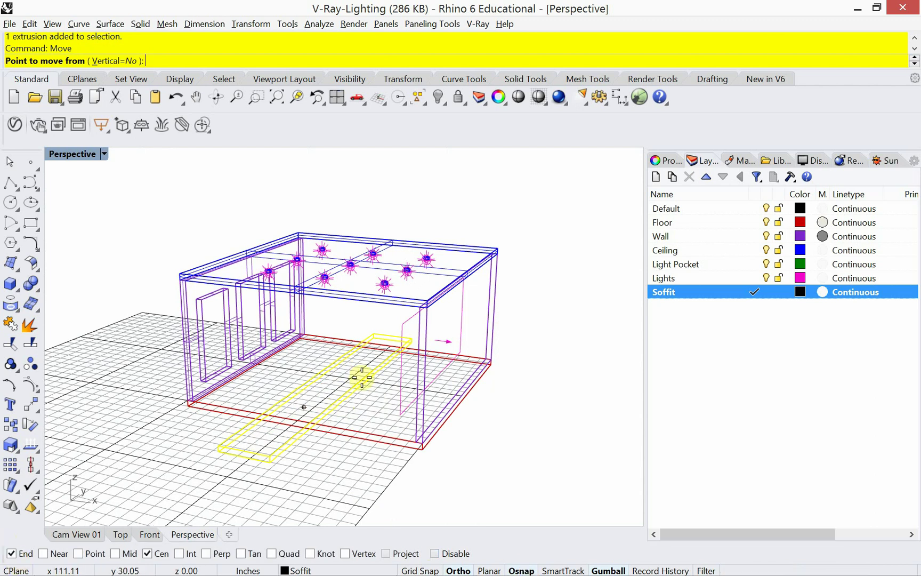
left_click(277, 467)
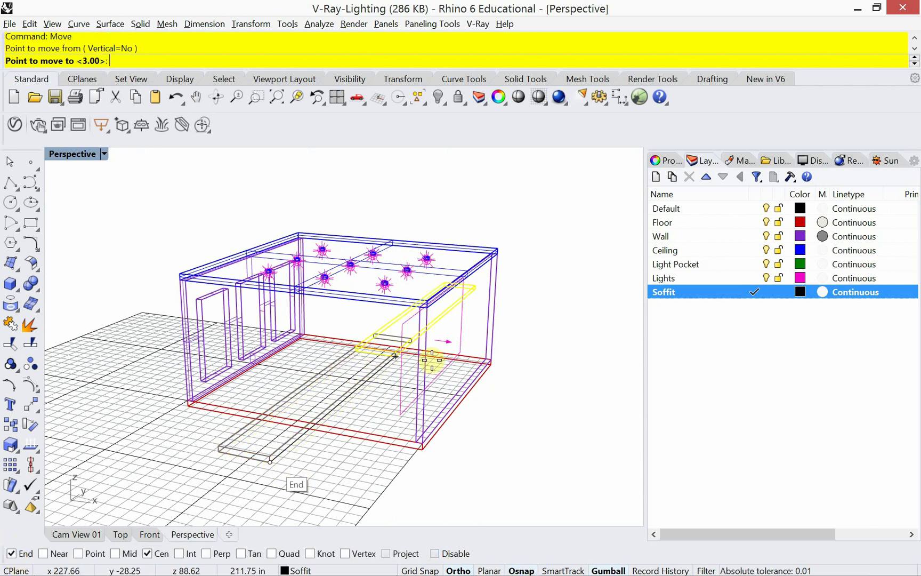
left_click(420, 312)
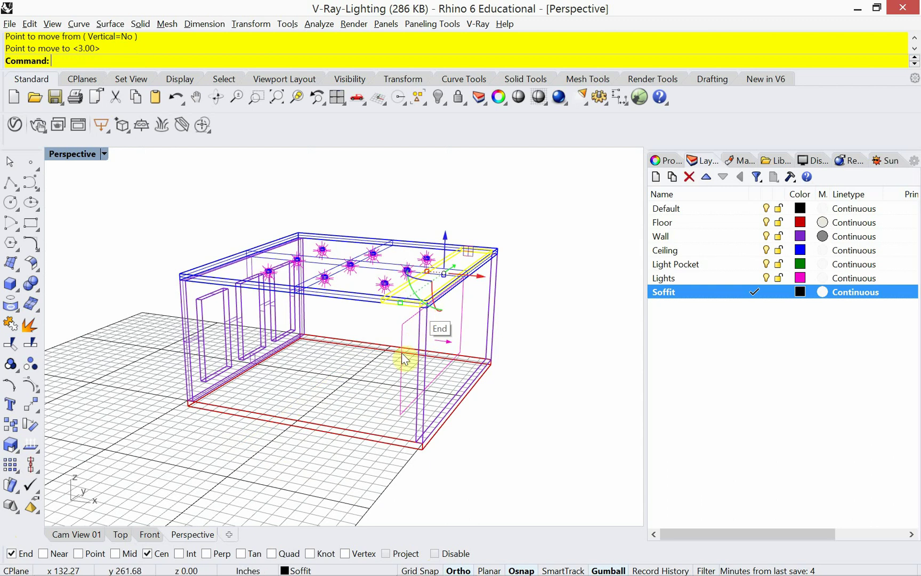
Check the soffit in the Front view, and move it down in Perspective by its own thickness, using End snaps on its front corner.
left_click(149, 534)
scroll(482, 207, "up", 3)
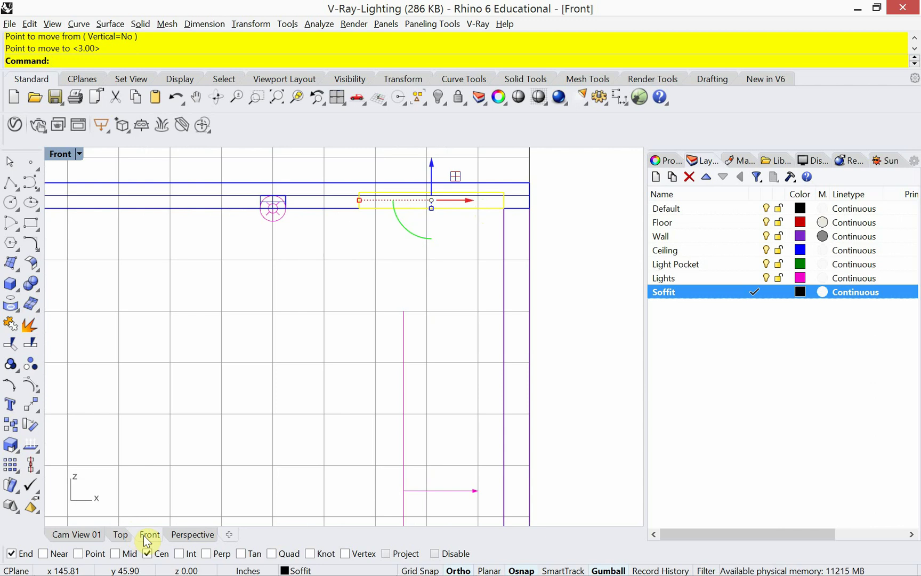
left_click(193, 534)
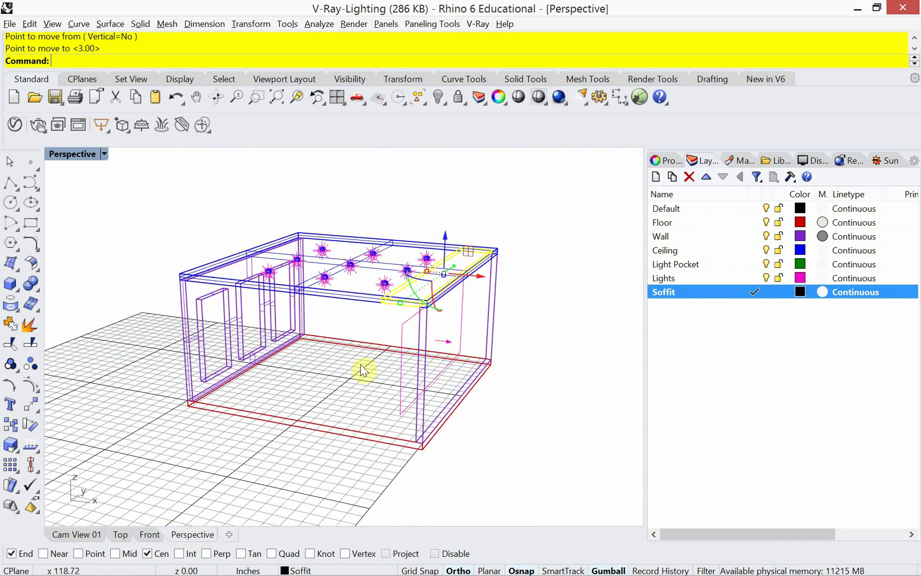
scroll(405, 315, "up", 3)
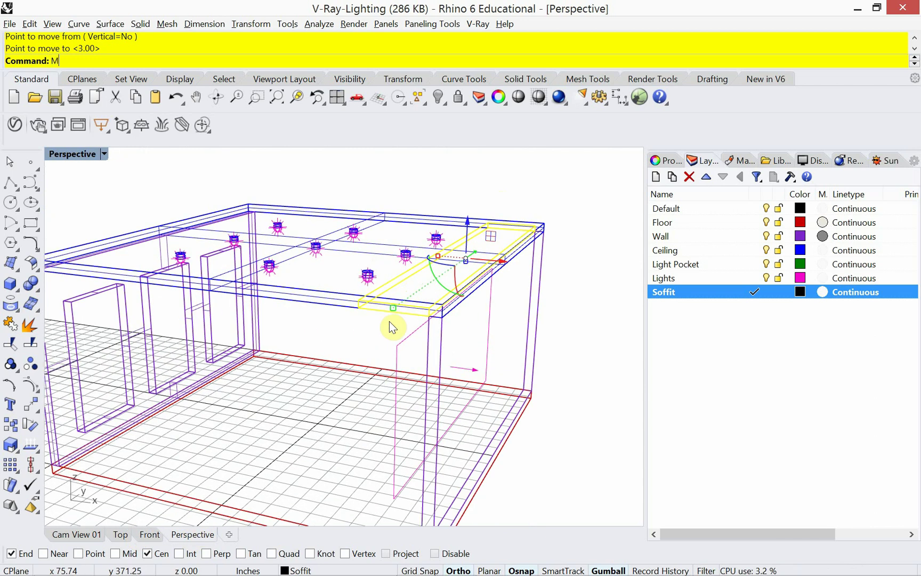
type("ove")
key("Return")
scroll(424, 320, "up", 3)
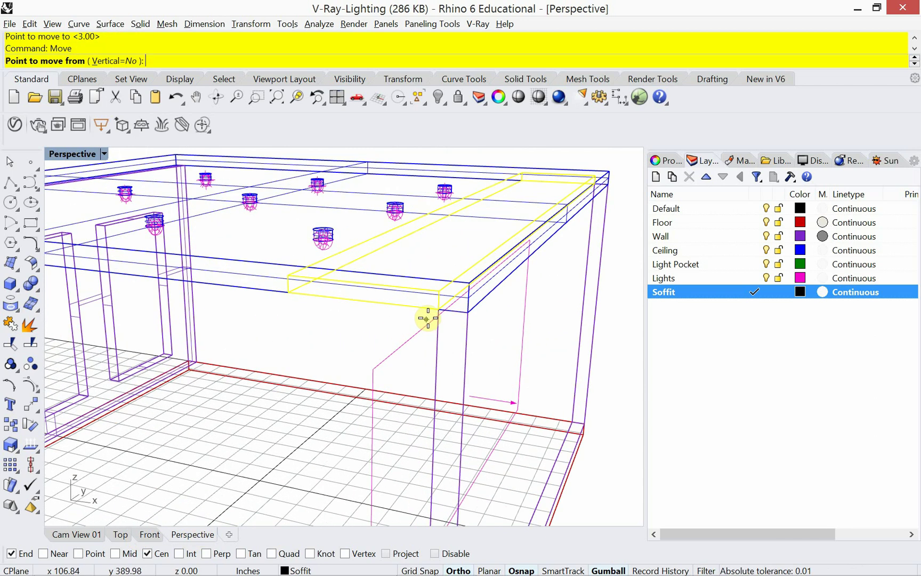
left_click(439, 306)
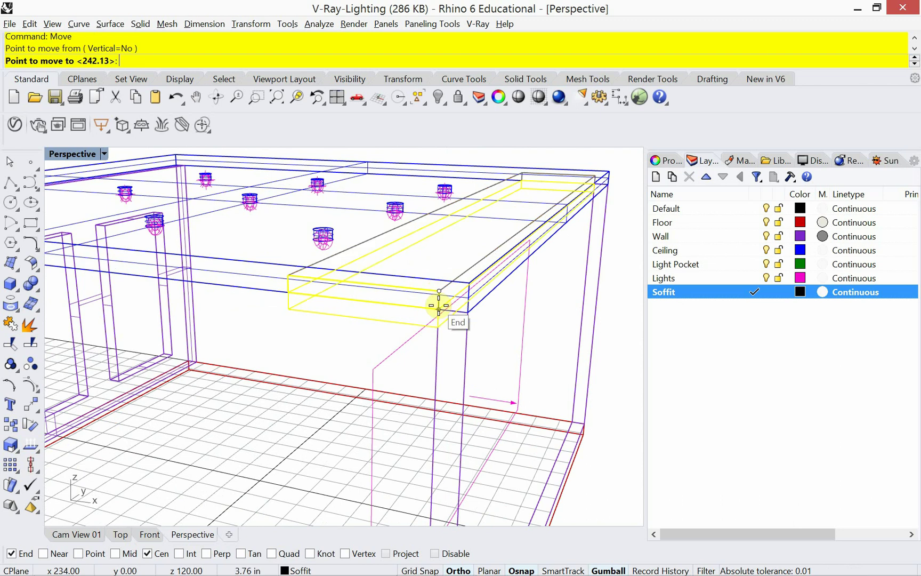
left_click(439, 306)
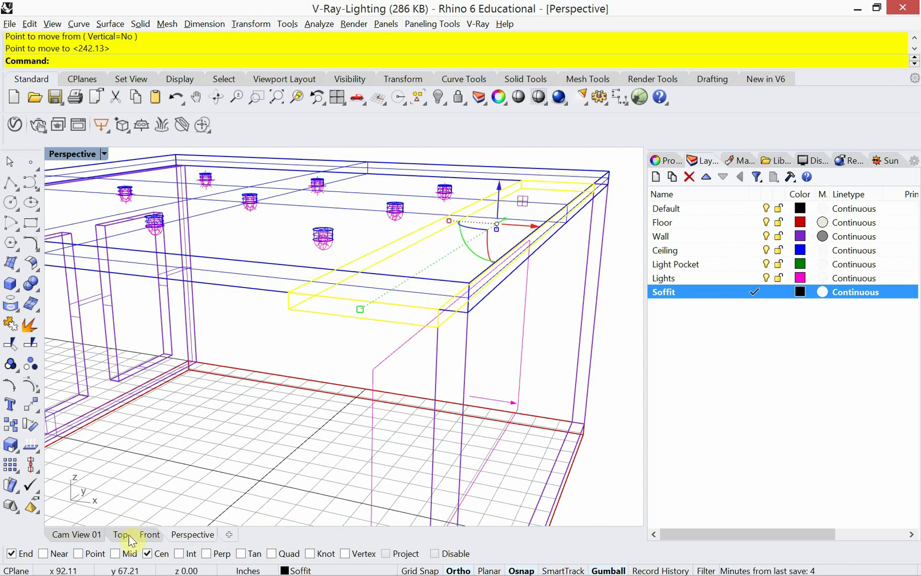
In the Front view, lower the soffit straight down from the ceiling to just above the rectangle light, and deselect it.
left_click(149, 535)
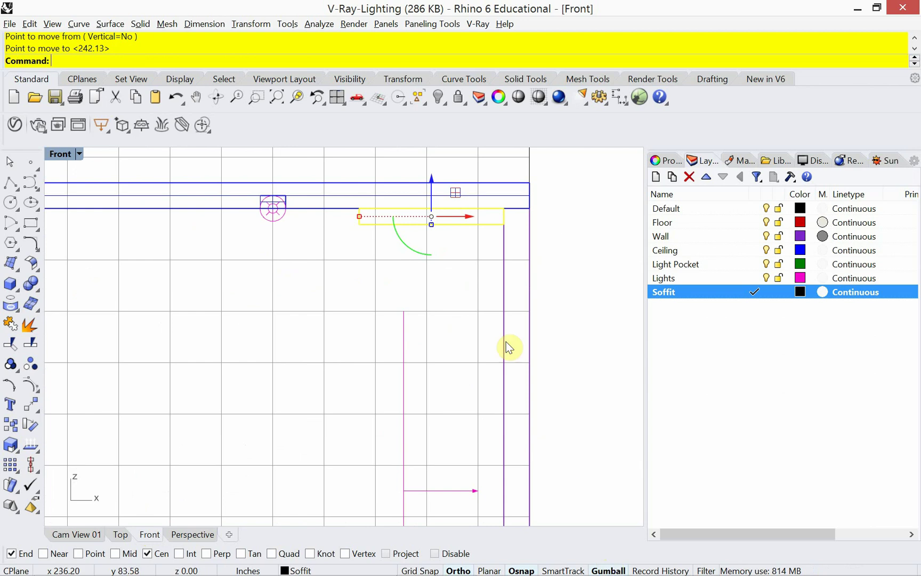
left_click_drag(433, 193, 428, 273)
key("Escape")
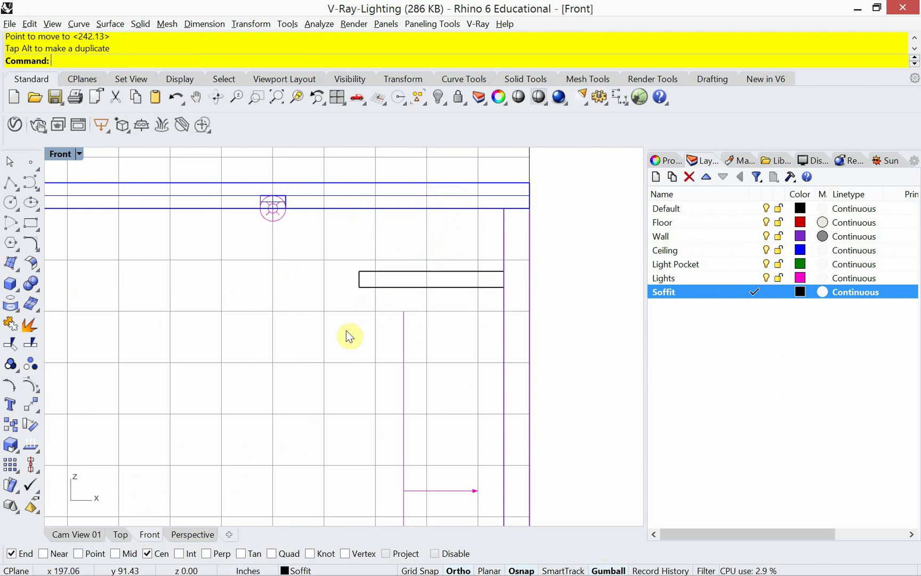
Turn on the soffit's solid points and pull its free end toward the wall, roughly in line with the rectangle light.
left_click(365, 272)
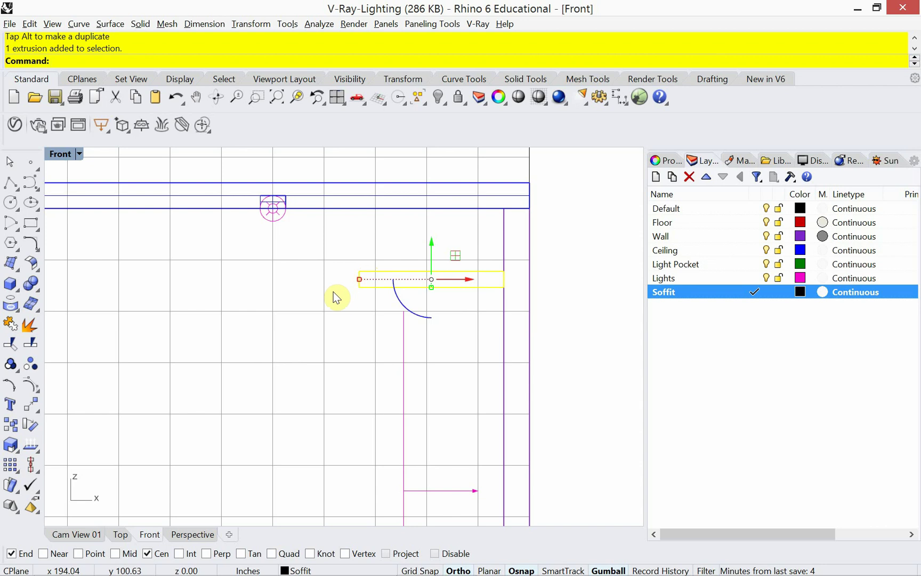
type("SolidPtOn")
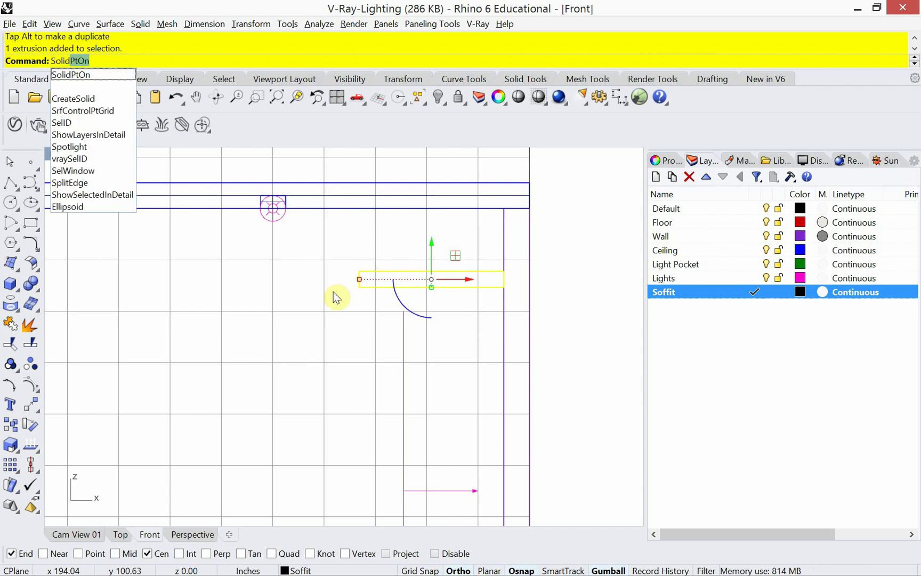
key("Return")
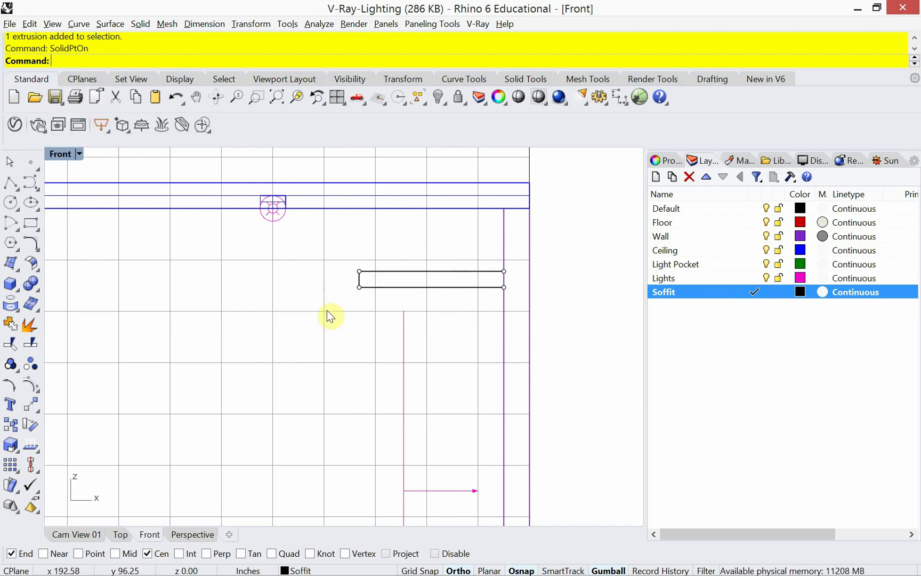
left_click_drag(327, 310, 389, 235)
left_click_drag(393, 279, 437, 286)
Lower the soffit's upper edit points to make the slab thinner, and leave point editing.
left_click_drag(361, 243, 518, 288)
left_click_drag(460, 243, 460, 249)
left_click(315, 283)
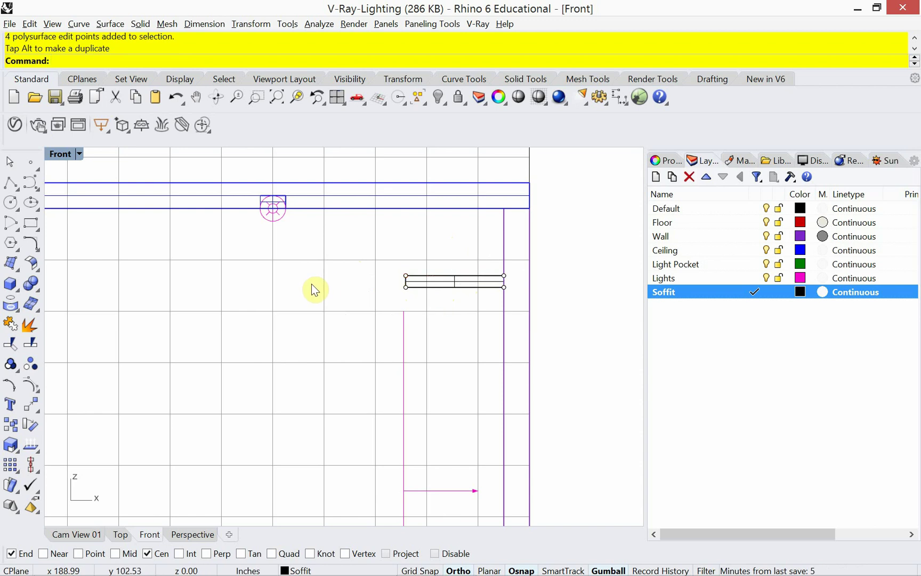
key("Escape")
Start an interactive V-Ray render of Cam View 01 and move the frame buffer aside to uncover the model.
left_click(74, 535)
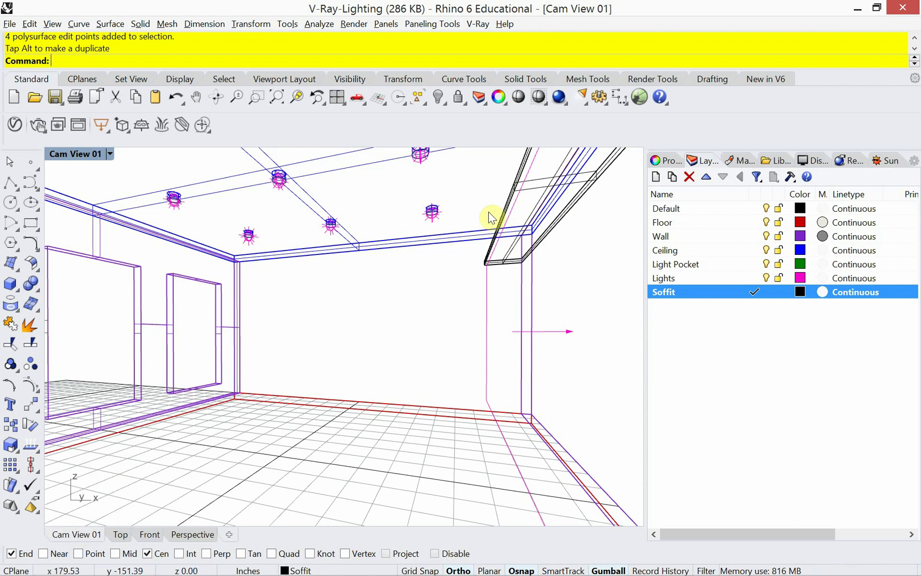
left_click(39, 128)
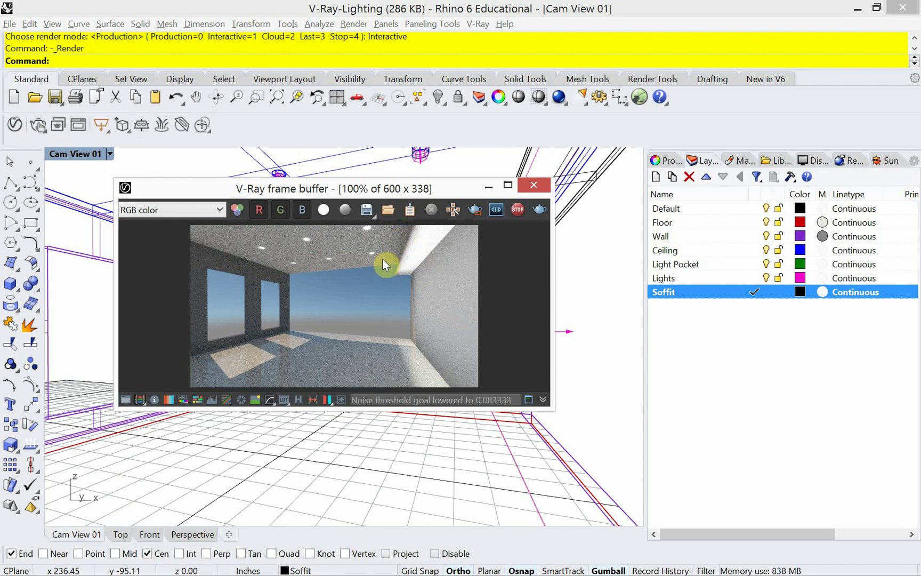
left_click_drag(333, 191, 692, 205)
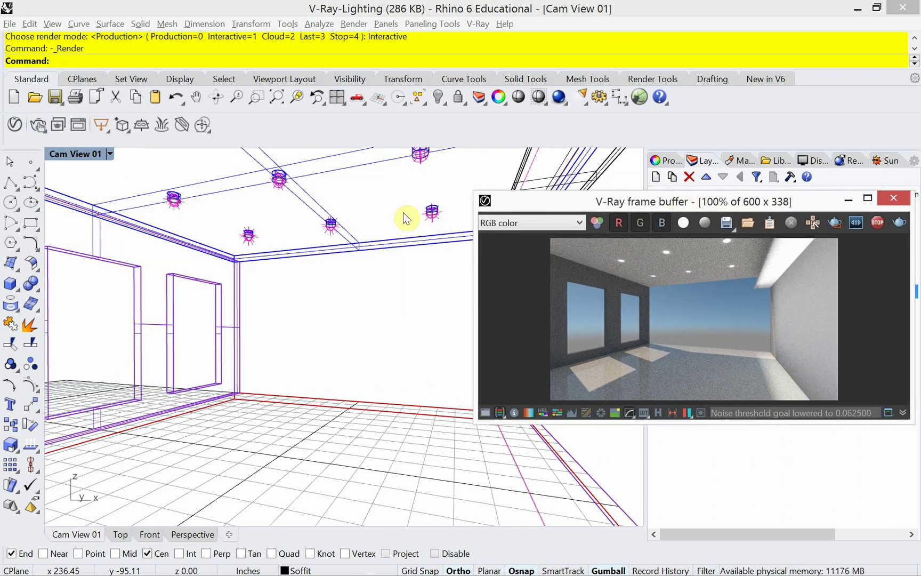
Open the V-Ray Asset Editor and switch the Rectangle Light off, toggling it to compare its effect in the render.
left_click(14, 128)
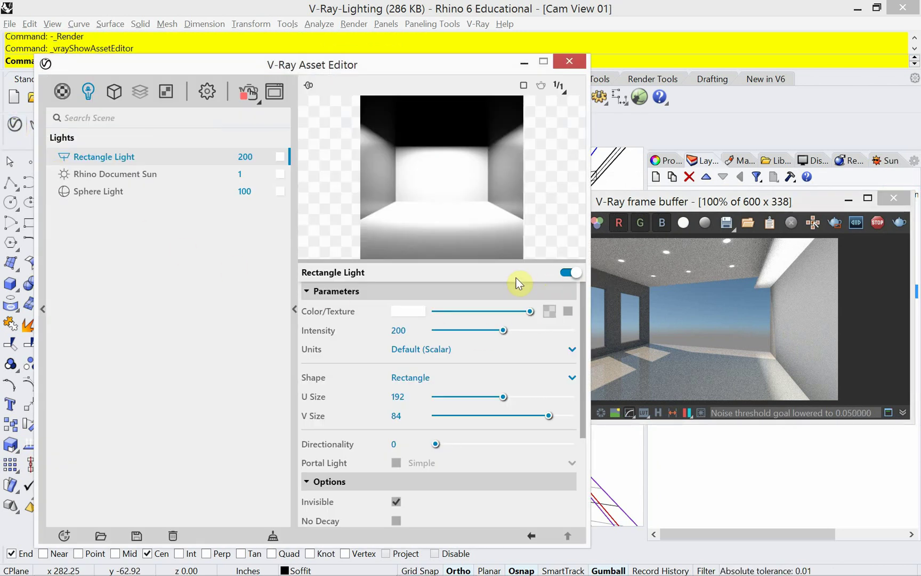
left_click(295, 309)
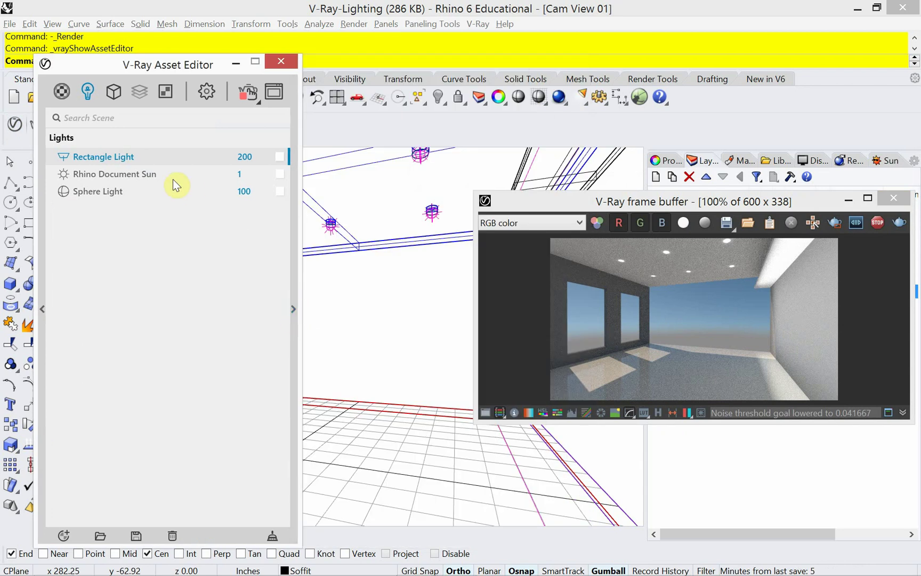
left_click(294, 311)
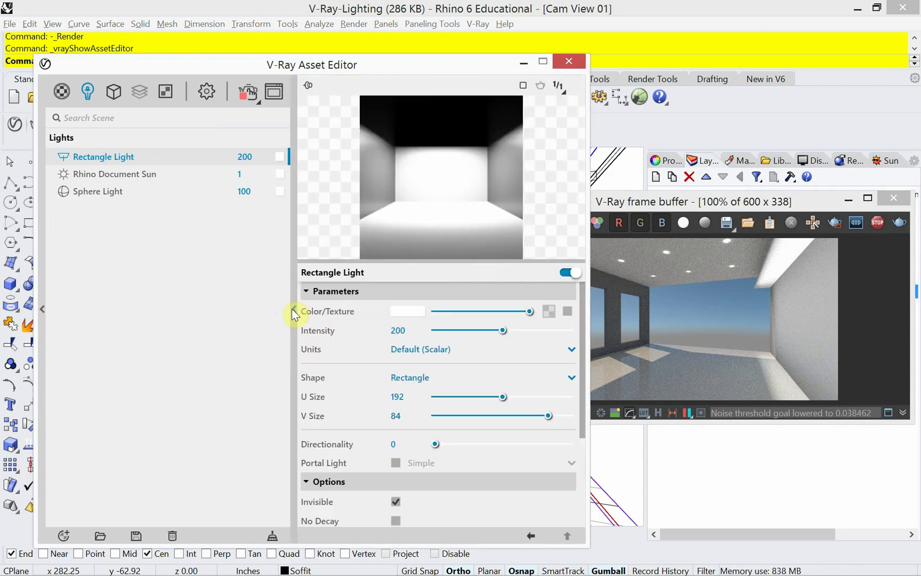
left_click(571, 273)
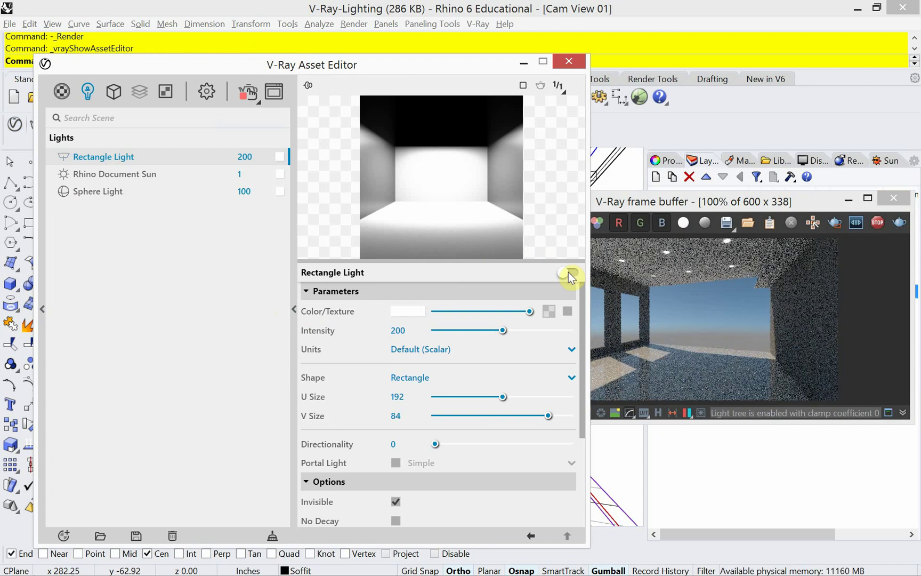
left_click(570, 273)
left_click(569, 273)
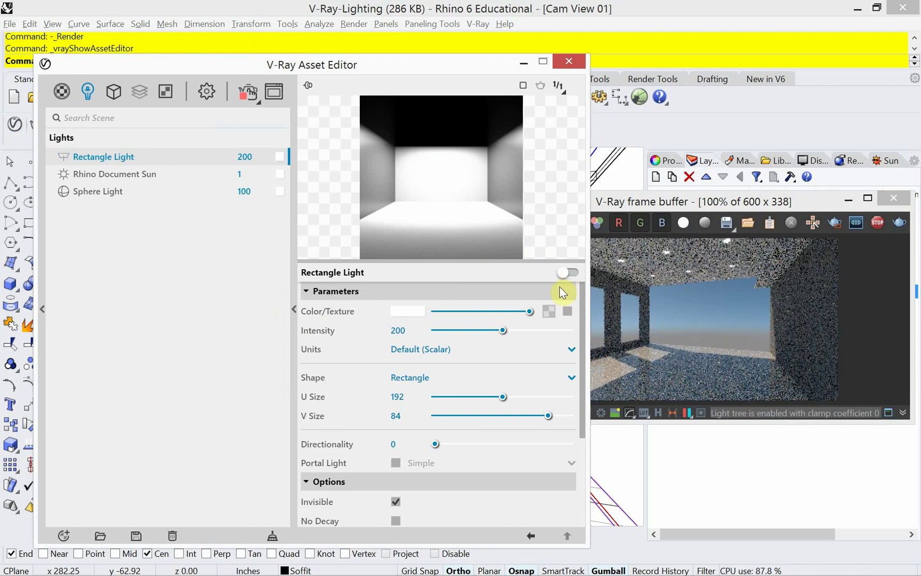
Close the Asset Editor, stop the interactive render, close the frame buffer, and minimize the Vray-Lighting folder window.
left_click(574, 64)
left_click(877, 223)
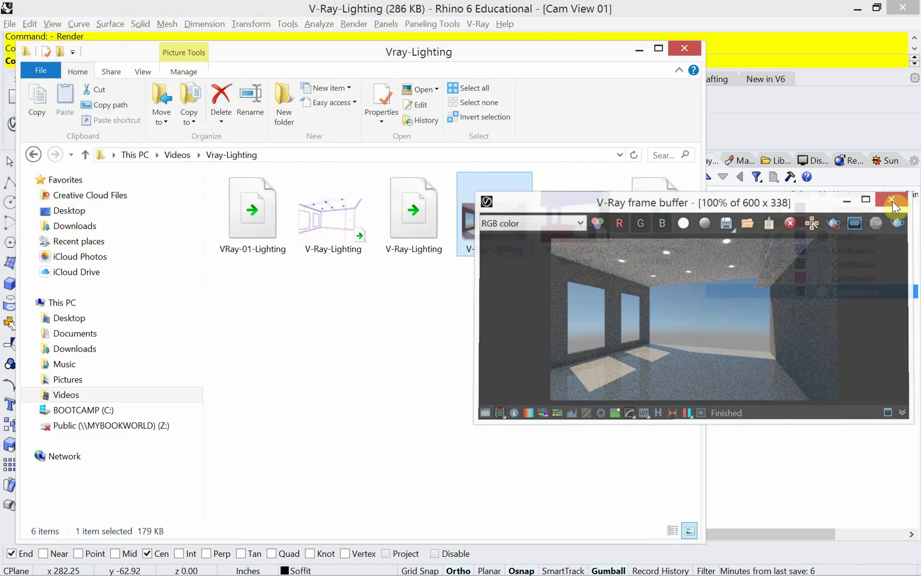
left_click(894, 199)
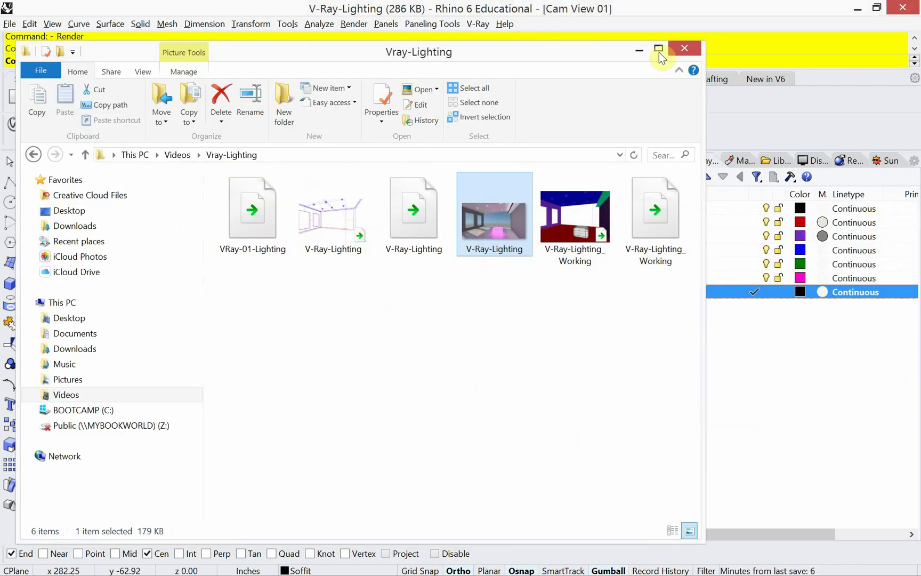
left_click(640, 48)
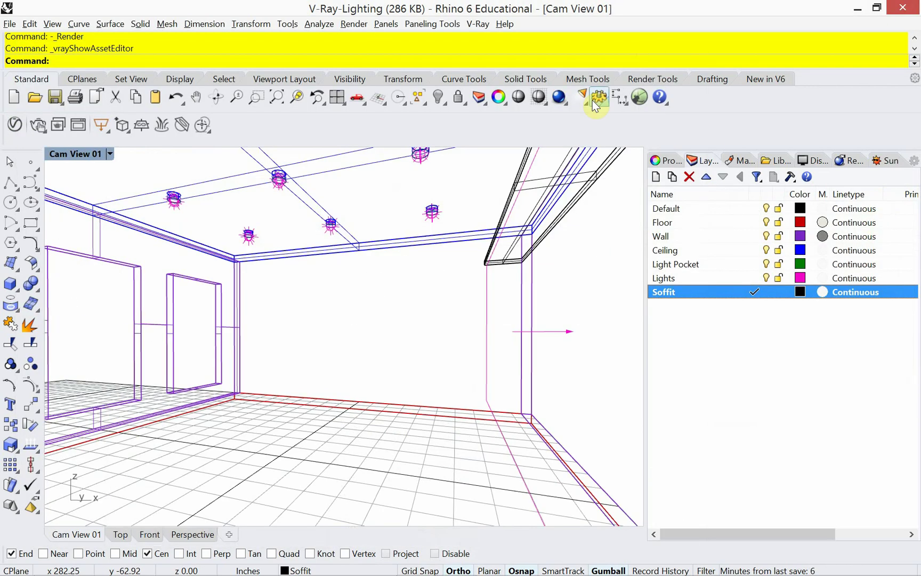
In the Top view, turn object snapping off, drop the rectangular light started on the Soffit layer, and make Lights the current layer.
left_click(121, 534)
right_click_drag(357, 362, 270, 439)
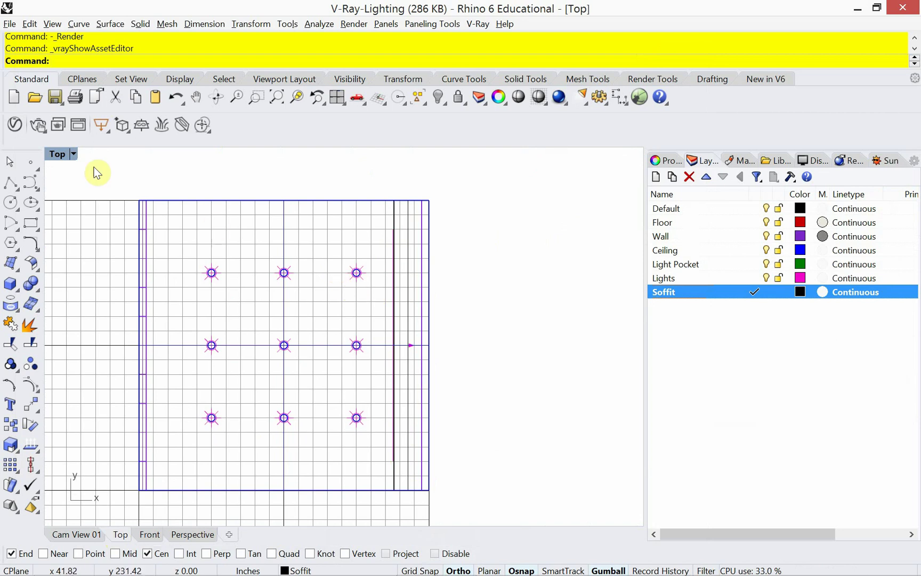
left_click(102, 126)
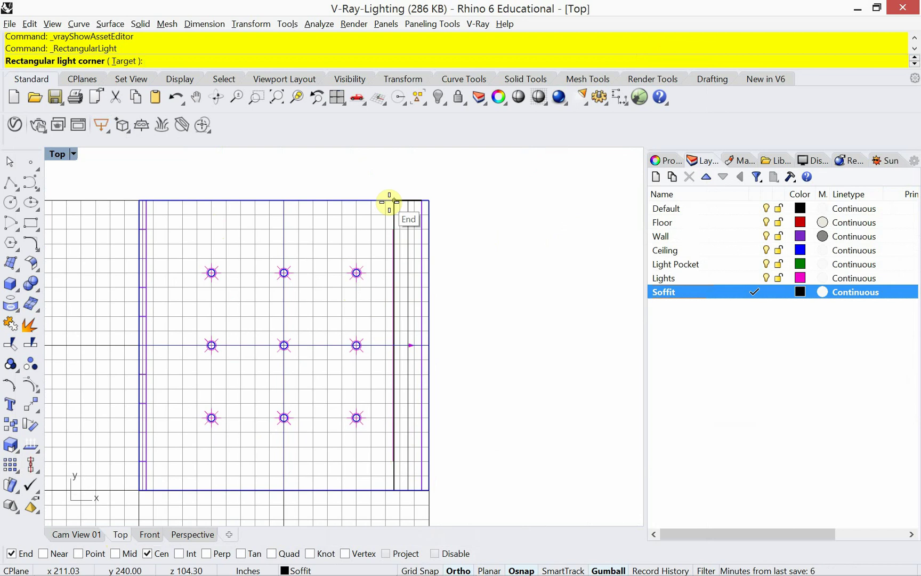
left_click(530, 570)
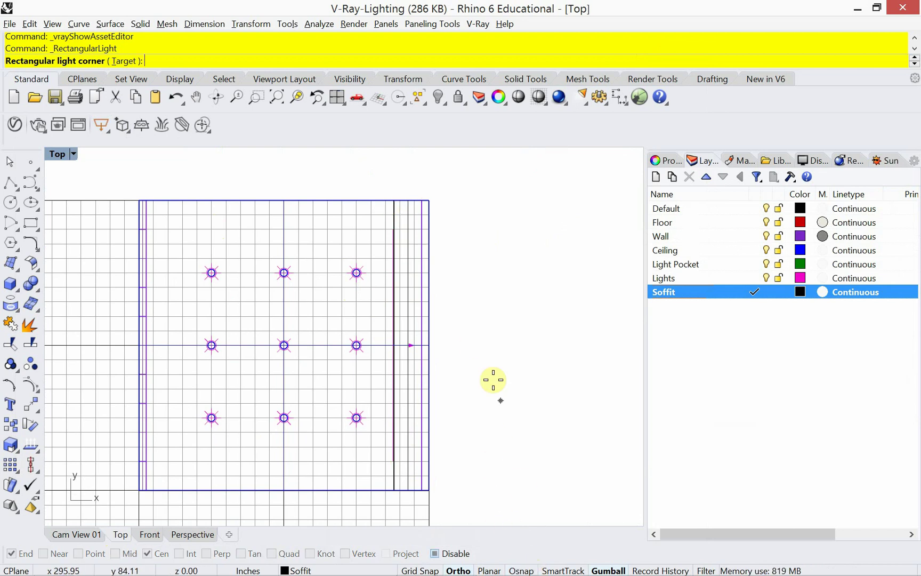
left_click(396, 203)
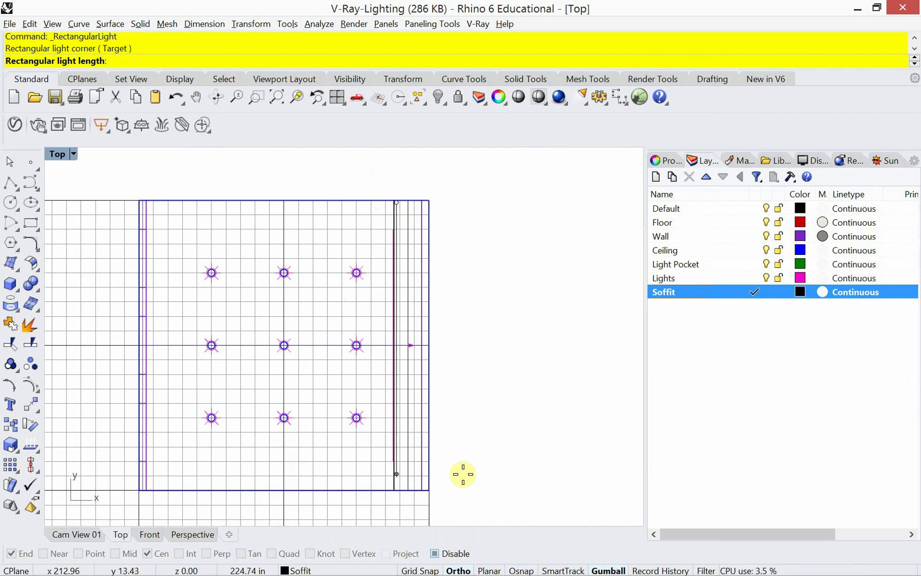
key("Escape")
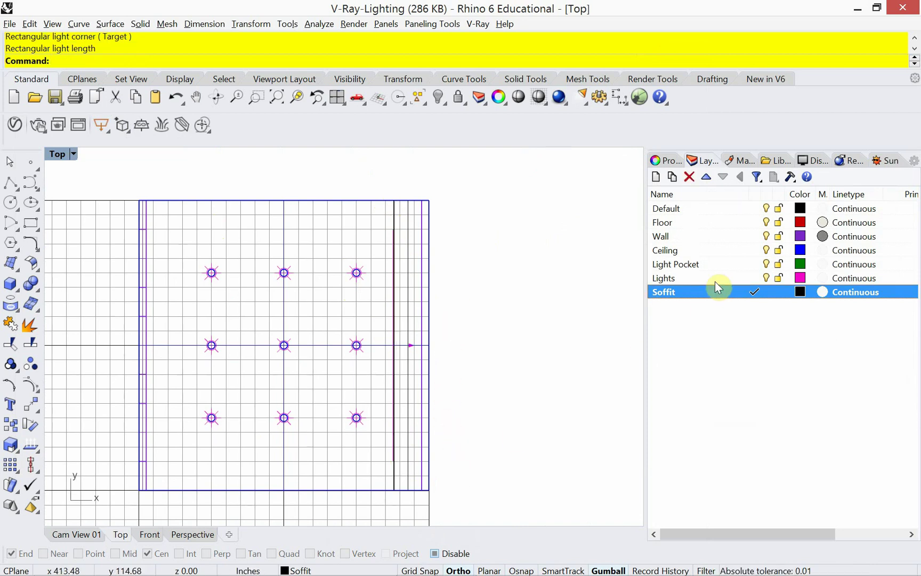
double_click(715, 279)
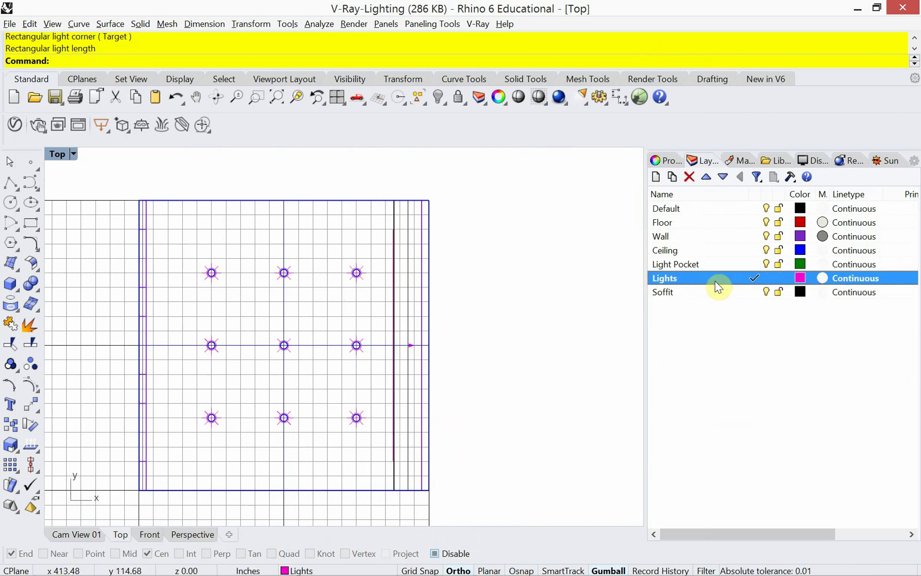
Draw a rectangular light over the soffit strip in the Top view, about 228 inches long and 18 inches wide.
left_click(102, 125)
left_click(397, 202)
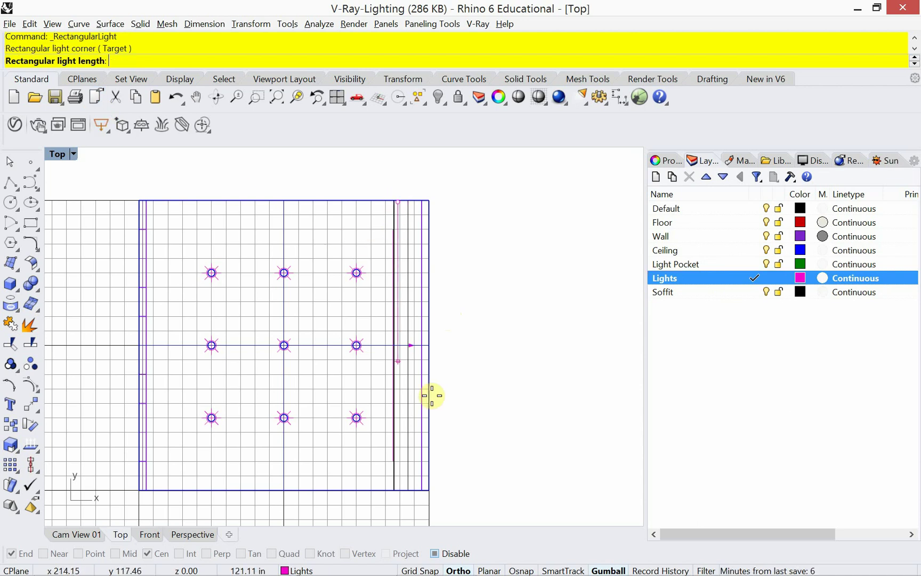
left_click(410, 476)
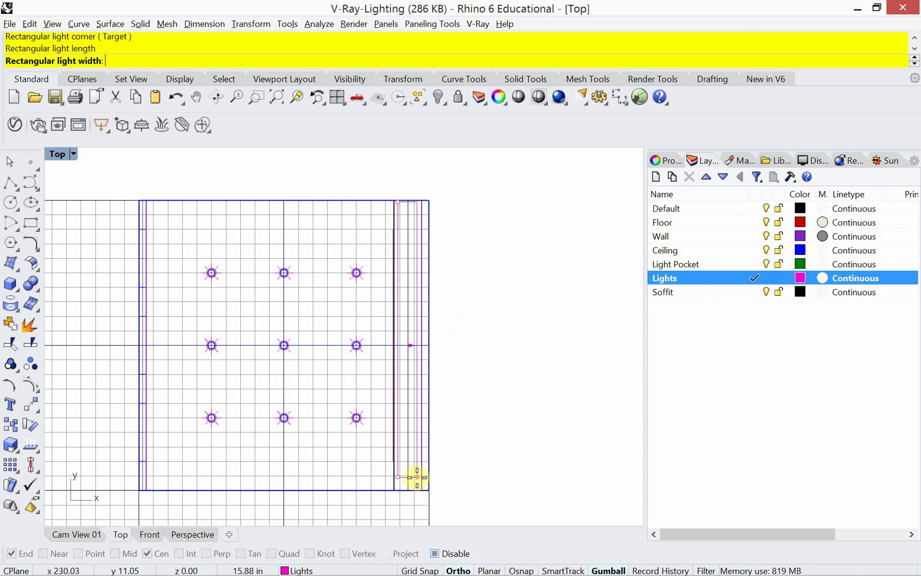
left_click(419, 478)
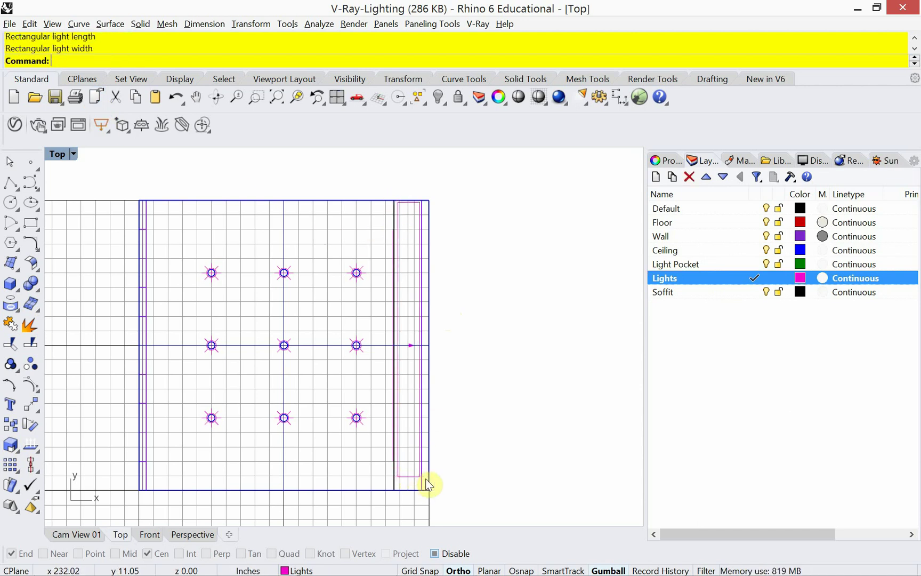
In the Front view, raise the new rectangular light from floor level to just above the ceiling slab.
left_click(148, 534)
scroll(335, 339, "down", 5)
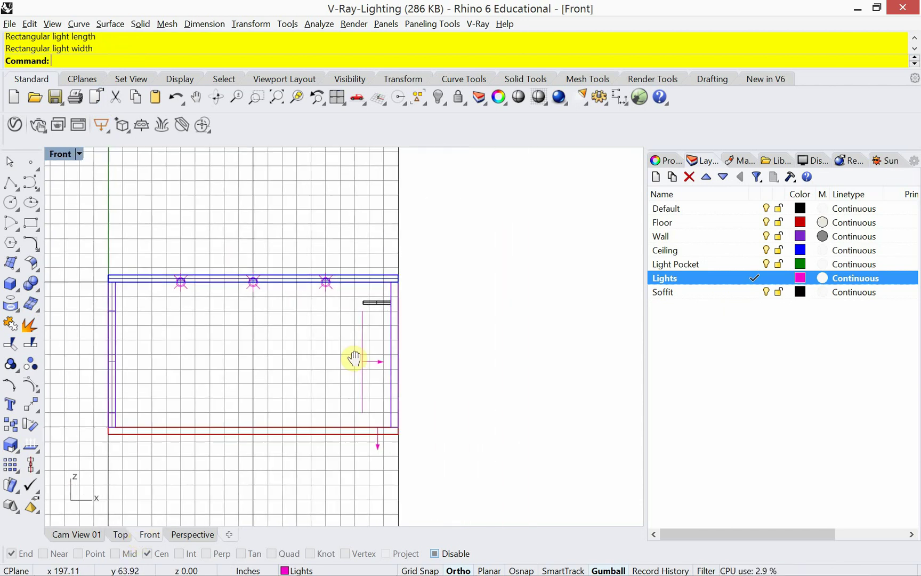
scroll(379, 438, "up", 2)
left_click(379, 452)
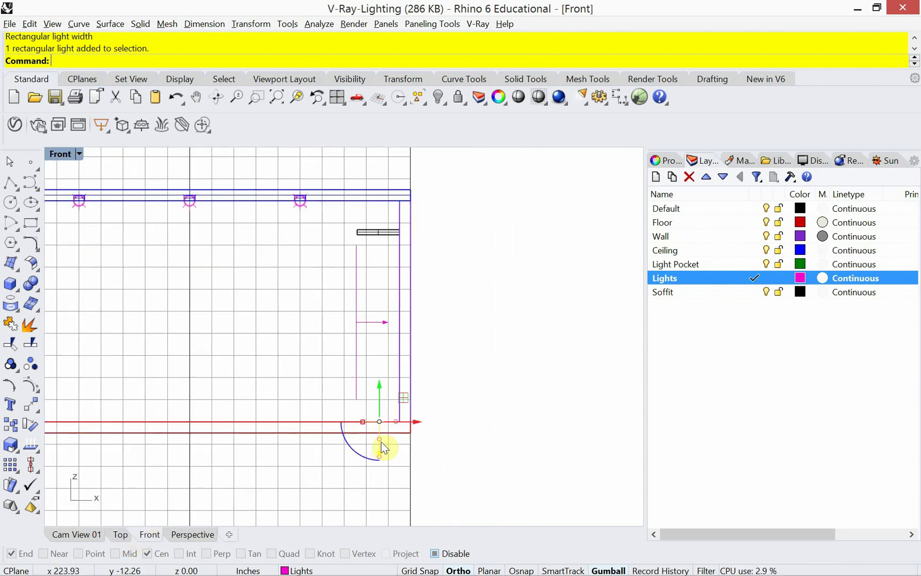
left_click_drag(380, 417, 389, 172)
right_click_drag(424, 251, 470, 381)
left_click(499, 328)
Rotate the rectangular light 180 degrees so it points up, and lower it into the gap just above the soffit.
scroll(408, 352, "up", 2)
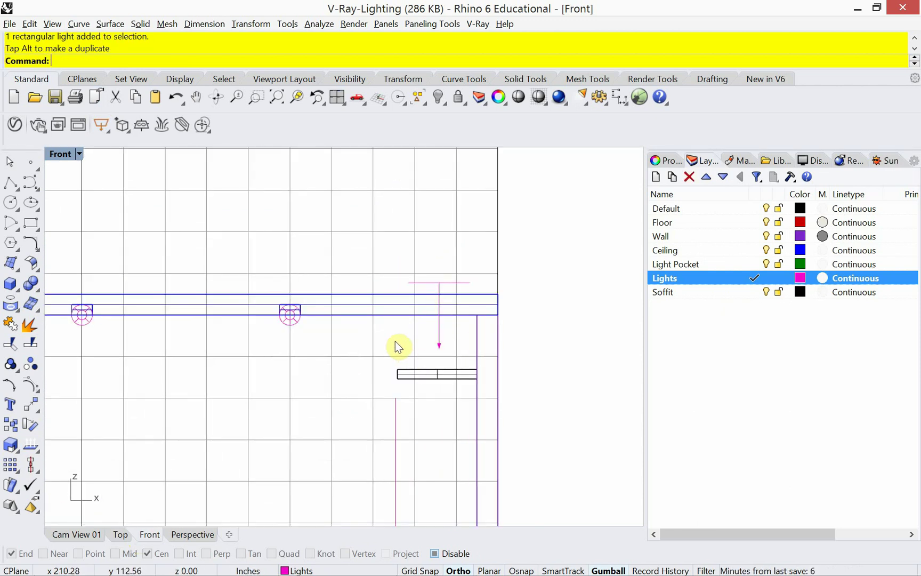
scroll(394, 344, "down", 3)
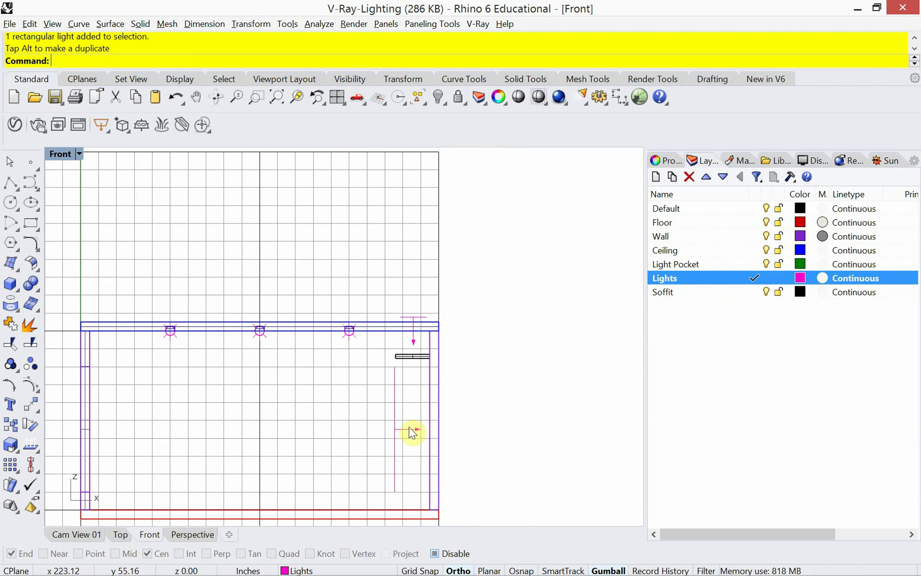
scroll(386, 389, "up", 4)
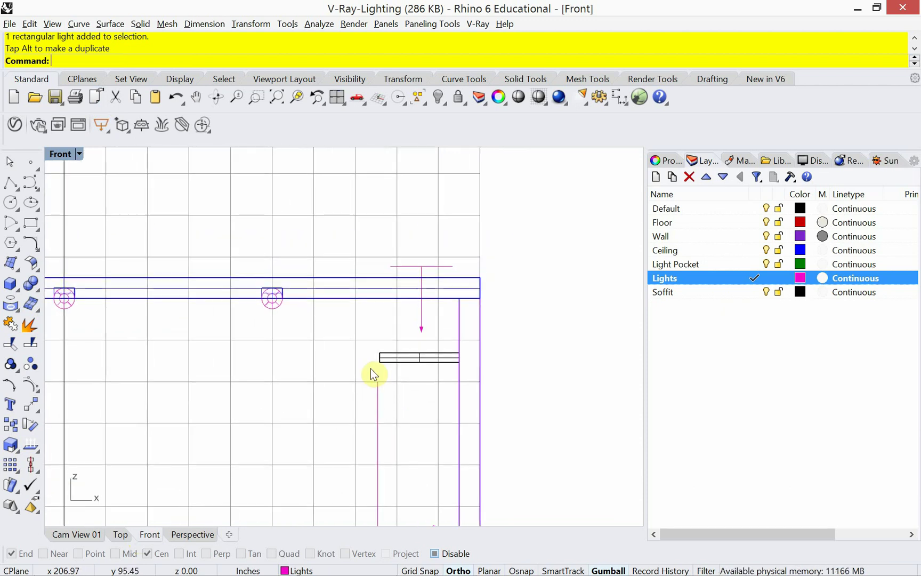
scroll(400, 304, "up", 1)
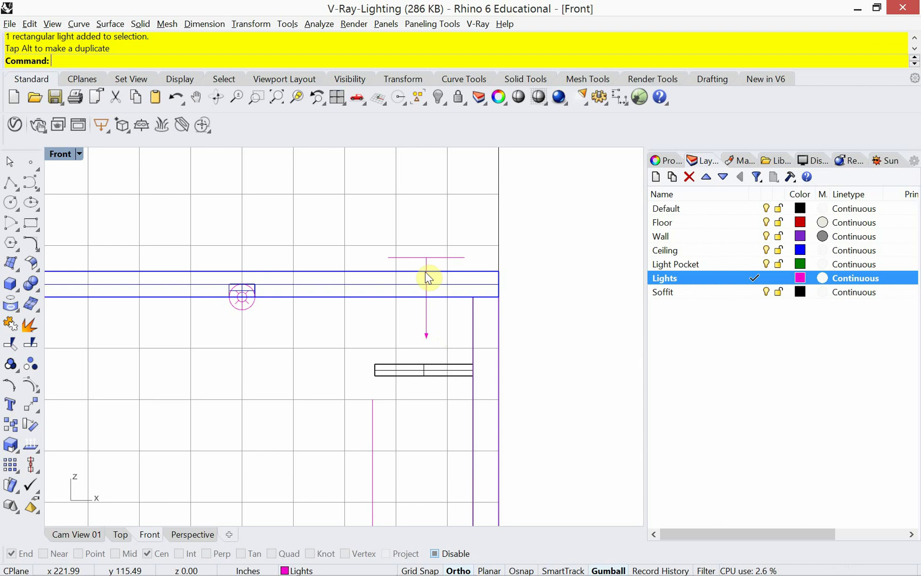
left_click(427, 331)
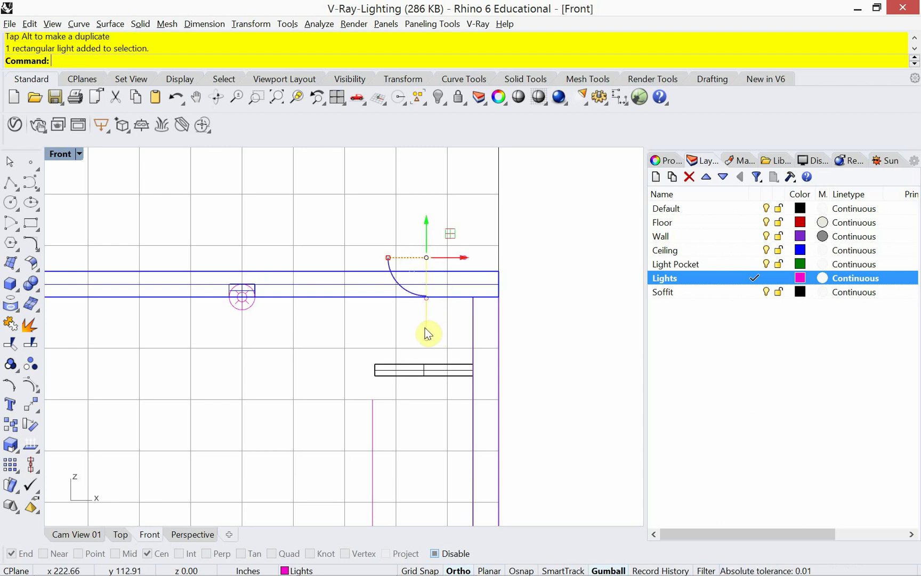
left_click(401, 286)
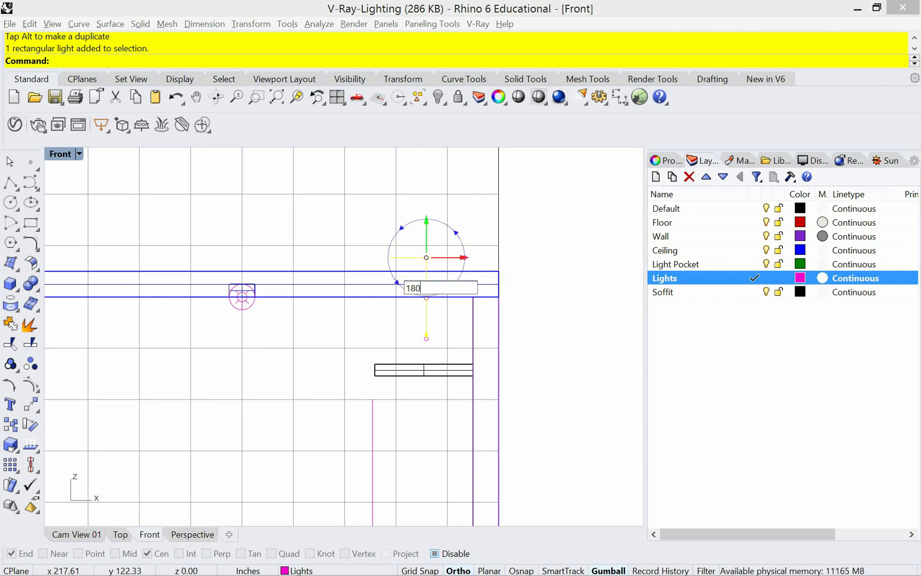
left_click(421, 294)
left_click(338, 331)
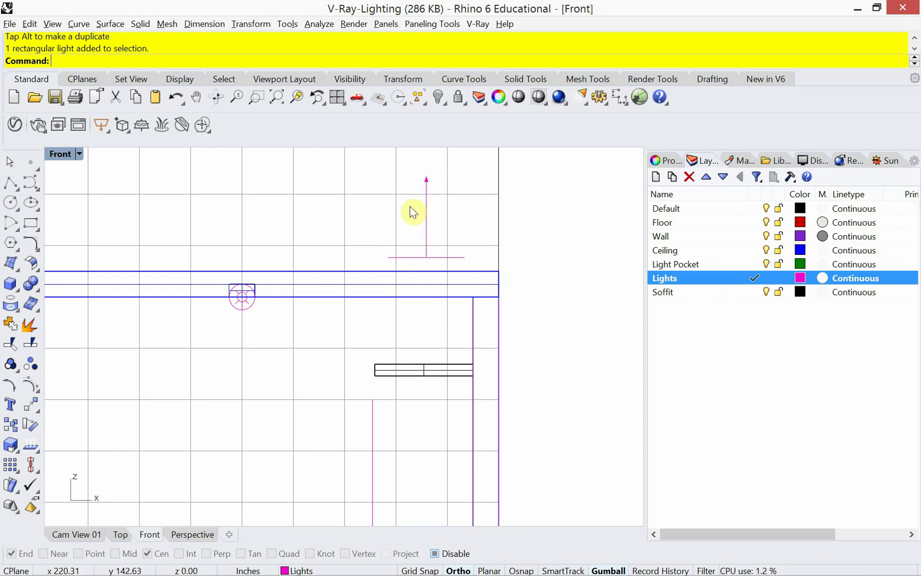
left_click(428, 209)
left_click_drag(428, 221, 432, 321)
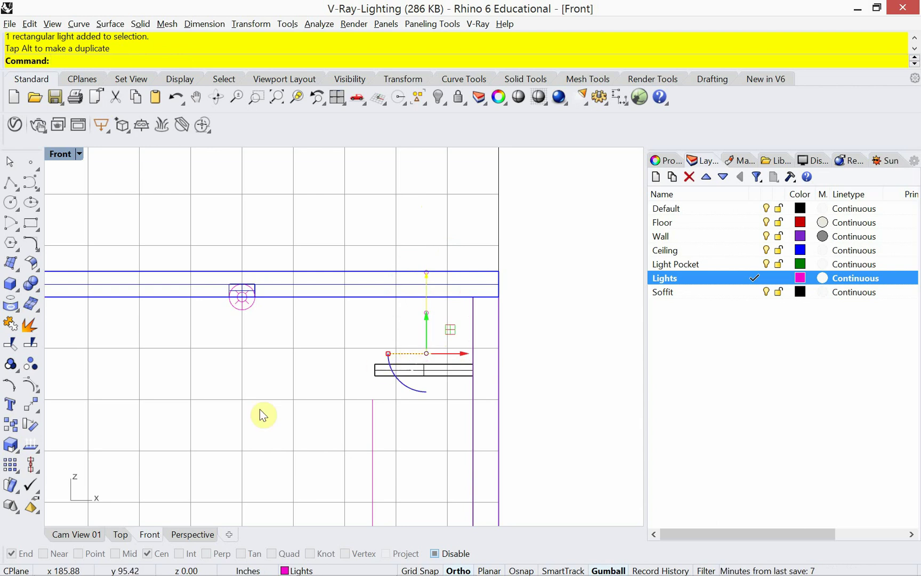
Save the model and run an interactive V-Ray render of Cam View 01, stopping it and closing the frame buffer after checking it.
left_click(80, 534)
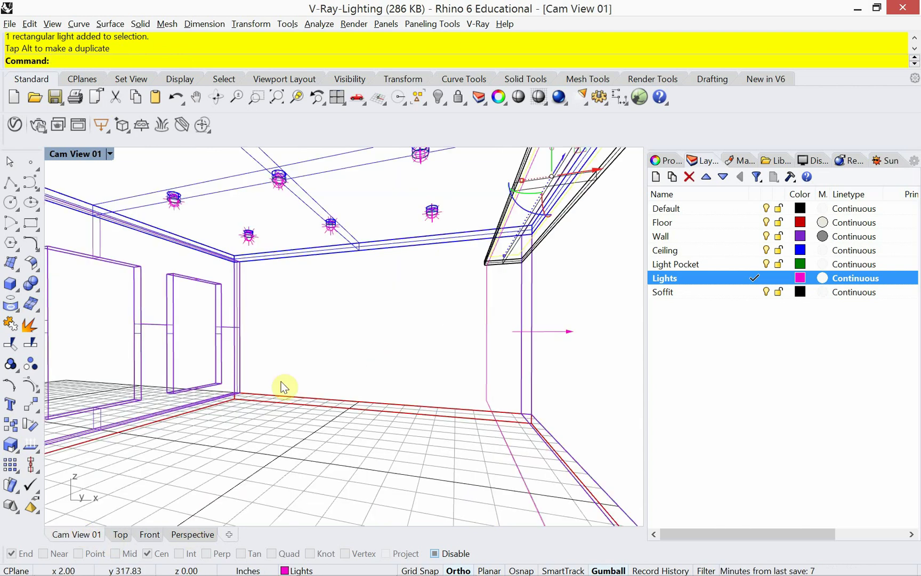
key("ctrl+s")
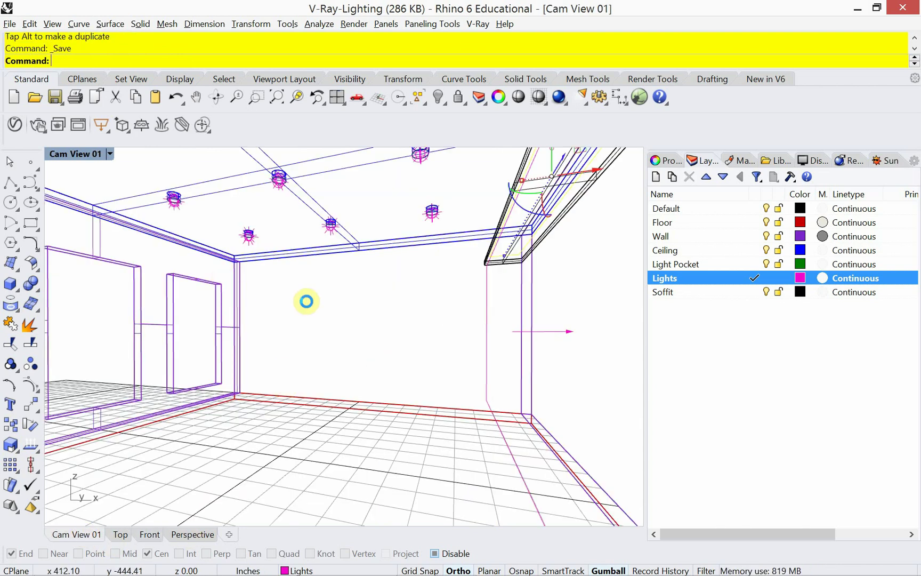
left_click(39, 130)
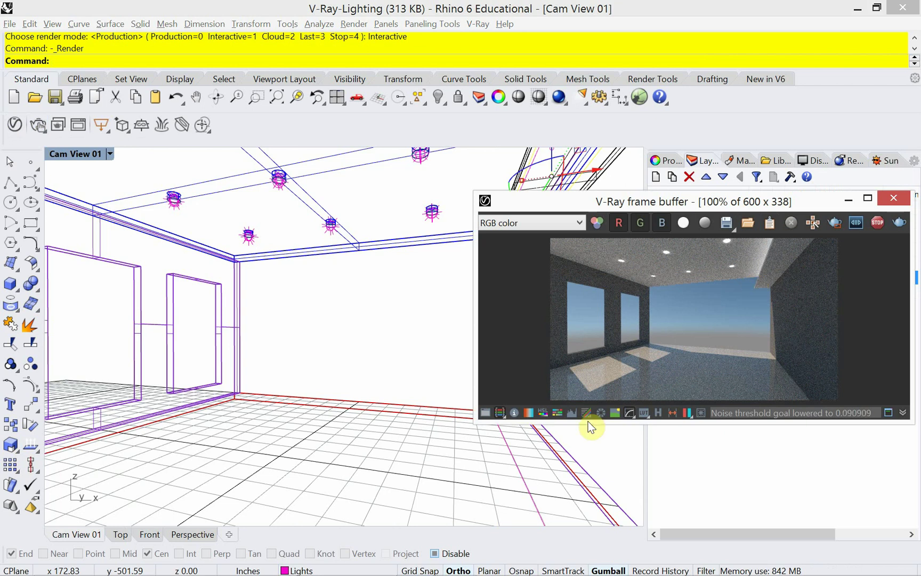
left_click(884, 213)
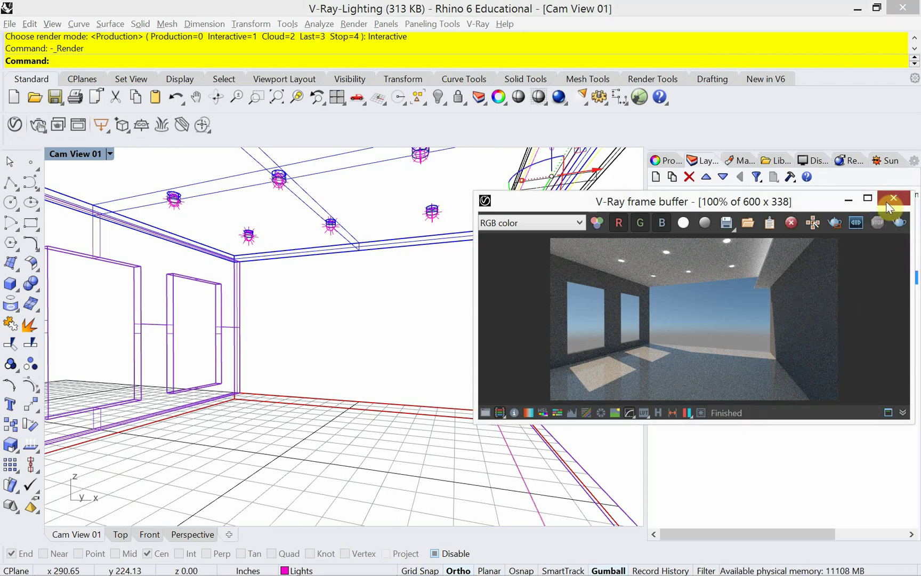
left_click(894, 197)
Open the V-Ray-Lighting reference image from the Vray-Lighting folder to examine the remaining elements, and close the image and minimize the folder window.
key("alt+Tab")
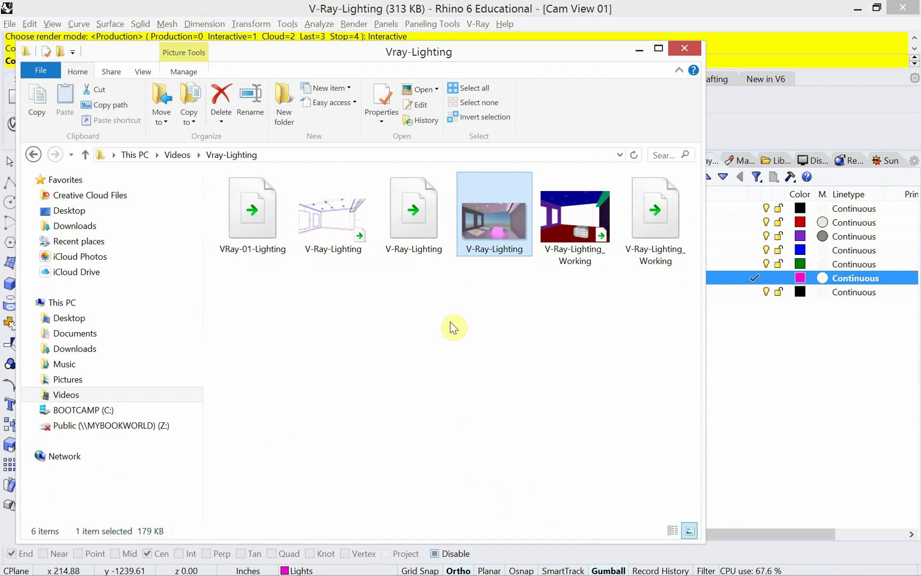
double_click(501, 223)
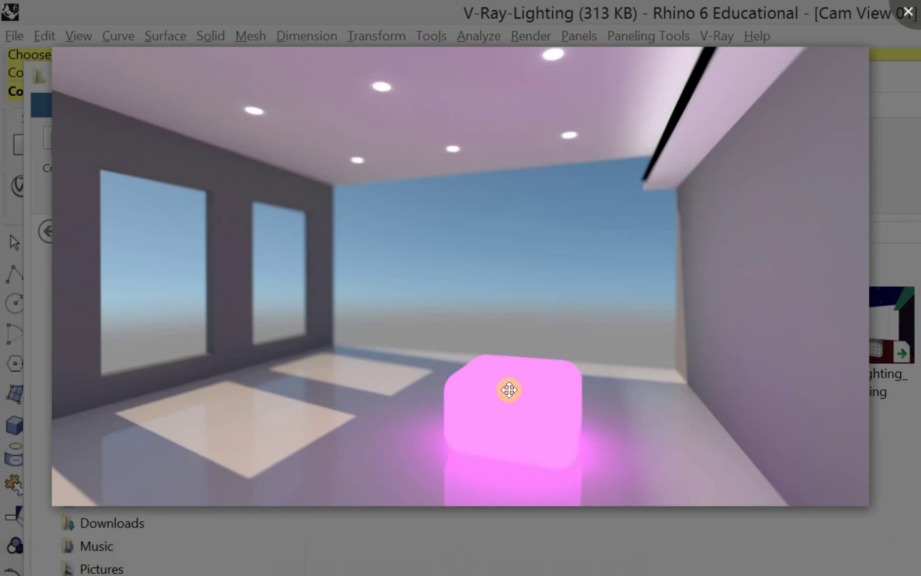
left_click(908, 12)
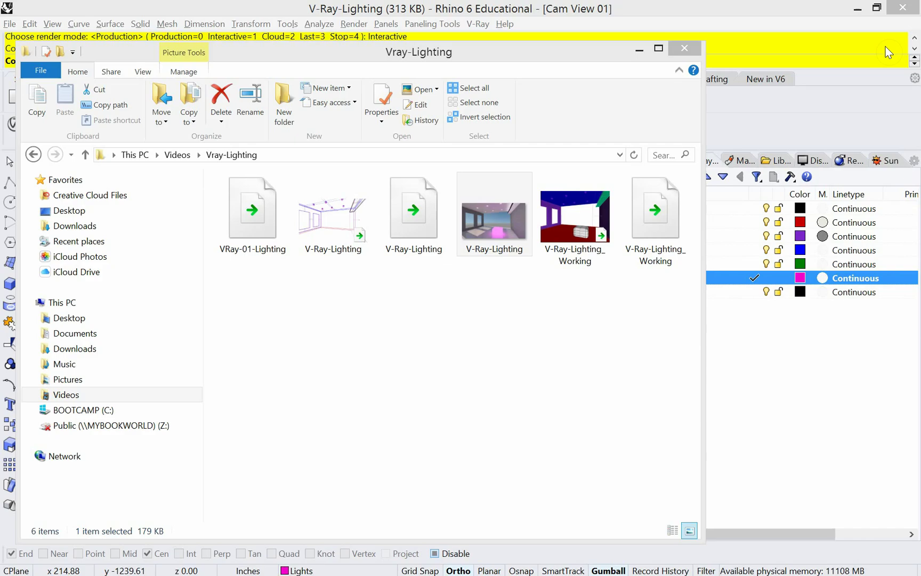
left_click(639, 48)
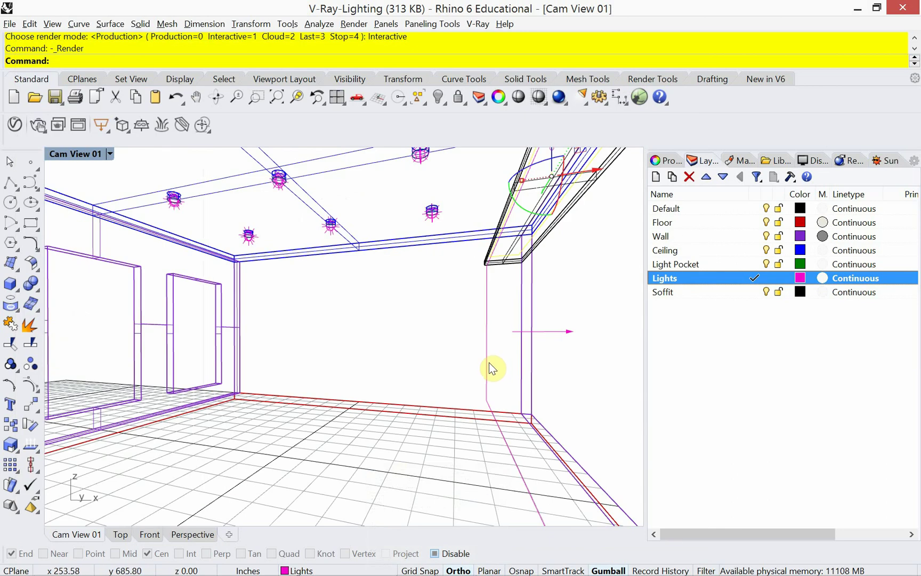
In the Top view, create a layer named Glowing Box, place it below Soffit in the layer list, and make it current.
left_click(121, 534)
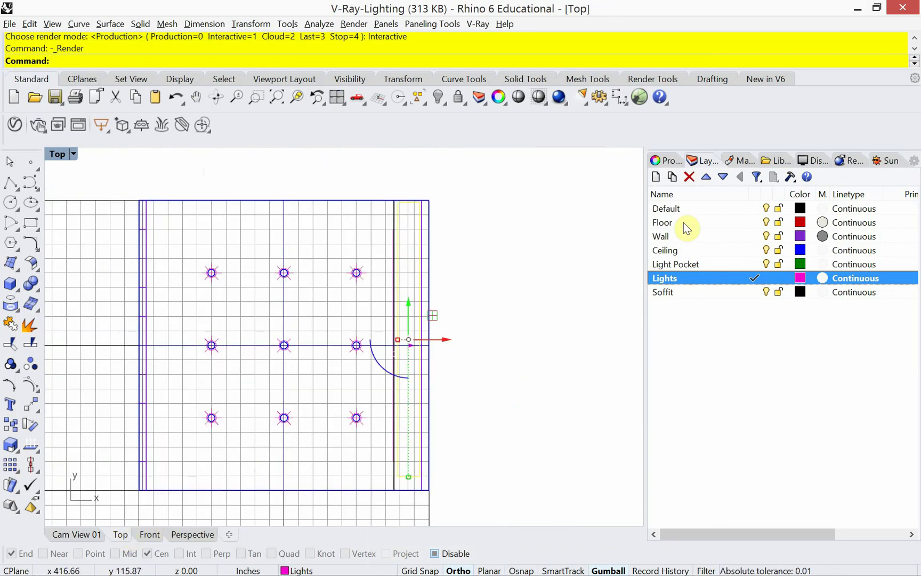
left_click(657, 177)
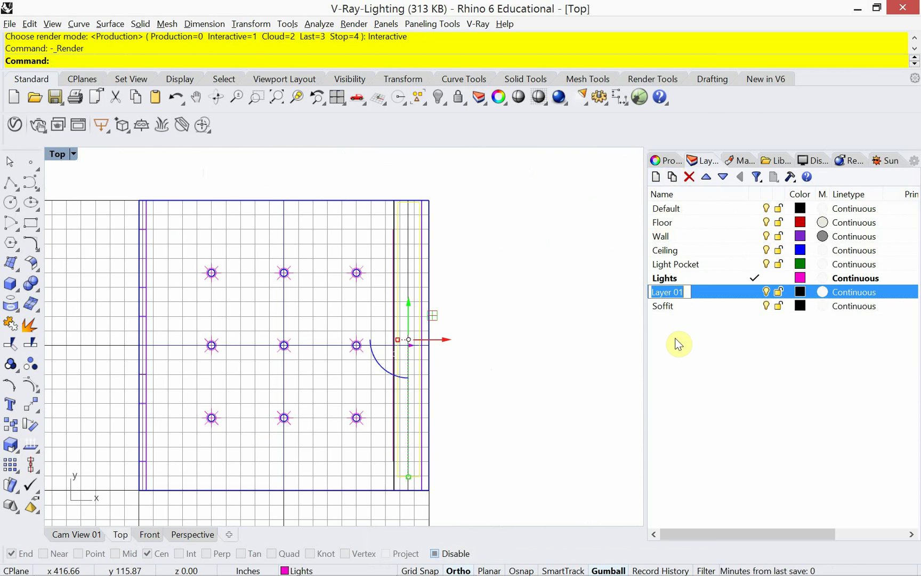
type("Glowin")
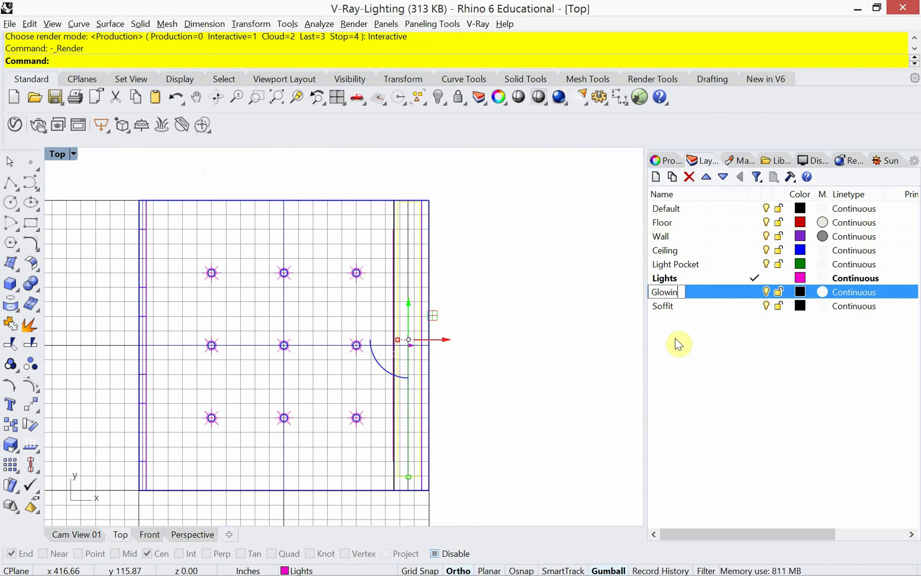
type("g Box")
key("Return")
left_click(714, 296)
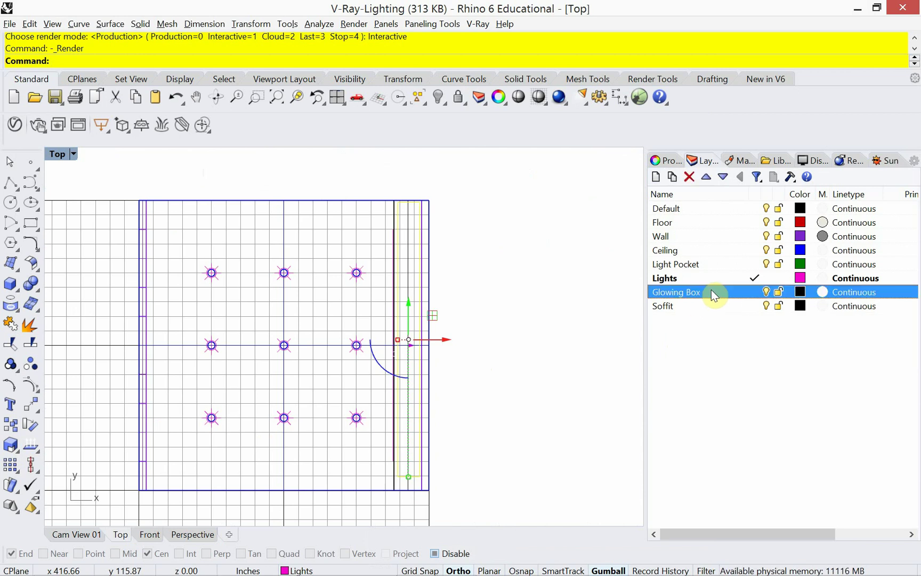
left_click(723, 178)
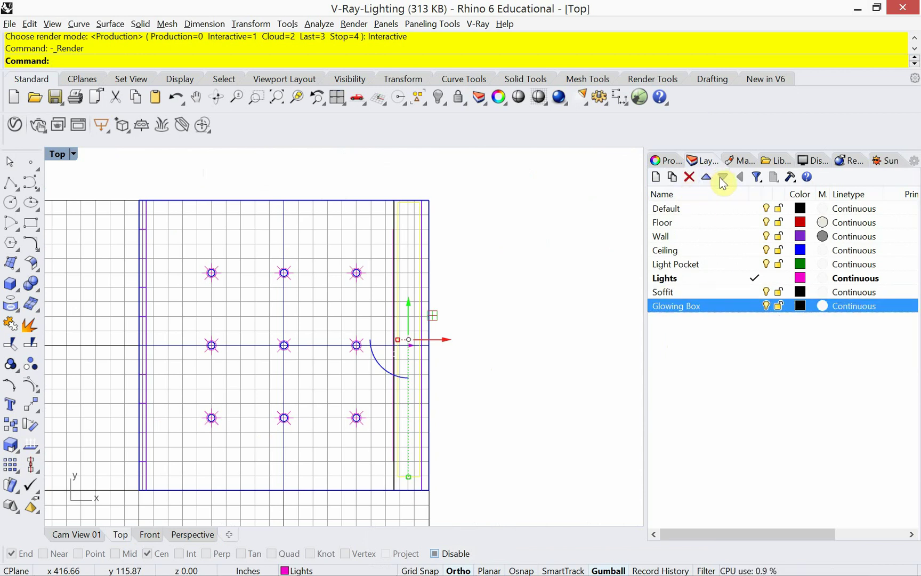
double_click(723, 306)
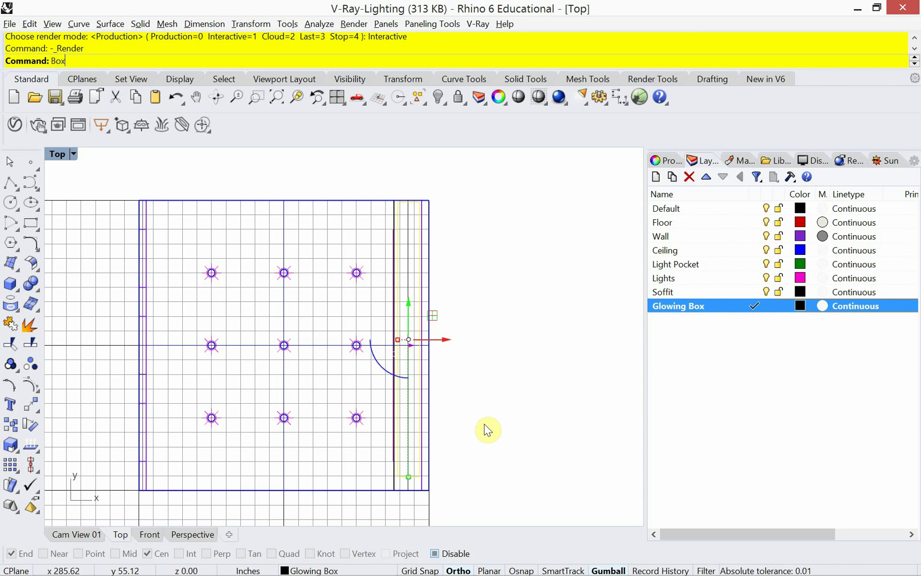
Draw a box on the Glowing Box layer in the Top view, beside and partly under the soffit, with a height of 2'.
type("Box")
key("Return")
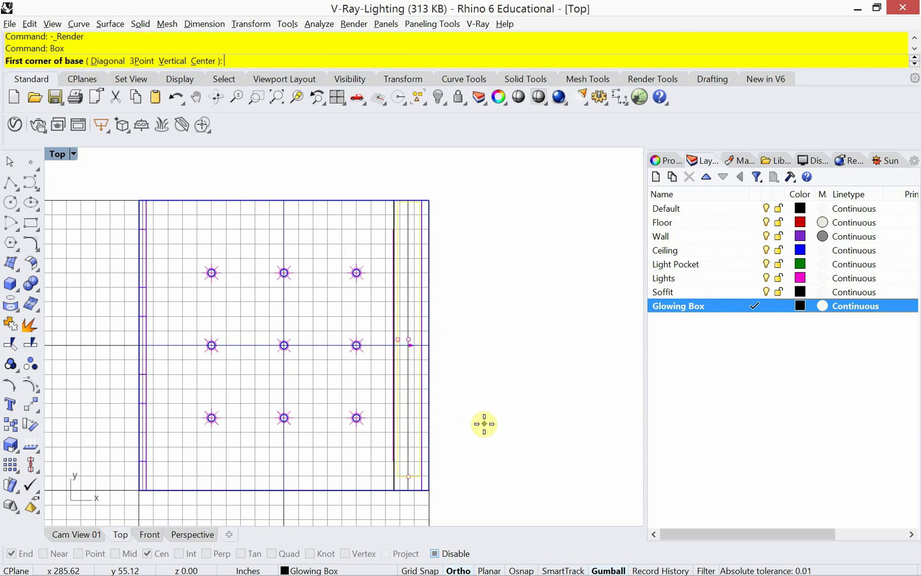
left_click(349, 366)
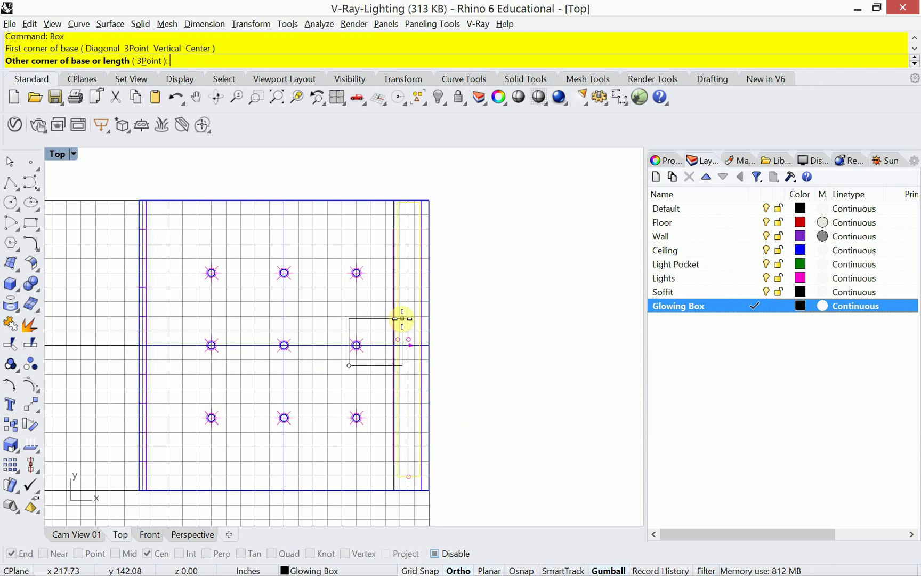
left_click(403, 318)
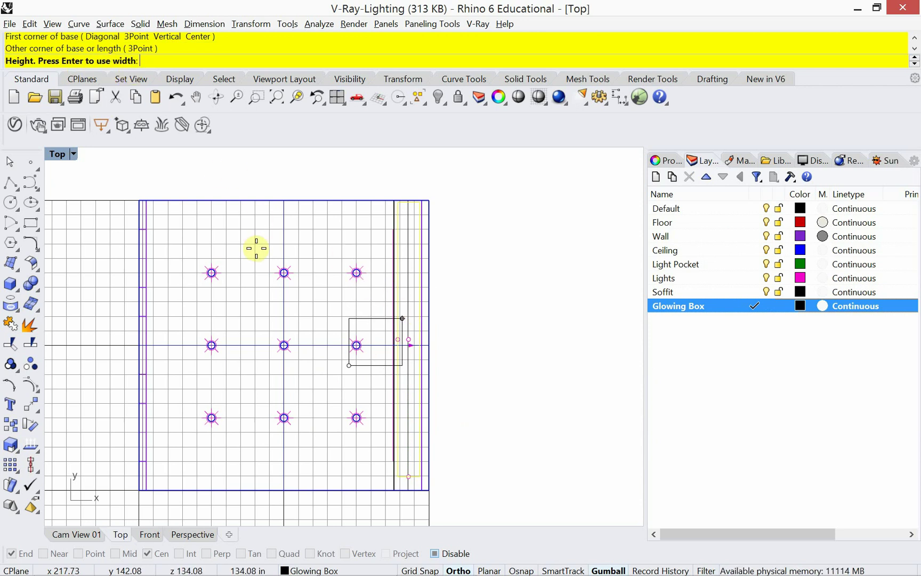
key("Return")
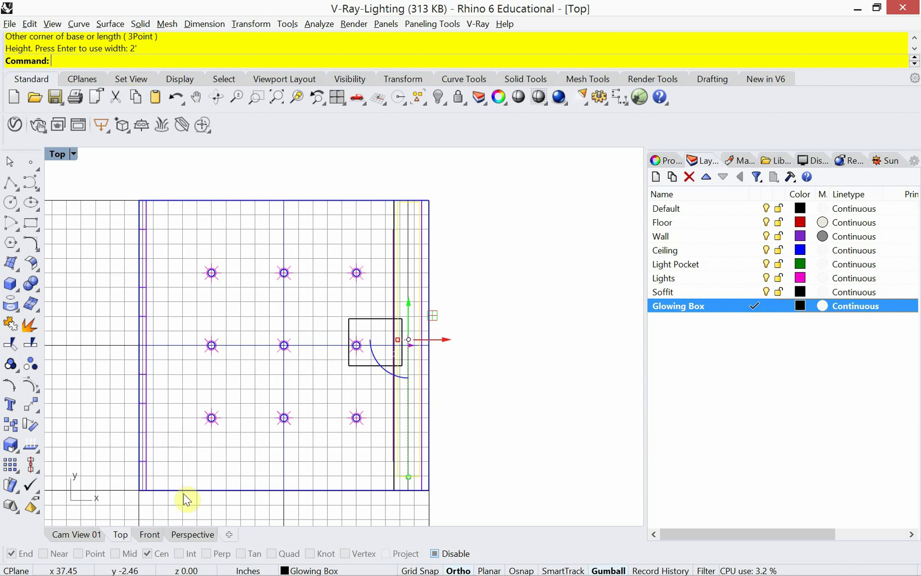
In Cam View 01, move the new box along X, away from the soffit wall and toward the room's centre.
left_click(78, 535)
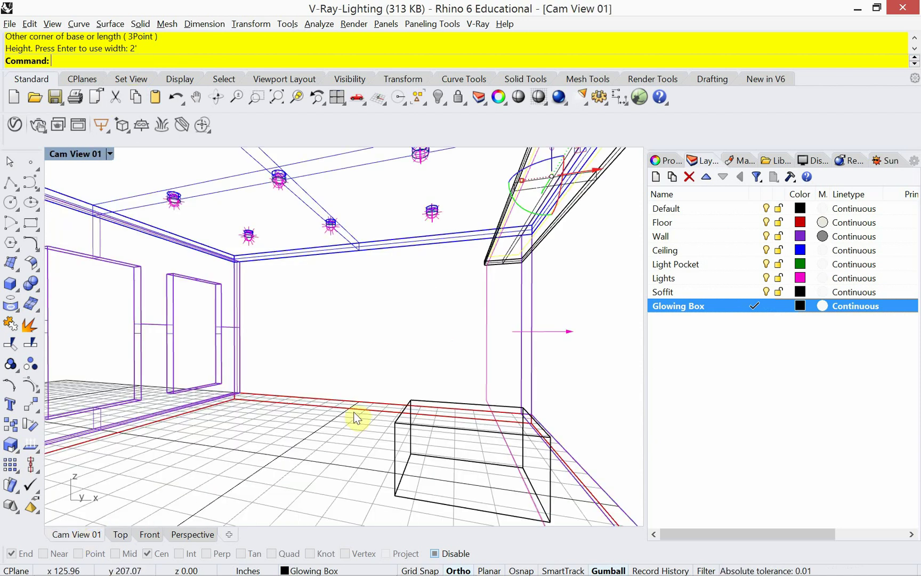
left_click(427, 425)
left_click_drag(490, 450, 382, 450)
left_click(433, 357)
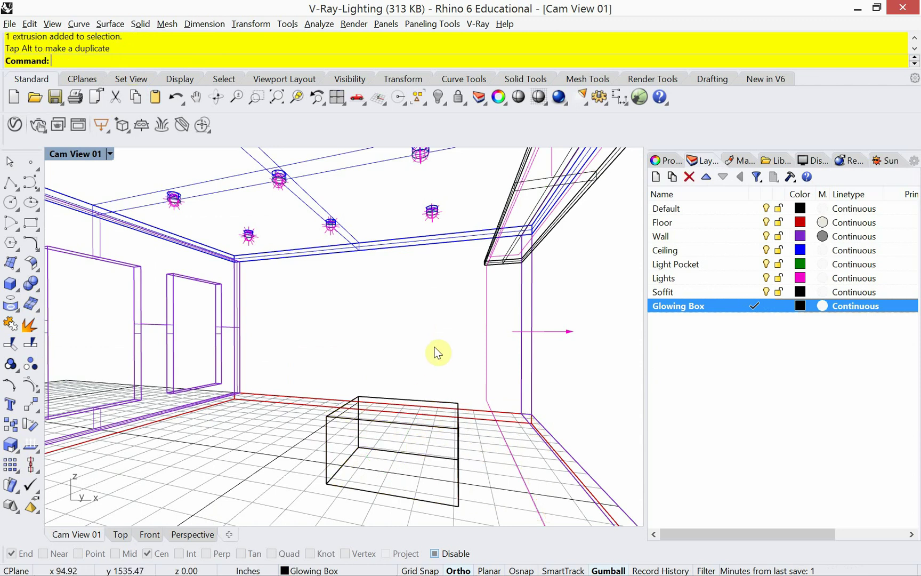
Isolate the box by hiding all other objects, and set the Cam View 01 display mode to Shaded.
left_click(328, 446)
type("Invert")
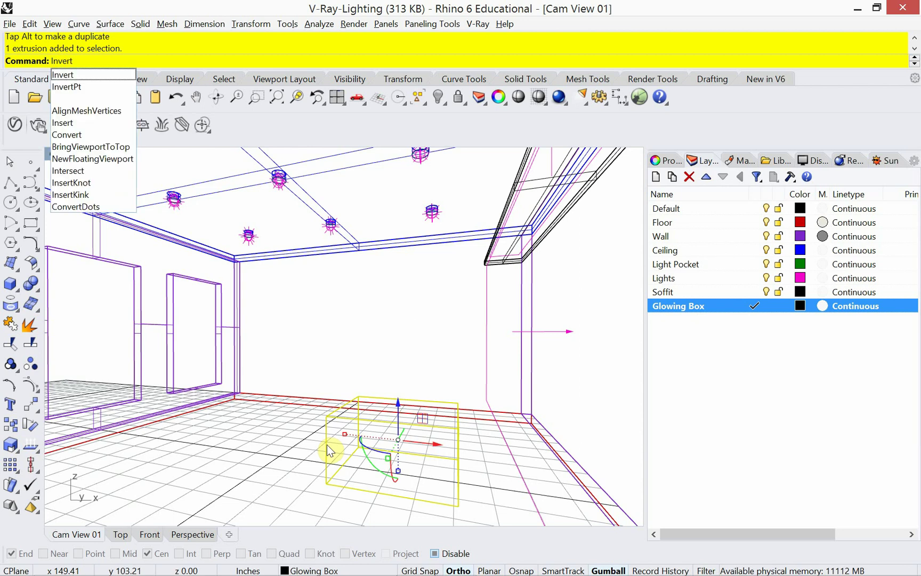
key("Return")
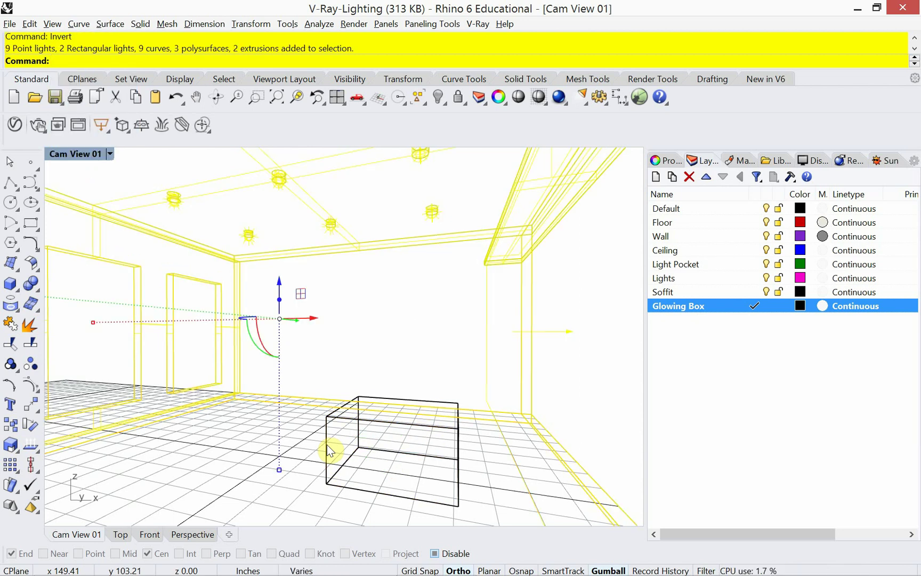
type("Hide")
key("Return")
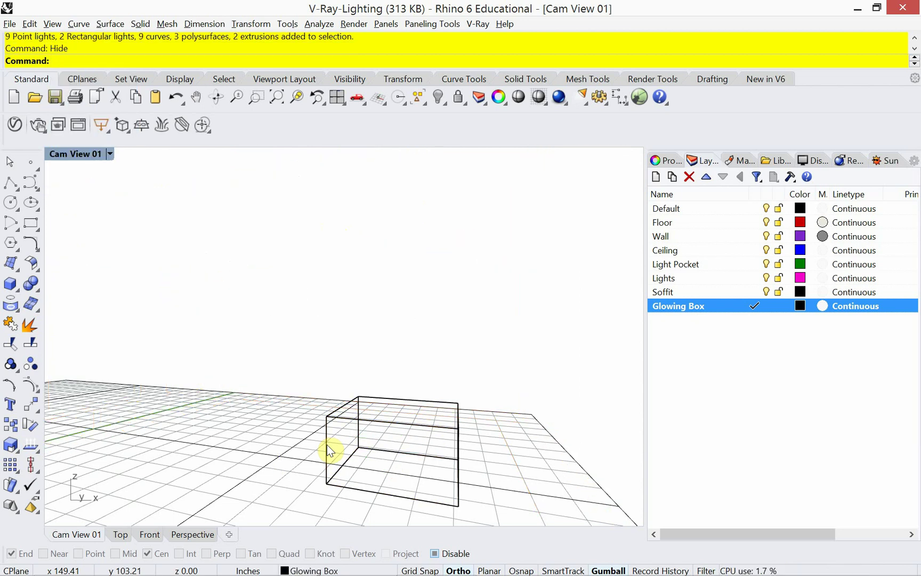
left_click(110, 155)
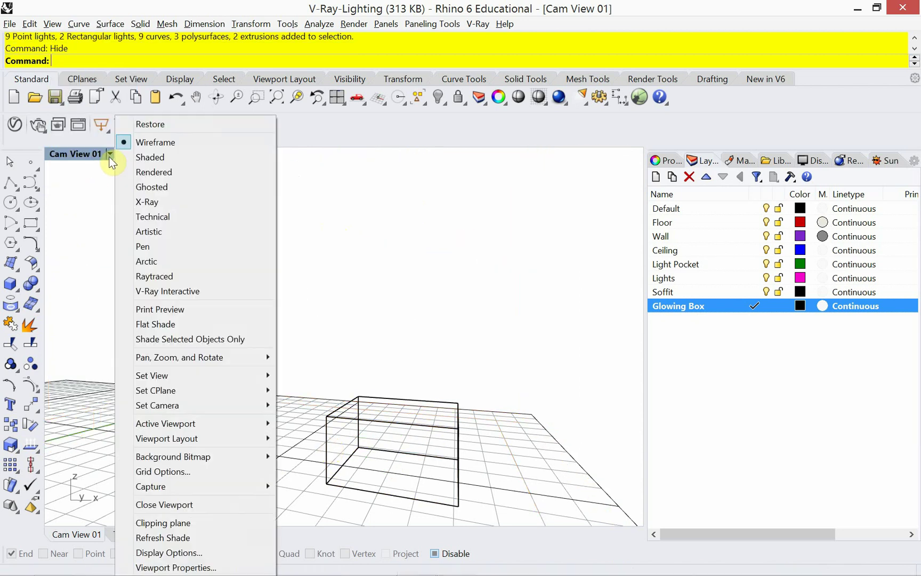
left_click(139, 160)
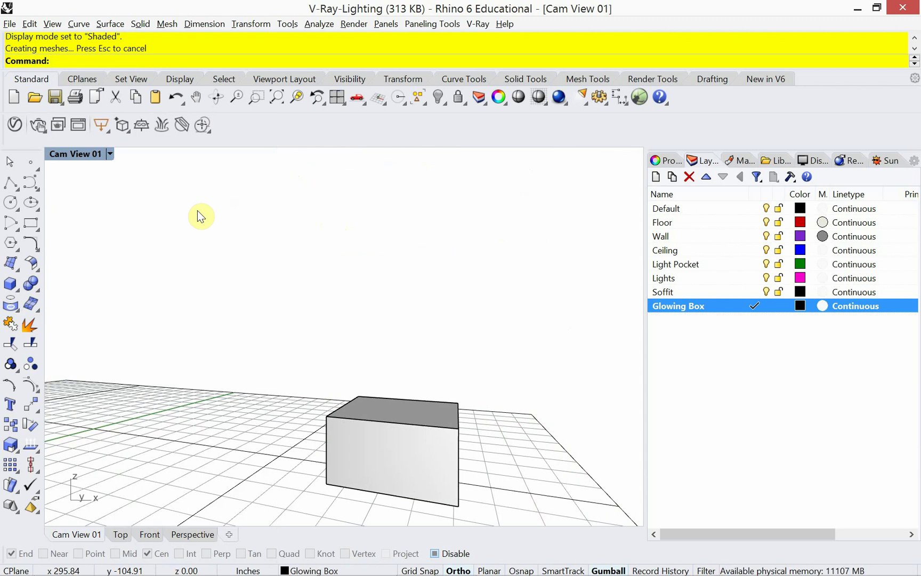
Fillet all edges of the box with FilletEdge at a radius of 6 inches.
left_click(371, 413)
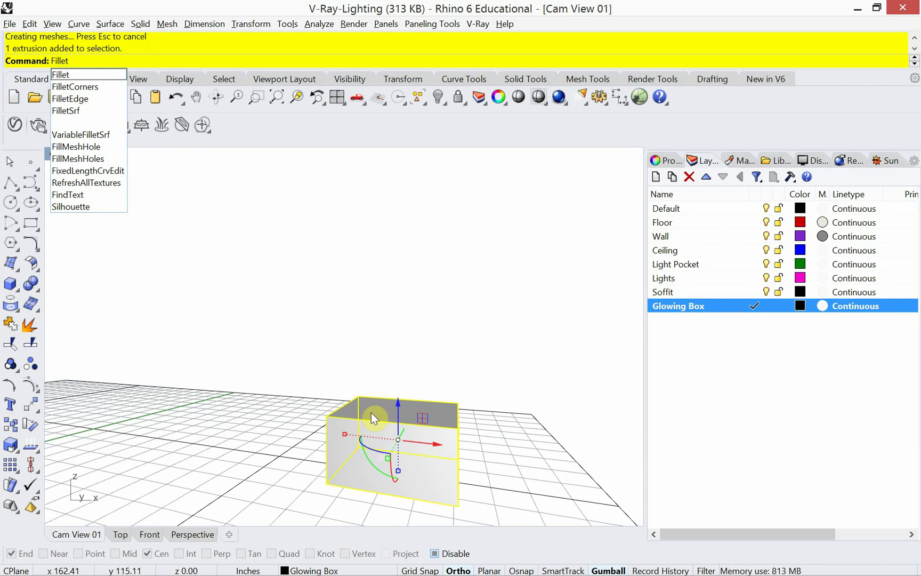
left_click(82, 98)
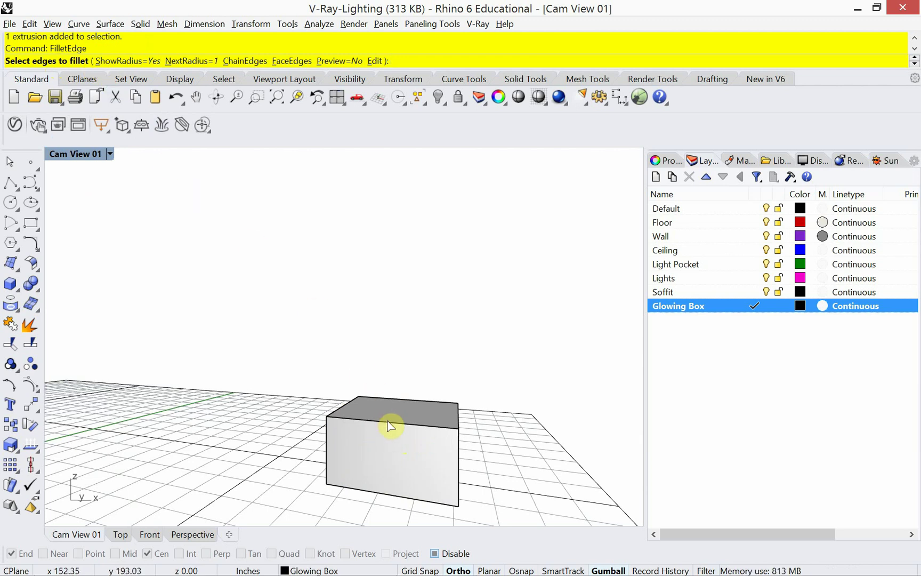
left_click(196, 61)
type("6")
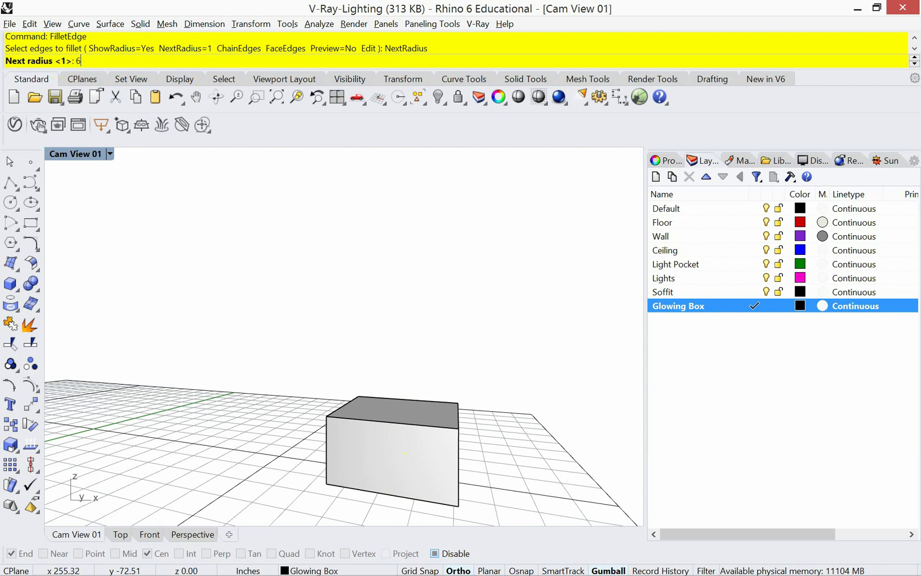
key("Return")
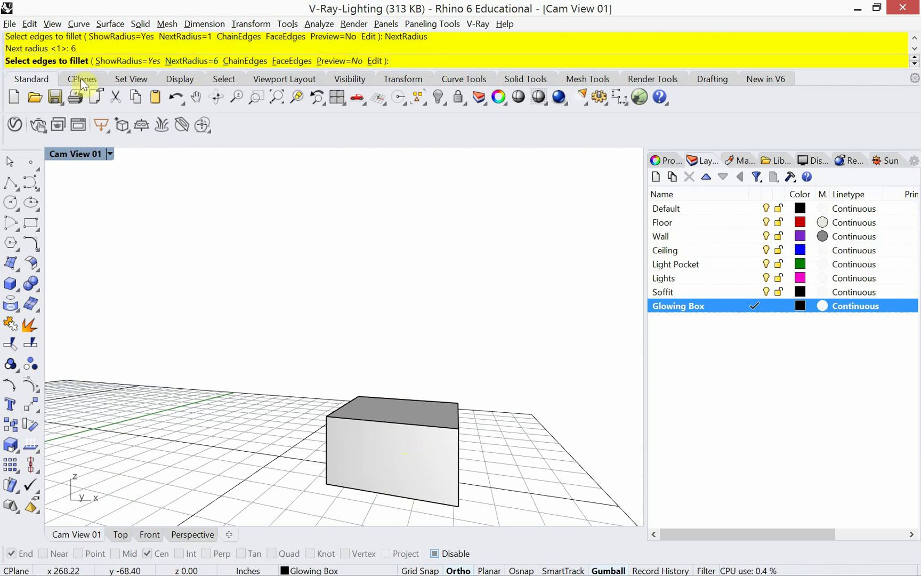
left_click_drag(237, 264, 528, 494)
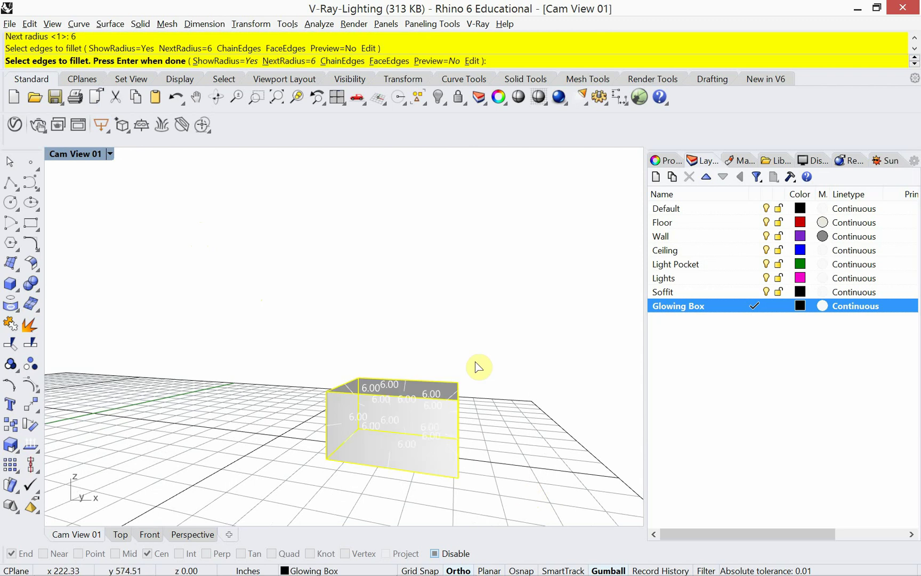
key("Return")
key("Return")
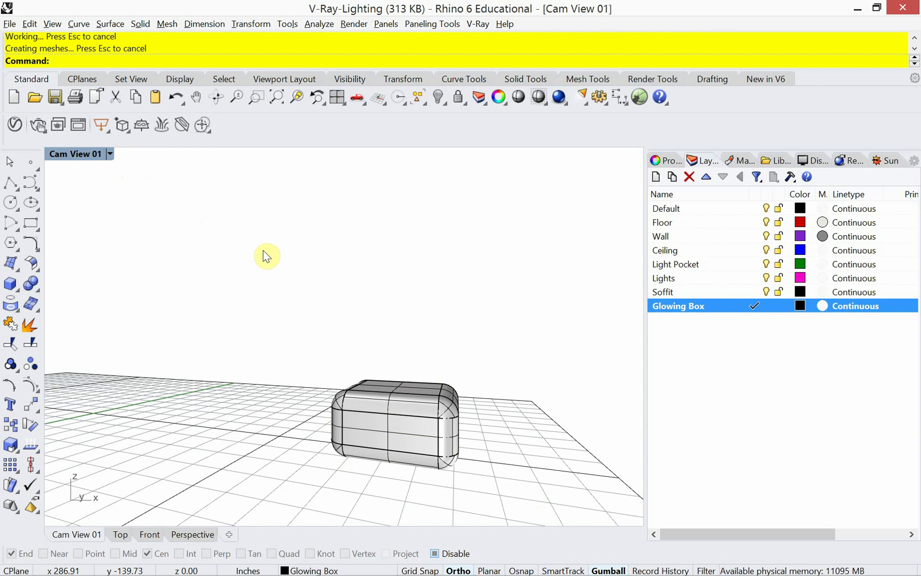
Show all hidden objects again and return Cam View 01 to Wireframe display.
type("Show")
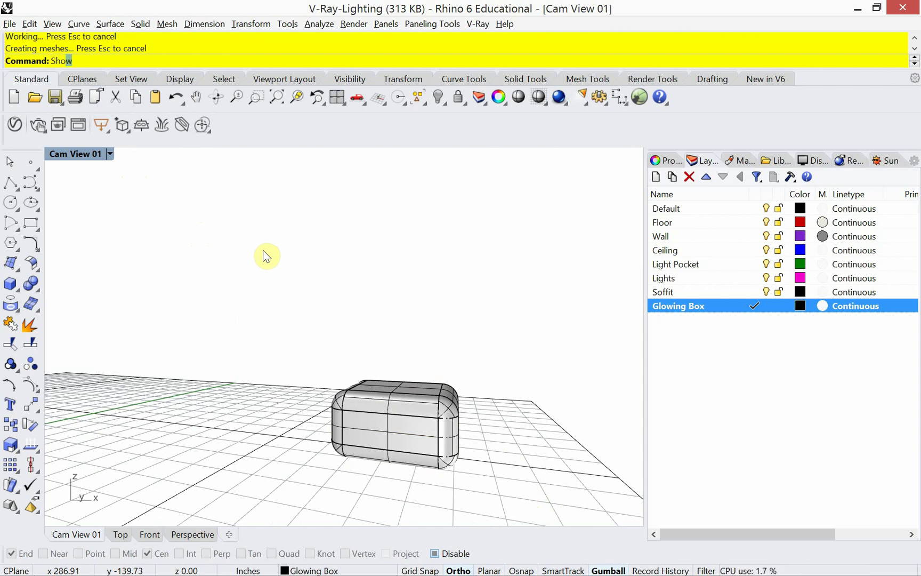
key("Return")
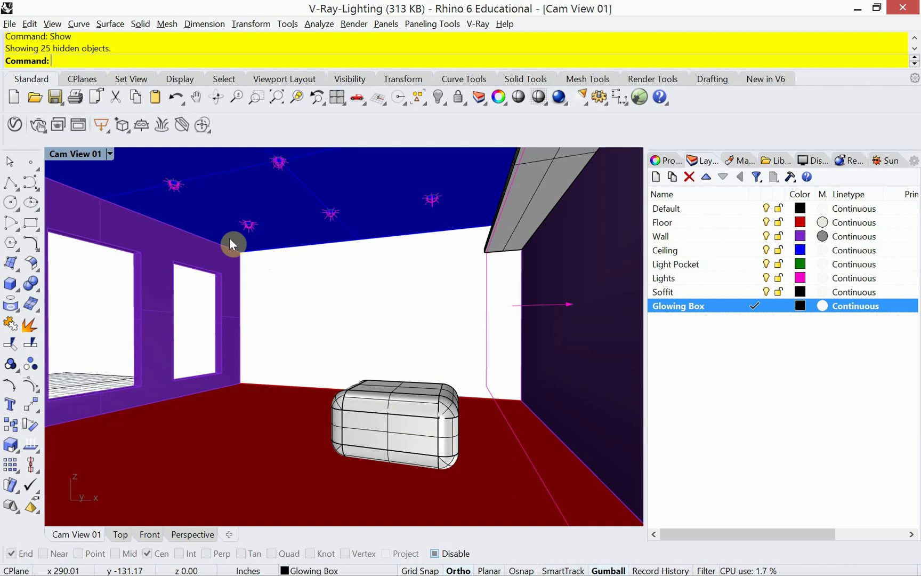
left_click(109, 153)
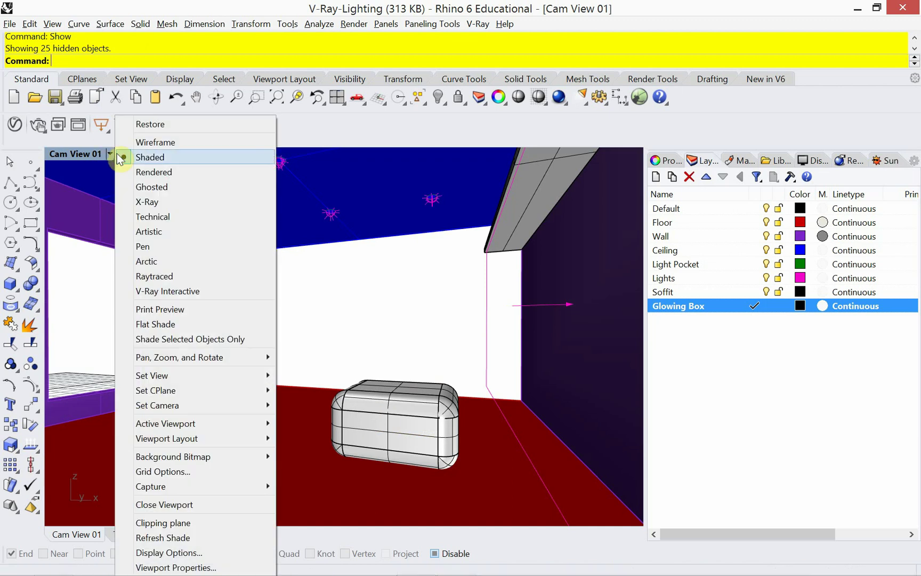
left_click(141, 142)
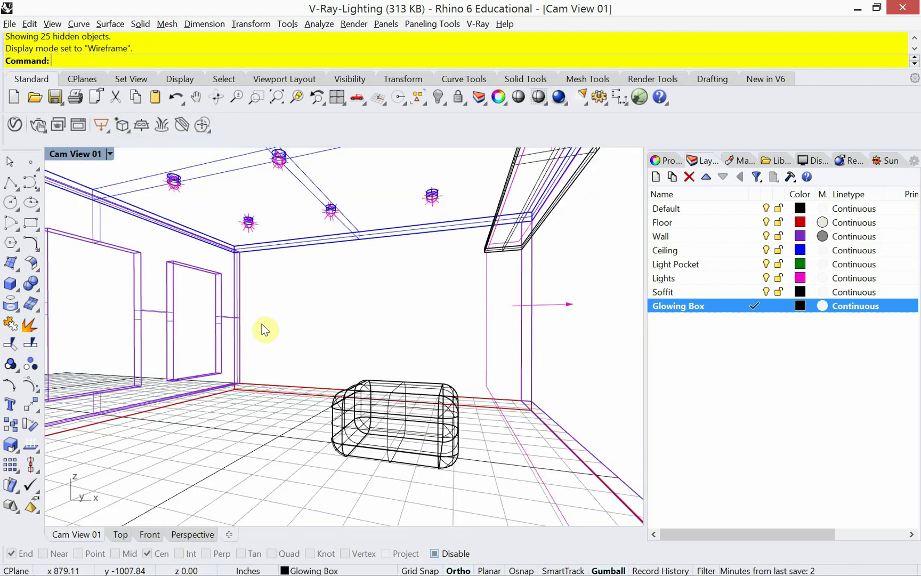
Run an interactive V-Ray render to check the rounded box, stop it, close the frame buffer, and save the model.
left_click(36, 125)
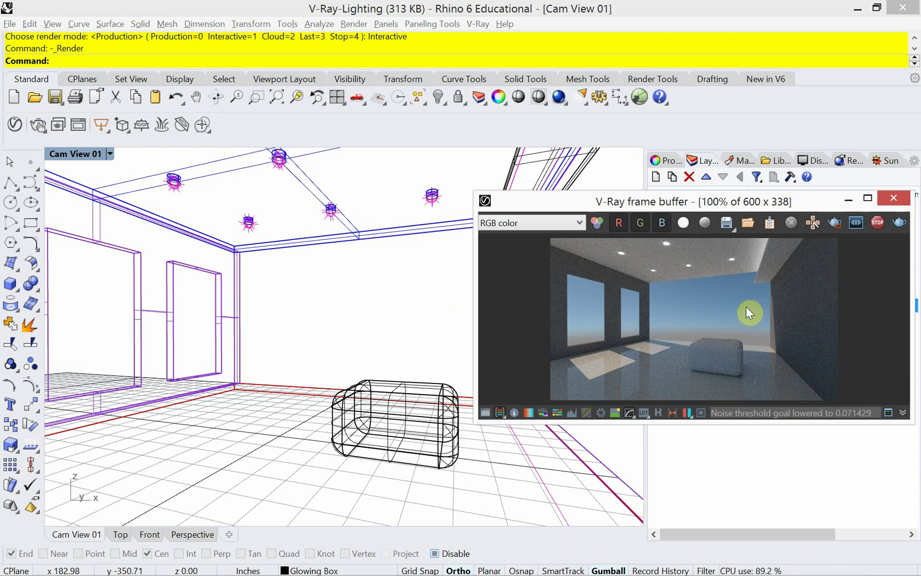
left_click(877, 224)
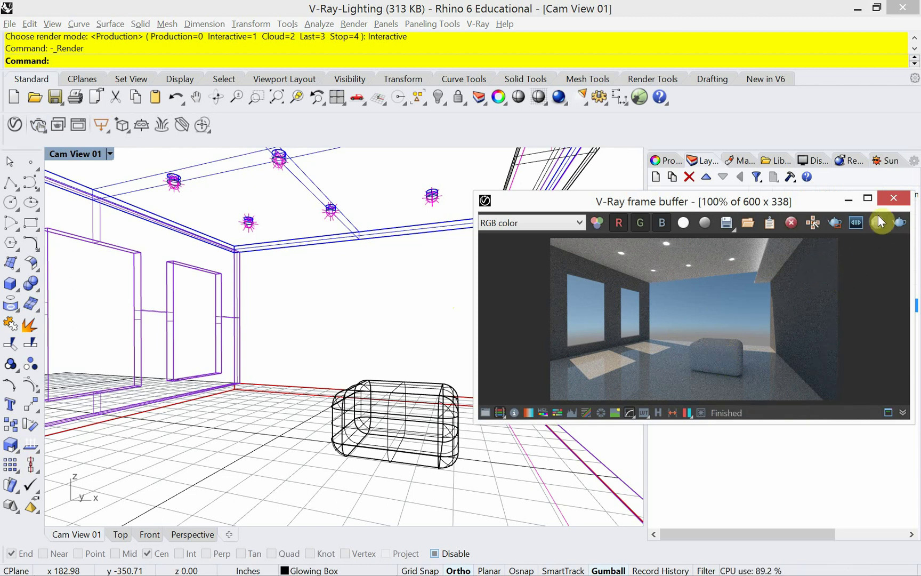
left_click(885, 199)
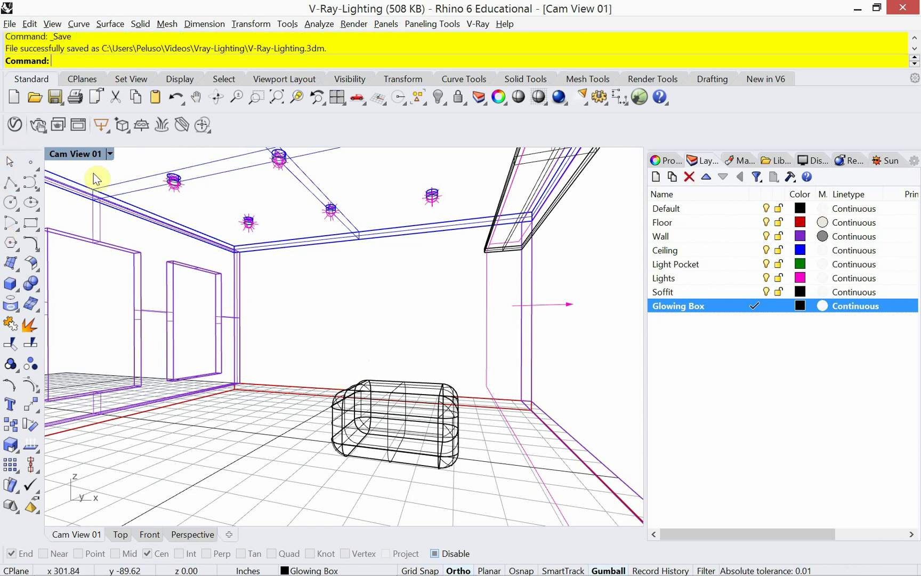
Create an Emissive material in the V-Ray Asset Editor and apply it to the Glowing Box layer.
left_click(14, 124)
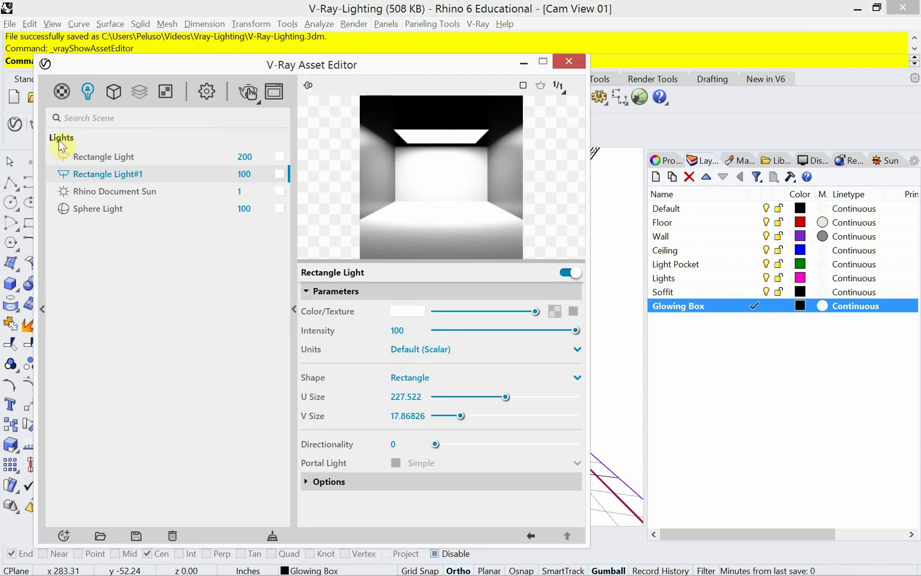
left_click(62, 92)
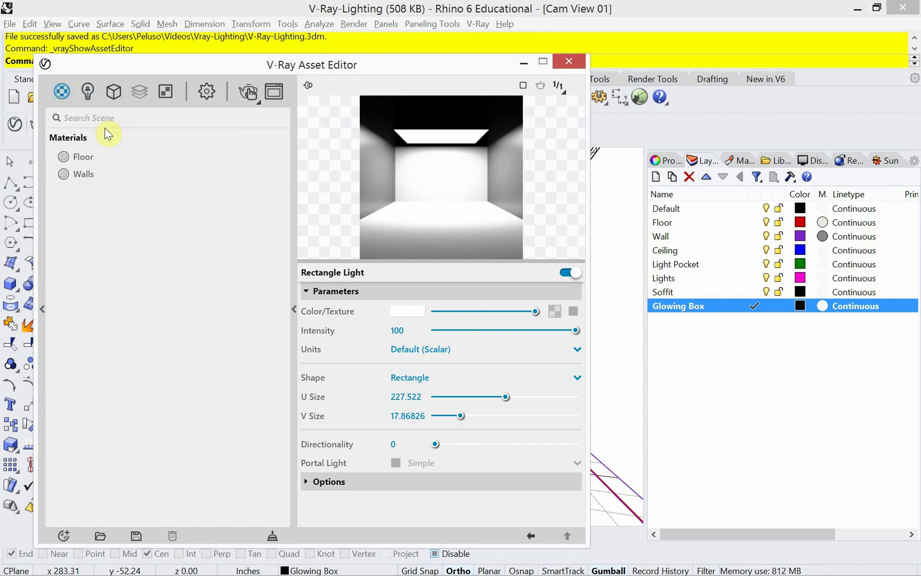
mouse_move(62, 94)
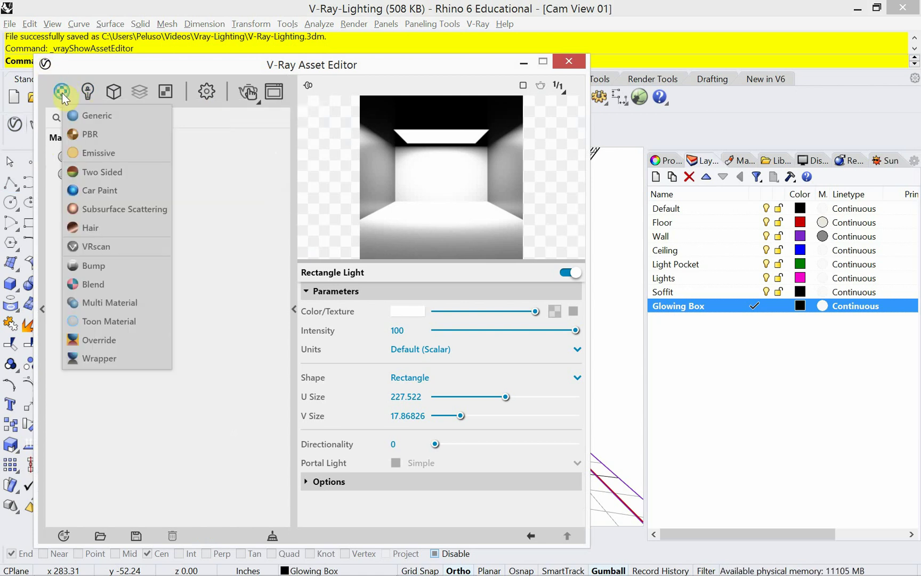
left_click(98, 154)
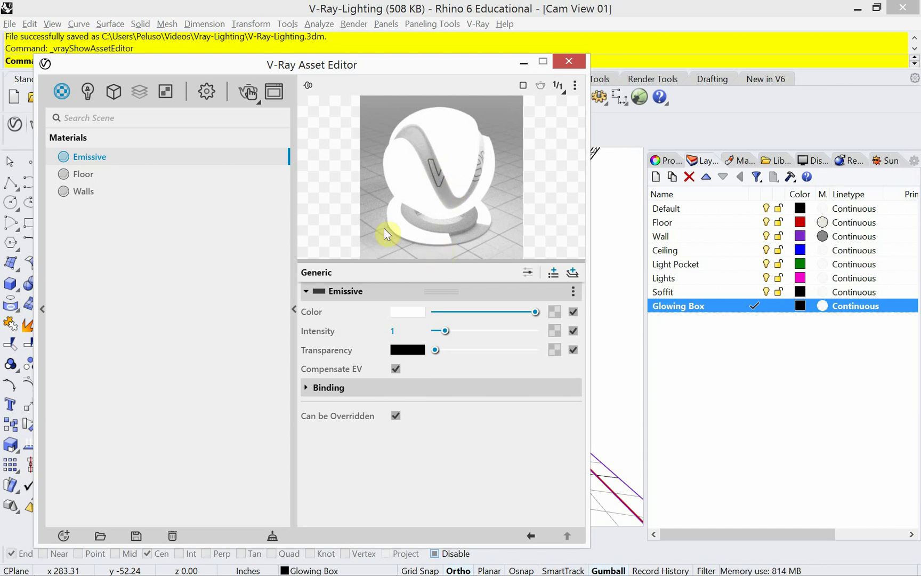
right_click(119, 156)
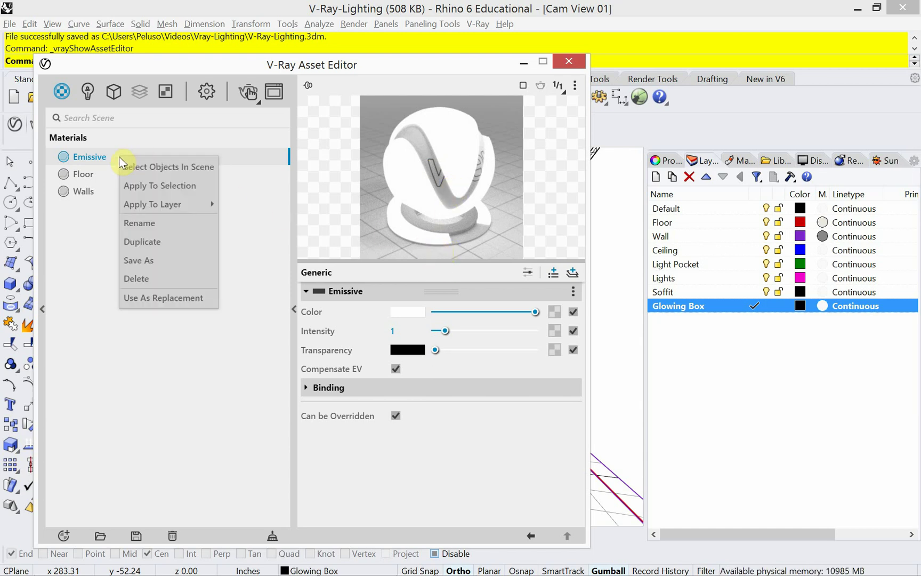
mouse_move(155, 204)
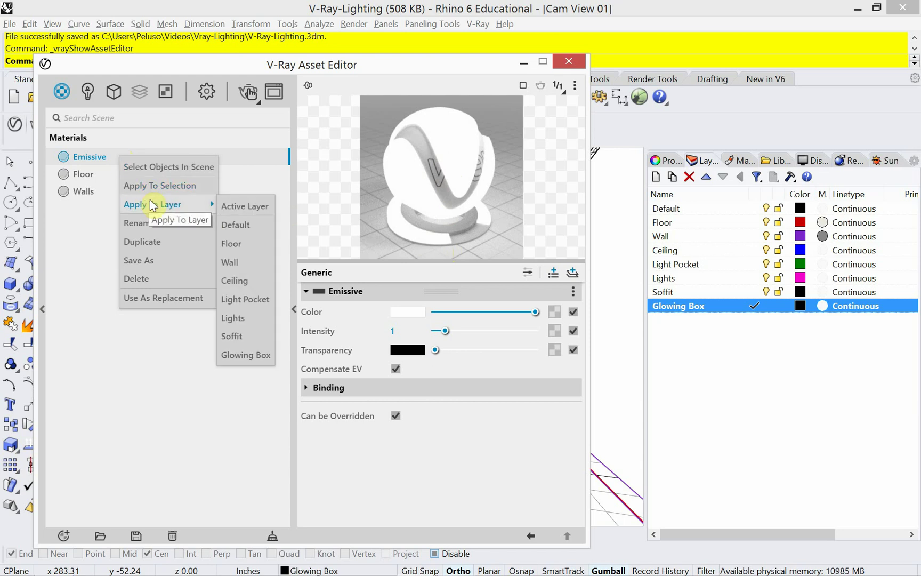
left_click(269, 352)
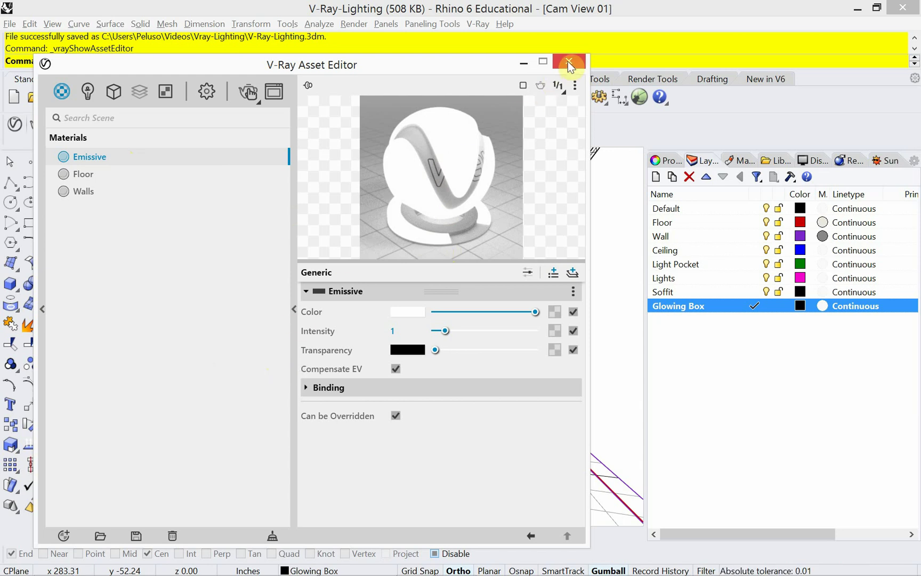
Start an interactive V-Ray render and arrange the frame buffer beside the Asset Editor so the Emissive settings stay accessible.
left_click_drag(395, 65, 364, 58)
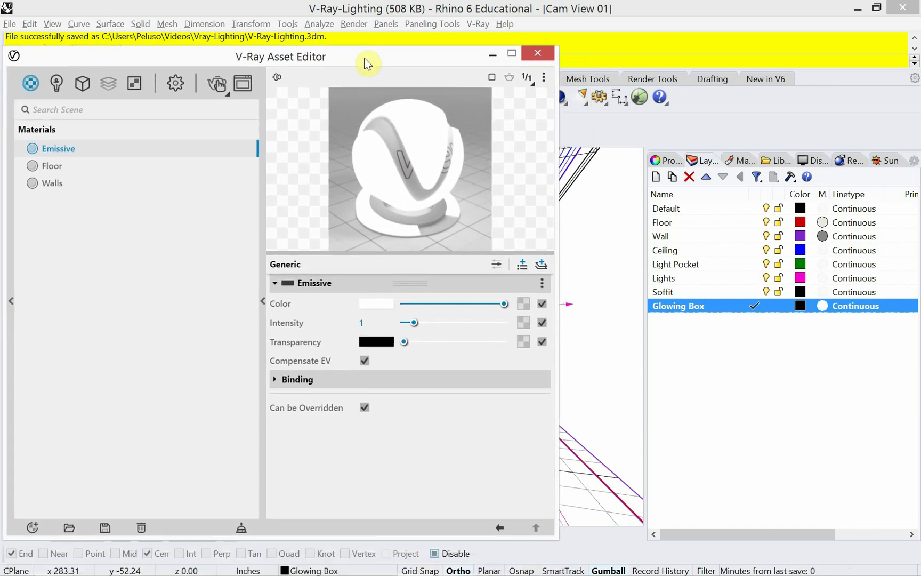
left_click(218, 86)
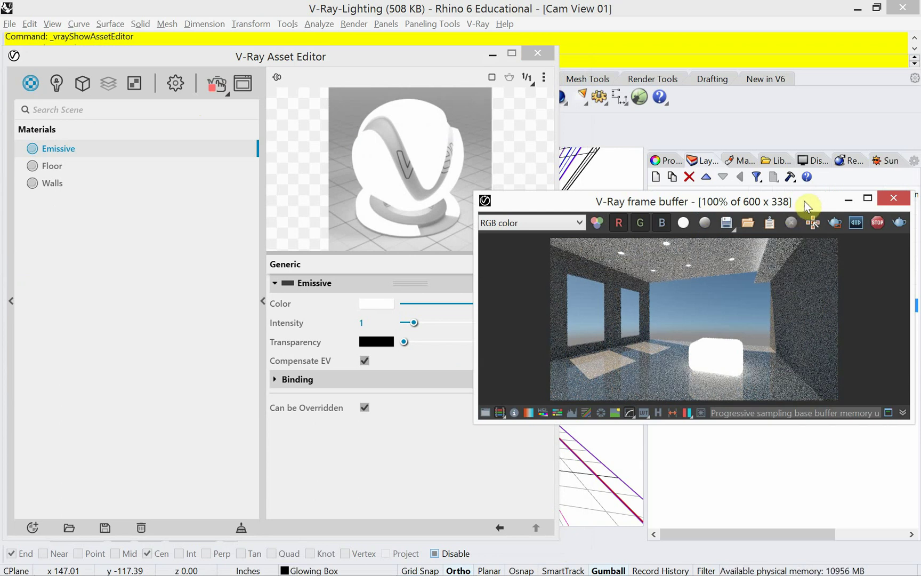
left_click_drag(805, 206, 796, 202)
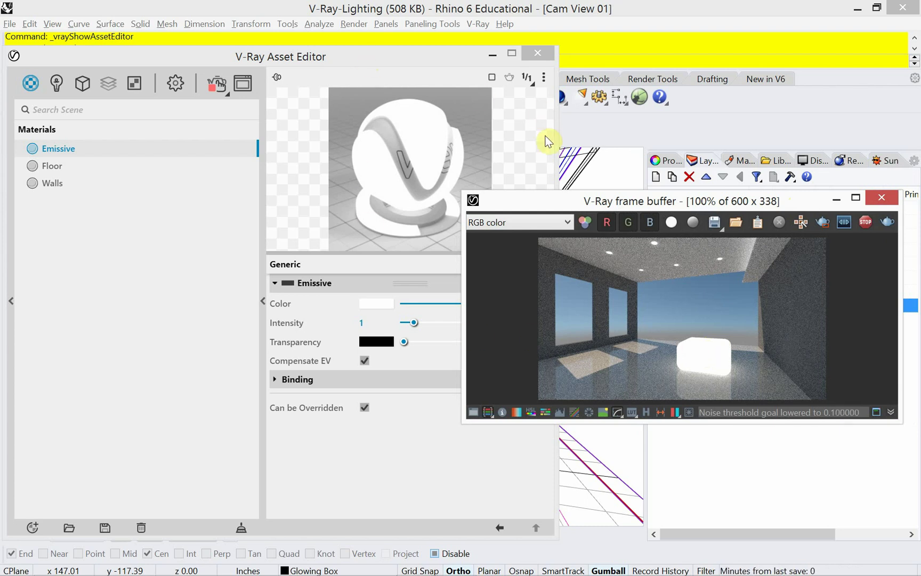
left_click_drag(534, 206, 552, 205)
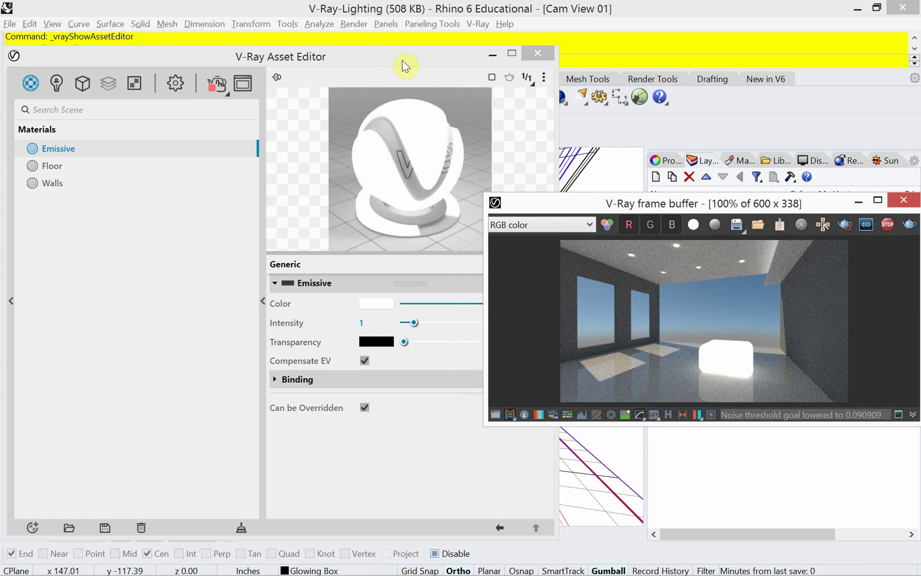
Reposition the Asset Editor to reach the Emissive sliders and try intensities of 10 and 3.5.
left_click_drag(404, 66, 336, 55)
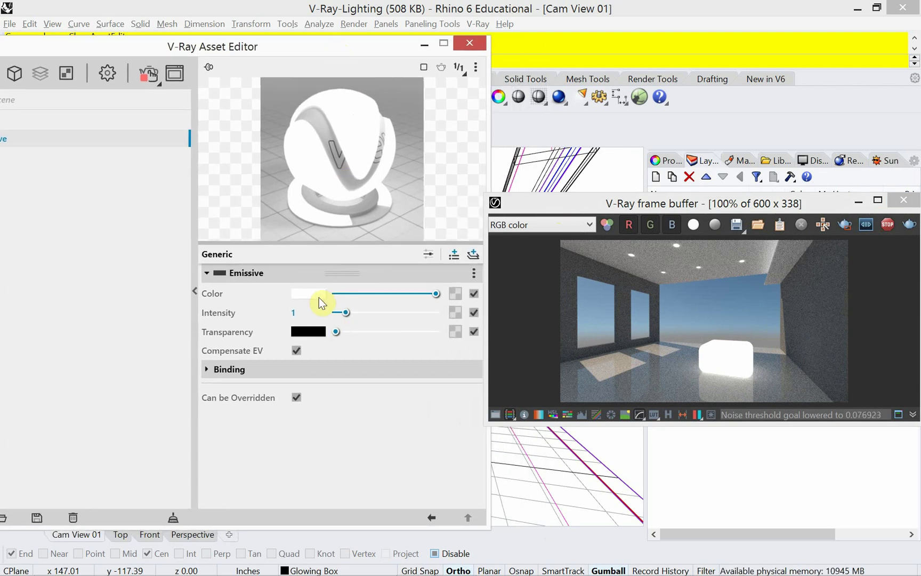
left_click_drag(345, 312, 451, 335)
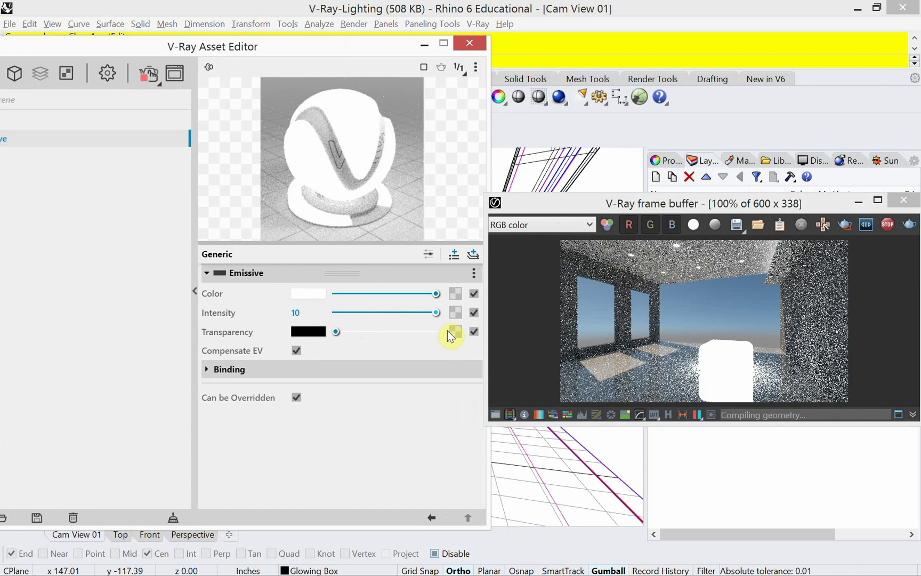
left_click_drag(436, 312, 373, 315)
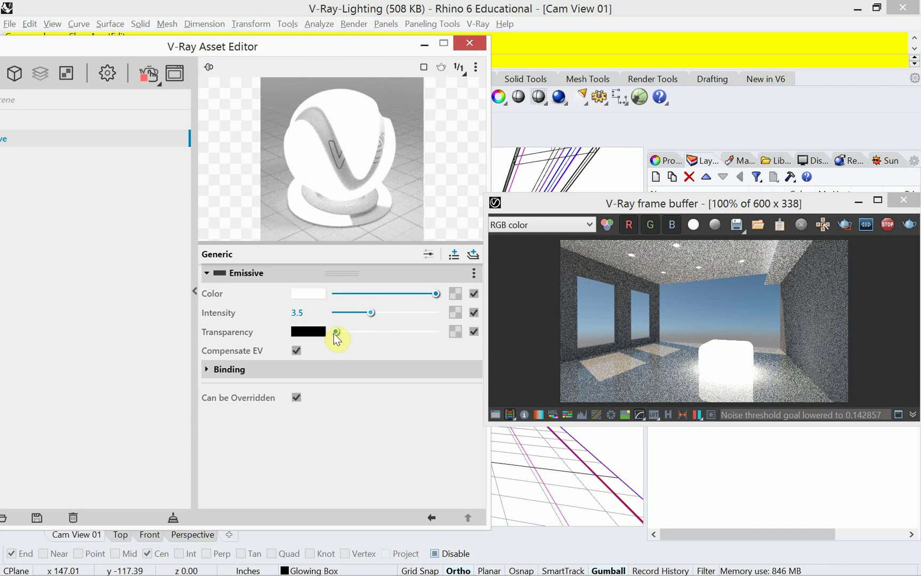
Try a light grey Transparency on the Emissive material together with a lower Intensity of 1.8.
left_click_drag(337, 331, 356, 336)
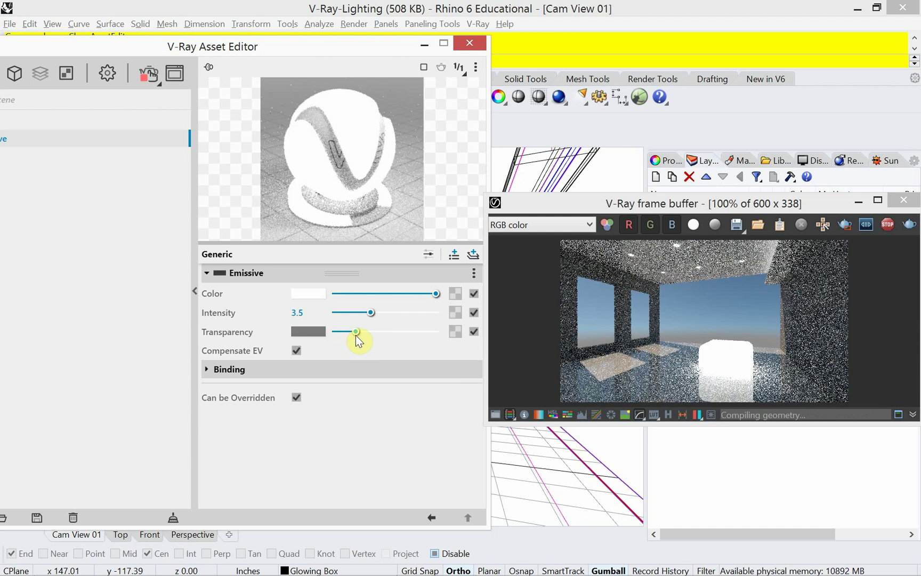
left_click_drag(356, 336, 370, 340)
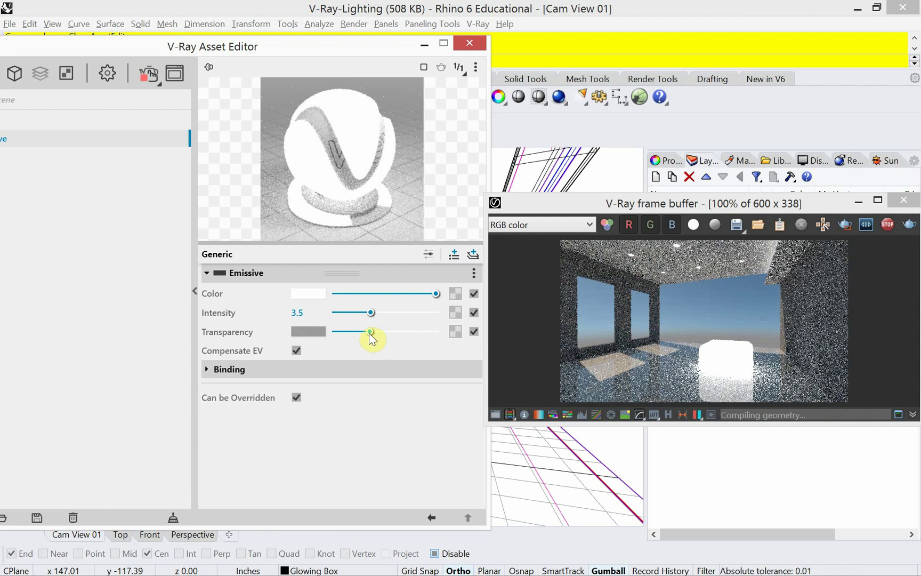
left_click_drag(372, 335, 421, 333)
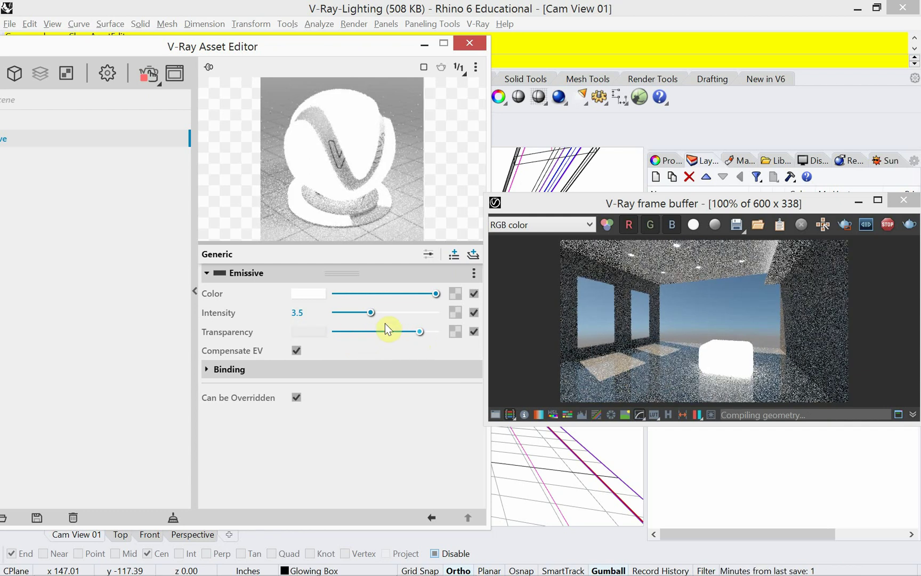
left_click_drag(371, 317, 349, 315)
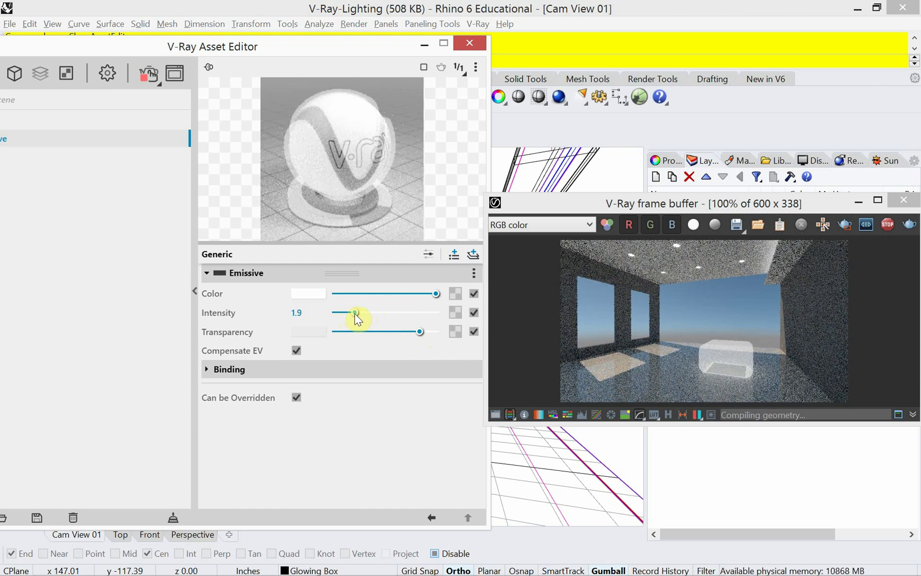
left_click_drag(355, 314, 359, 315)
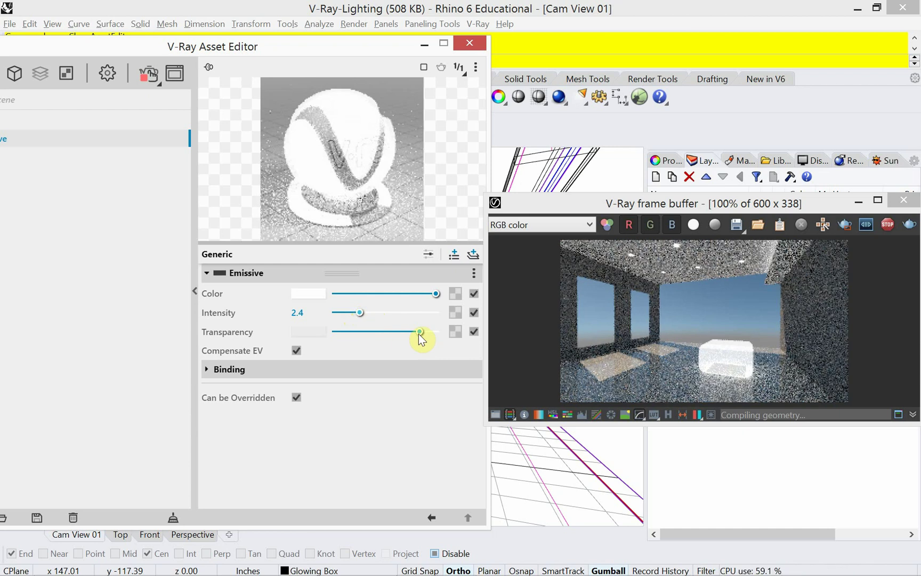
left_click_drag(419, 333, 405, 330)
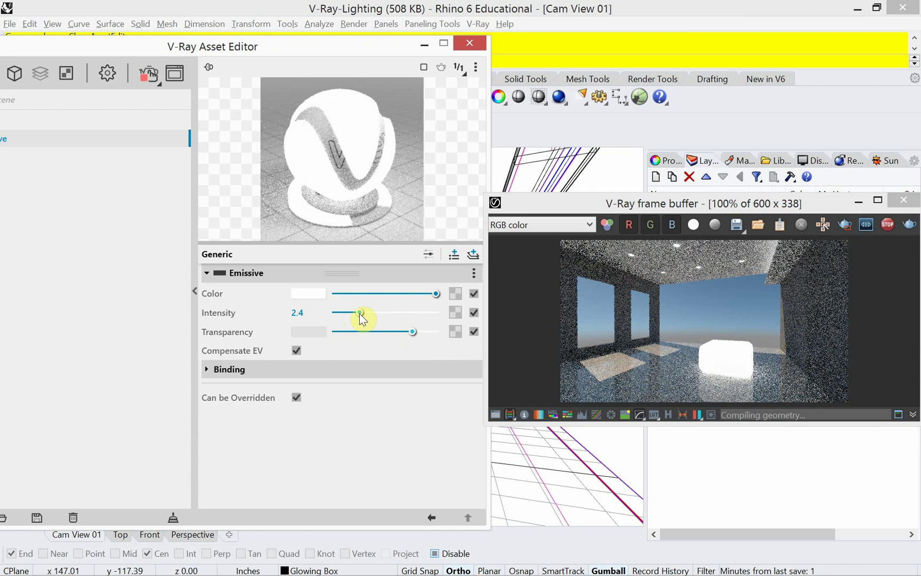
left_click_drag(360, 313, 353, 312)
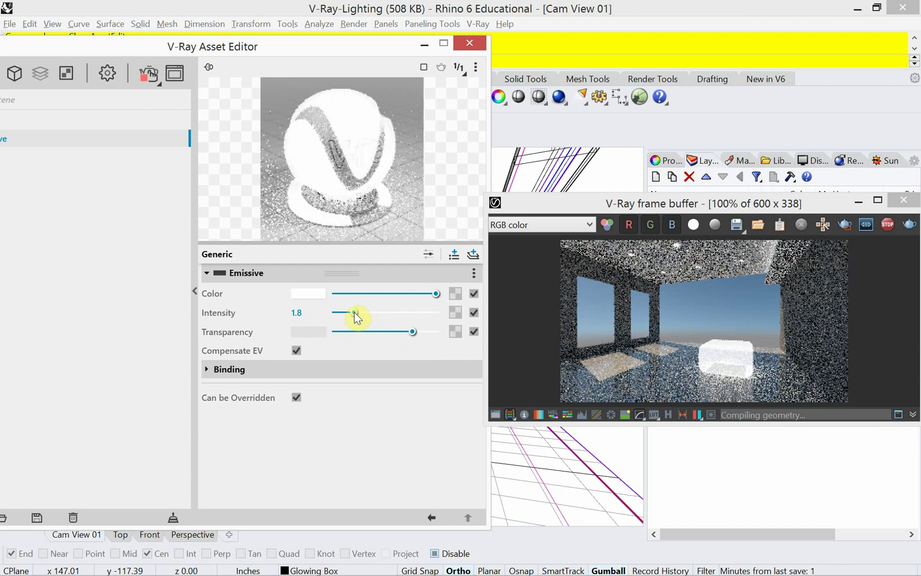
Give the Emissive material a light magenta color (R 0.835, G 0.459, B 0.898), Intensity 5.1 and a light grey Transparency.
left_click(309, 294)
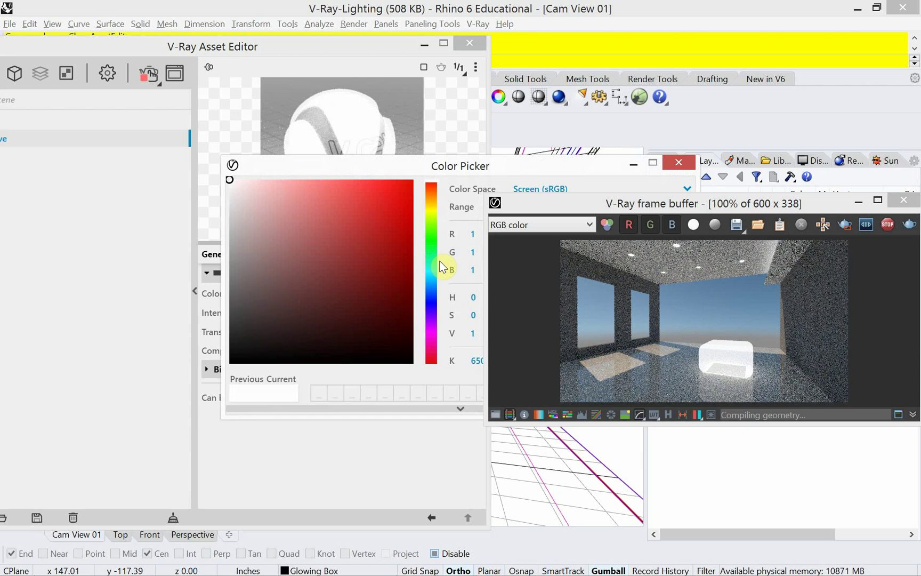
left_click(433, 331)
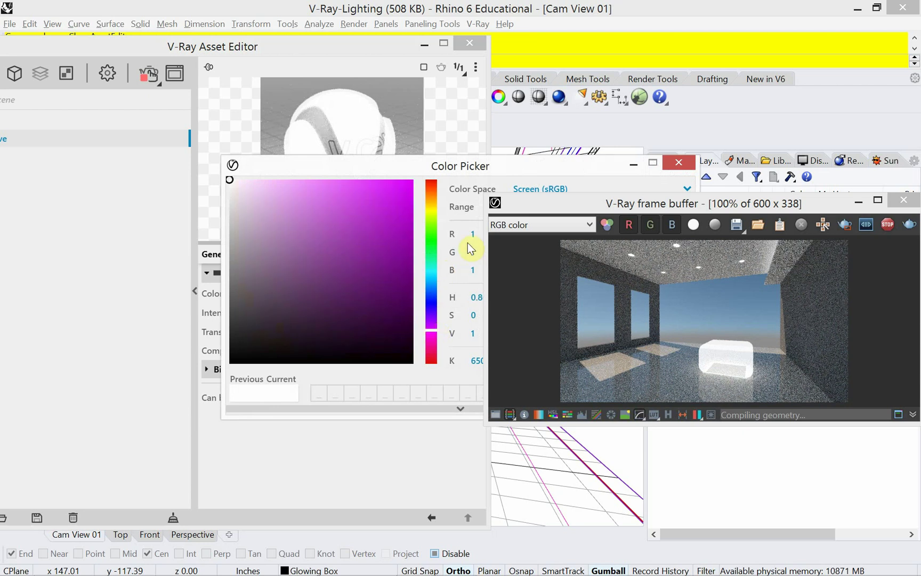
left_click(391, 194)
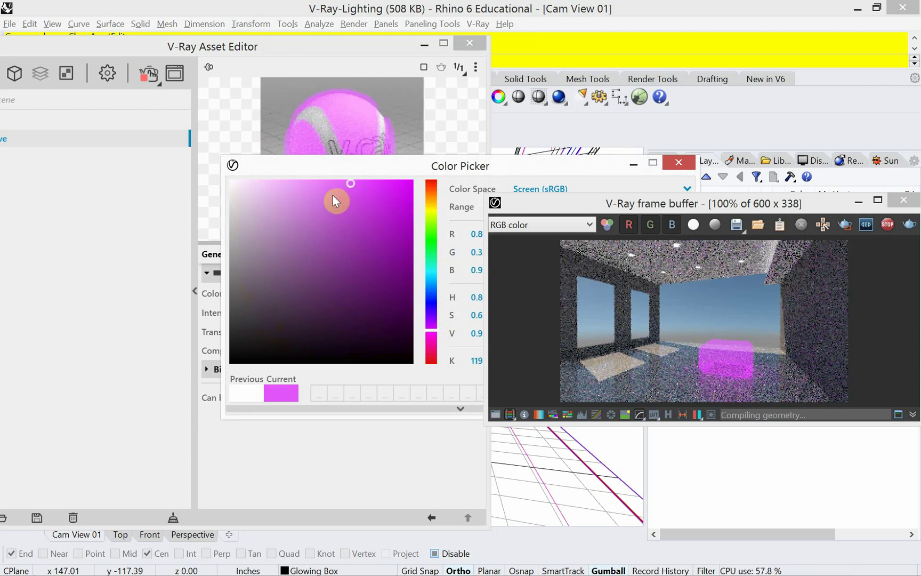
left_click(286, 192)
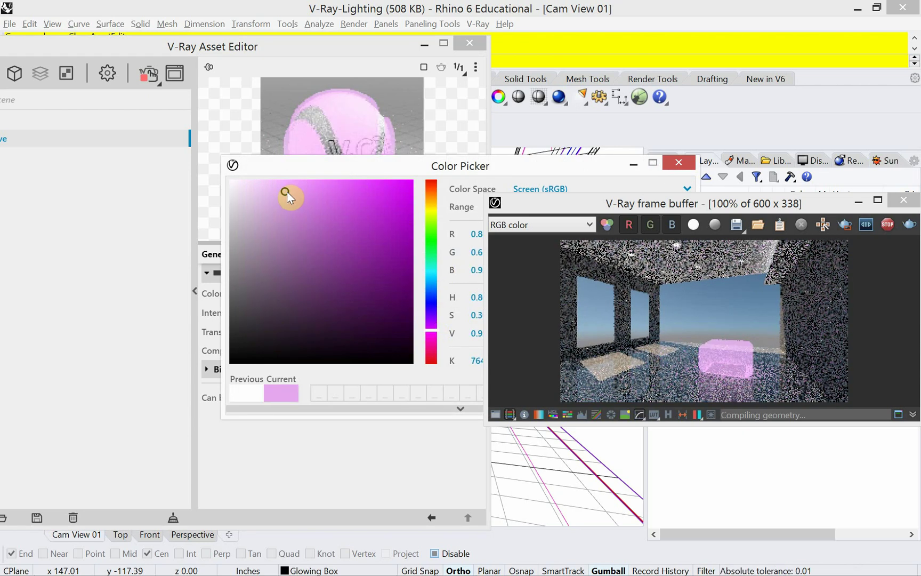
left_click(319, 201)
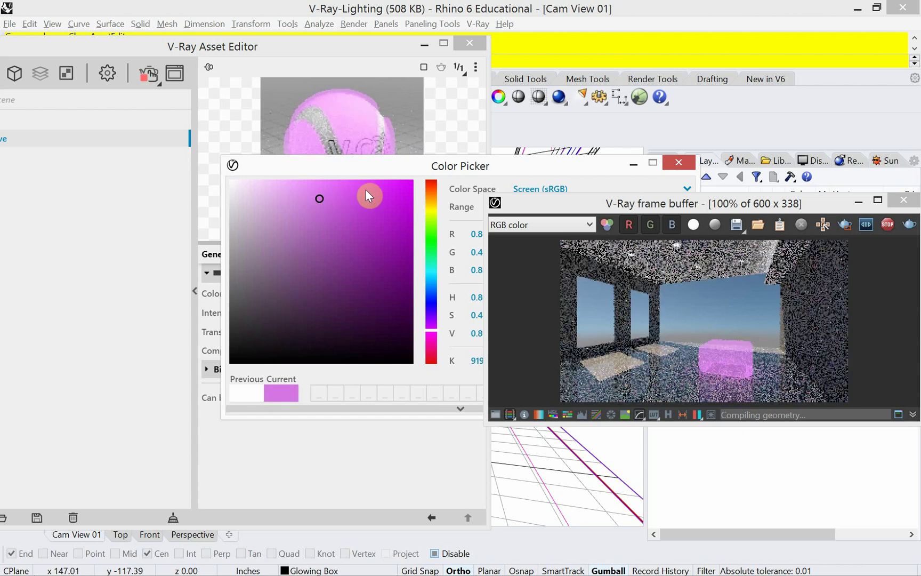
left_click_drag(493, 169, 461, 170)
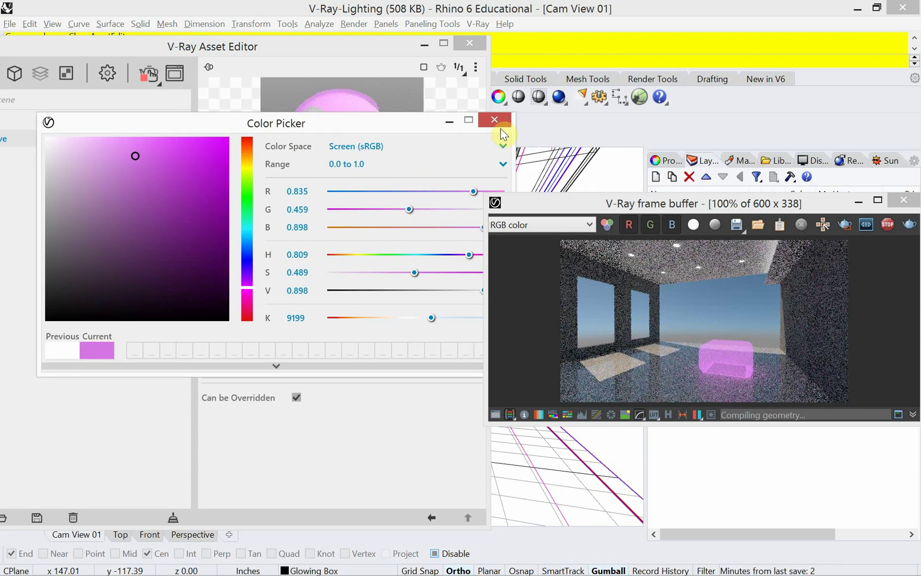
left_click_drag(392, 129, 393, 86)
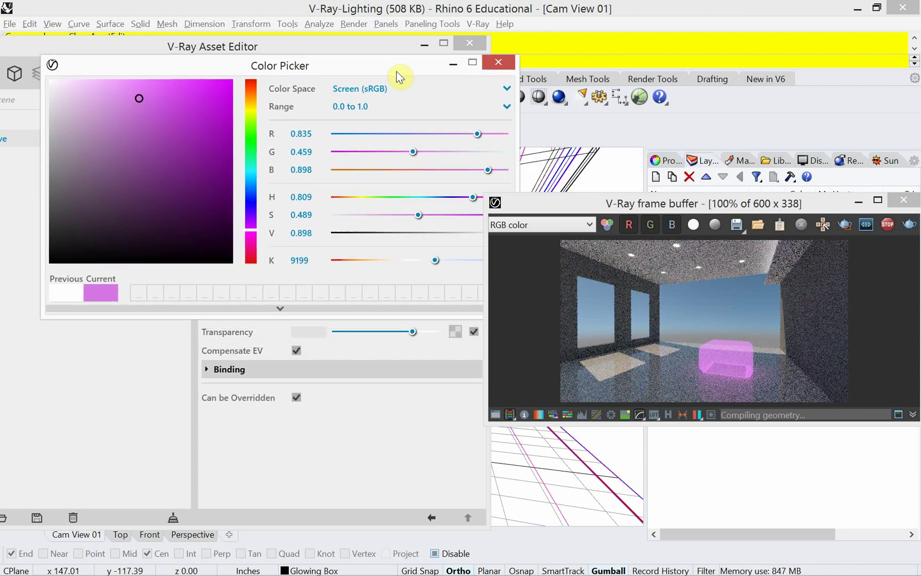
left_click(495, 80)
left_click_drag(415, 331, 387, 316)
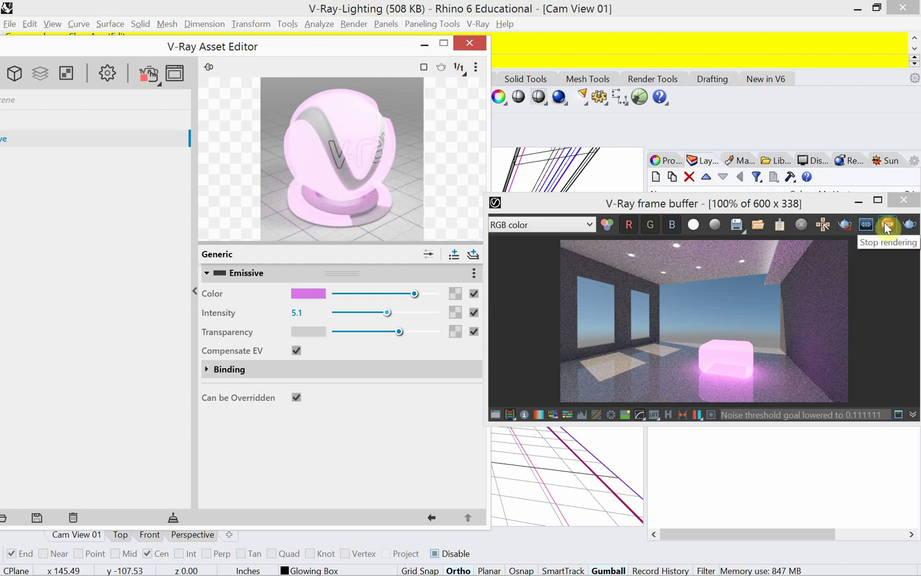
Enable Depth of Field in the camera render settings and expand its parameters.
left_click_drag(294, 56, 346, 70)
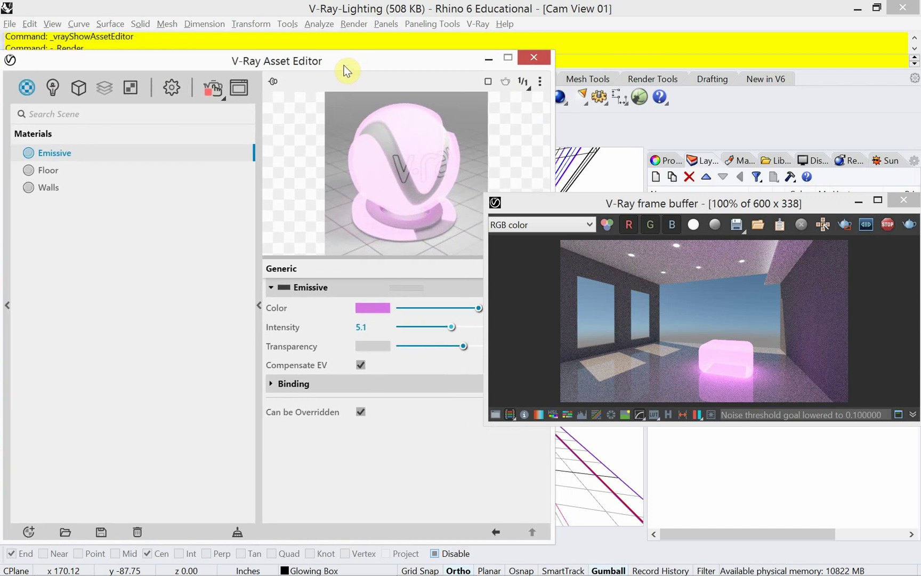
left_click(176, 97)
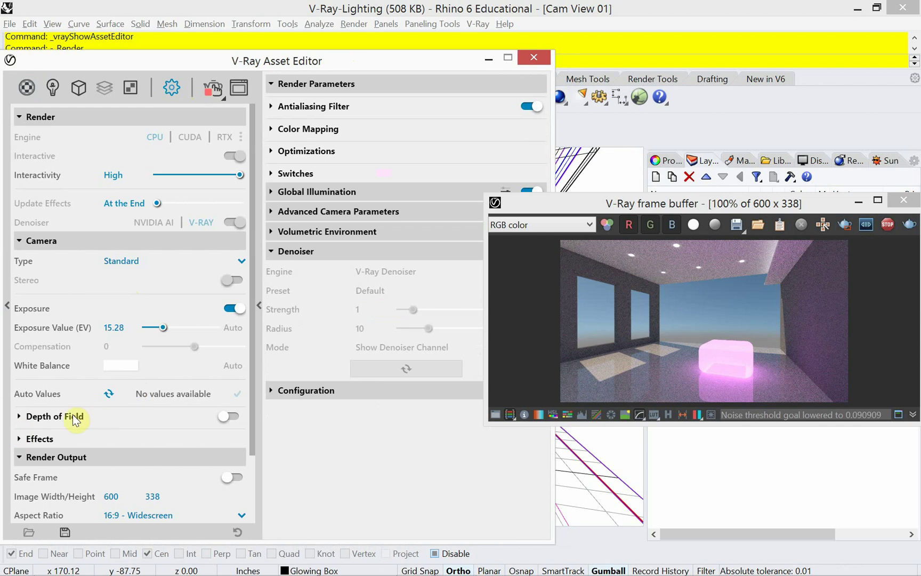
left_click(259, 306)
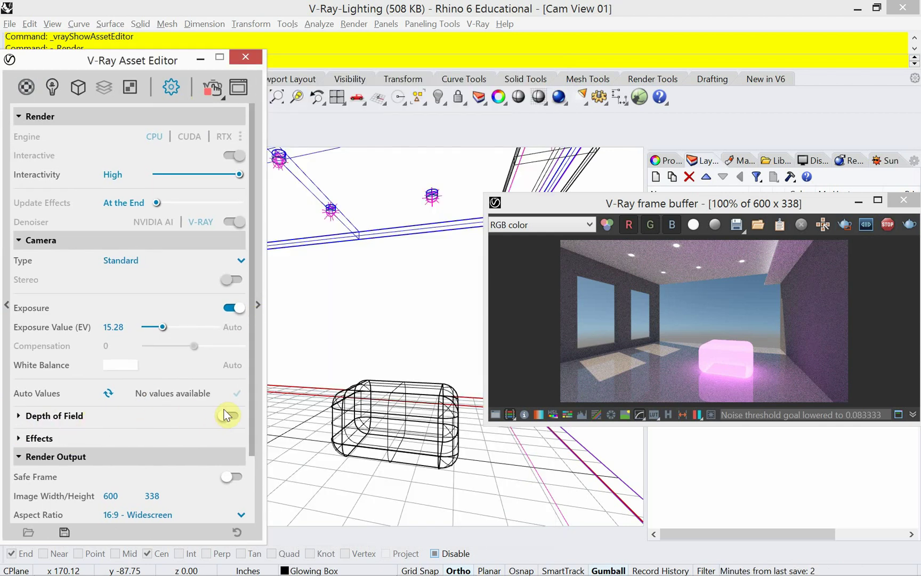
left_click(229, 416)
left_click_drag(109, 60, 177, 35)
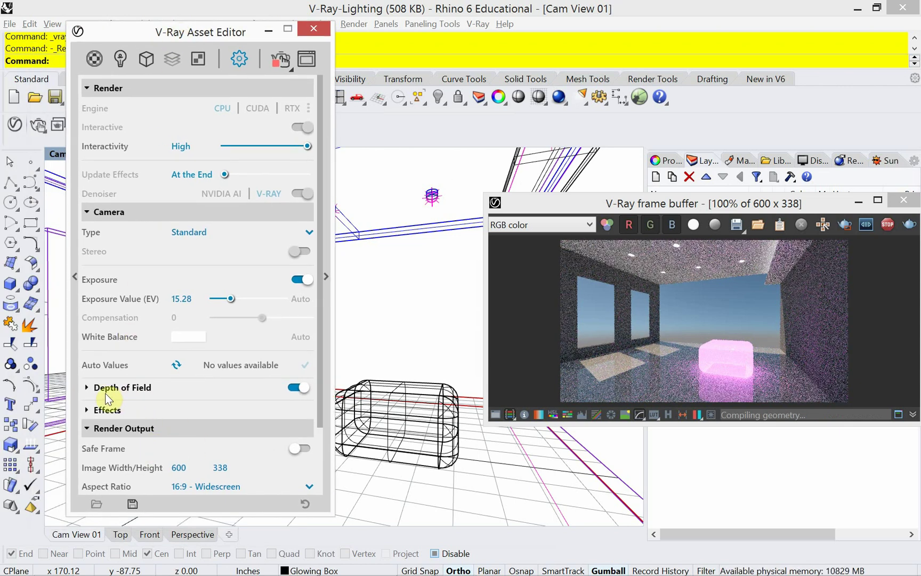
left_click(85, 389)
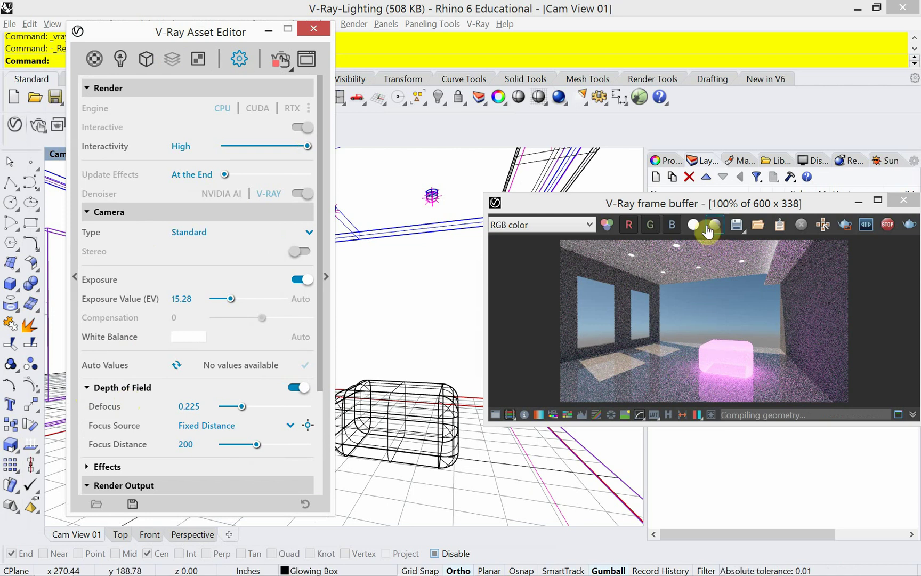
Bring the frame buffer closer to the settings and try a strong Depth of Field Defocus of 0.953.
left_click_drag(572, 202, 487, 204)
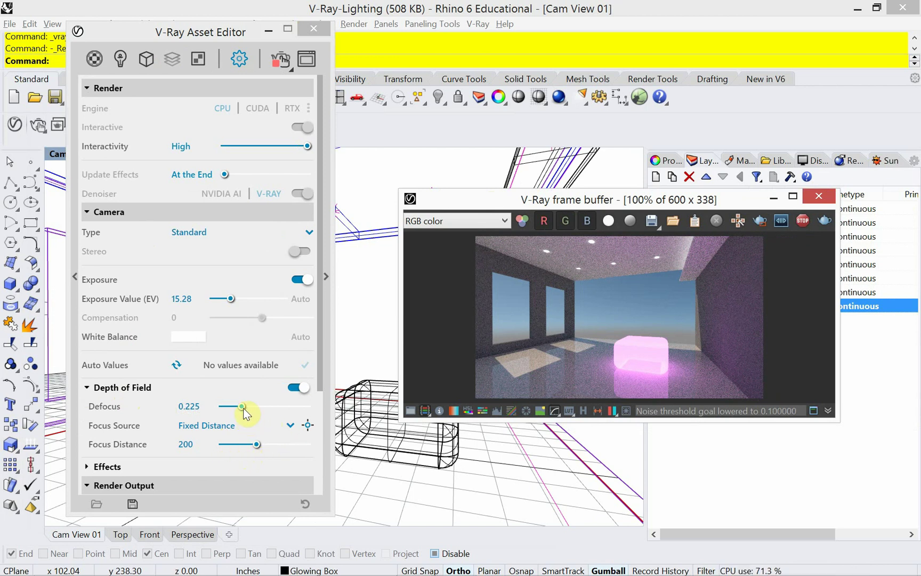
left_click_drag(243, 407, 269, 407)
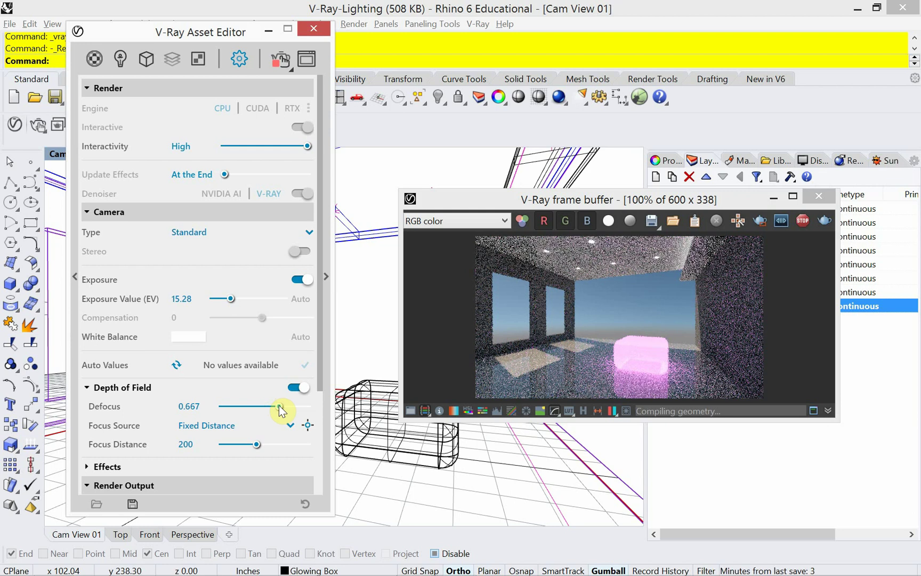
left_click_drag(278, 405, 302, 411)
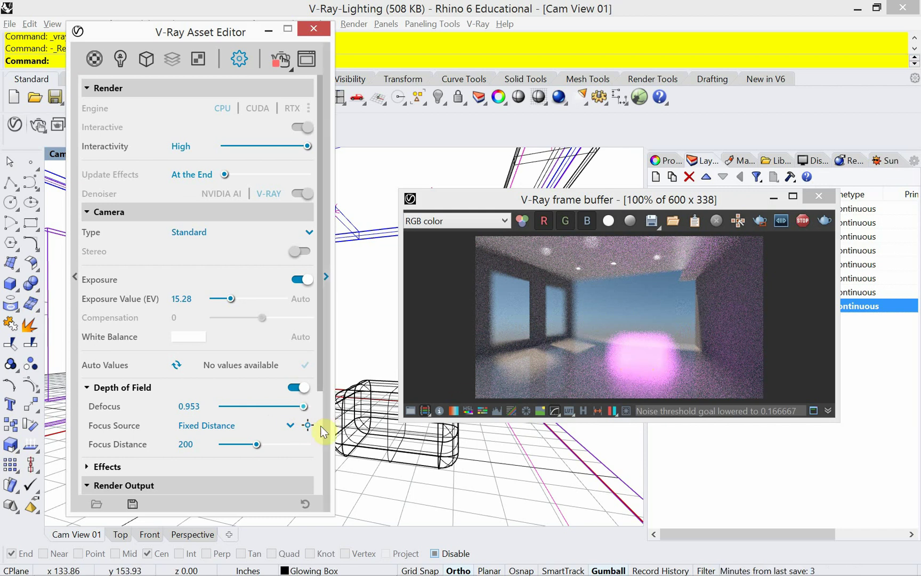
Change the Focus Source to Fixed Point and, with object snaps enabled, pick the focus point on the edge of the rounded box.
left_click(290, 425)
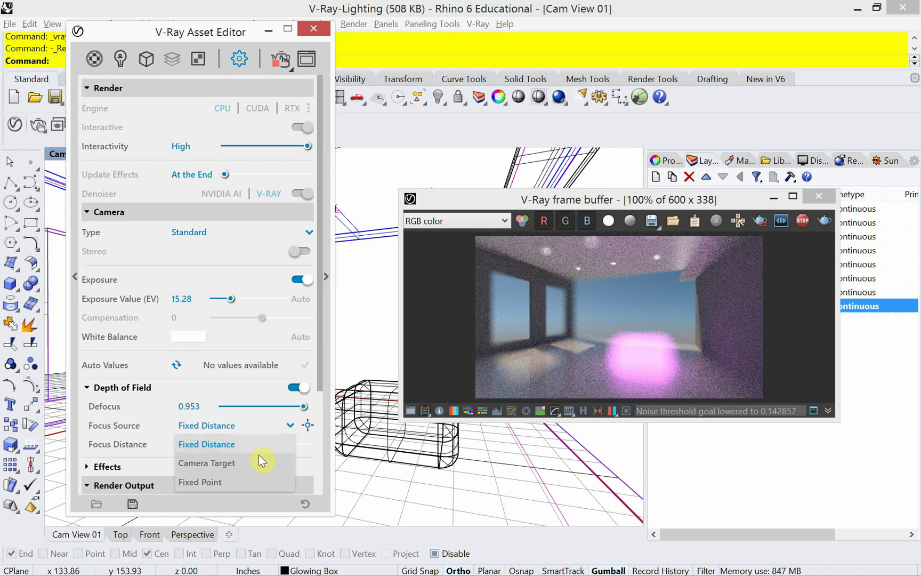
left_click(248, 482)
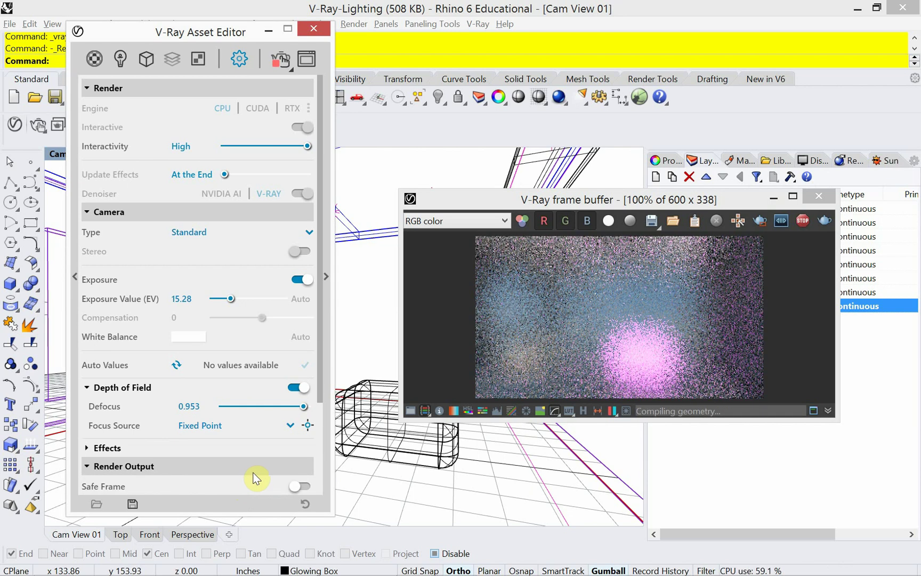
left_click(309, 426)
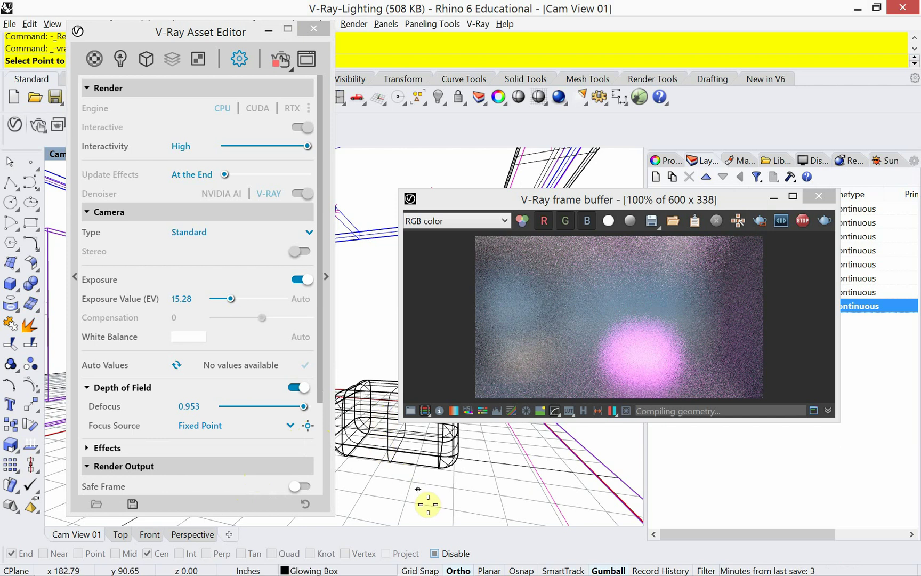
left_click(436, 554)
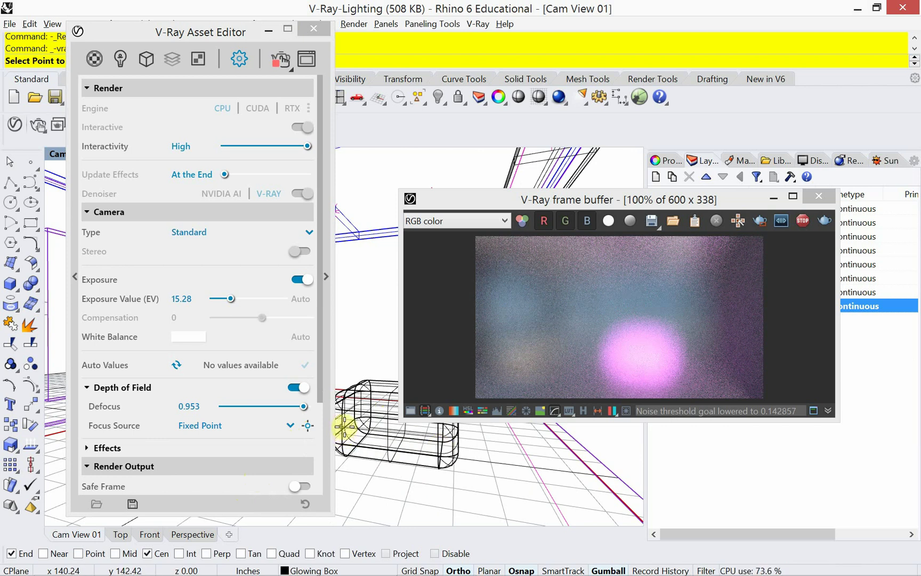
left_click(342, 406)
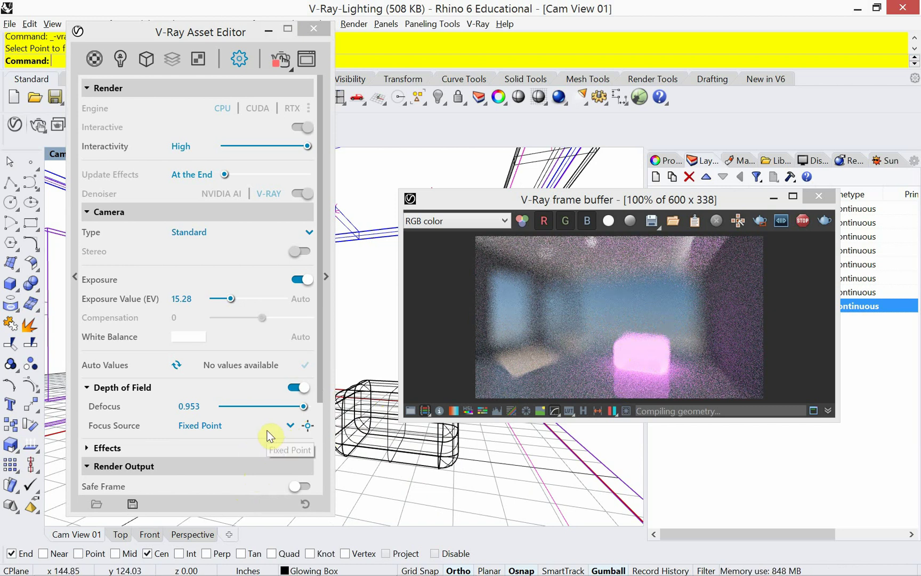
Set the Depth of Field Defocus to 0.385 and save the model.
left_click(303, 406)
left_click_drag(305, 409, 262, 403)
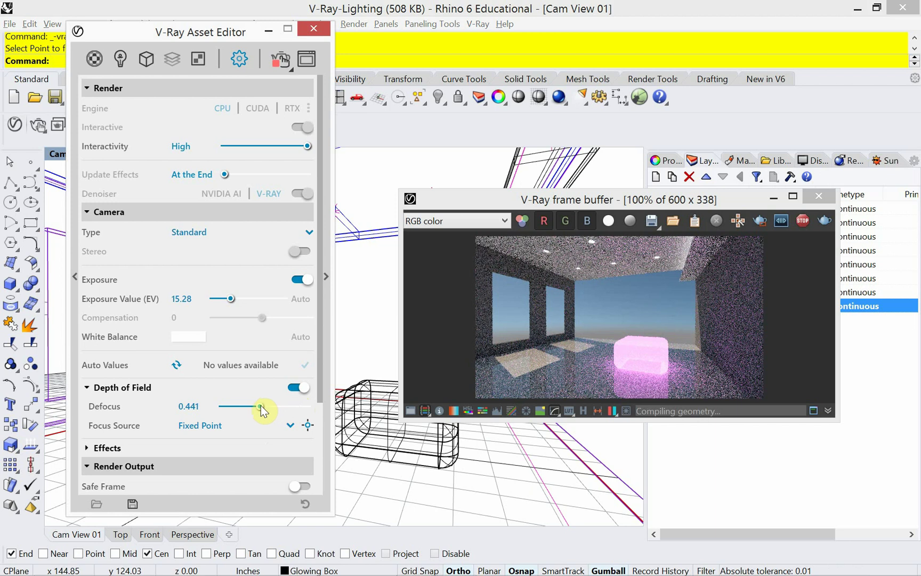
left_click_drag(261, 405, 255, 406)
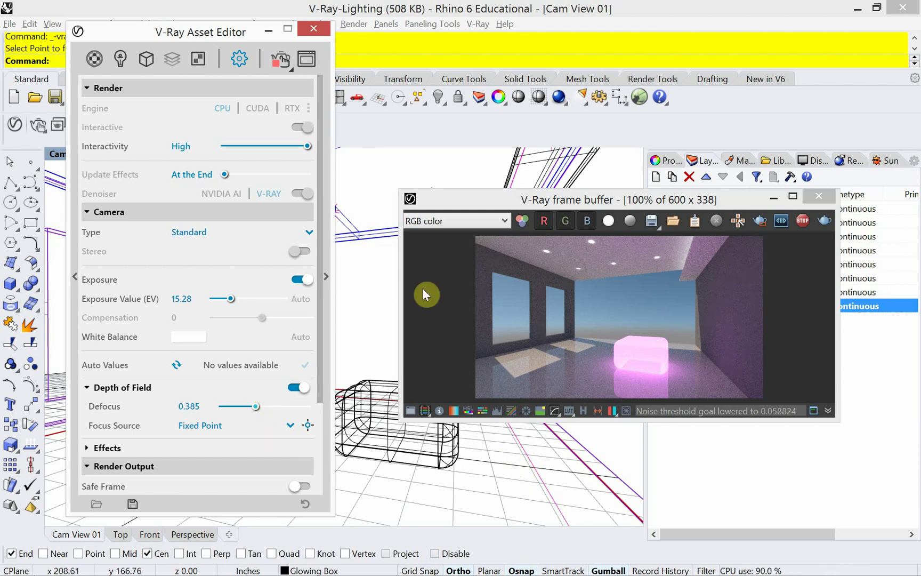
left_click(10, 23)
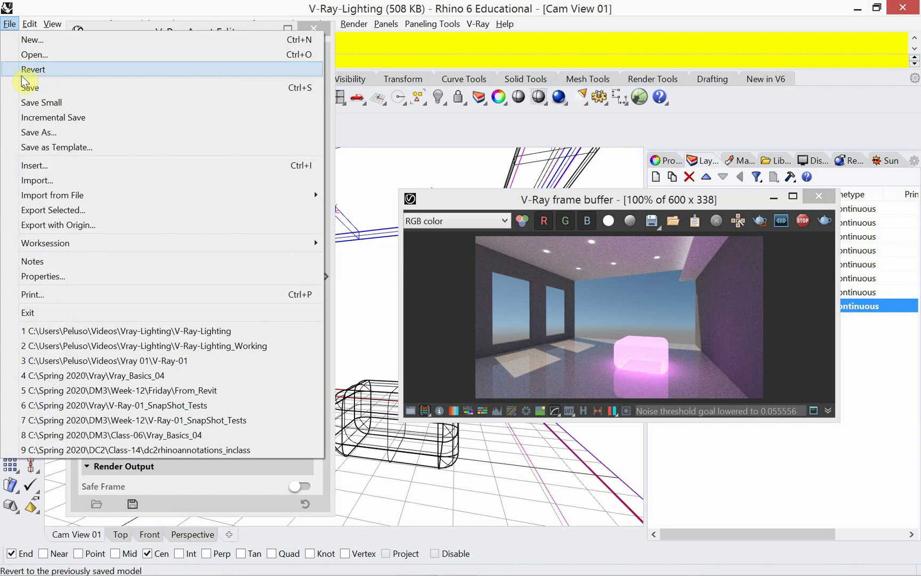
left_click(28, 91)
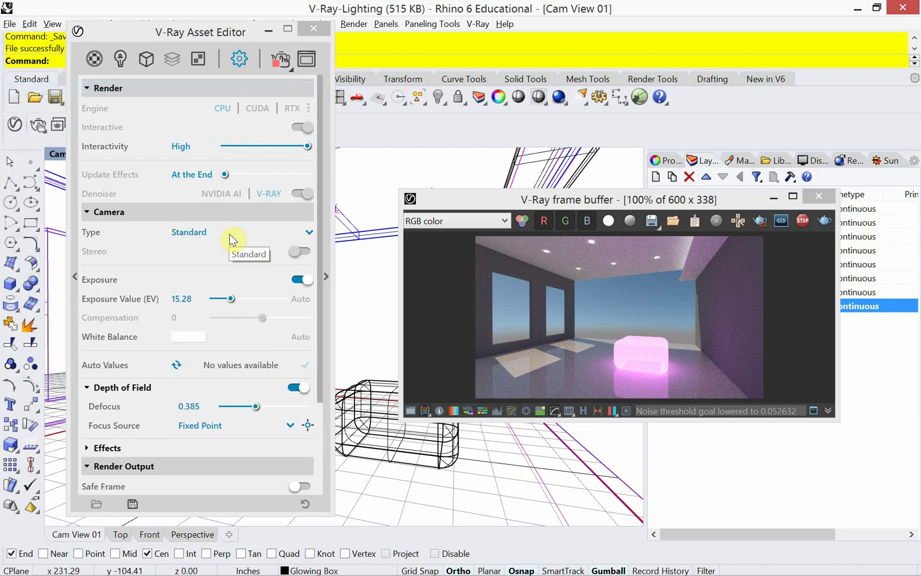
Collapse the Camera and Render settings and set the render output image width to 1200 pixels.
left_click(90, 212)
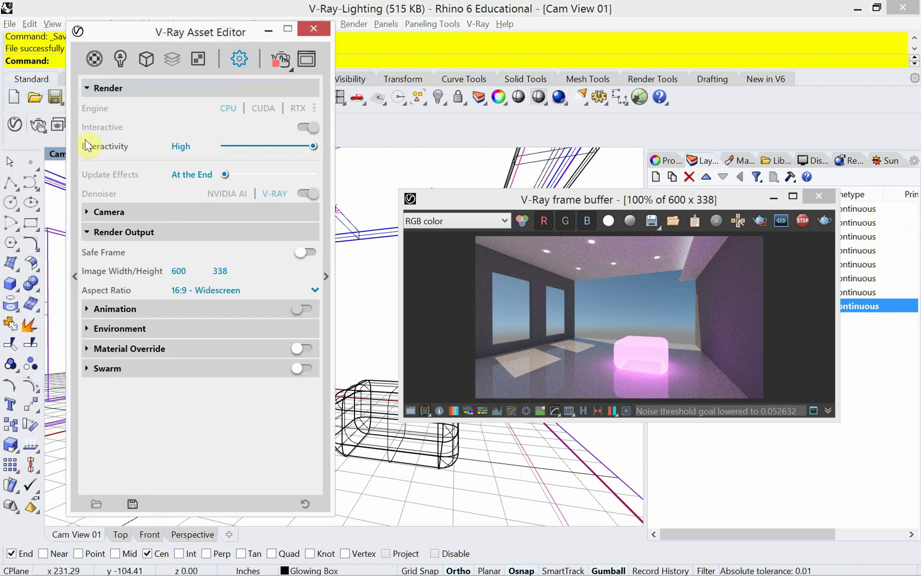
left_click(90, 90)
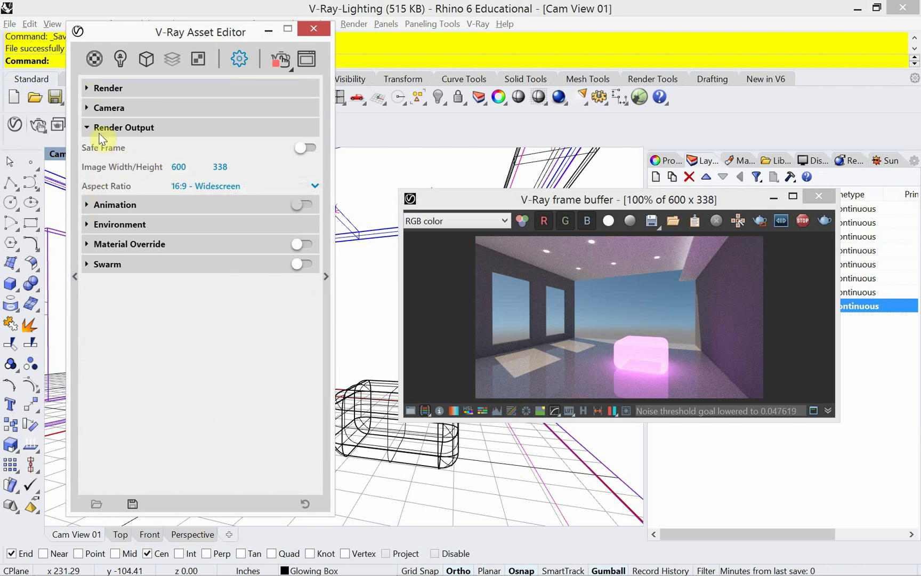
double_click(190, 171)
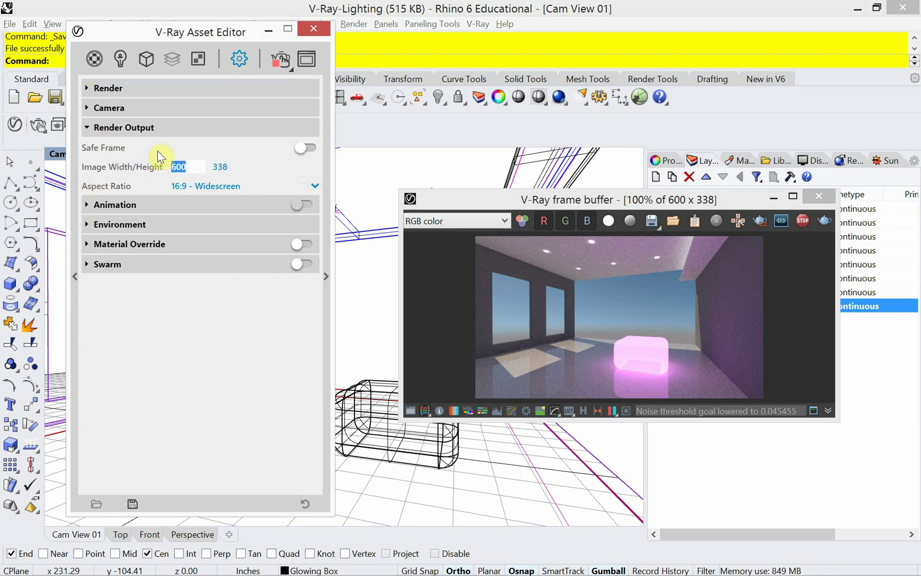
type("1200")
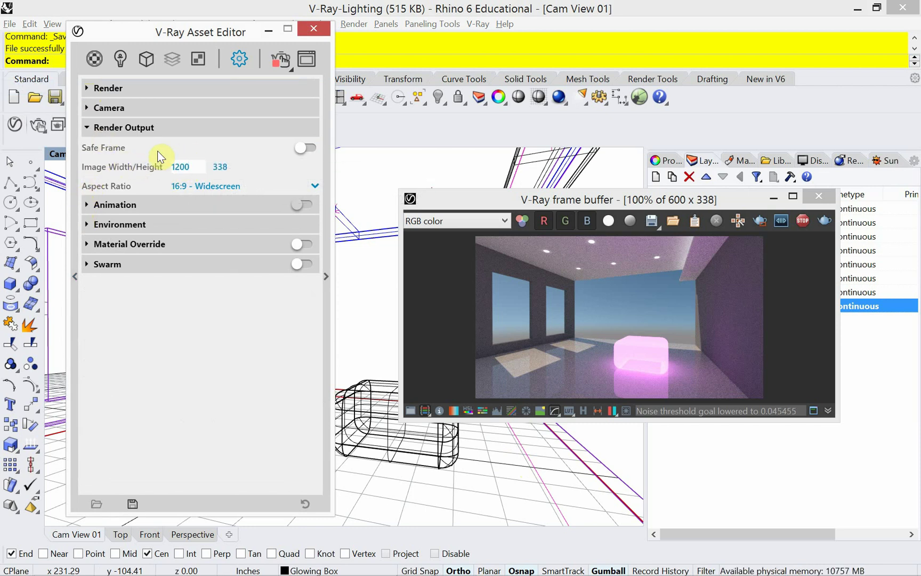
key("Return")
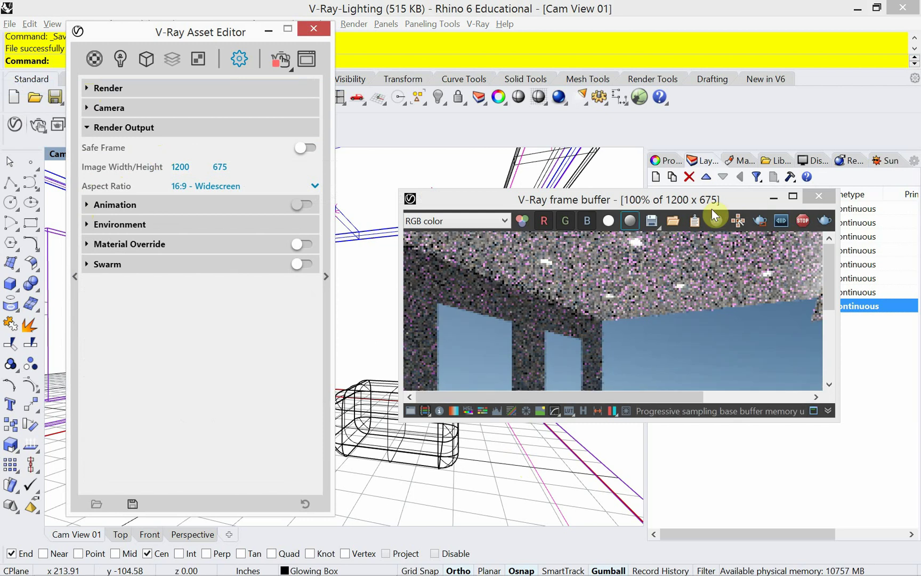
Stop the interactive render, closing its frame buffer, and start a standard production render of the camera view instead.
left_click(802, 221)
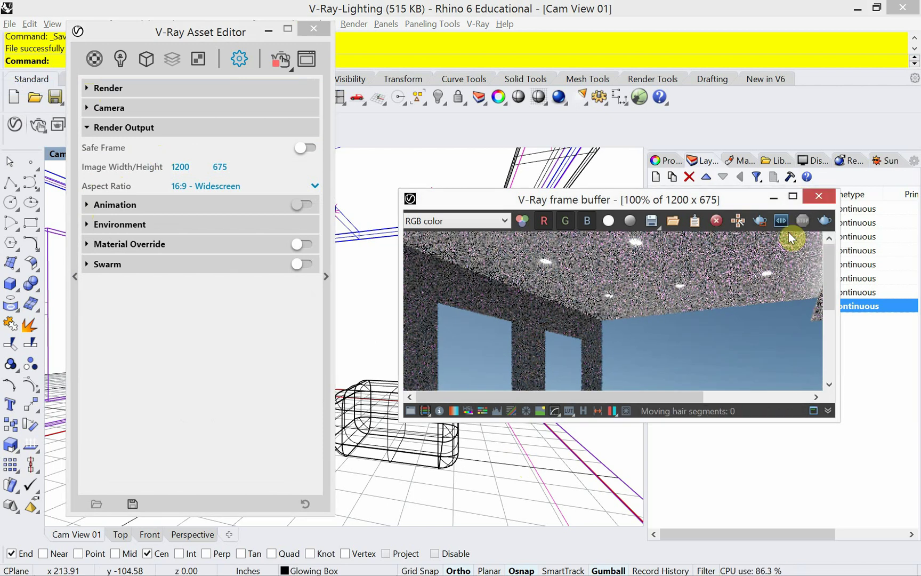
left_click(820, 198)
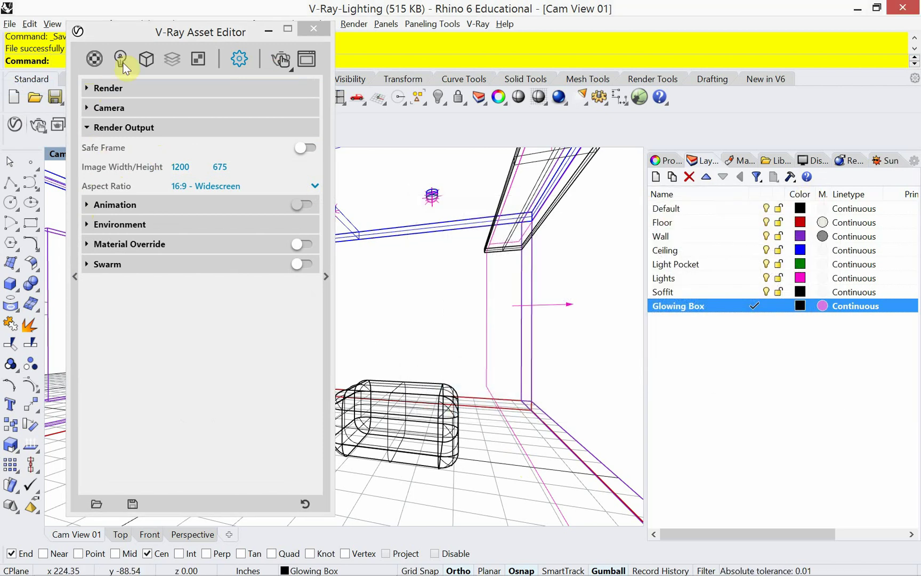
left_click_drag(139, 32, 142, 51)
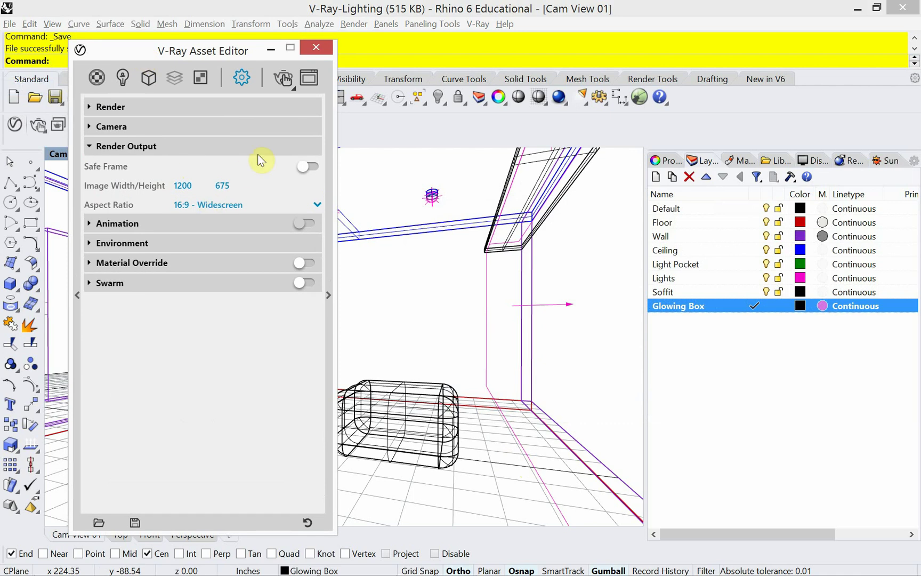
left_click(293, 87)
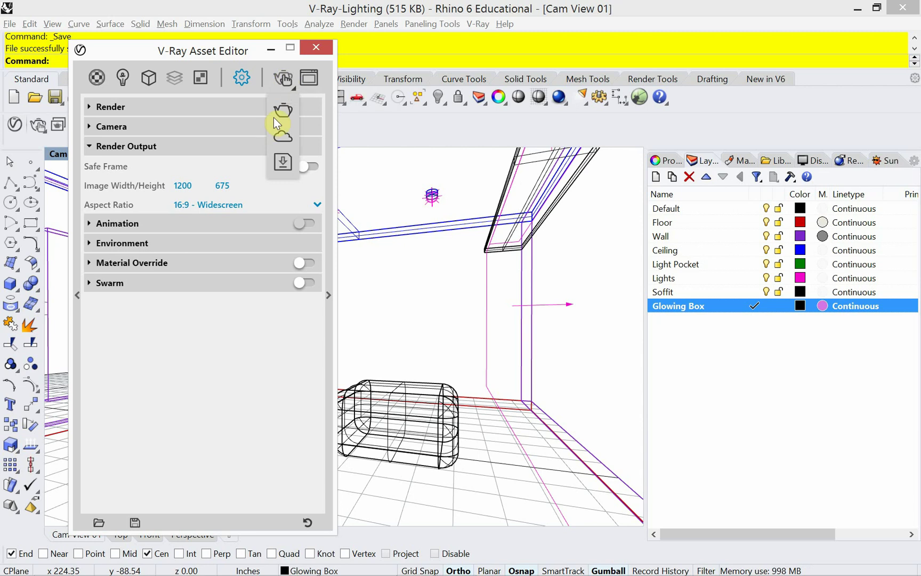
left_click(283, 112)
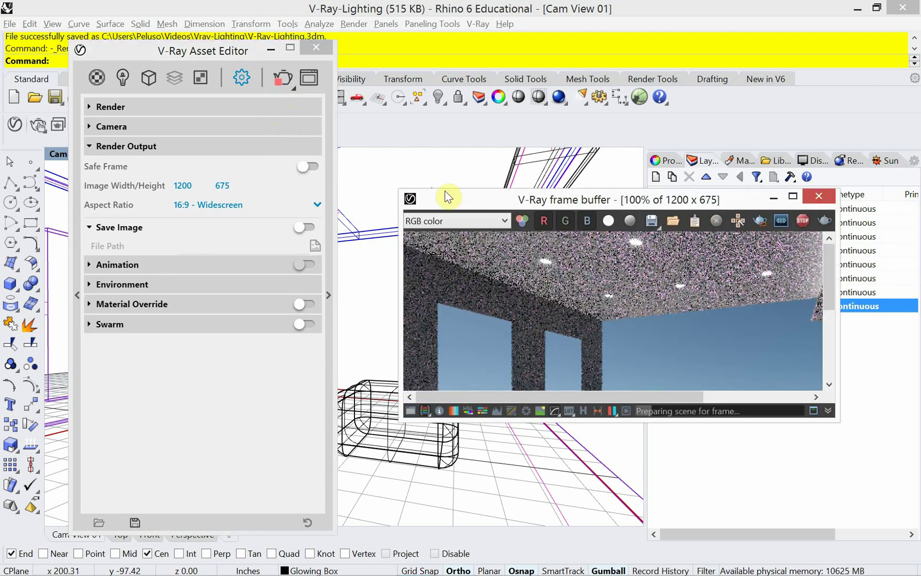
Enlarge and reposition the V-Ray frame buffer so the whole rendered image fits inside it.
left_click_drag(834, 421, 879, 554)
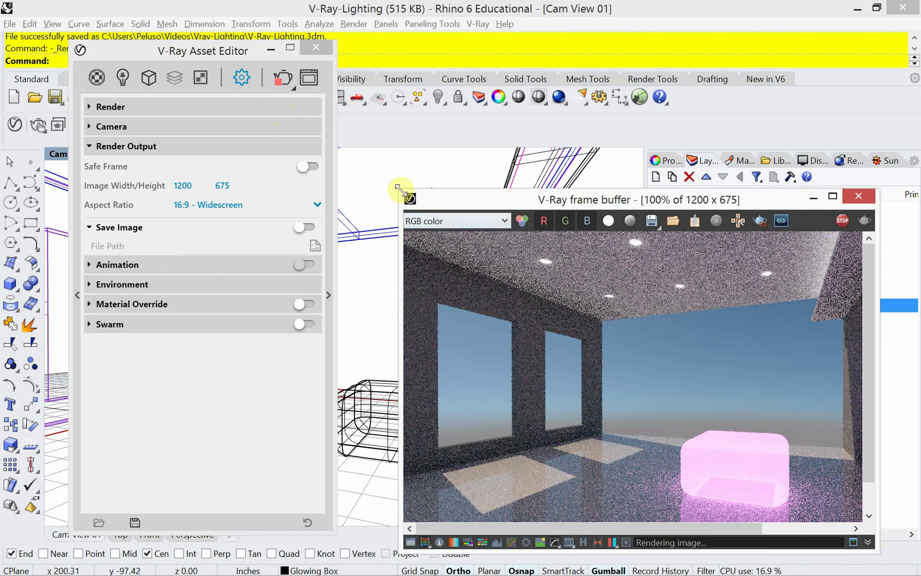
left_click_drag(398, 189, 261, 114)
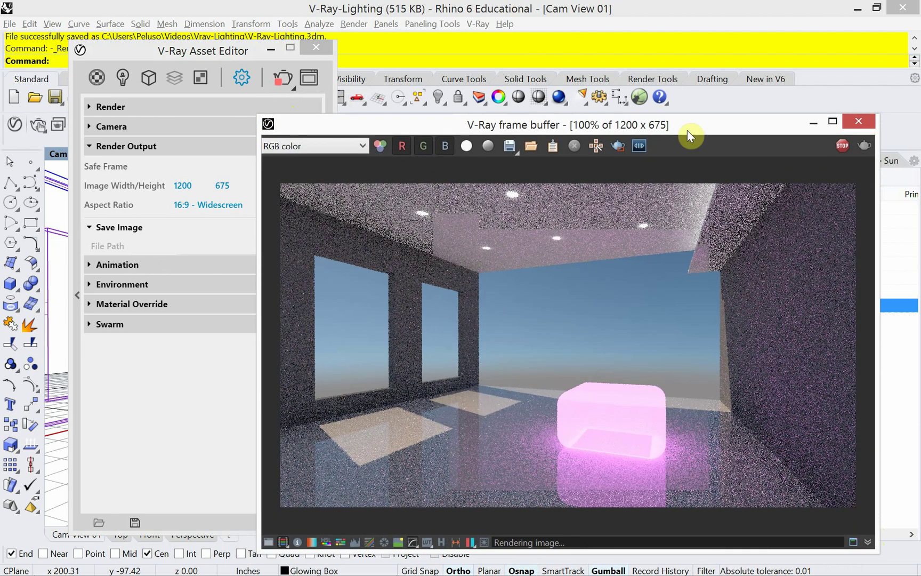
left_click_drag(687, 131, 693, 100)
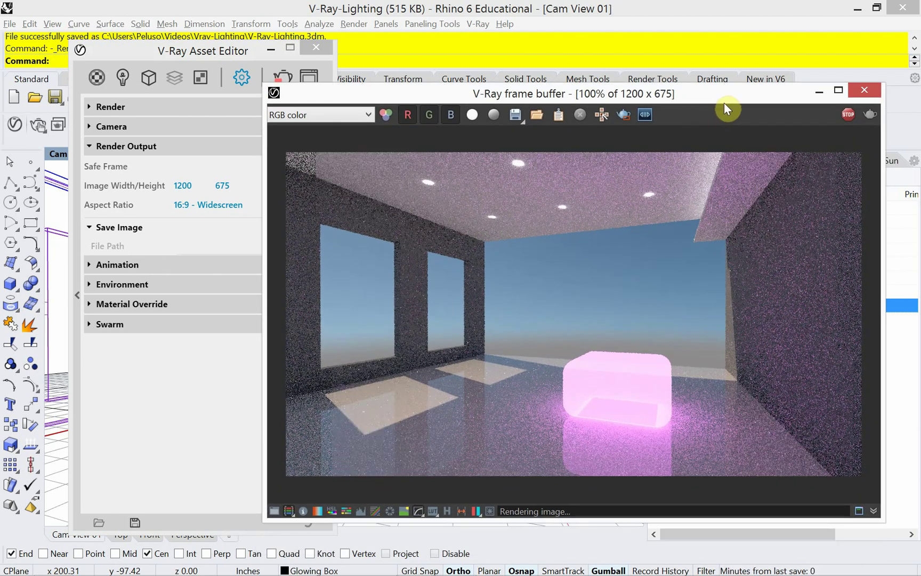